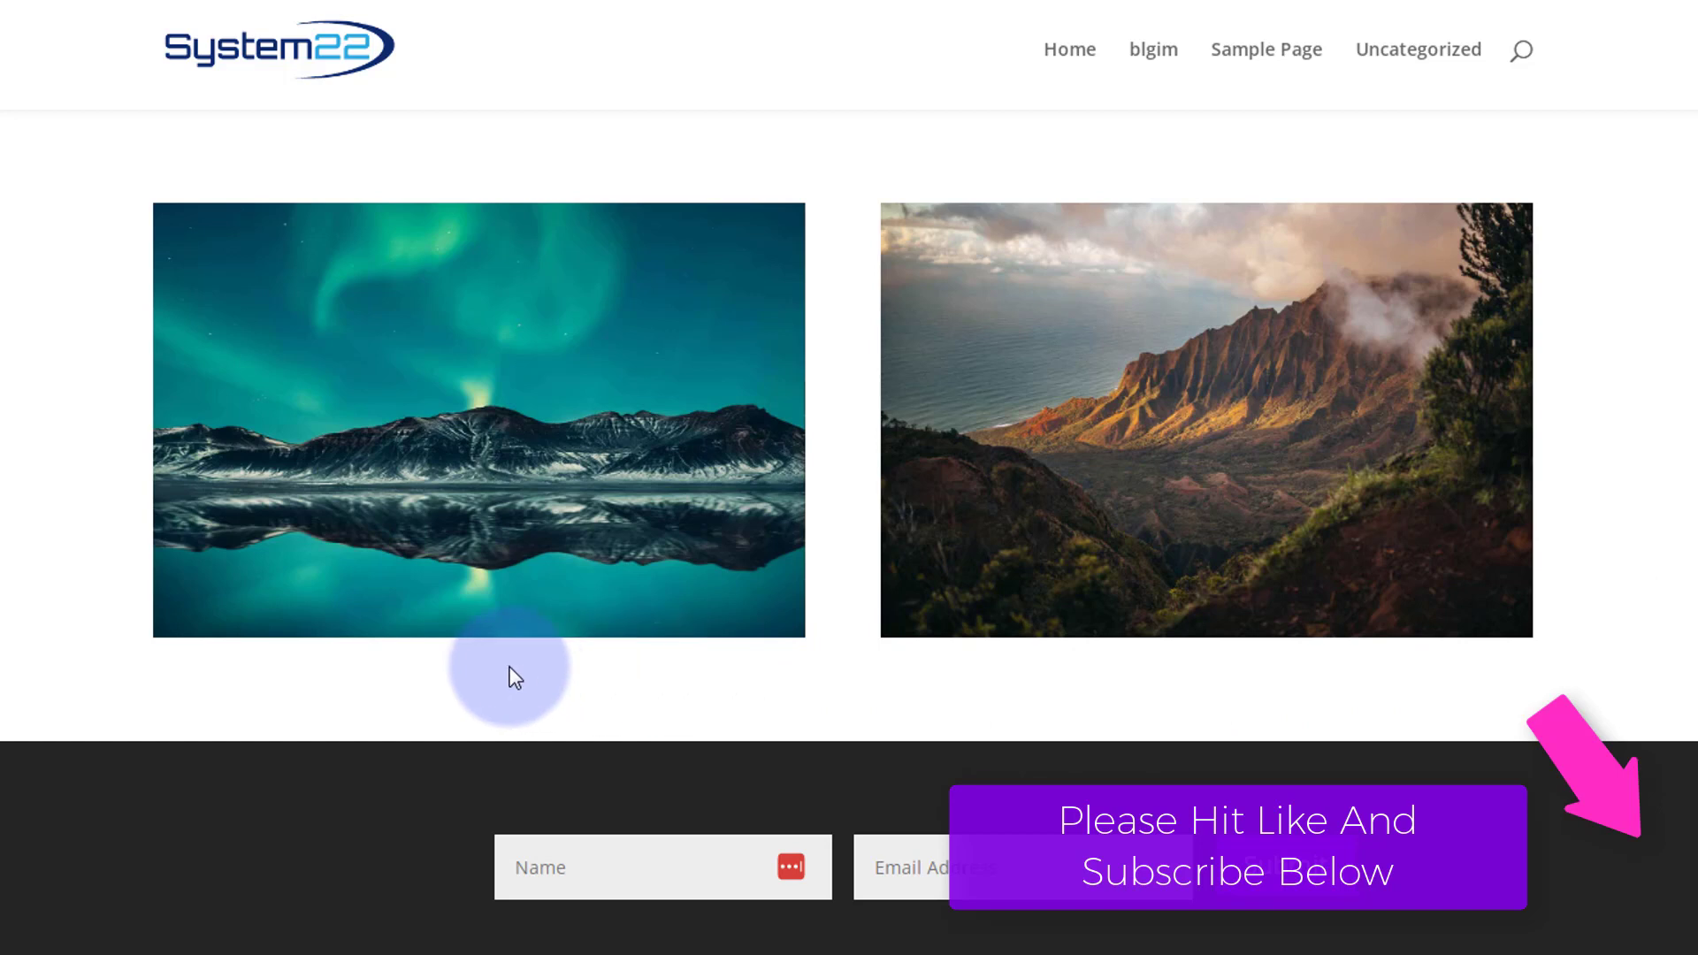
# Step: Preview the button hover effect on the two landscape images
pyautogui.moveTo(523, 543)
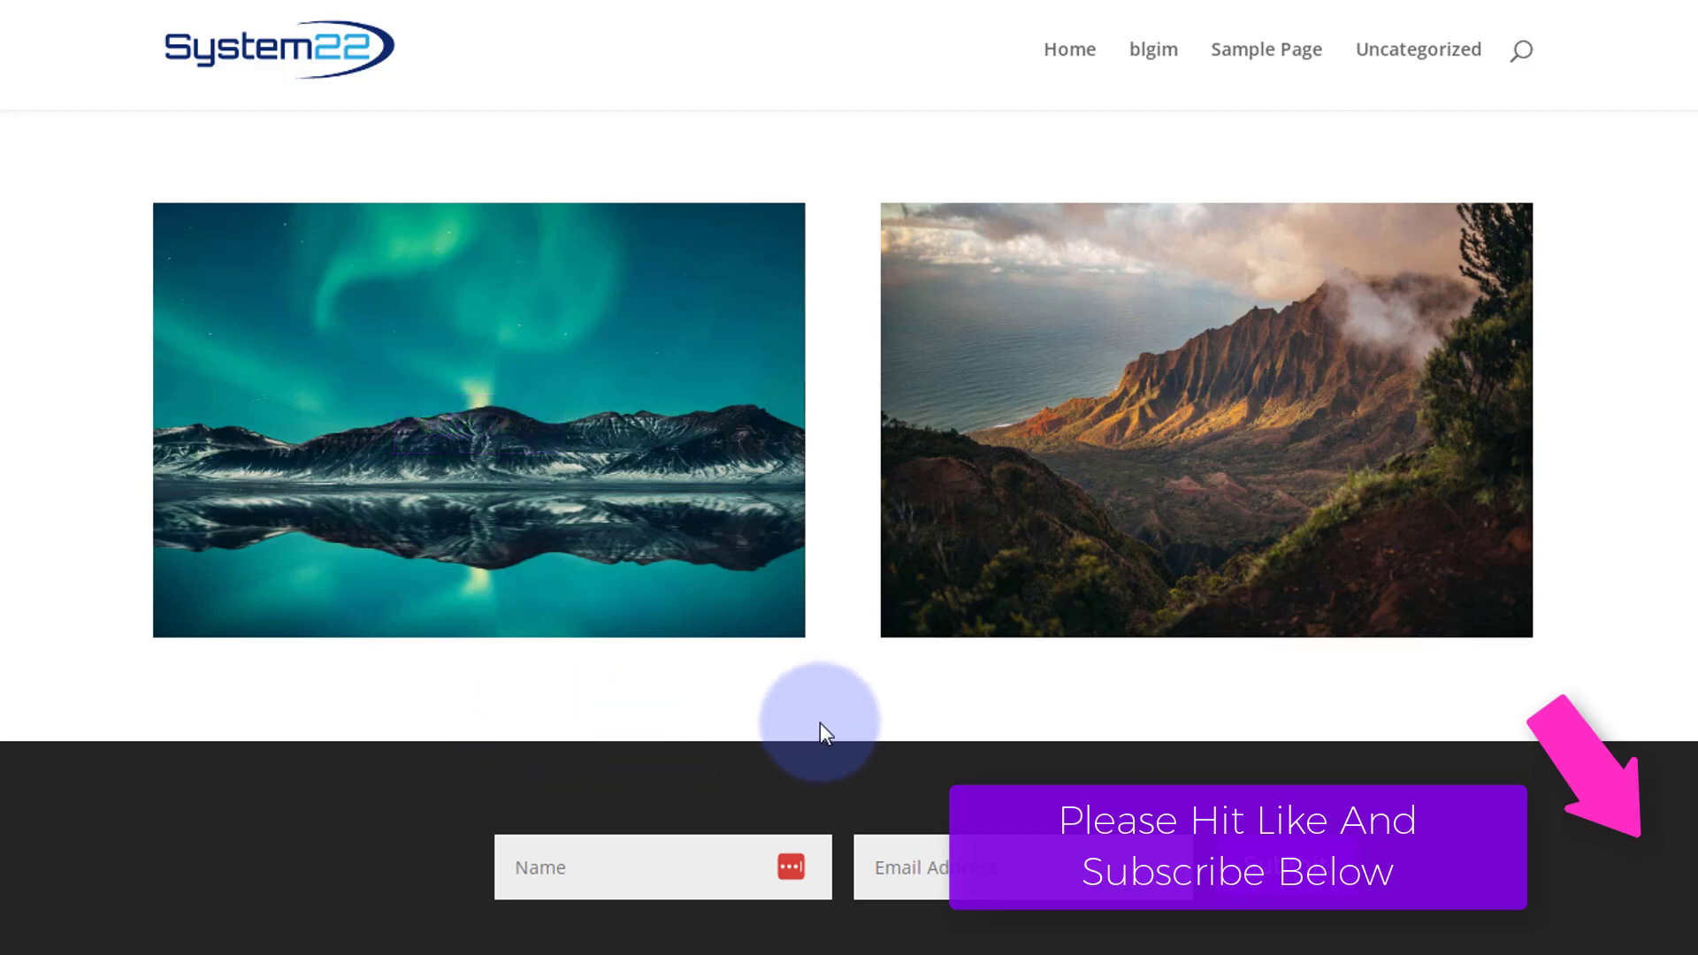
pyautogui.moveTo(1110, 531)
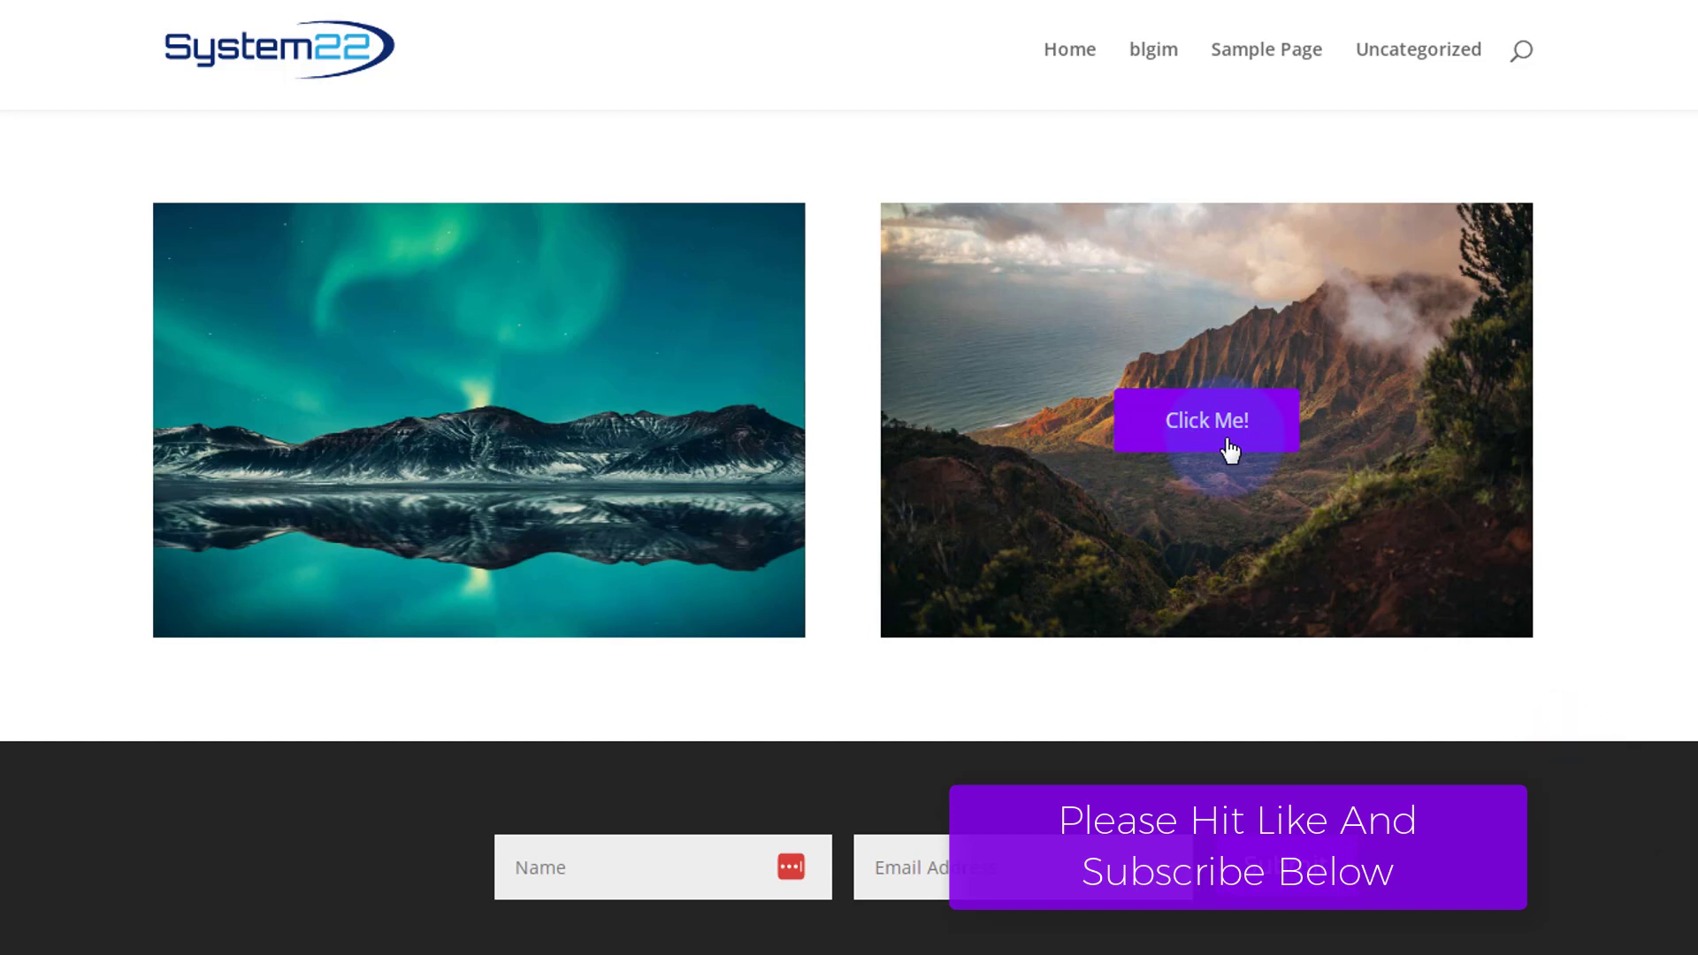
pyautogui.moveTo(422, 356)
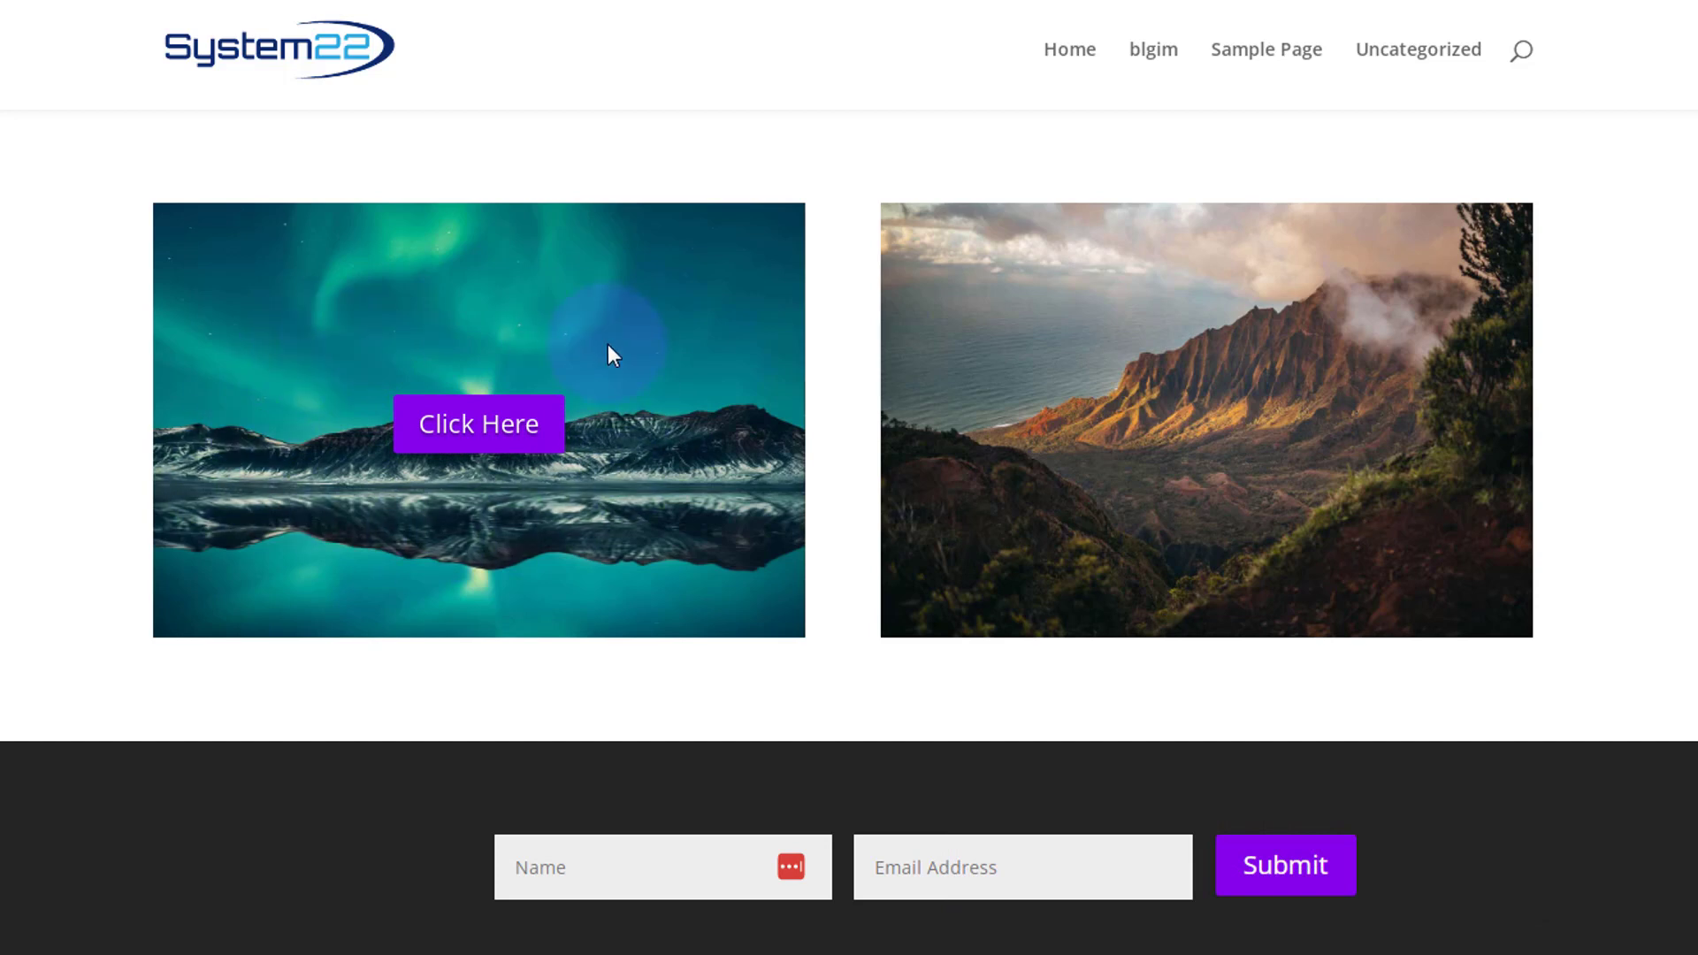
pyautogui.moveTo(963, 410)
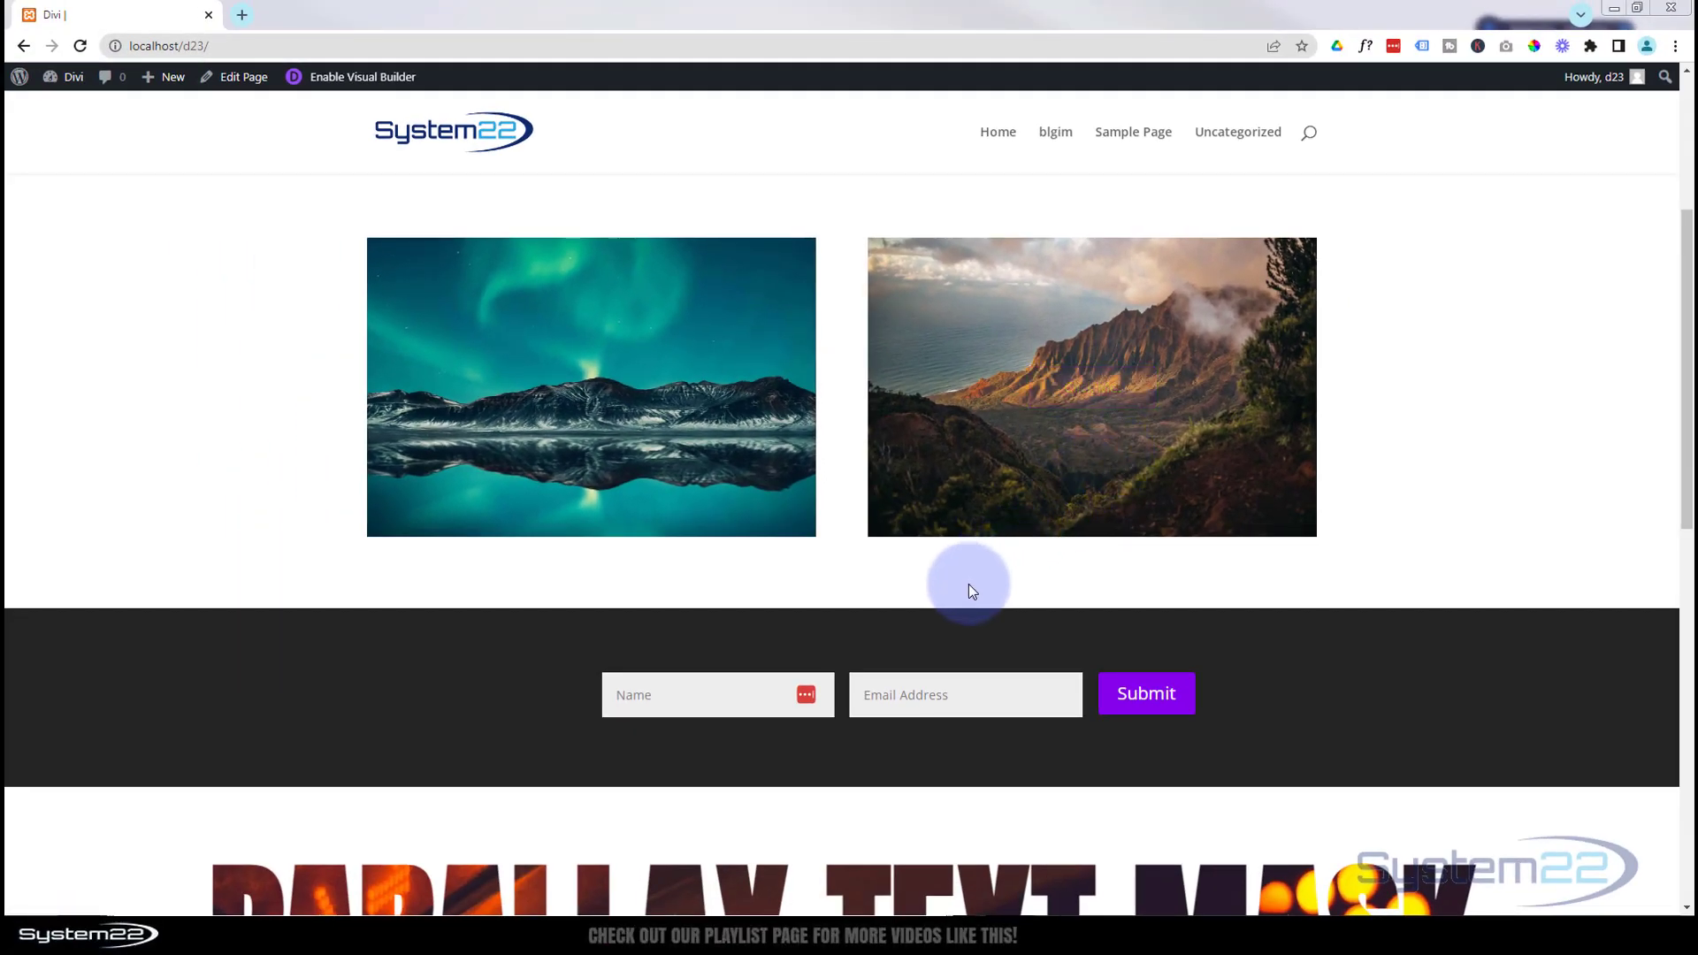
# Step: Open the page in the Visual Builder and delete the row holding the two landscape images
pyautogui.click(351, 83)
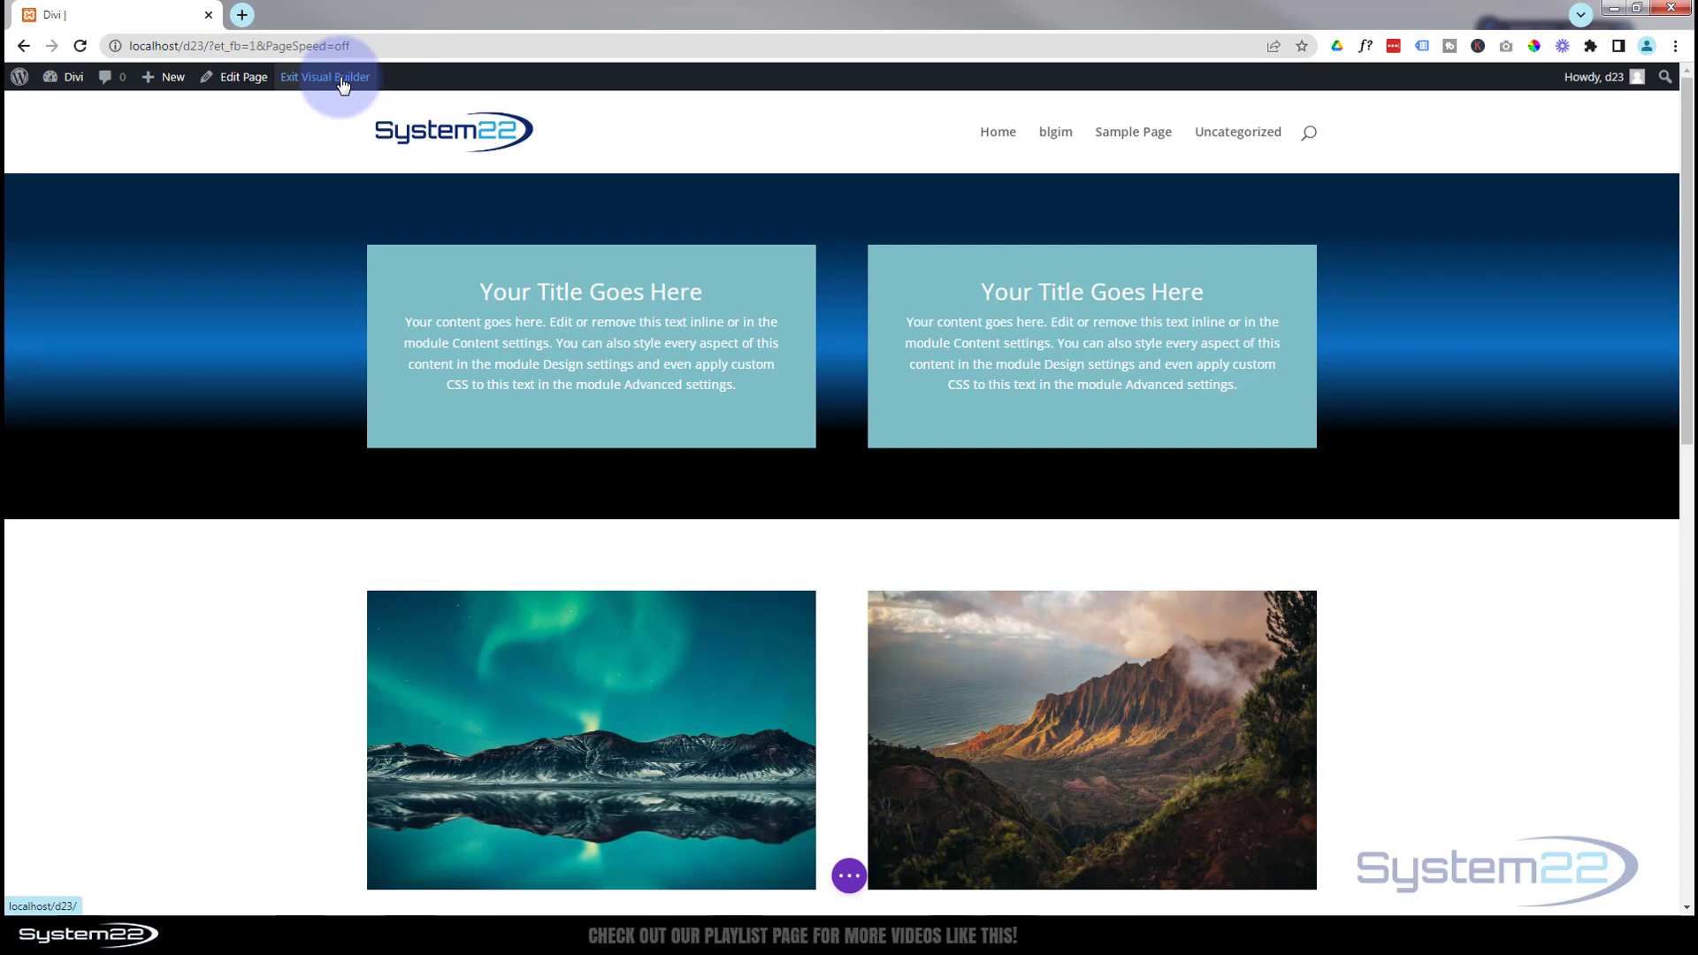
pyautogui.scroll(-2, 291, 253)
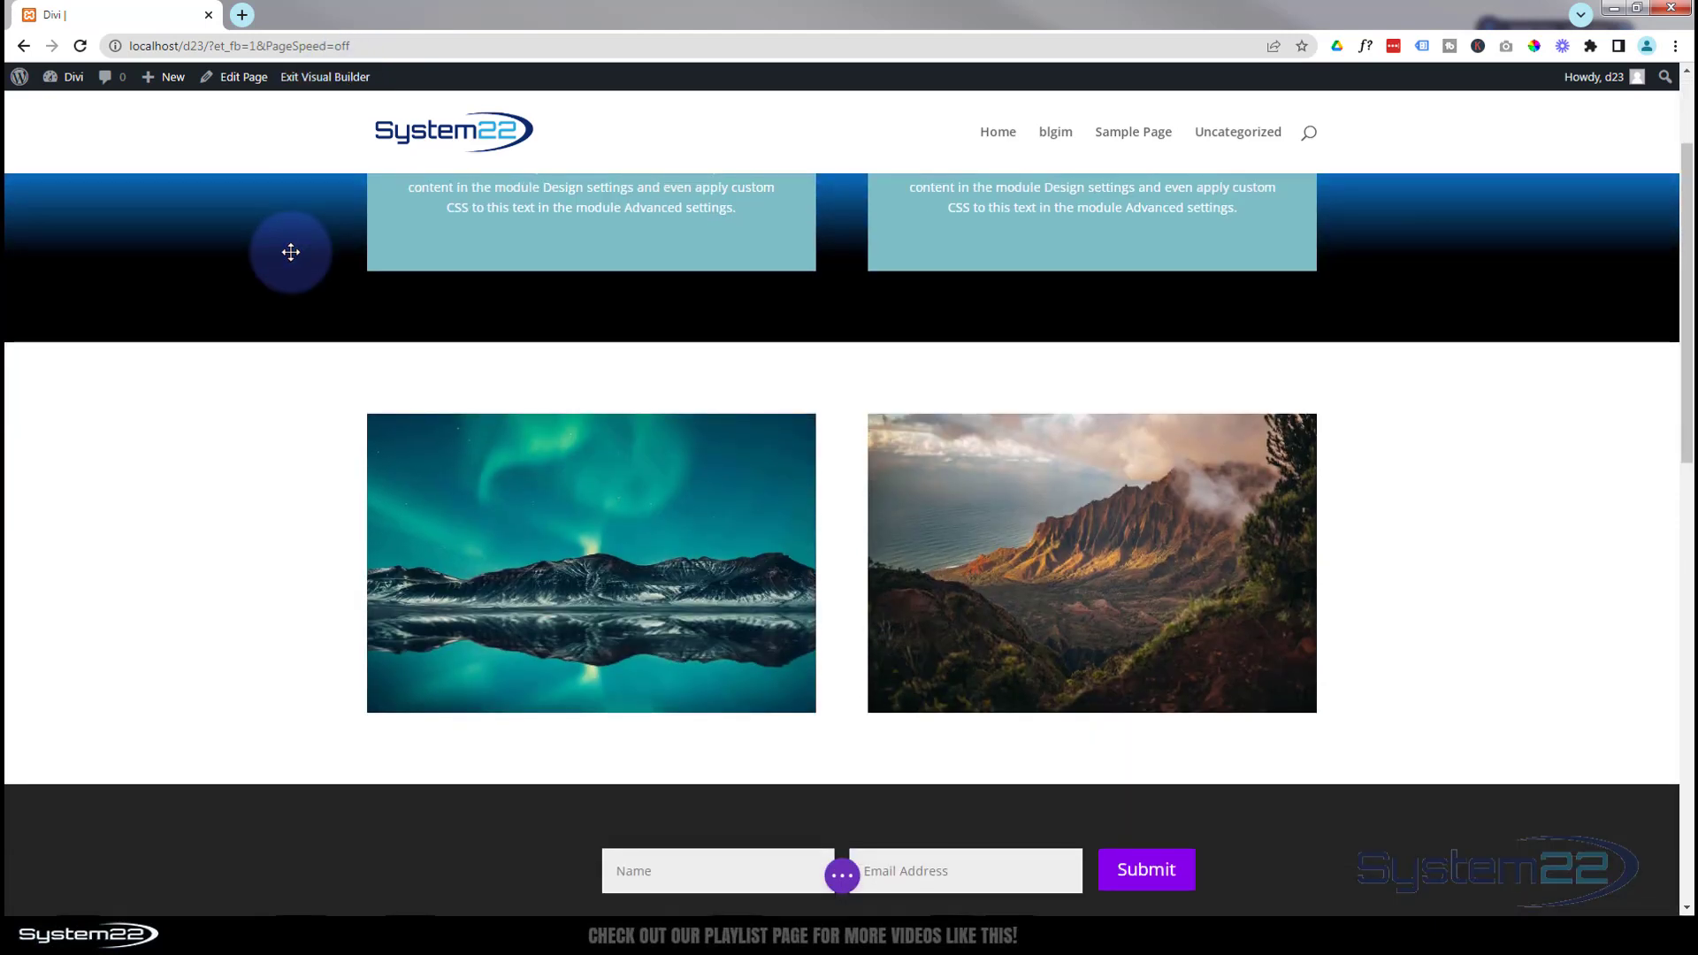
pyautogui.moveTo(512, 509)
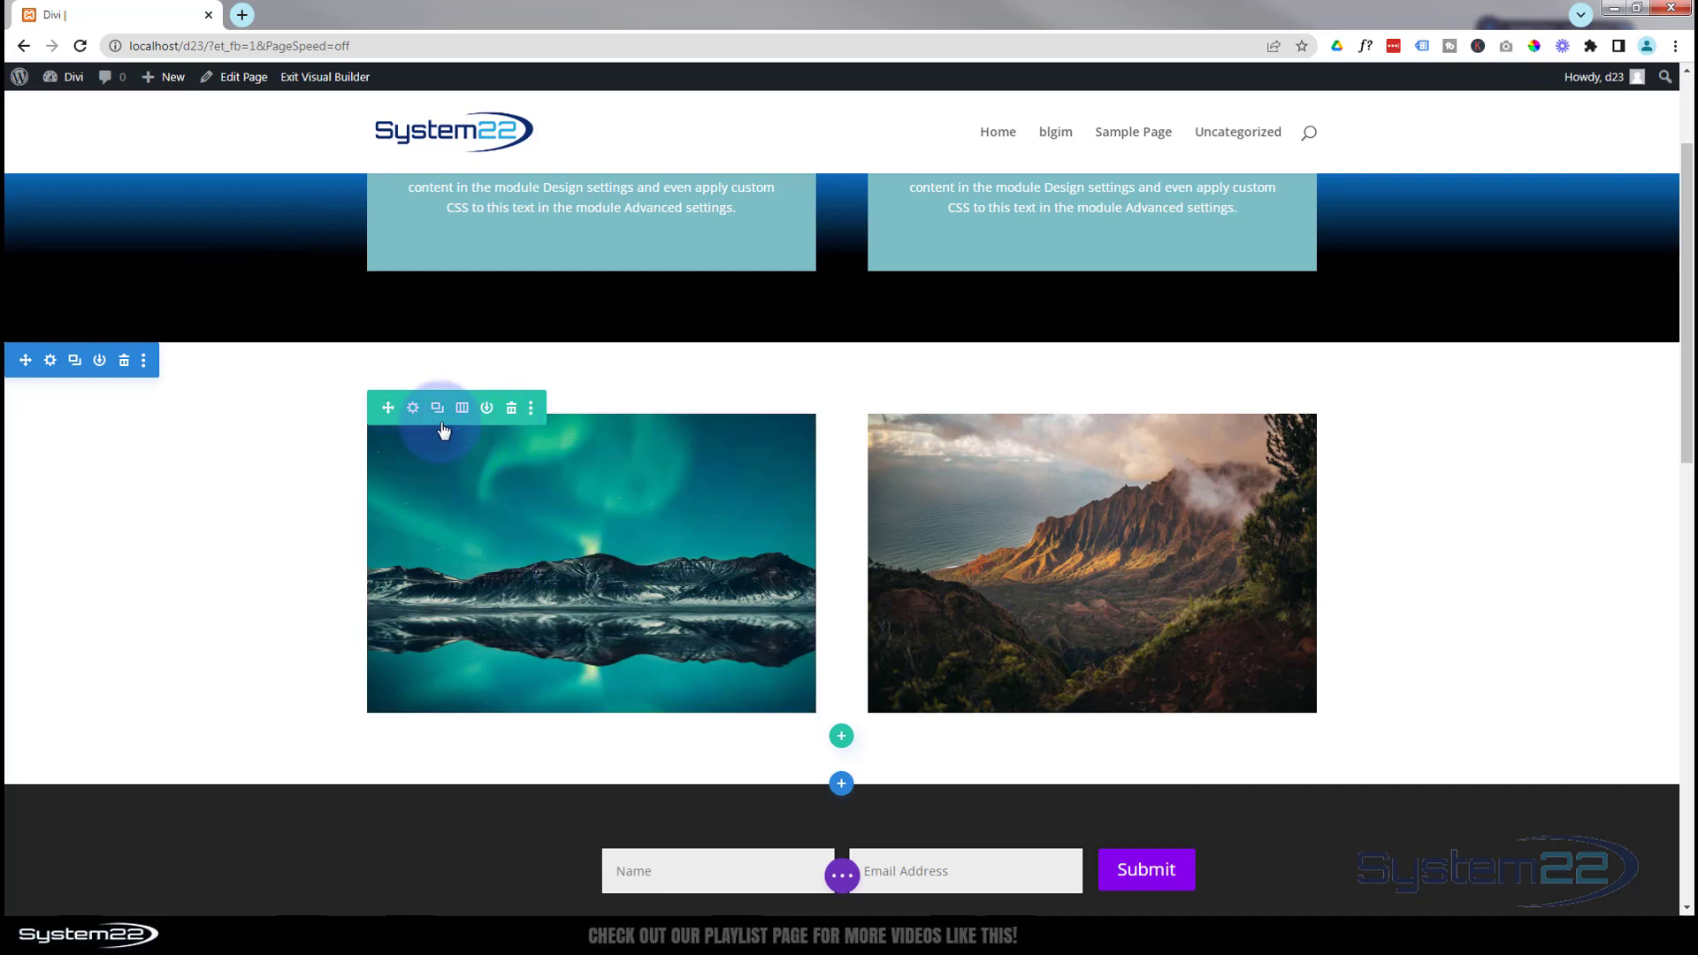
pyautogui.click(511, 409)
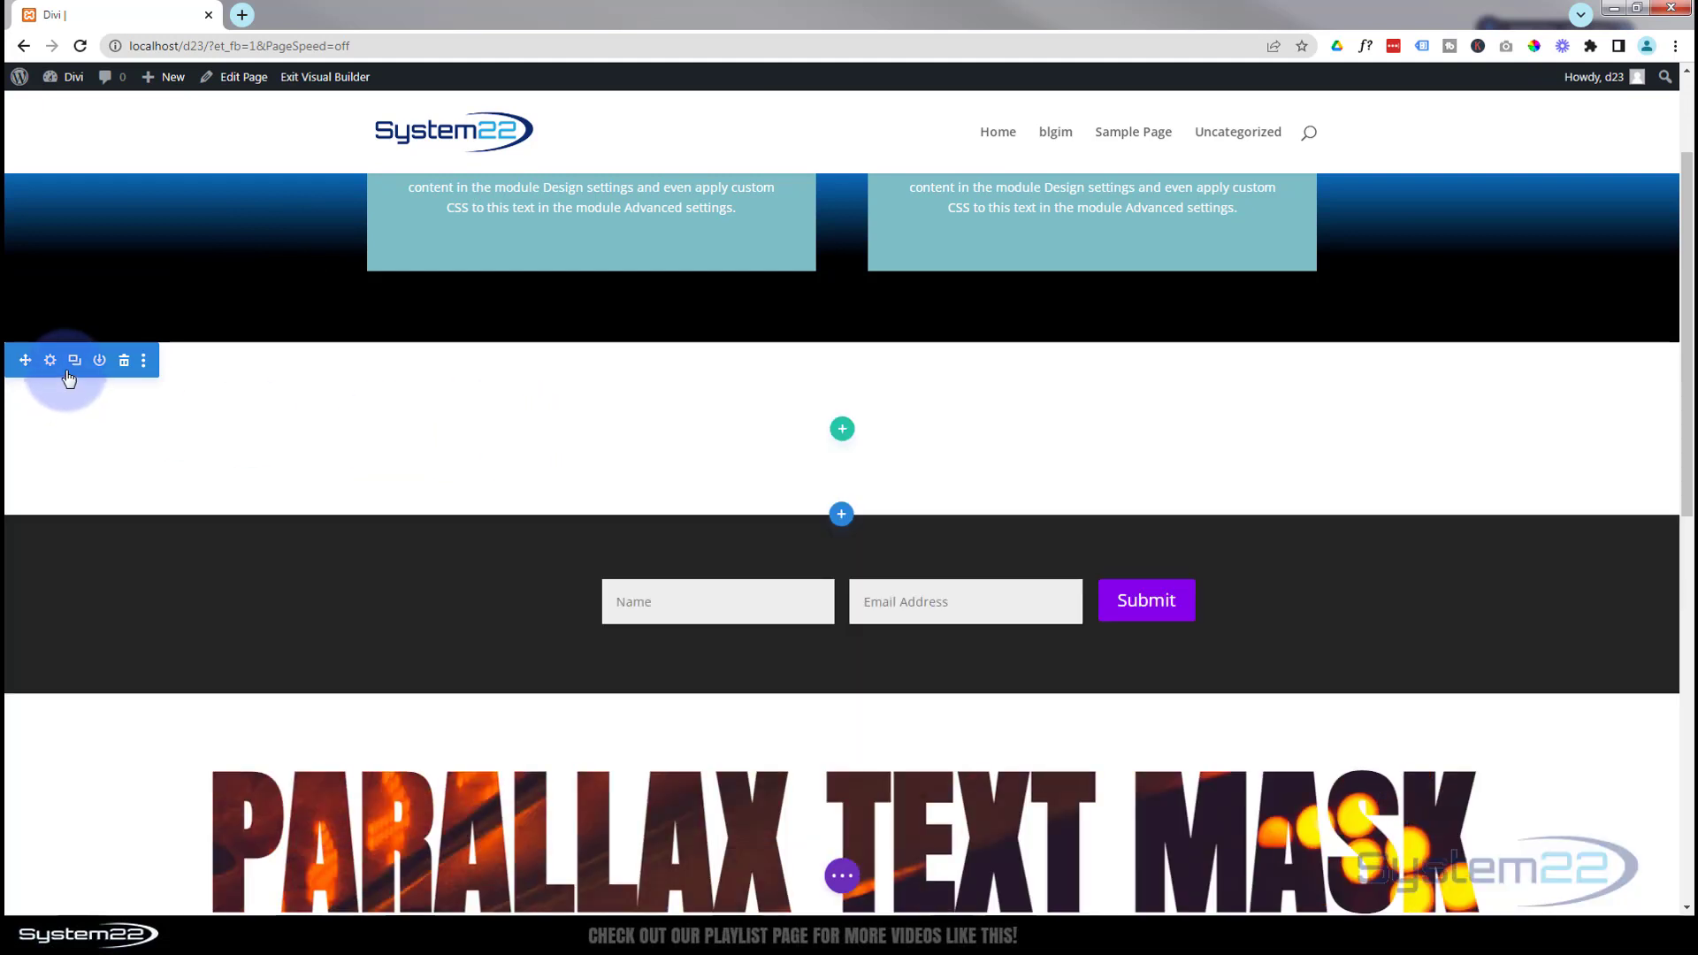
# Step: Insert a row with two equal columns in the empty section and add a Call To Action module to its first column
pyautogui.click(842, 431)
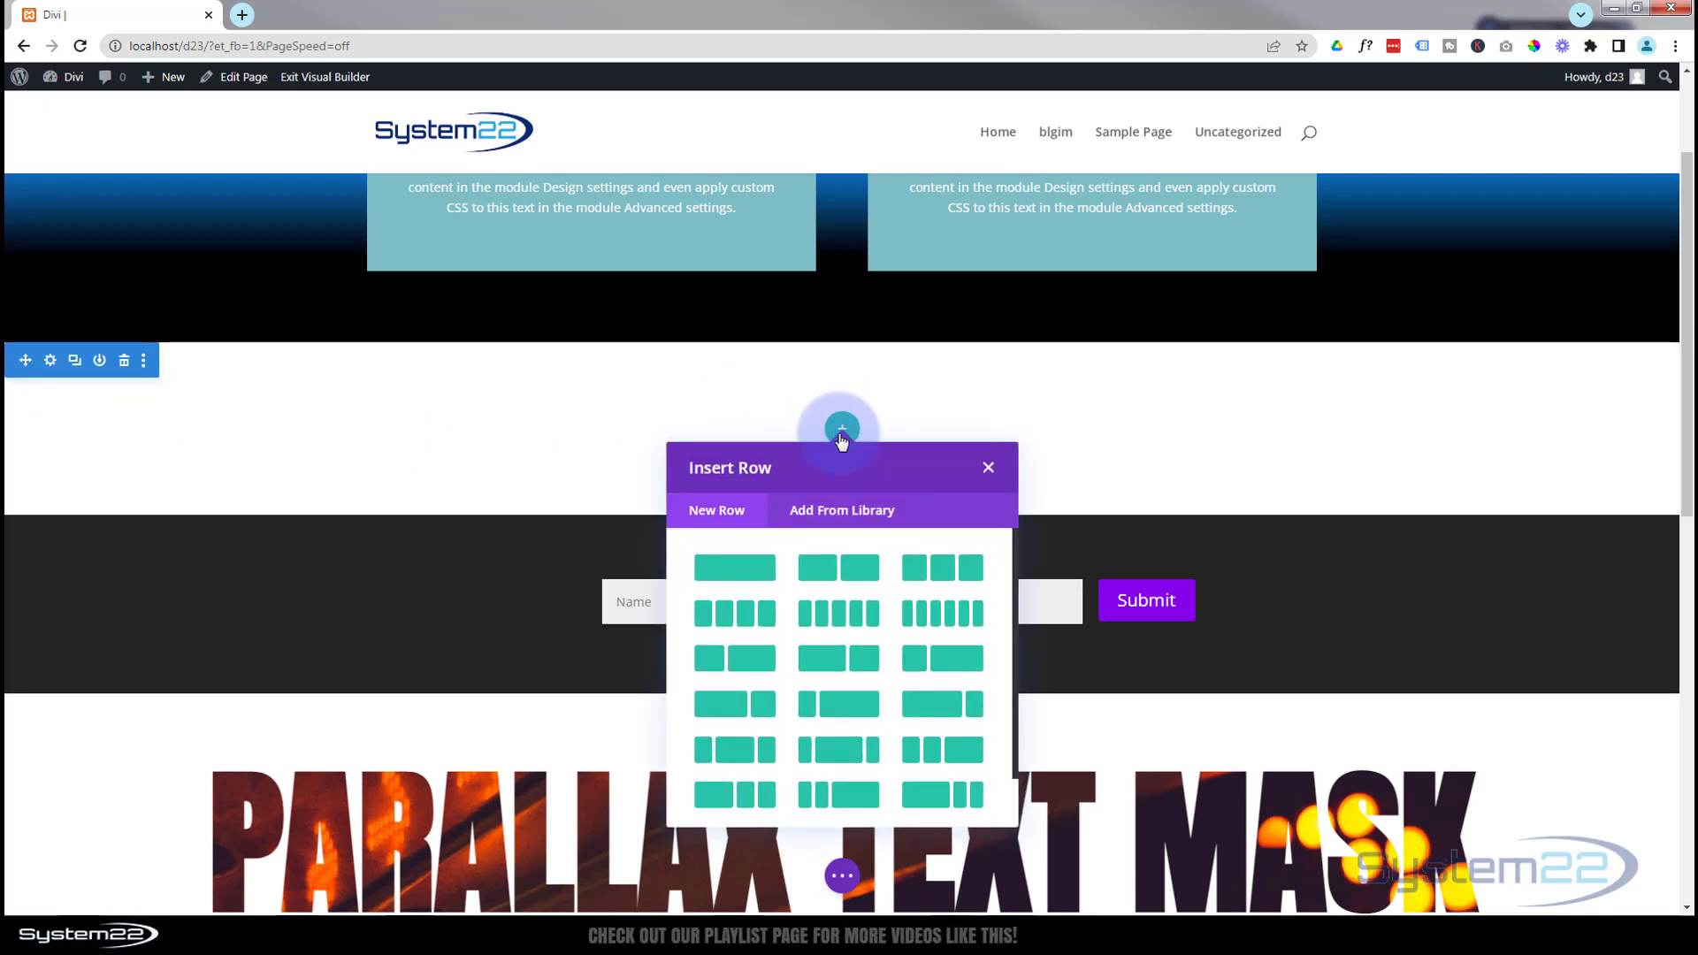
pyautogui.click(859, 571)
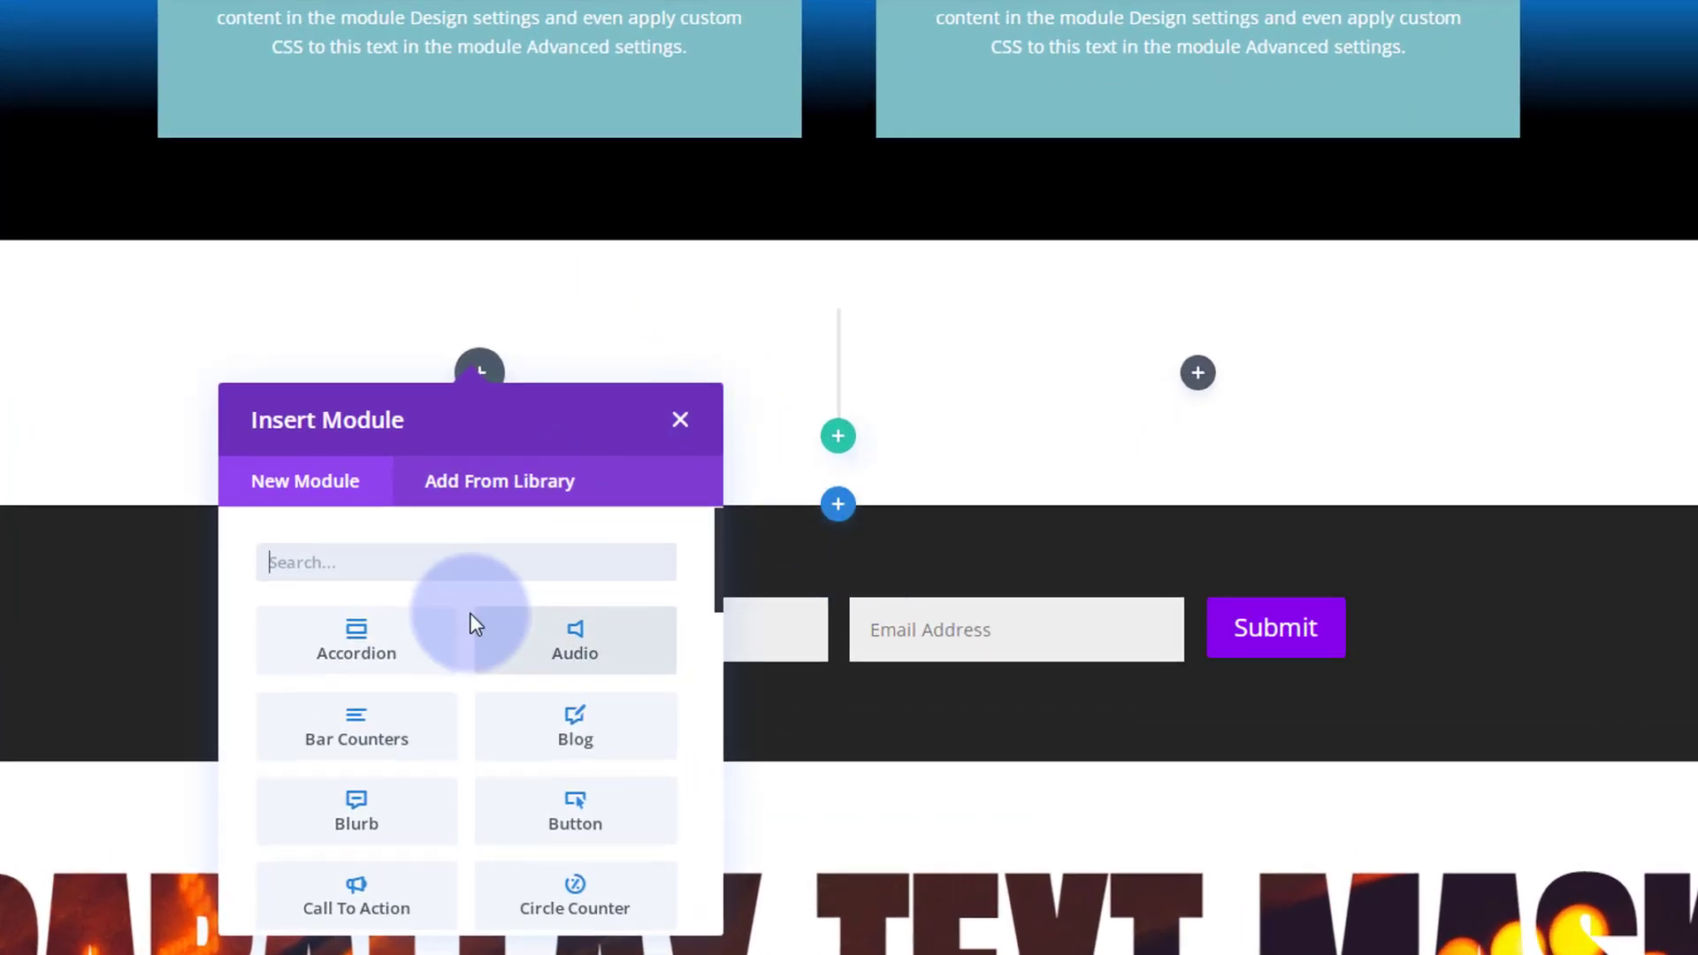
pyautogui.scroll(-4, 470, 613)
pyautogui.scroll(1, 470, 613)
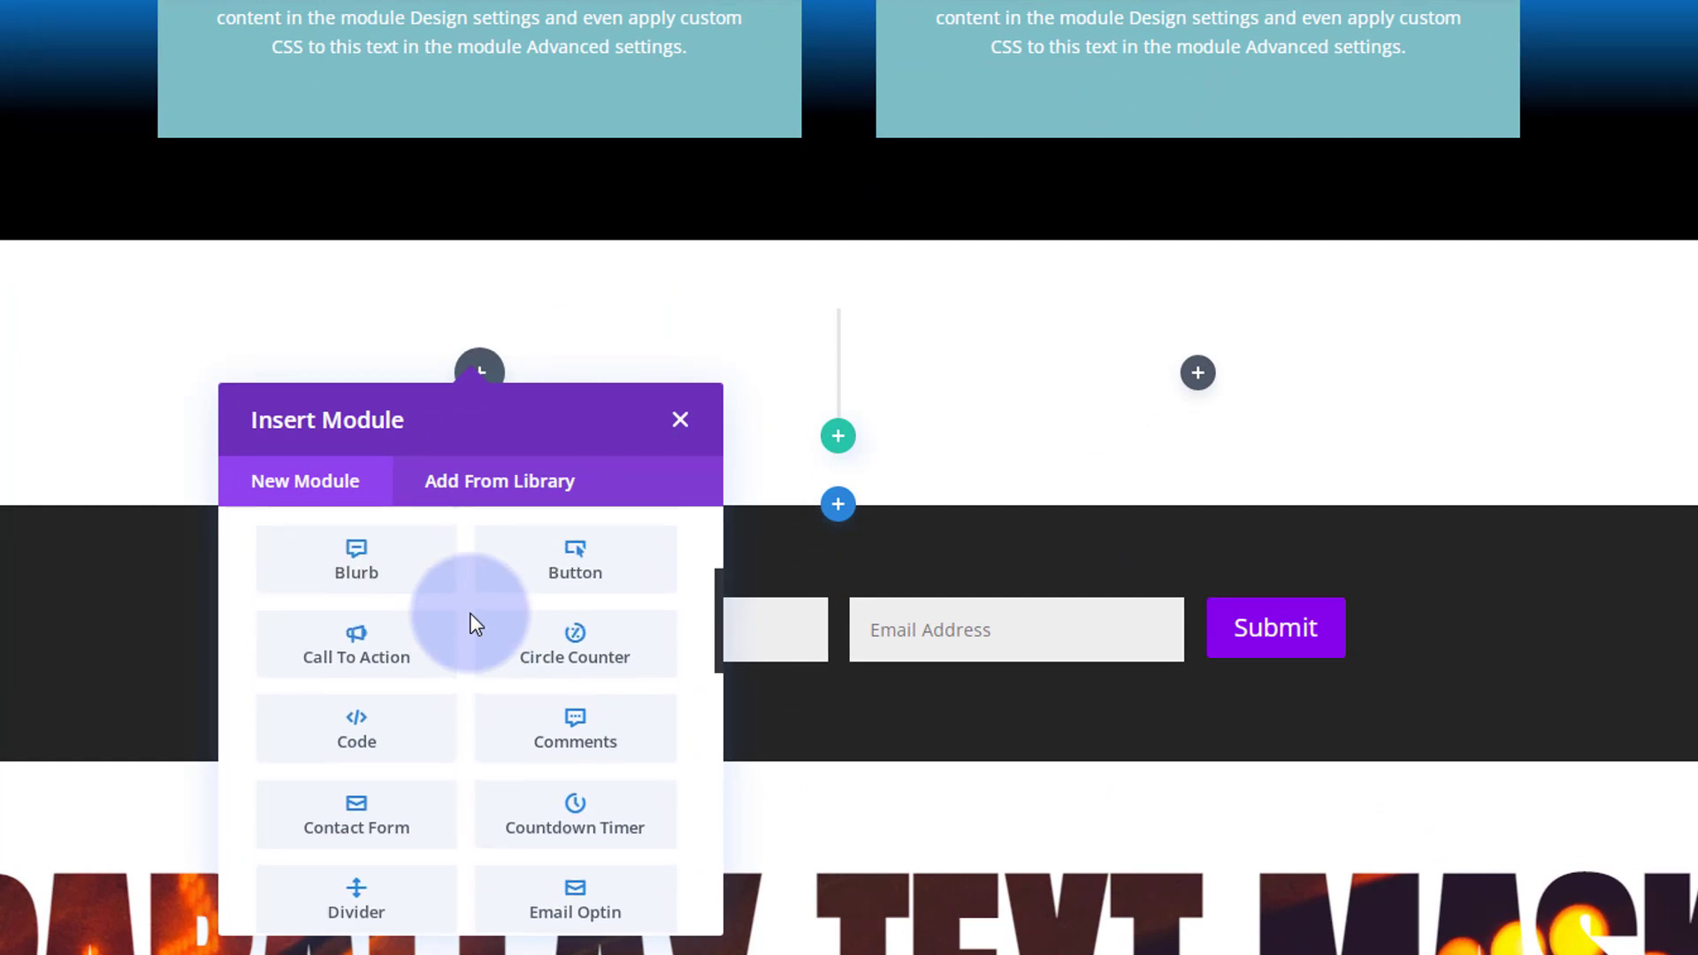
pyautogui.click(342, 669)
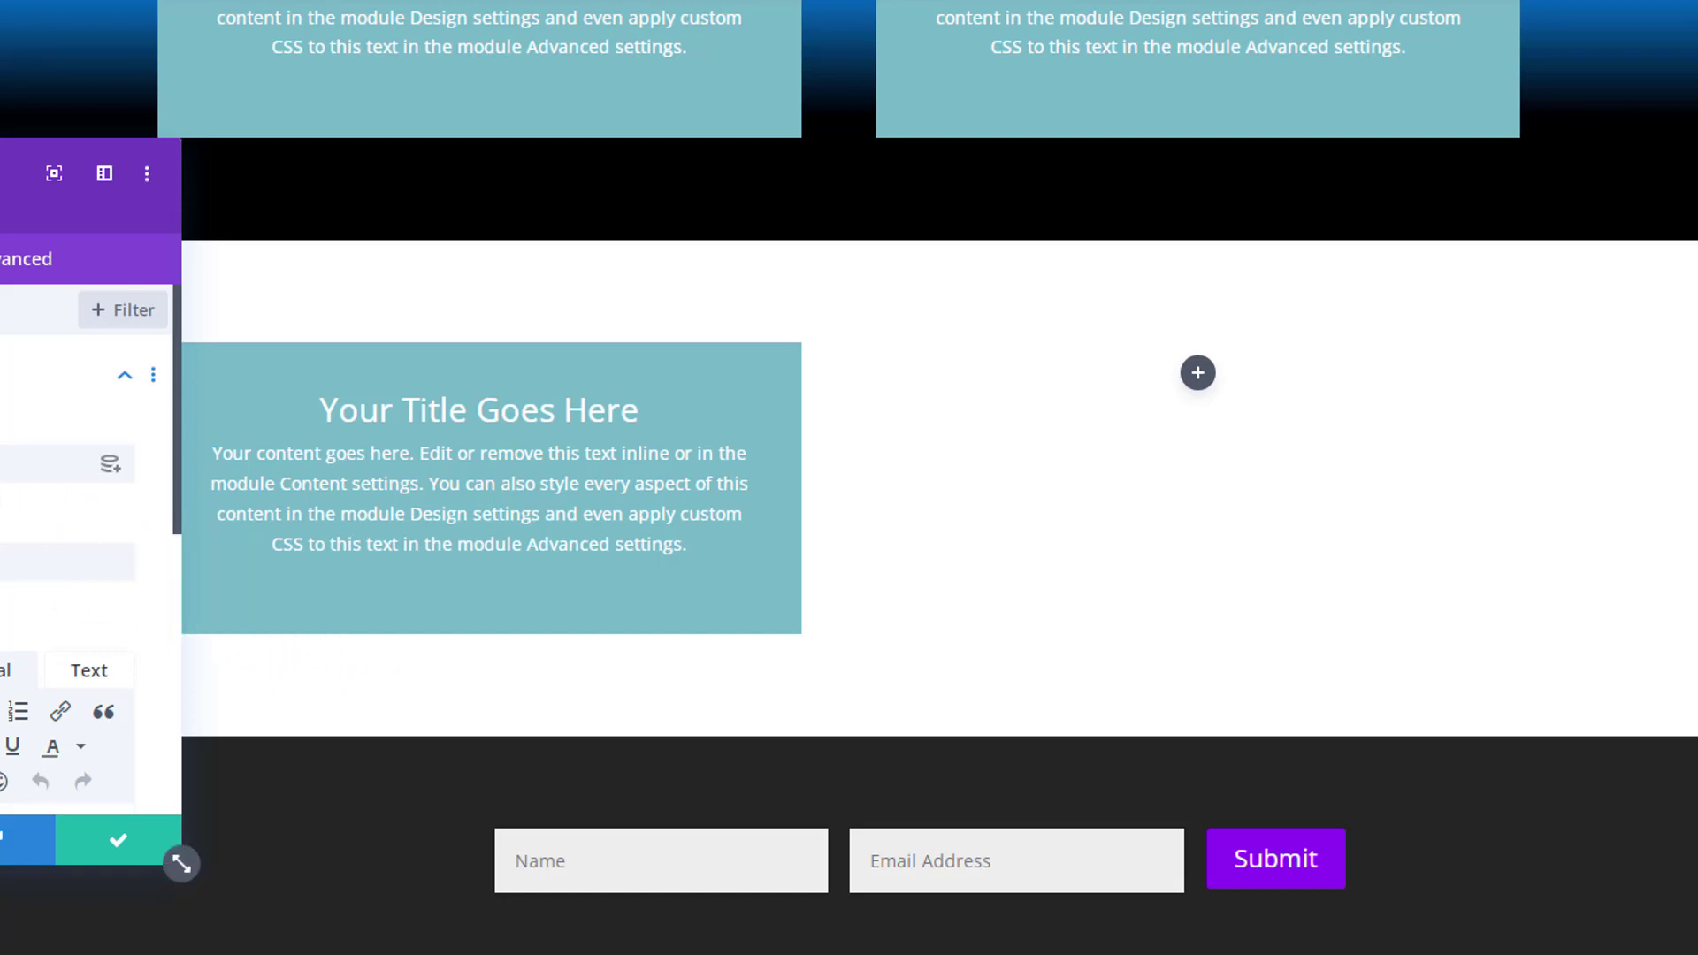
# Step: Clear the placeholder title and body text of the Call To Action module
pyautogui.tripleClick(0, 461)
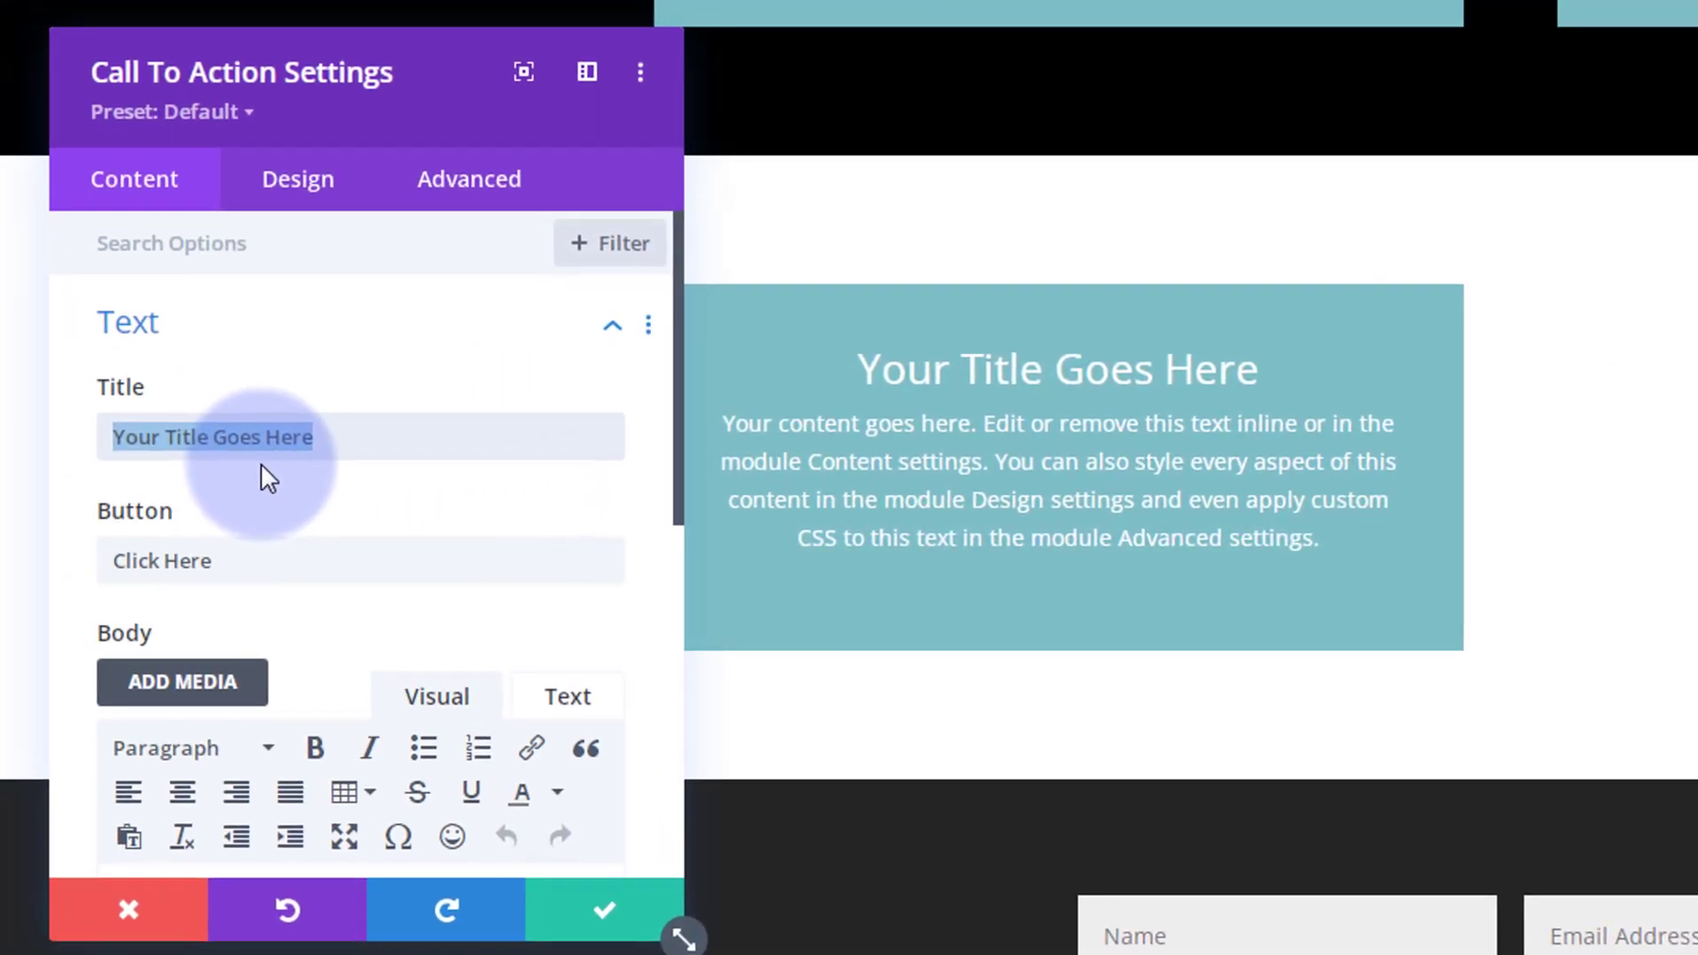
pyautogui.press('BackSpace')
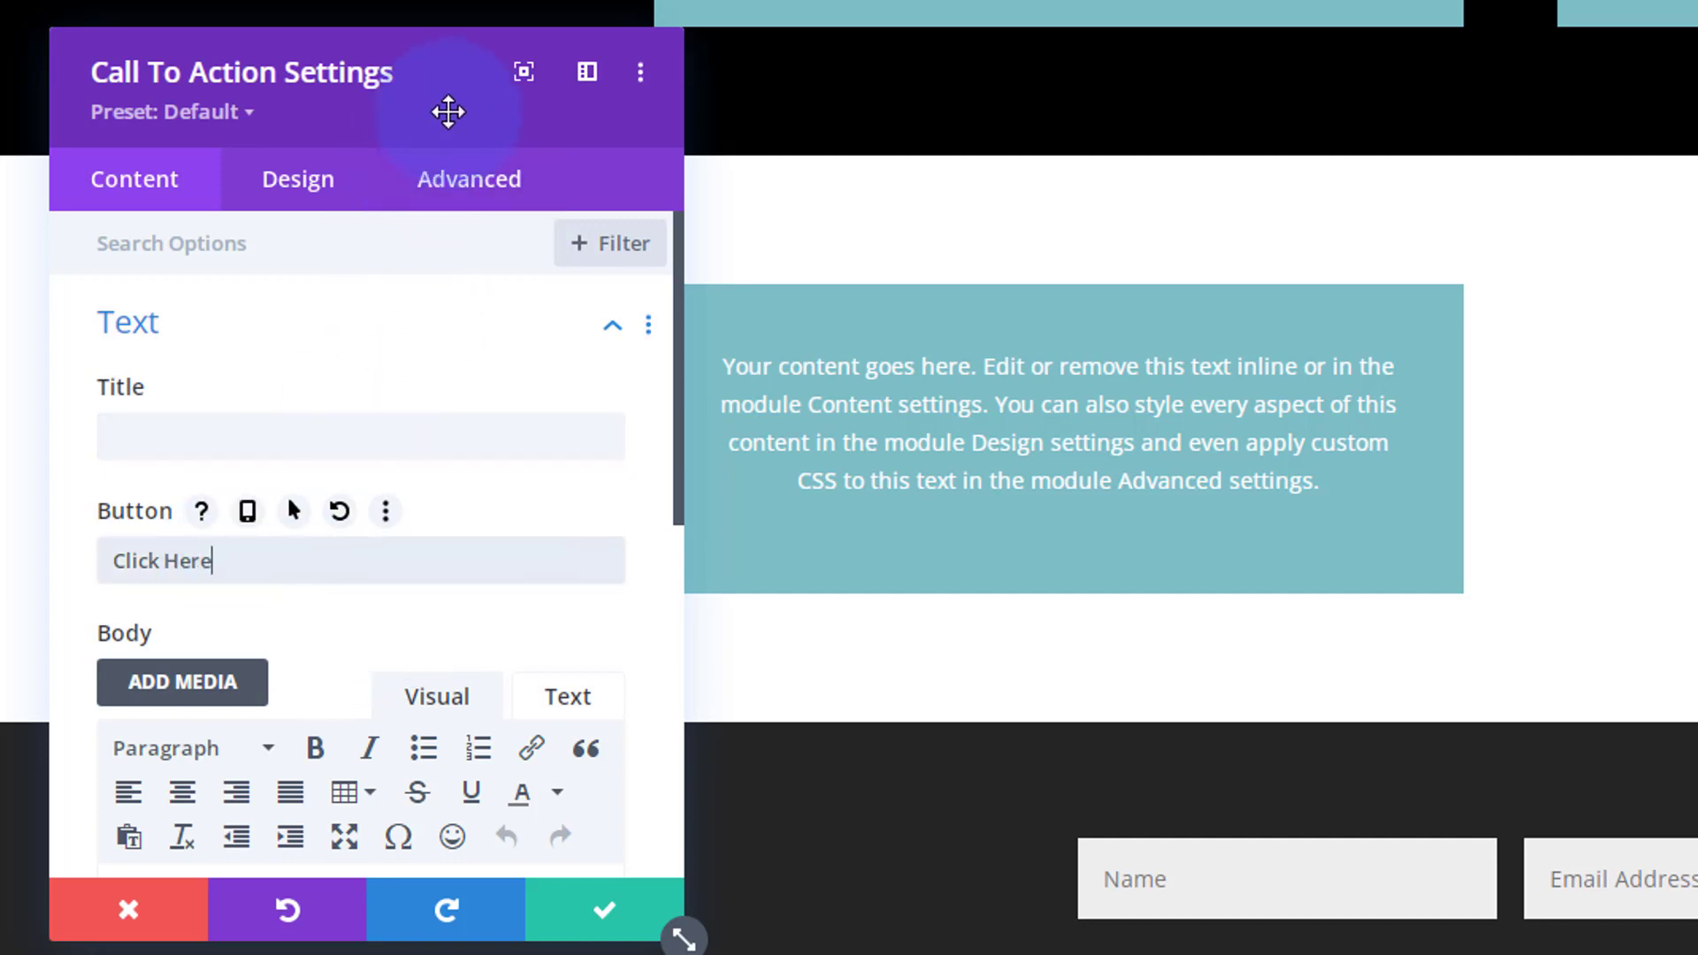
pyautogui.scroll(-5, 403, 460)
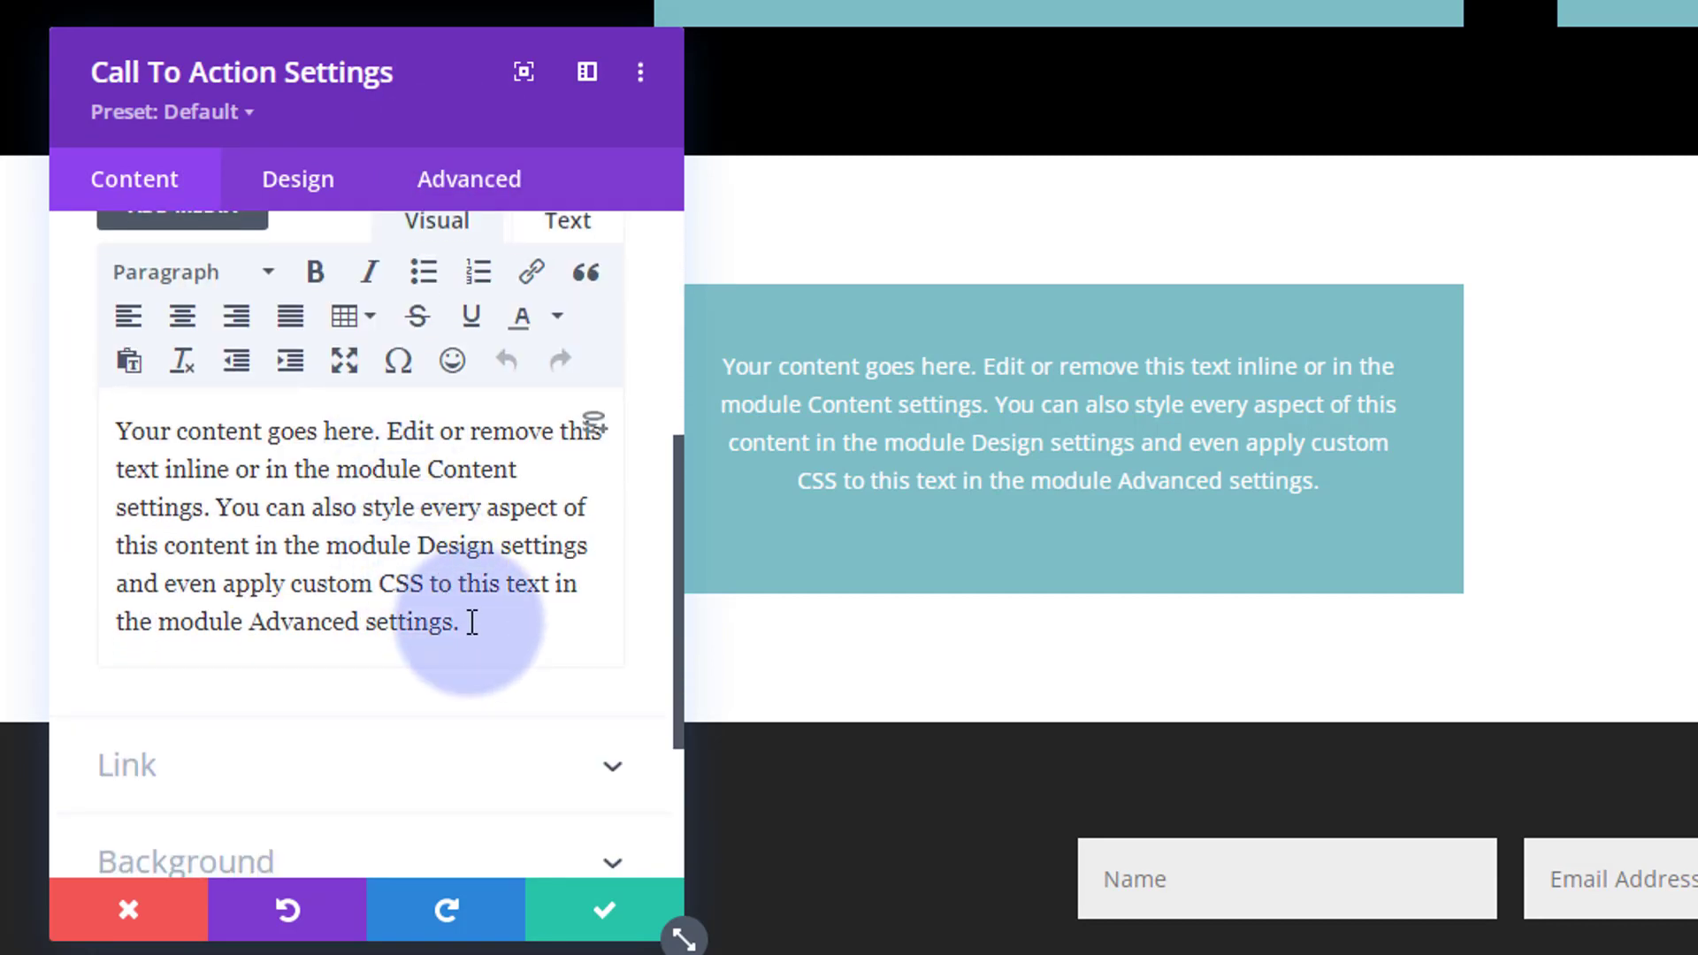
pyautogui.click(474, 619)
pyautogui.keyDown('shift'); pyautogui.click(102, 413); pyautogui.keyUp('shift')
pyautogui.press('BackSpace')
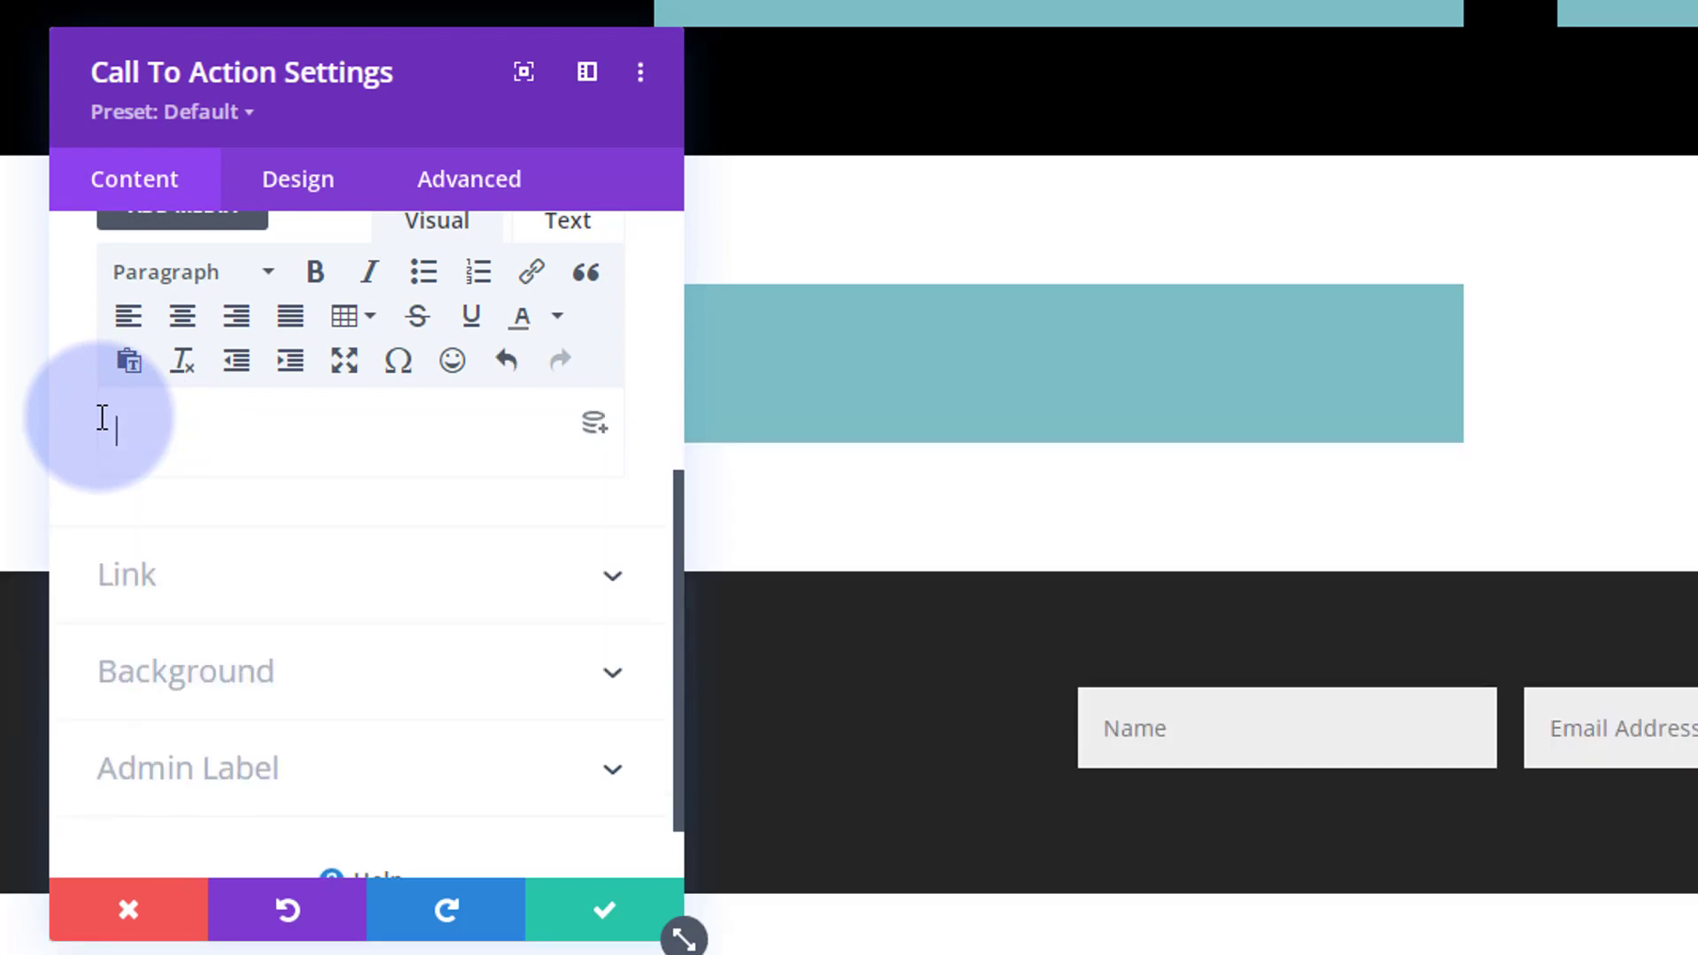
# Step: Set both the button link URL and the module link URL of the Call To Action to #
pyautogui.click(304, 604)
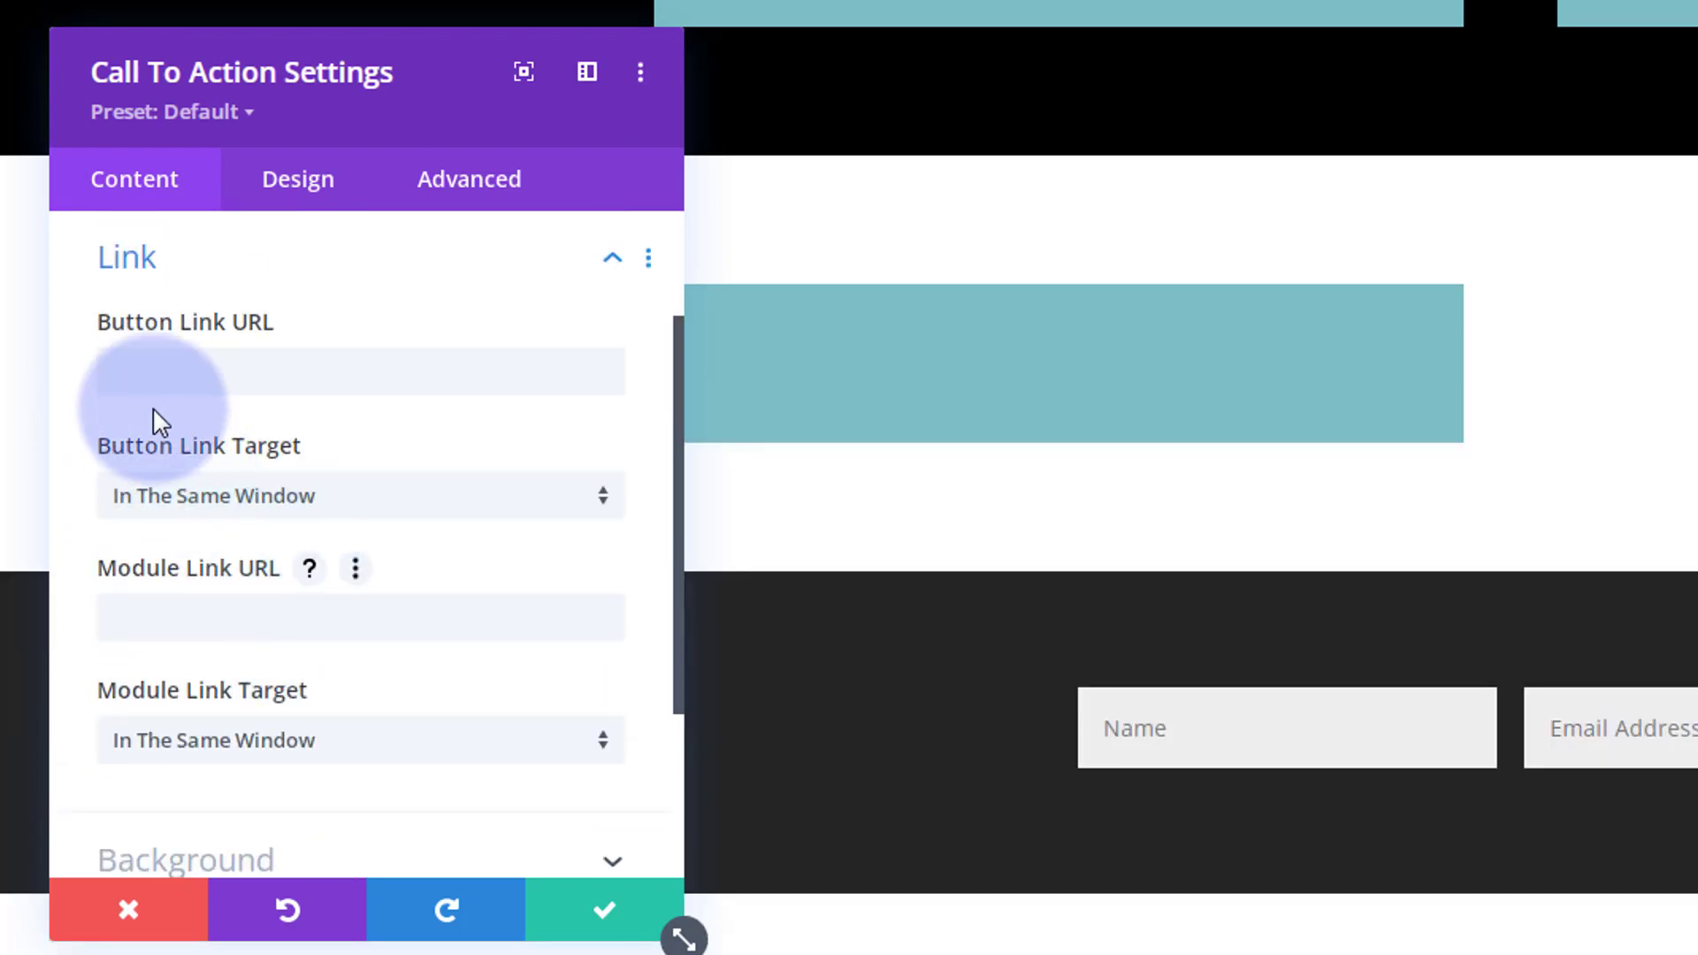
pyautogui.click(154, 376)
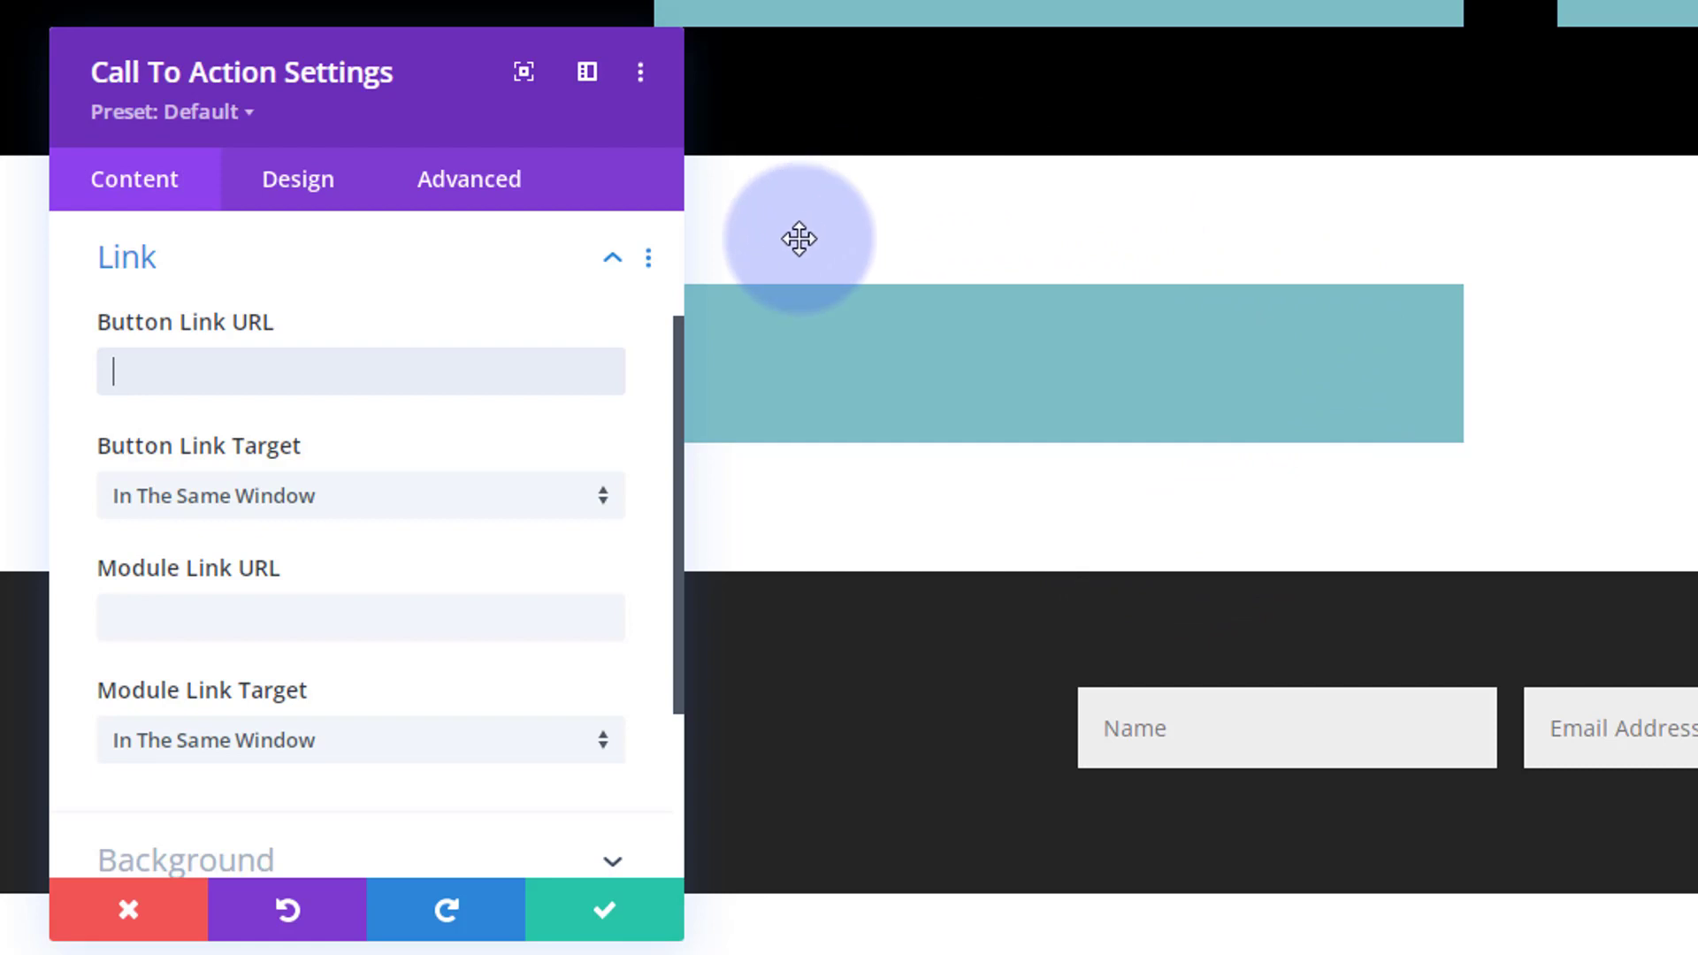
pyautogui.click(148, 619)
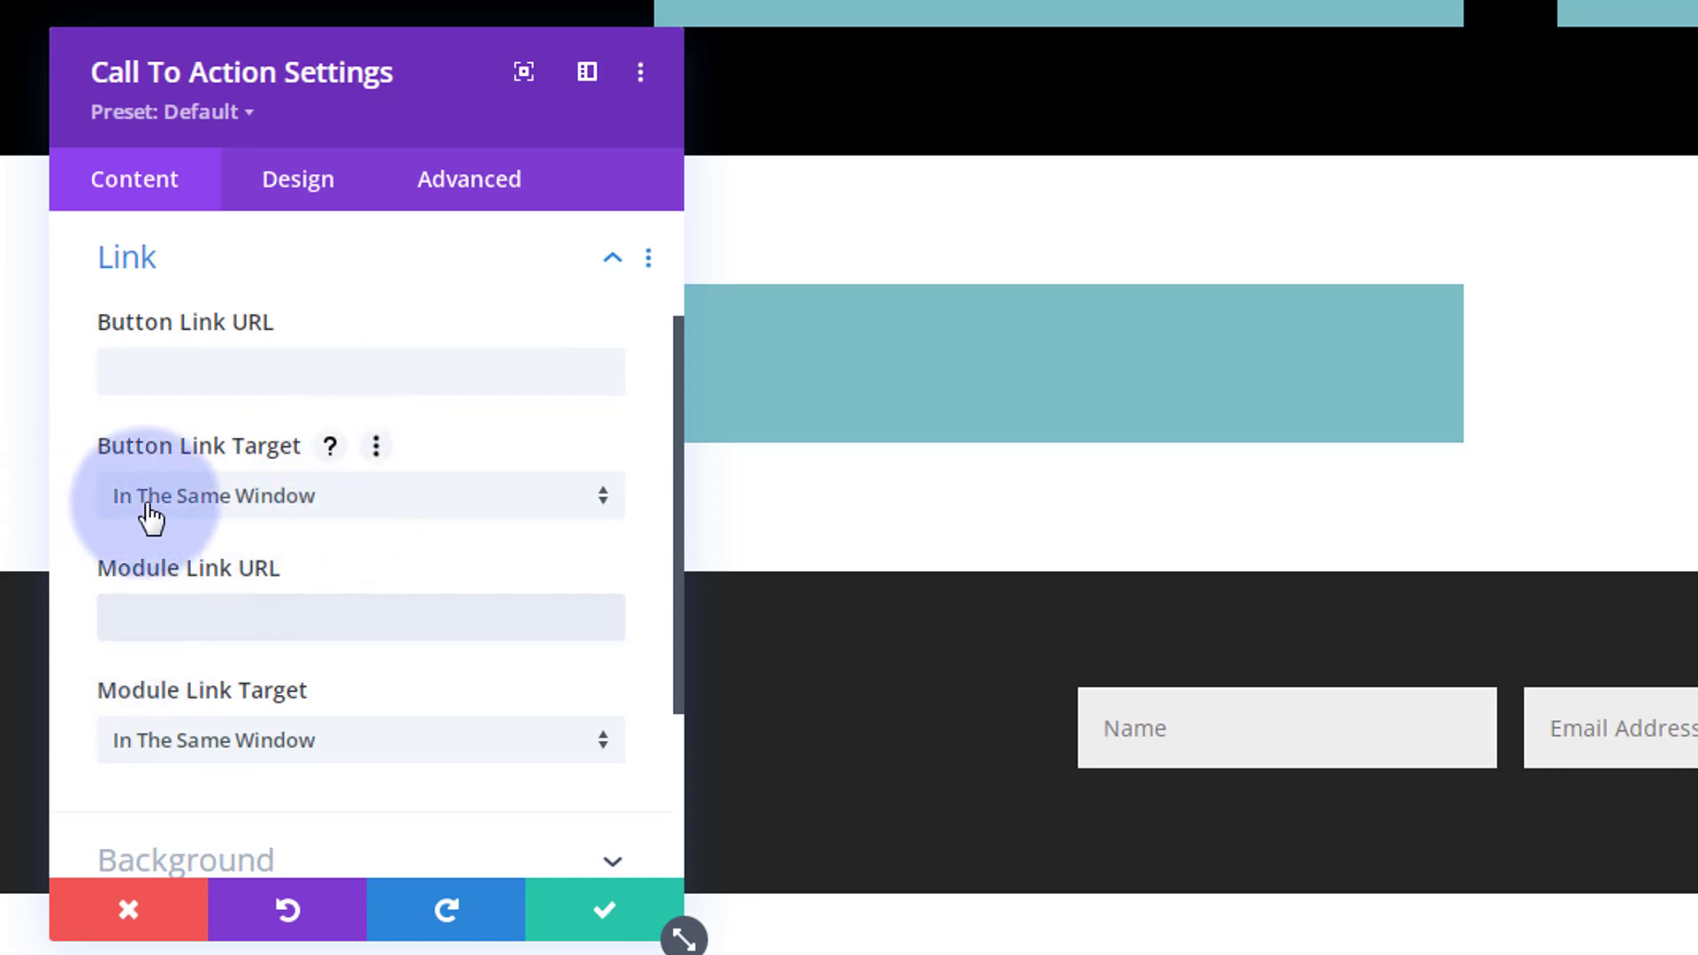
pyautogui.click(358, 509)
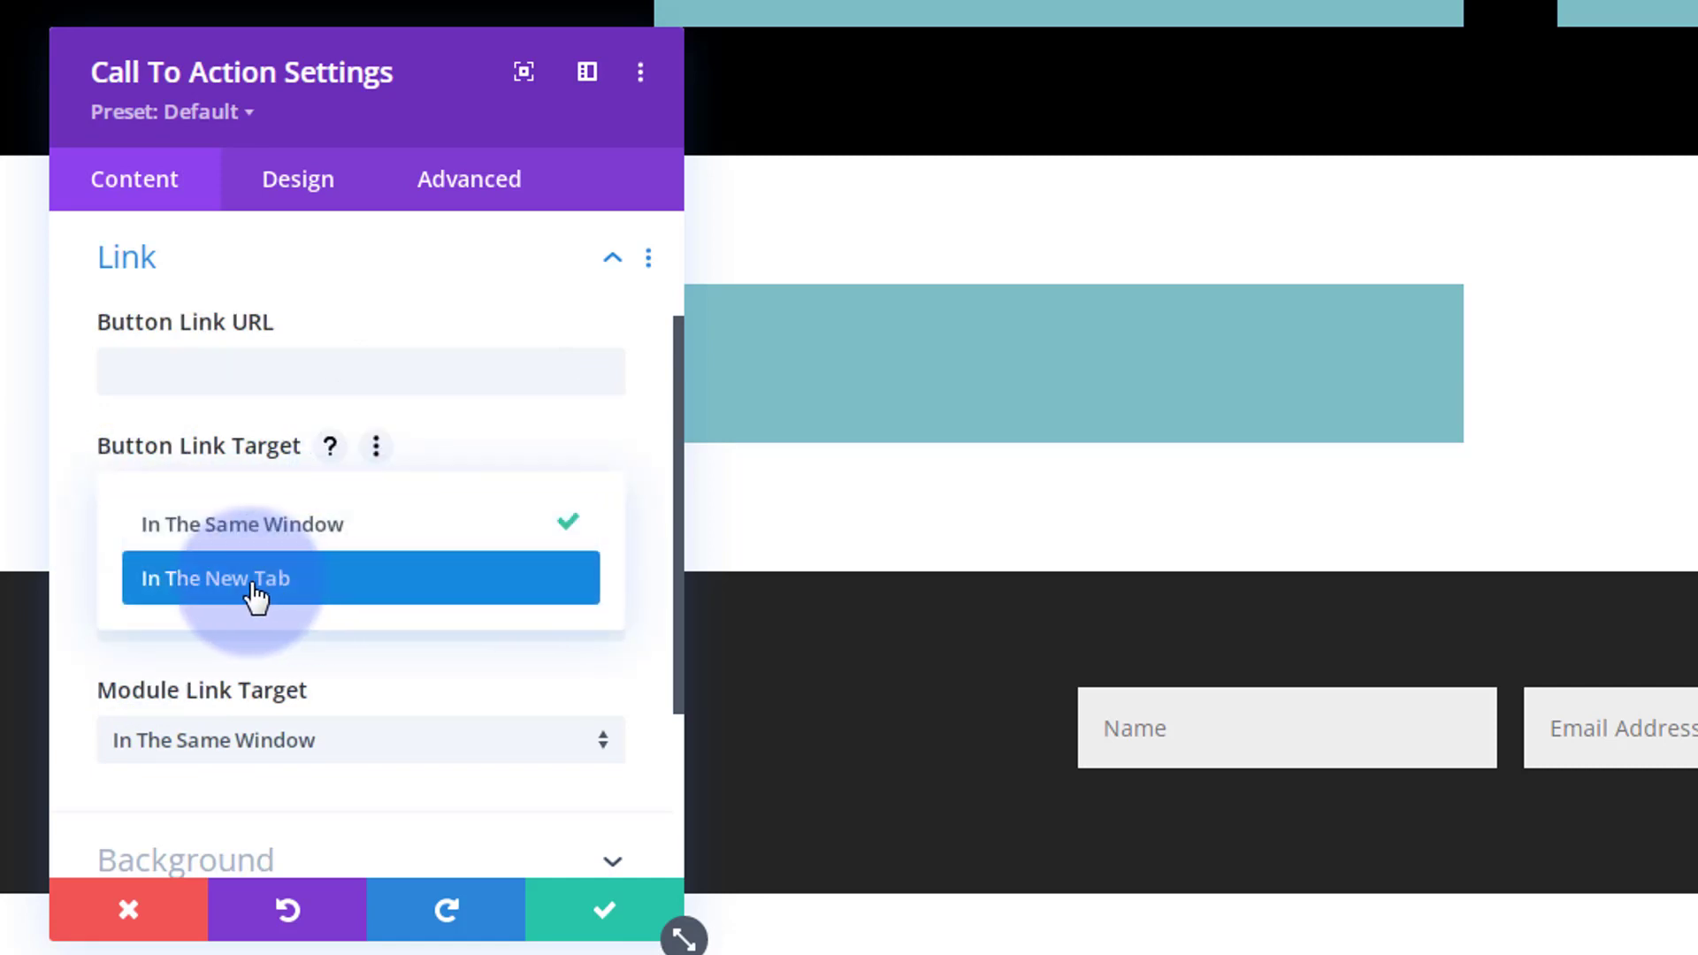
pyautogui.click(81, 516)
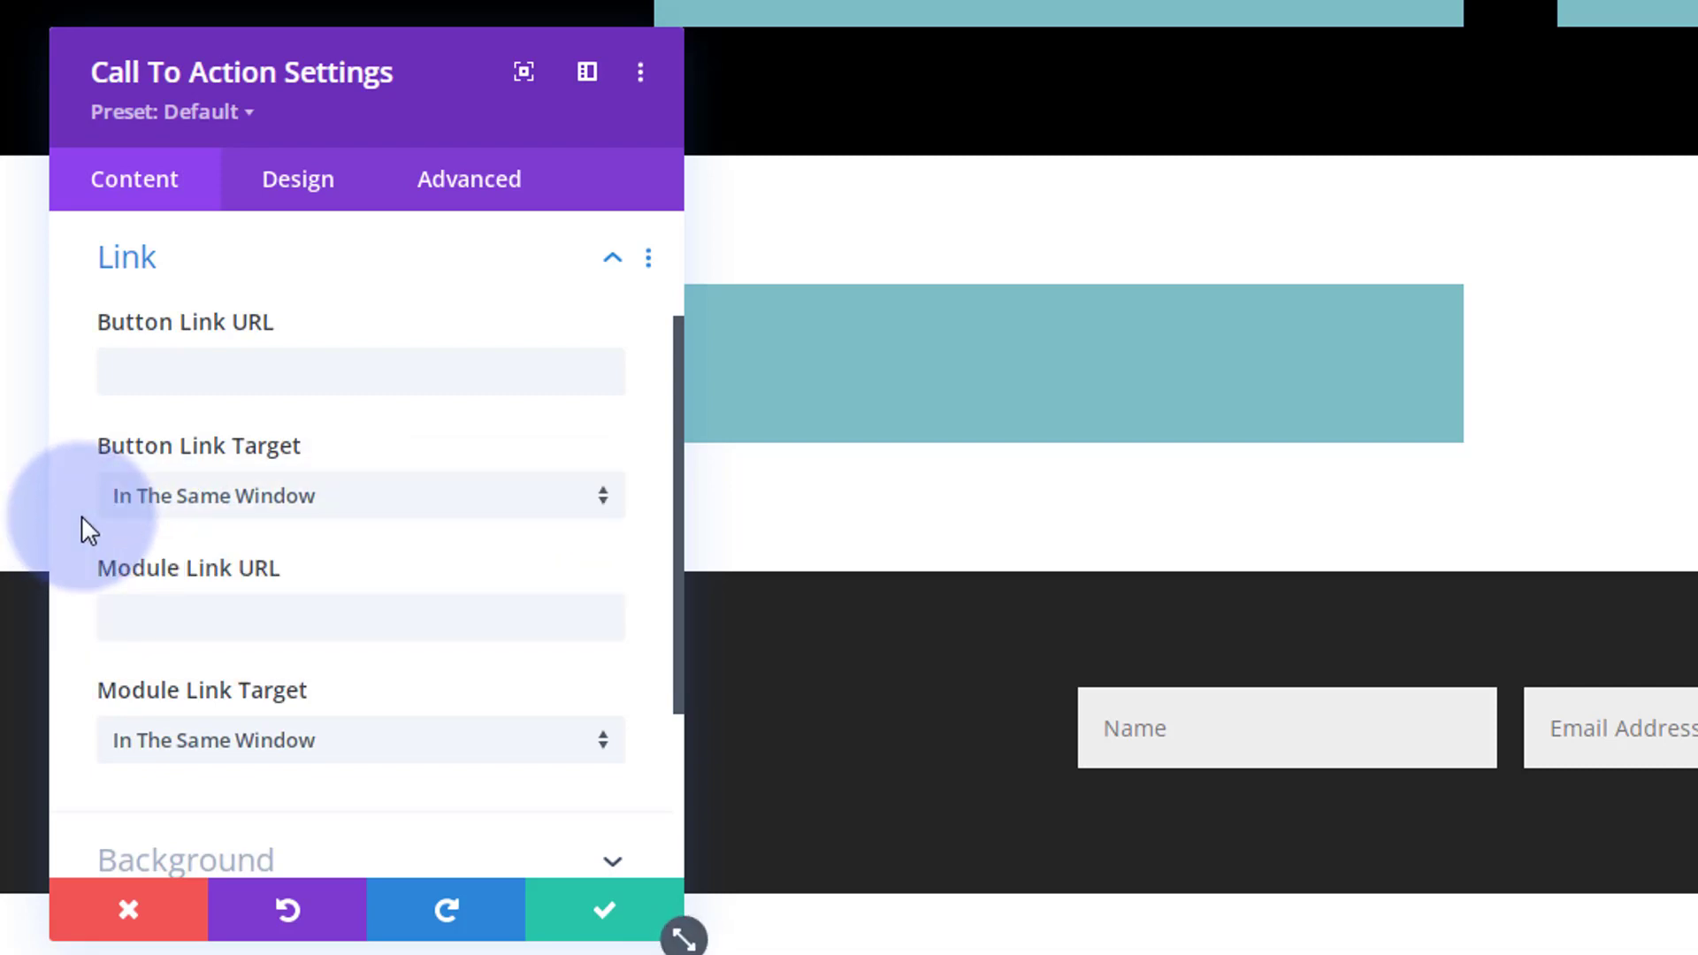
pyautogui.click(145, 373)
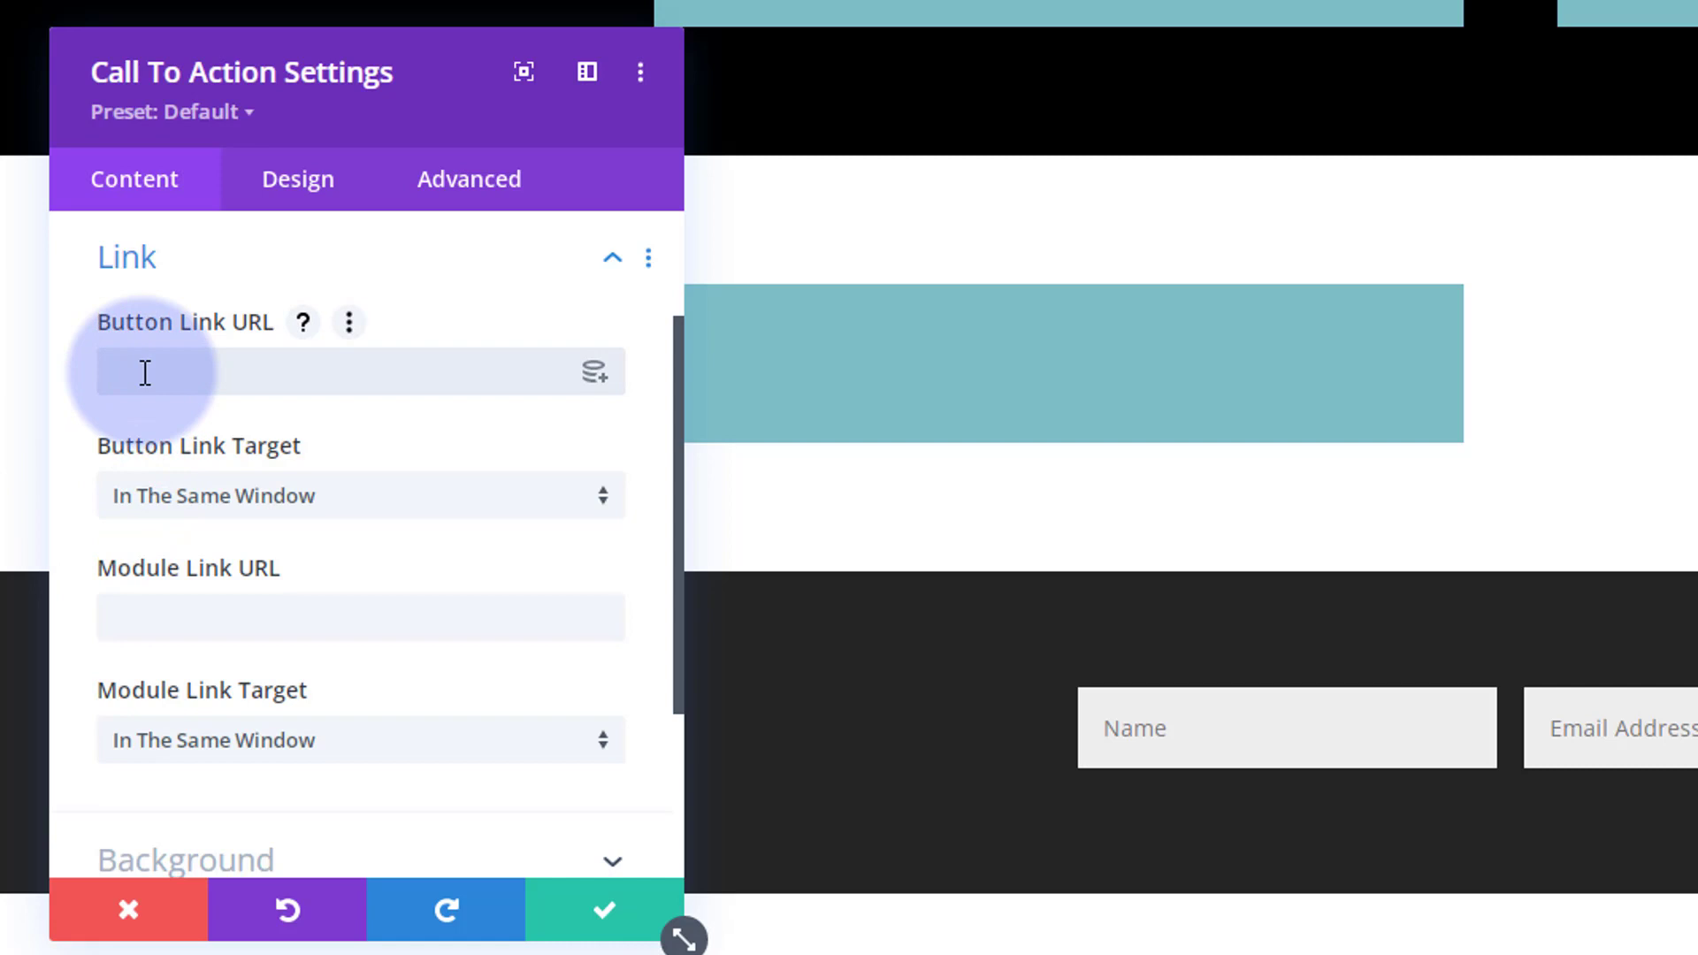
pyautogui.write('#')
pyautogui.click(145, 619)
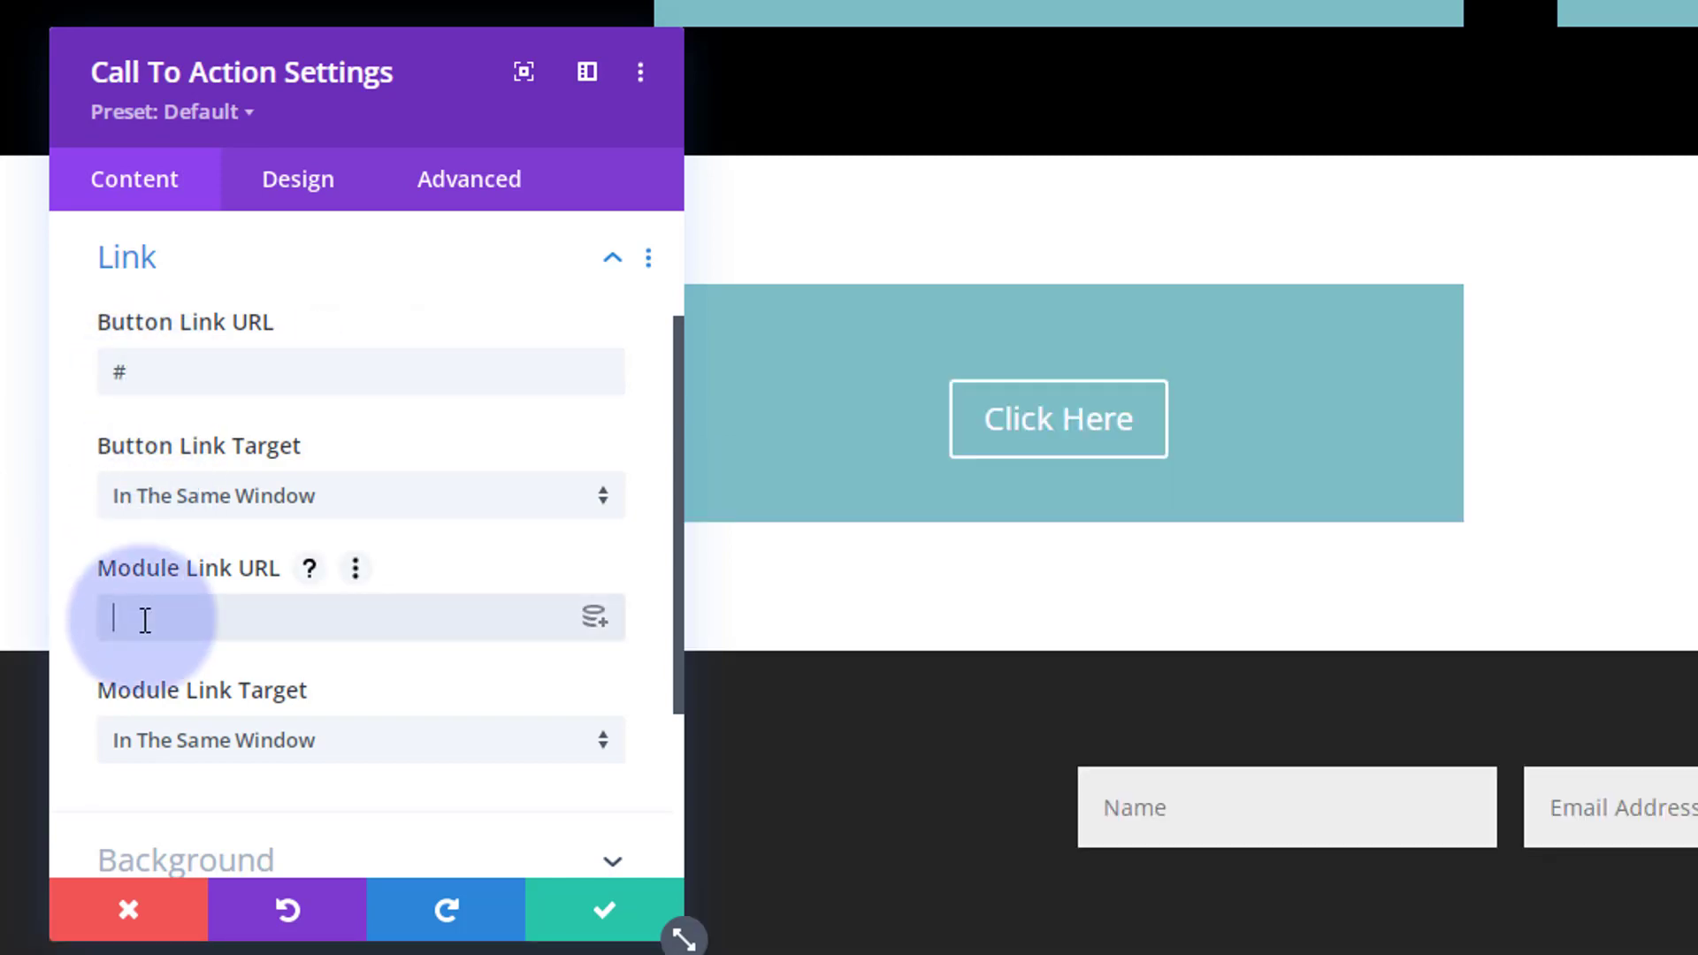
pyautogui.write('#')
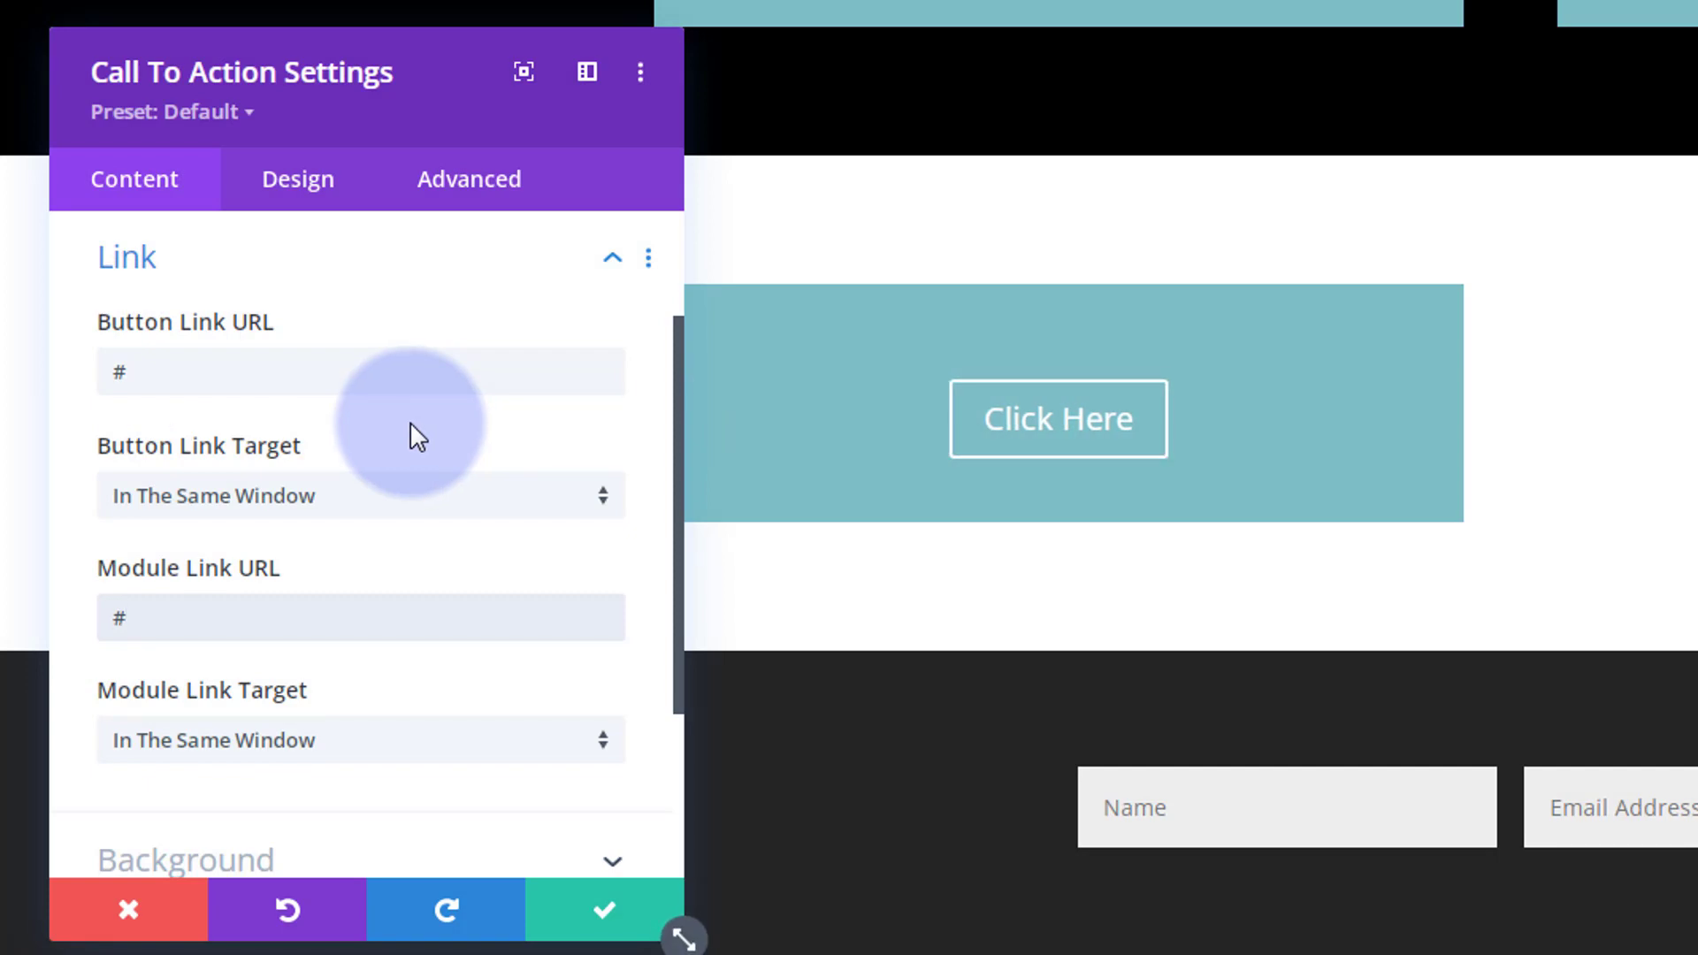
# Step: Remove the background color from the Call To Action module
pyautogui.scroll(-3, 411, 417)
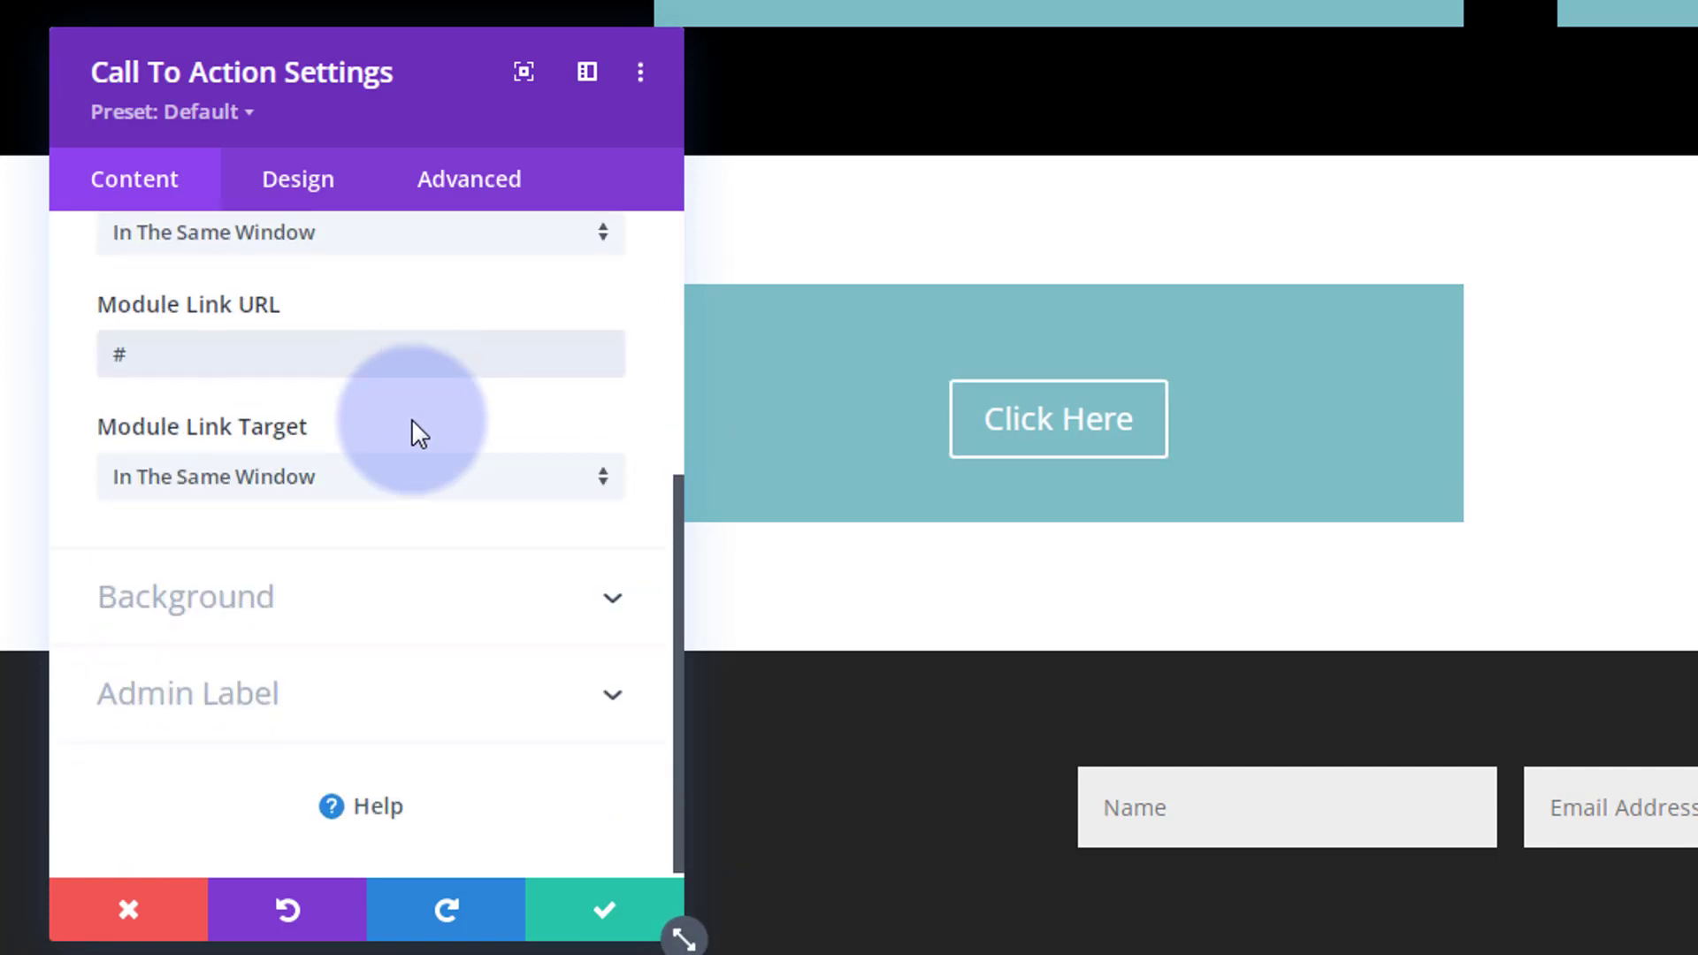
pyautogui.click(383, 591)
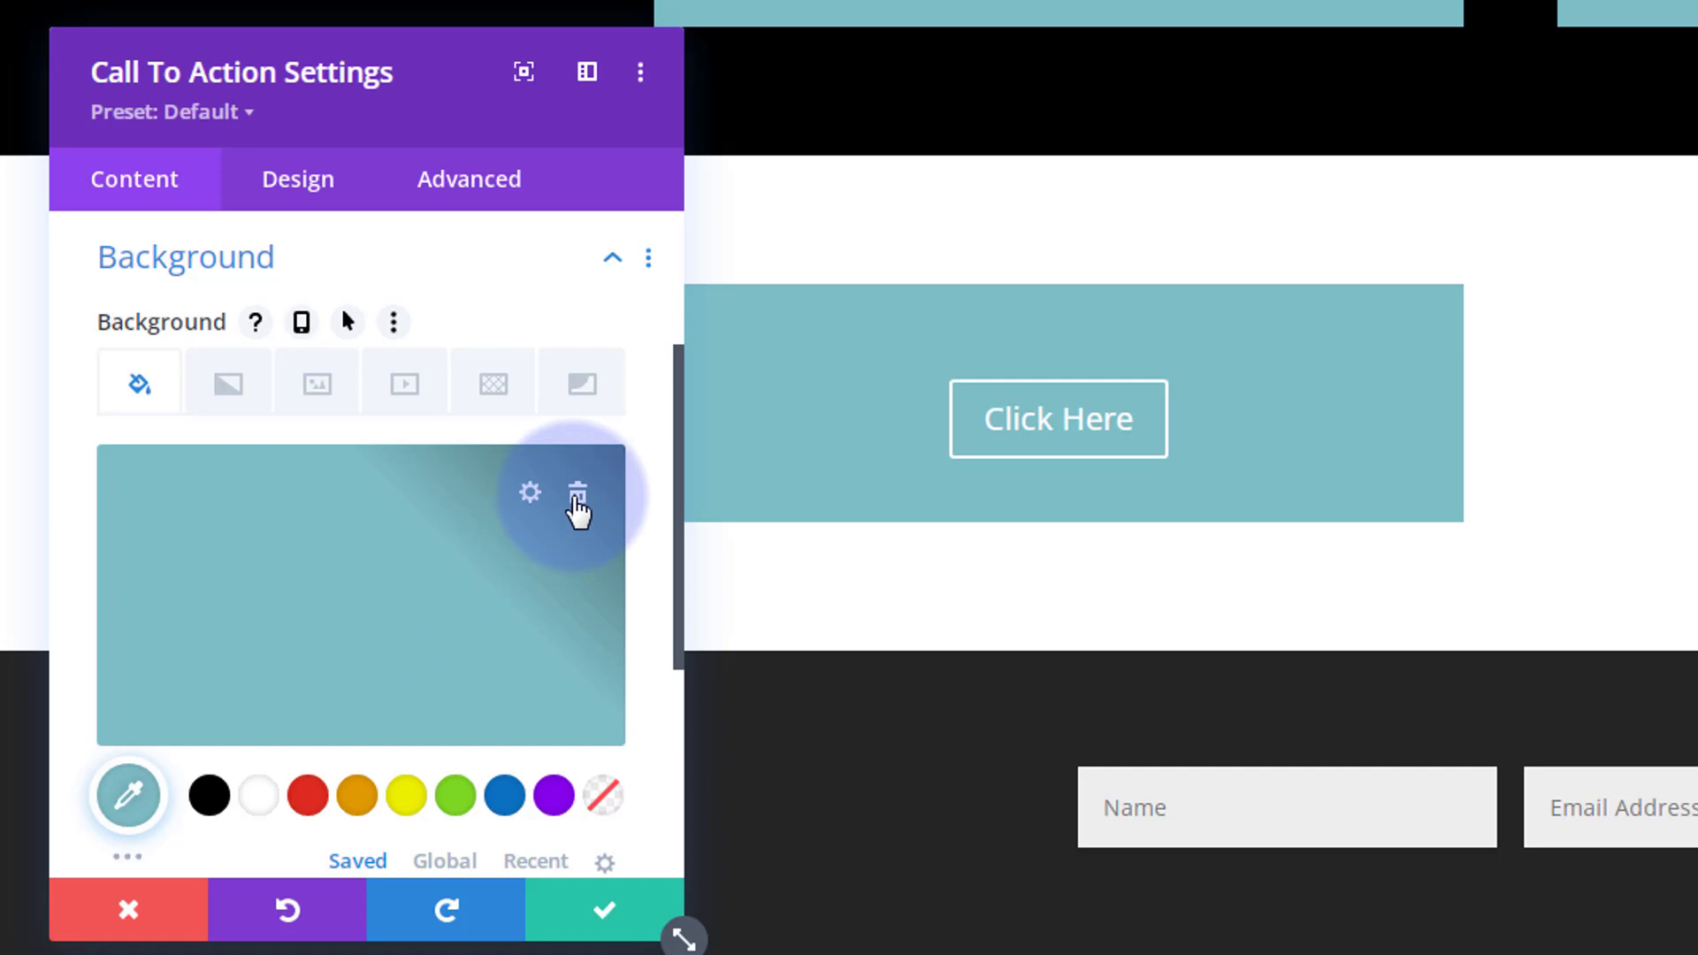
pyautogui.click(578, 497)
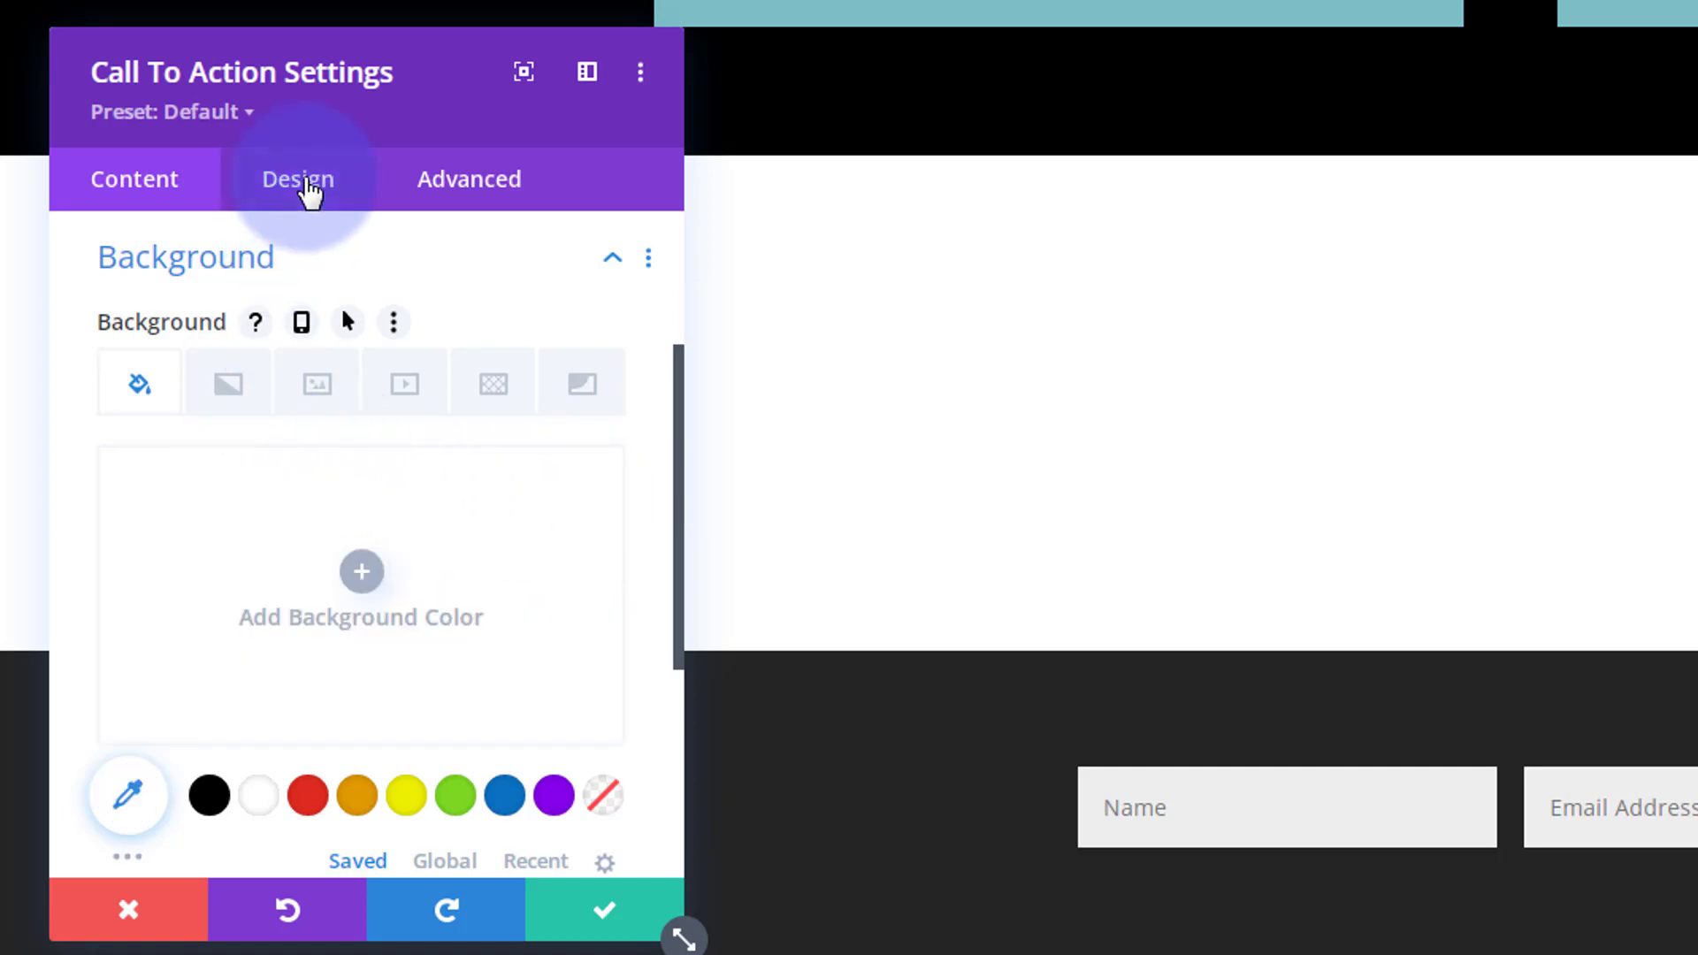
# Step: Enable custom styles for the Call To Action button, with white #ffffff text and a purple #8300e9 background
pyautogui.click(307, 184)
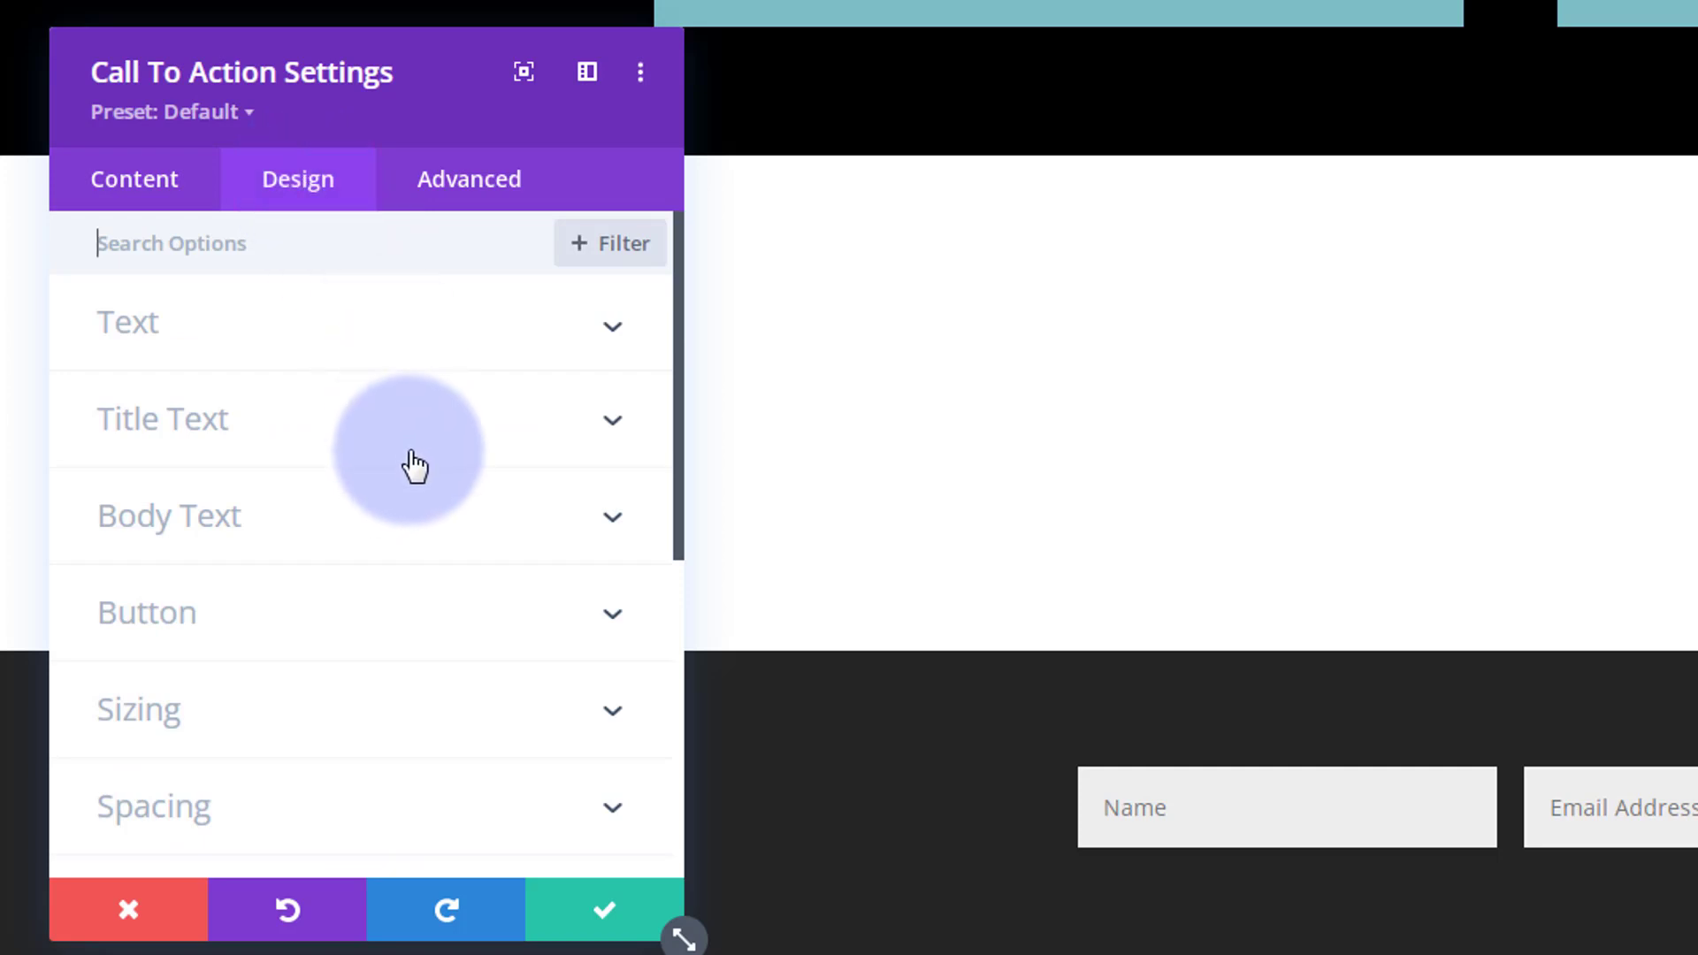
pyautogui.scroll(-2, 412, 466)
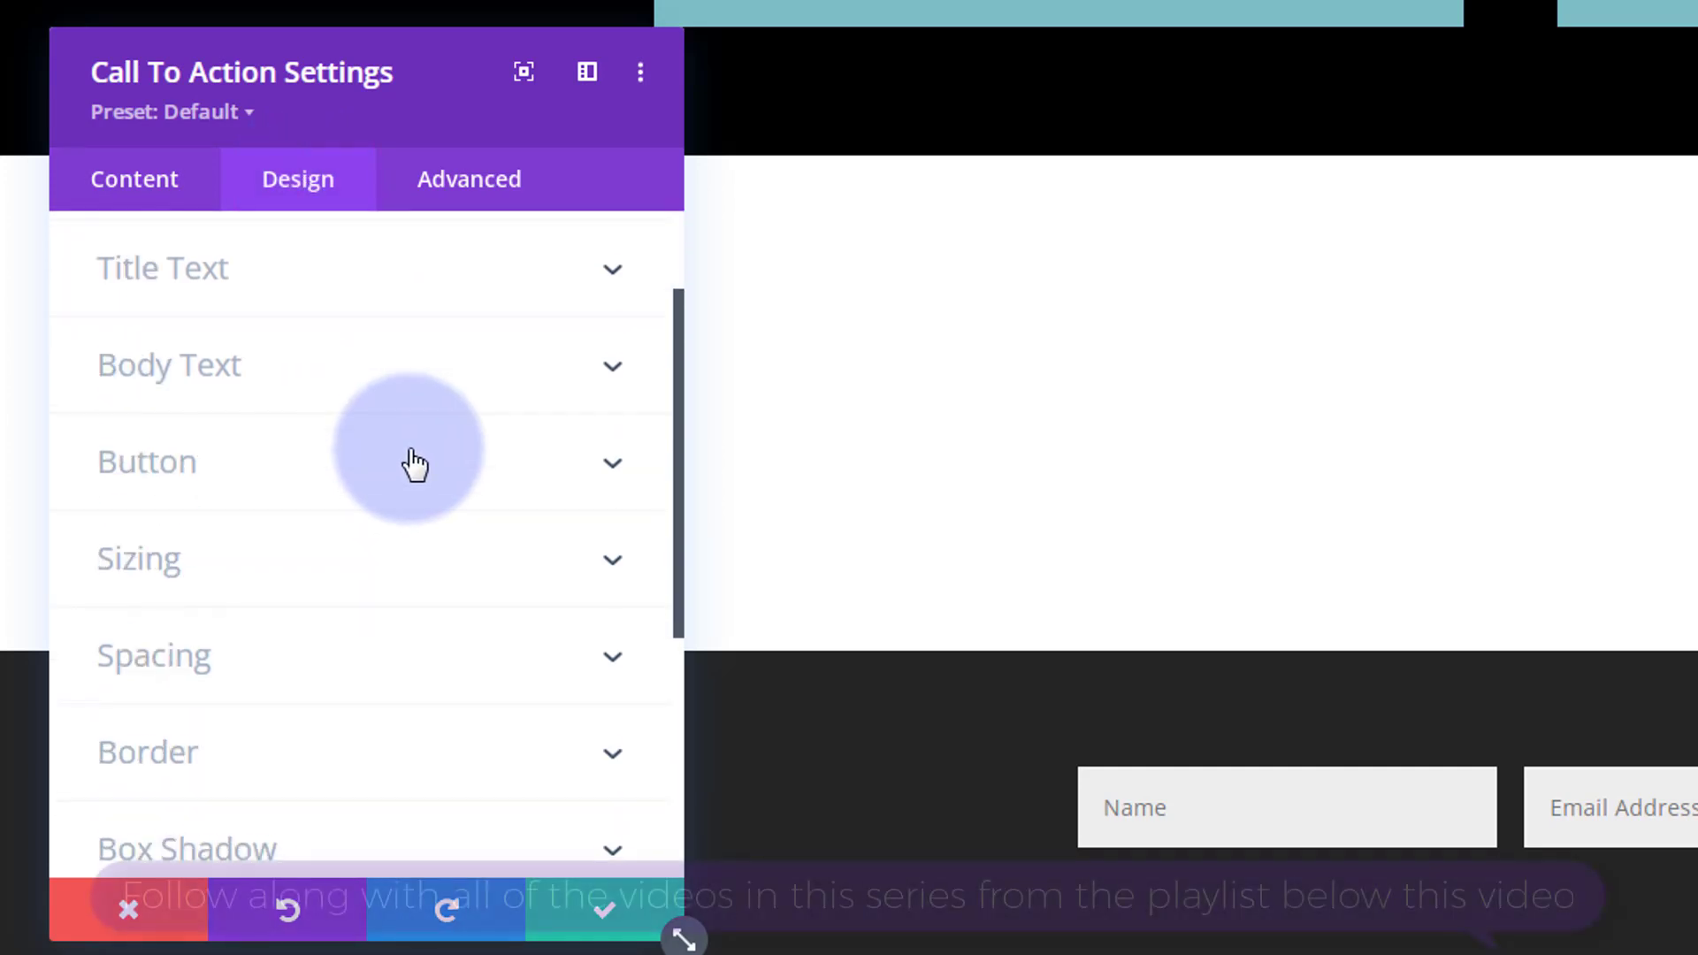
pyautogui.click(296, 467)
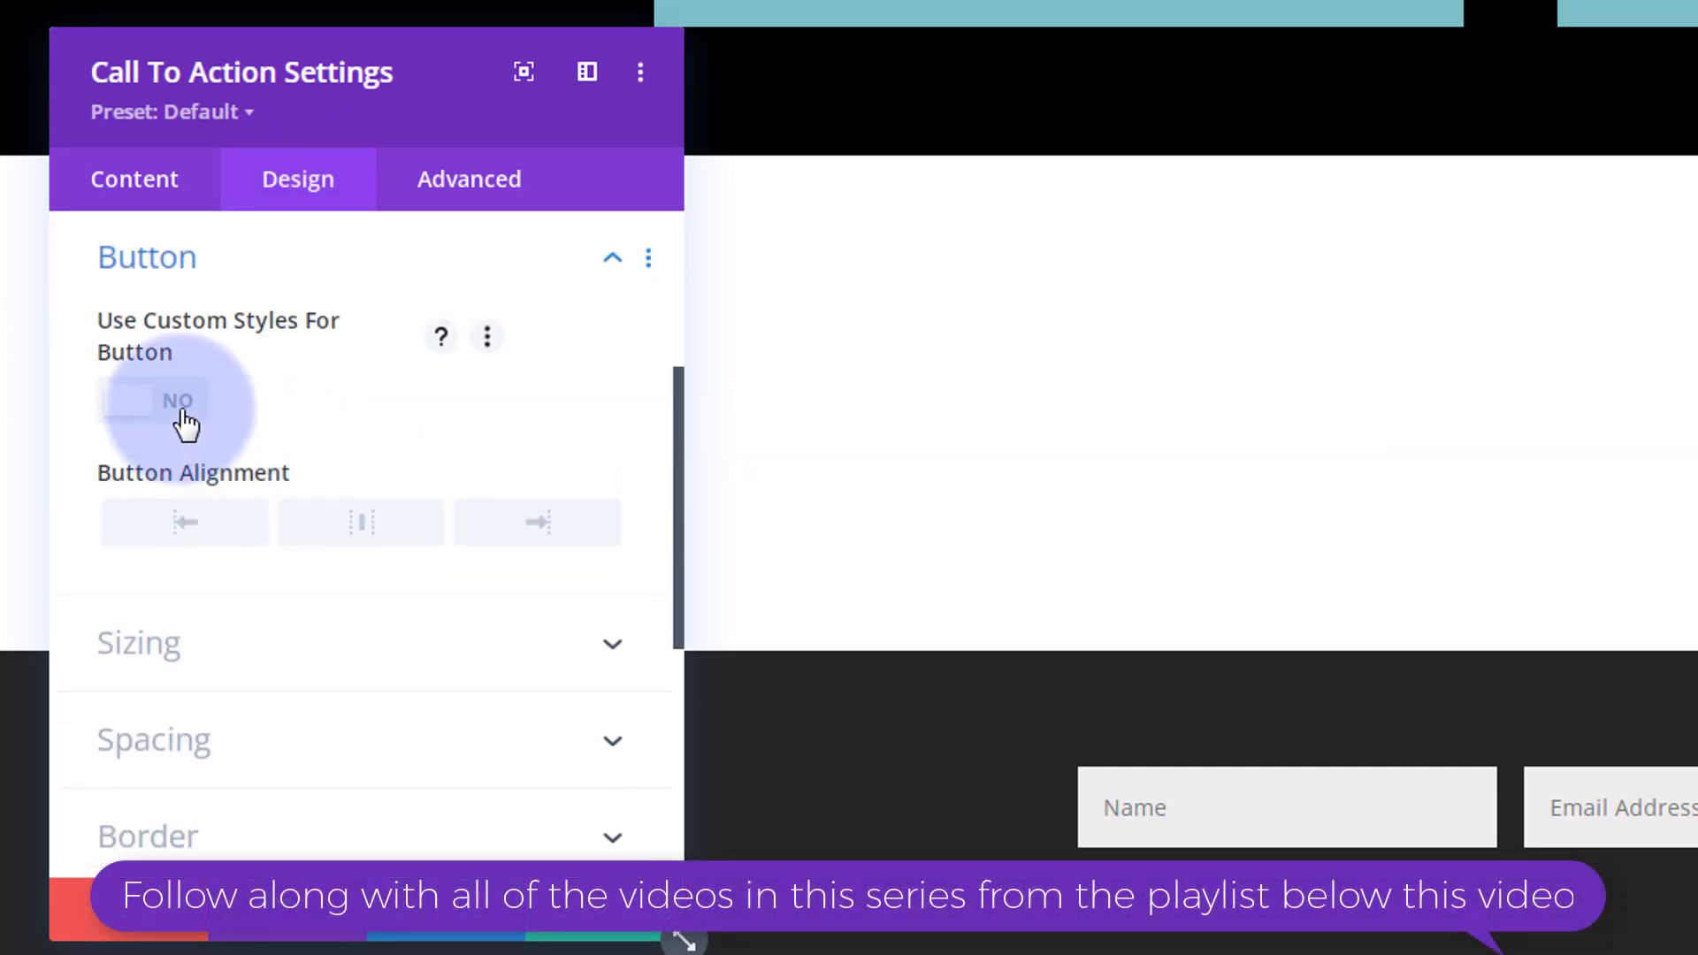
pyautogui.click(185, 423)
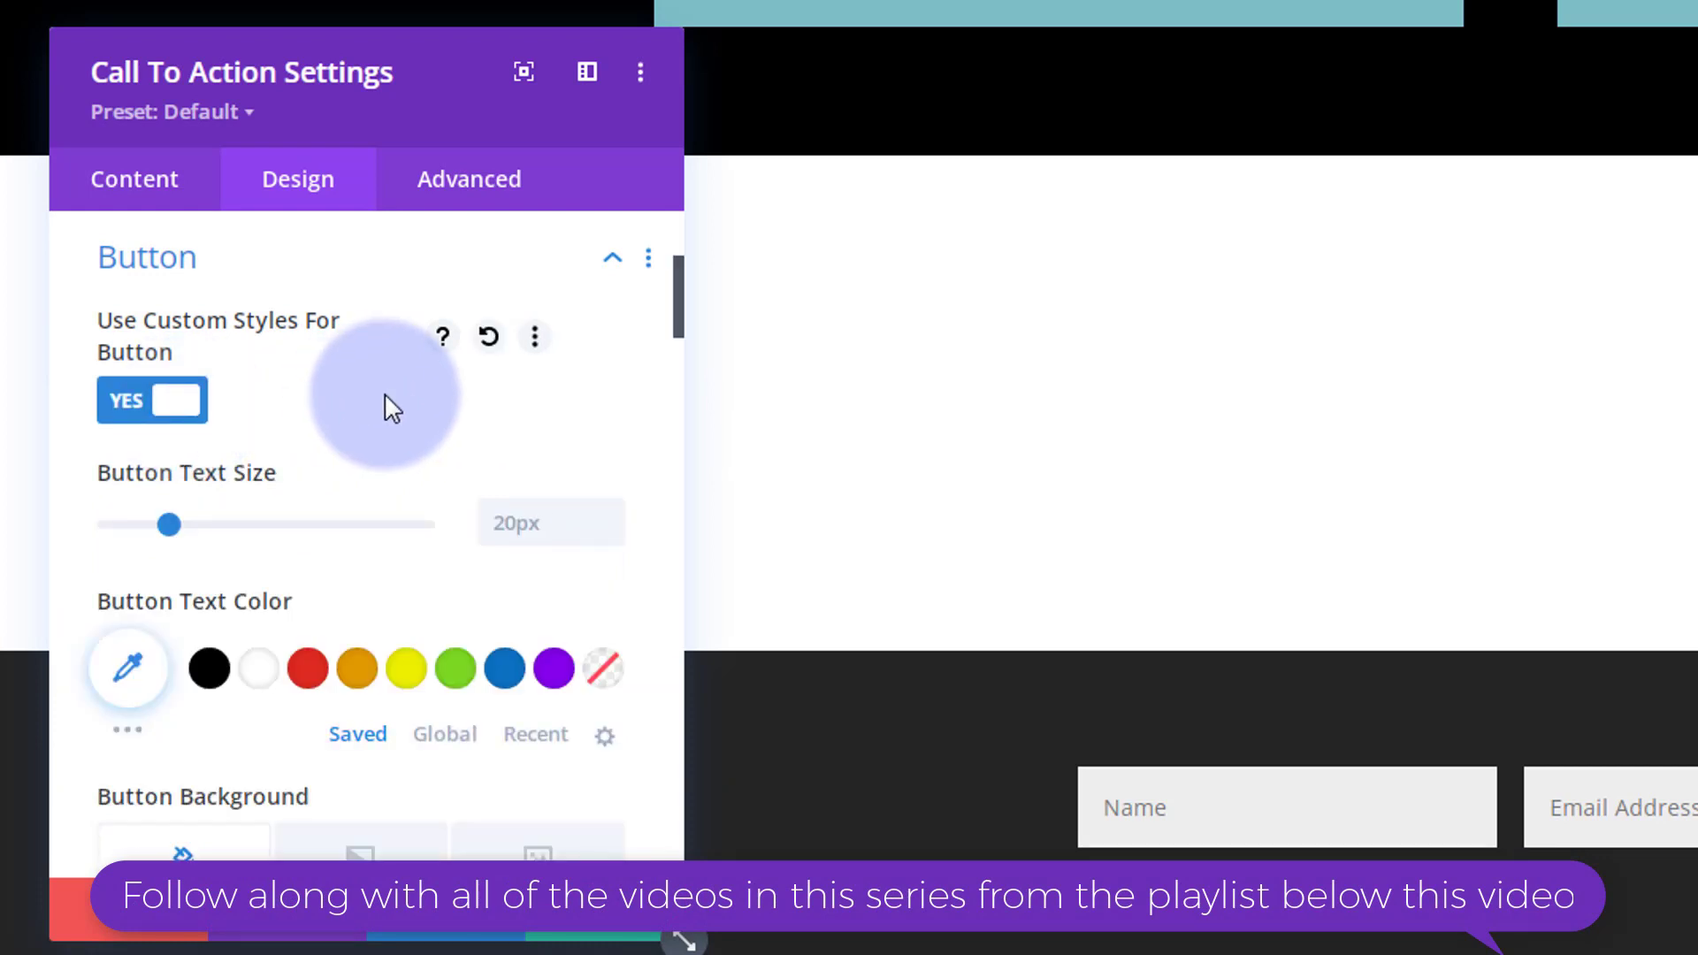
pyautogui.scroll(-2, 384, 392)
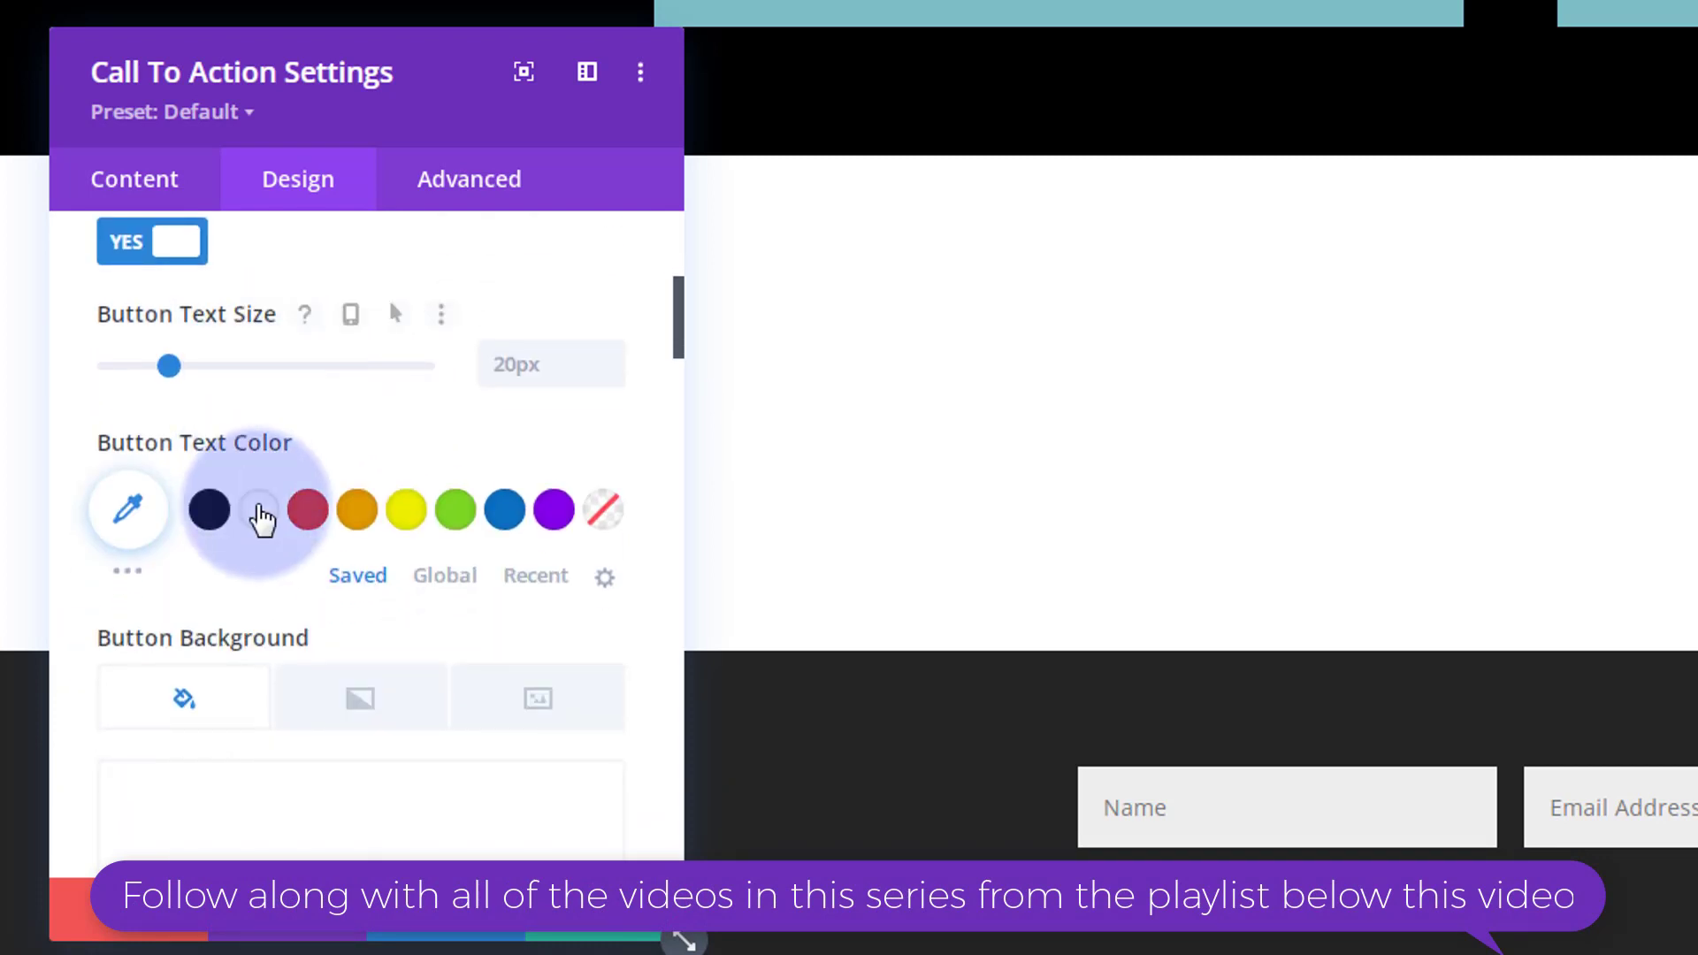
pyautogui.click(263, 513)
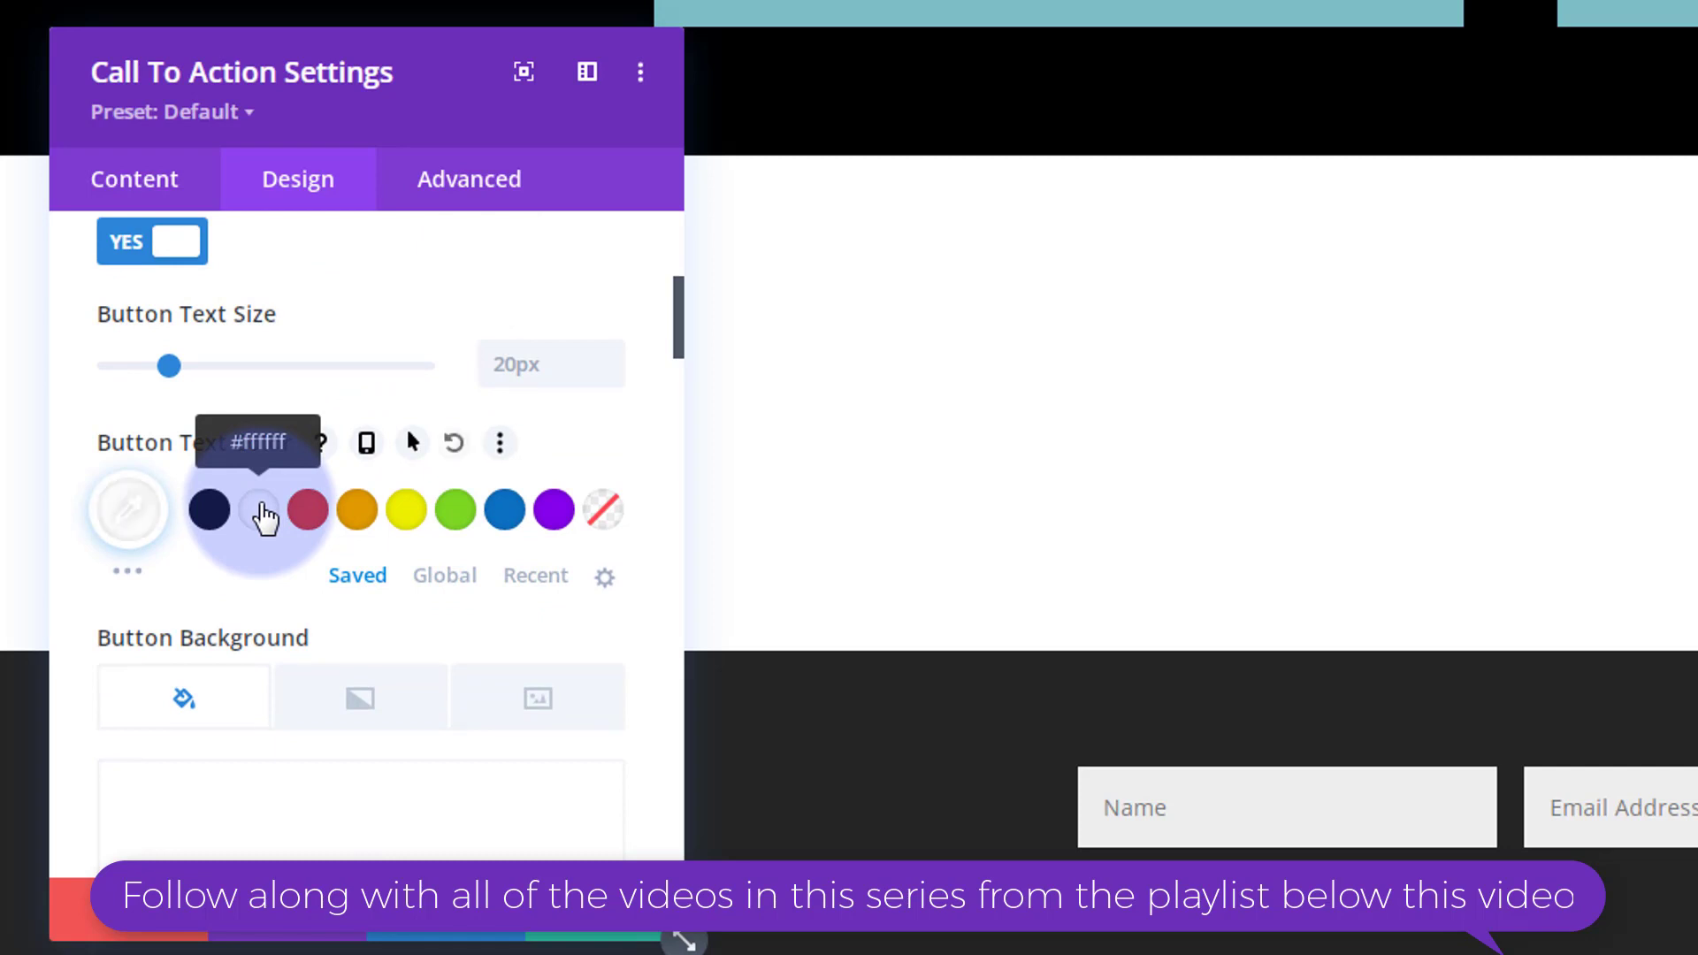
pyautogui.scroll(-5, 406, 534)
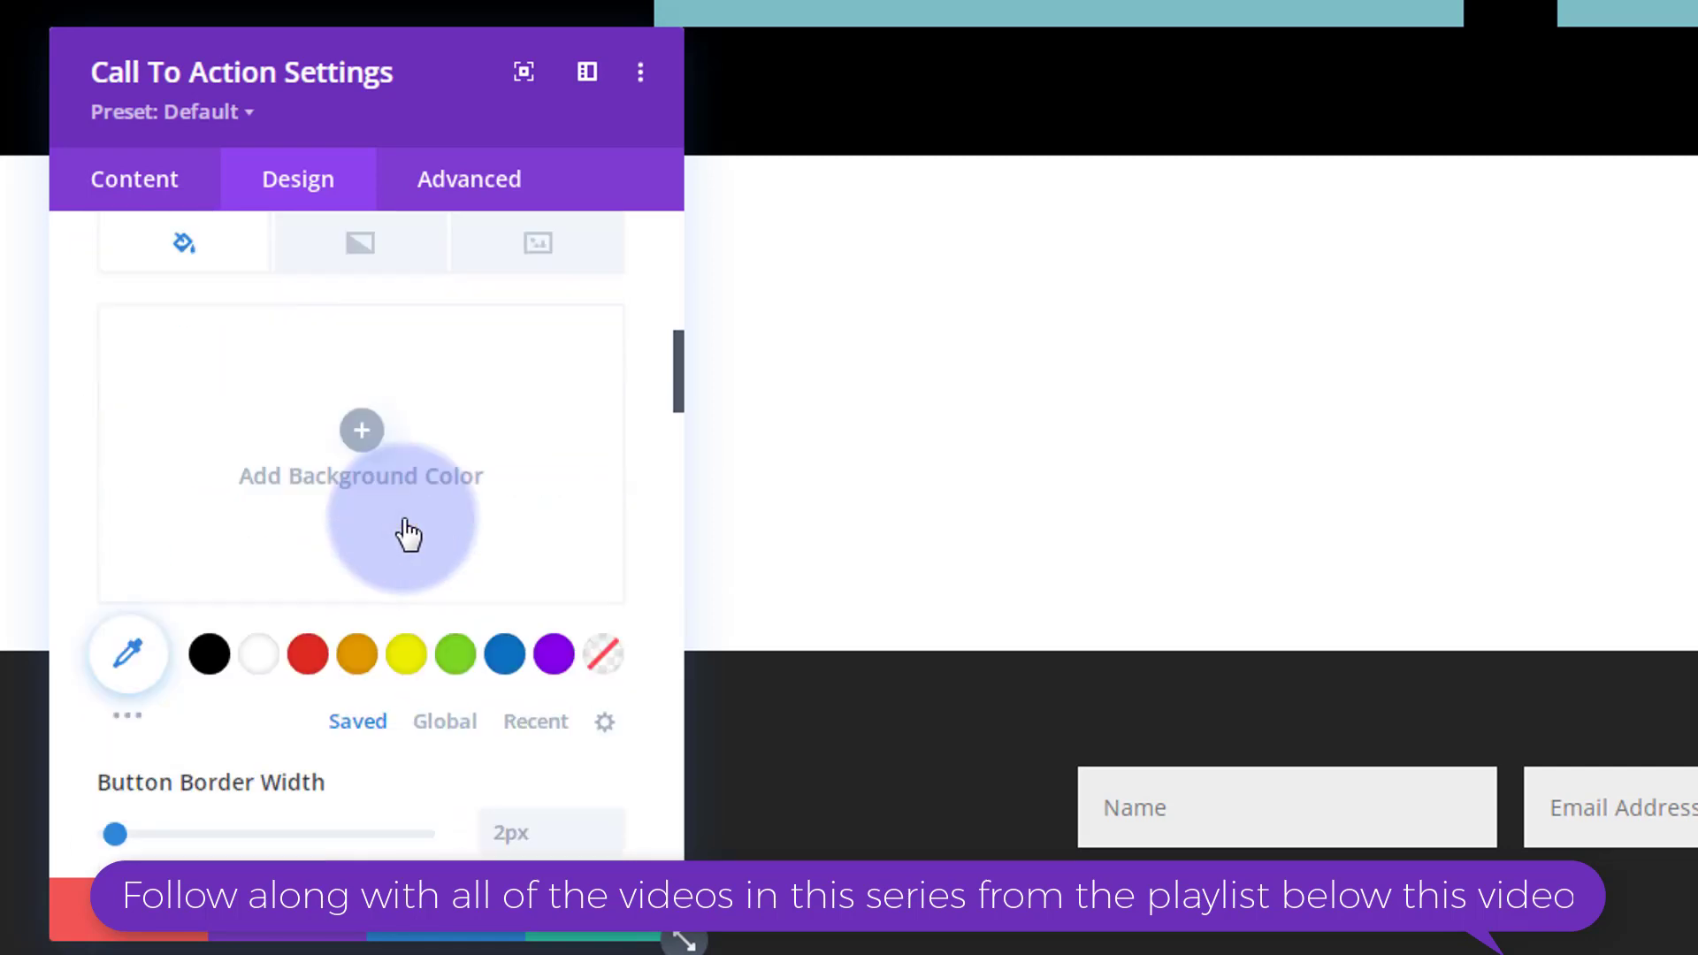
pyautogui.click(558, 643)
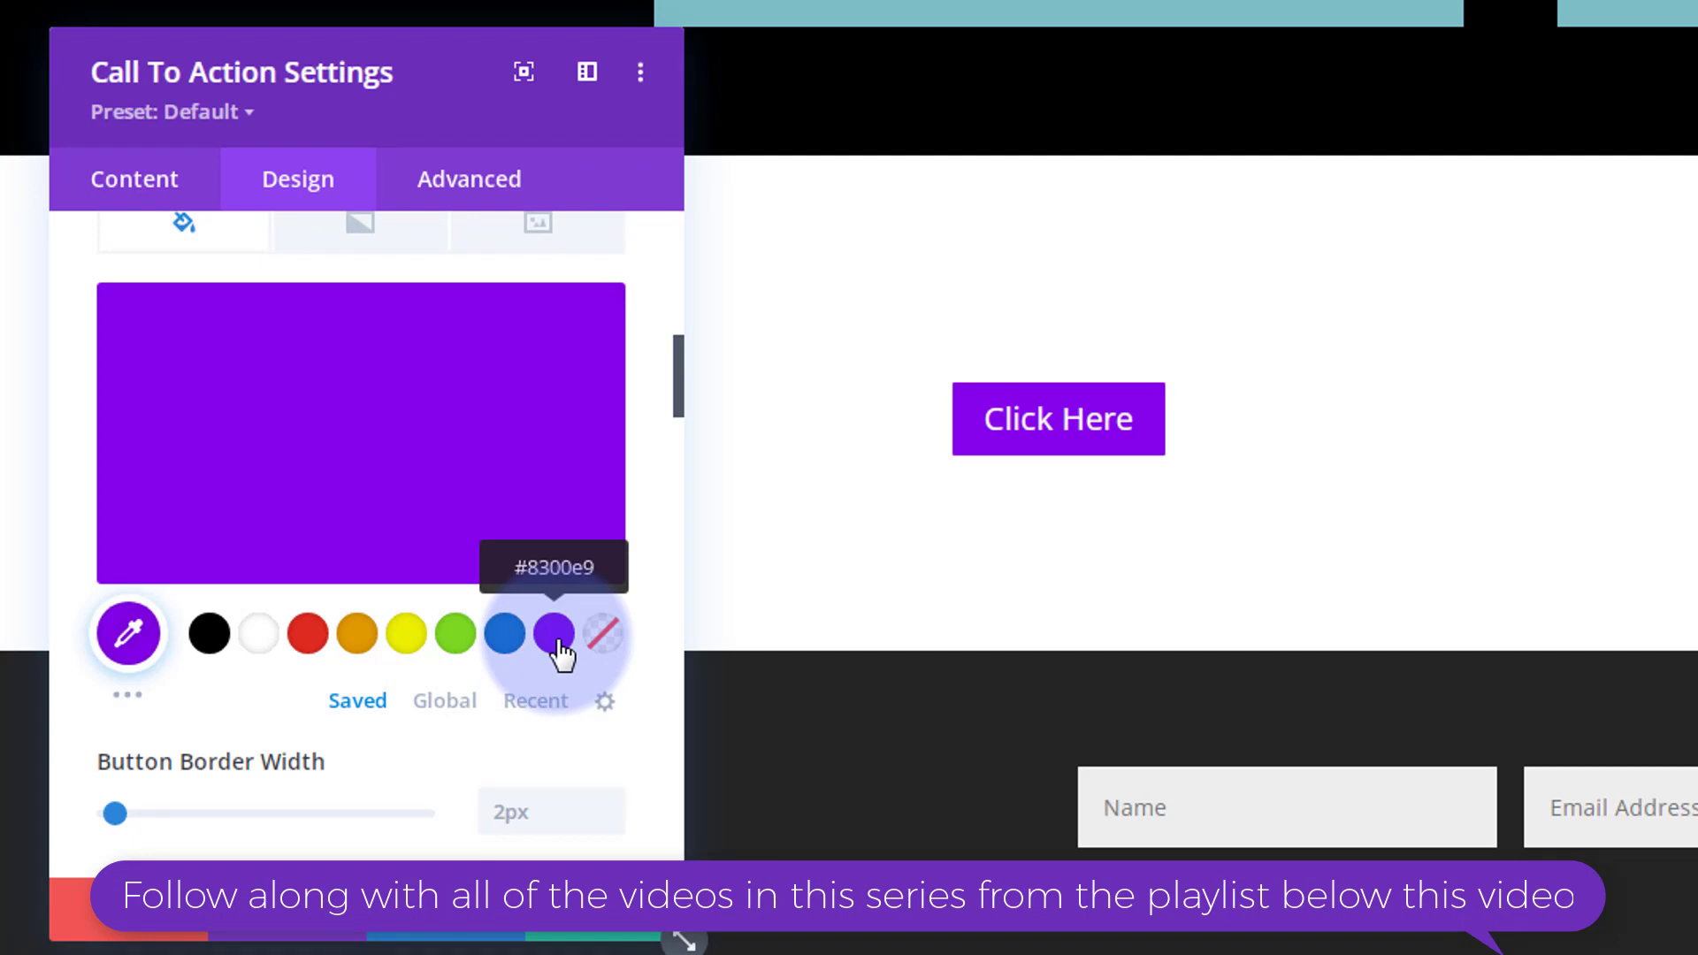
# Step: Set the Call To Action button's border width to 0px and save the module
pyautogui.scroll(-2, 548, 711)
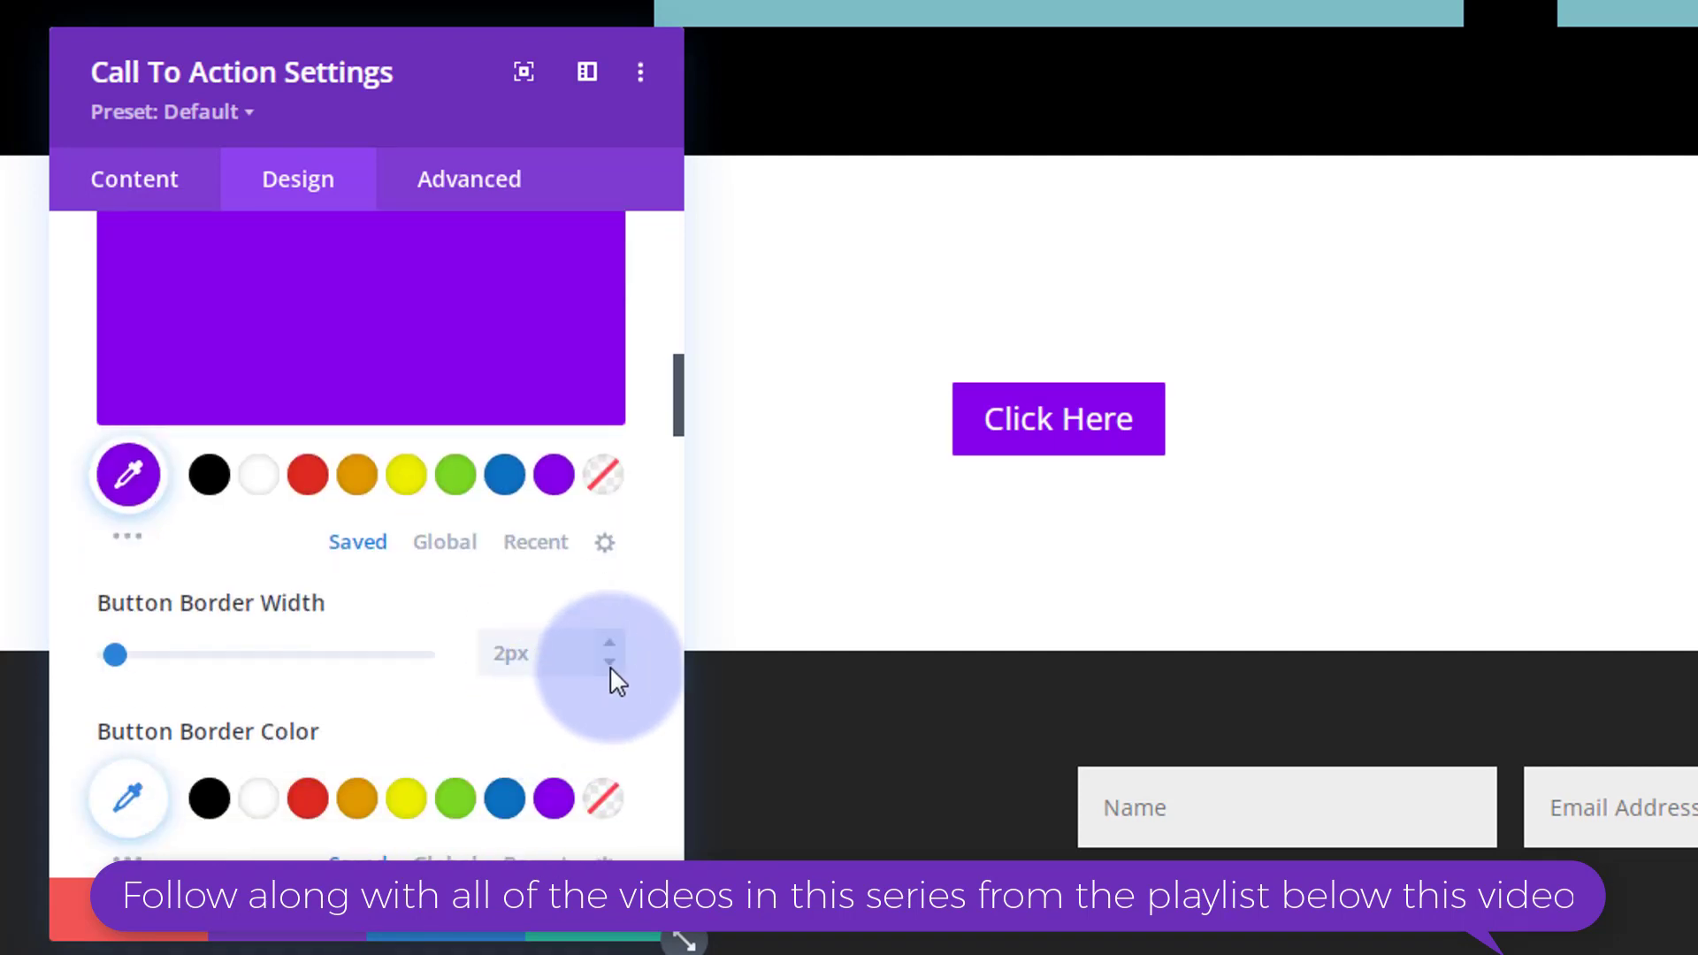
pyautogui.click(609, 662)
pyautogui.click(610, 662)
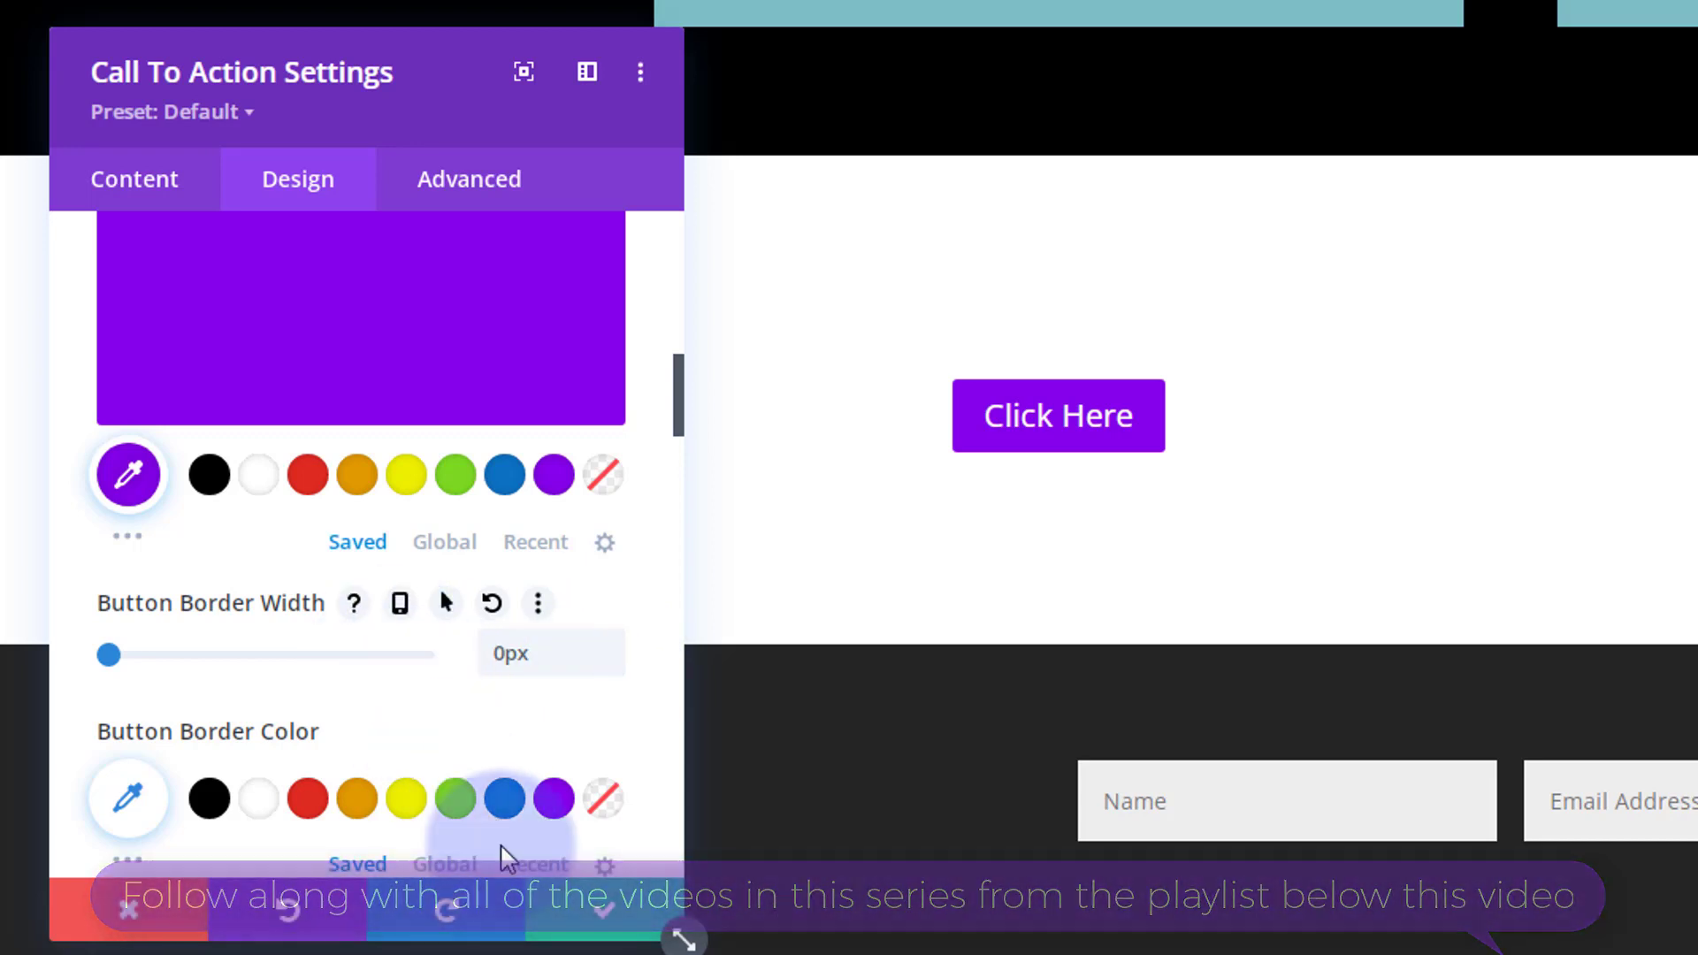
pyautogui.click(605, 911)
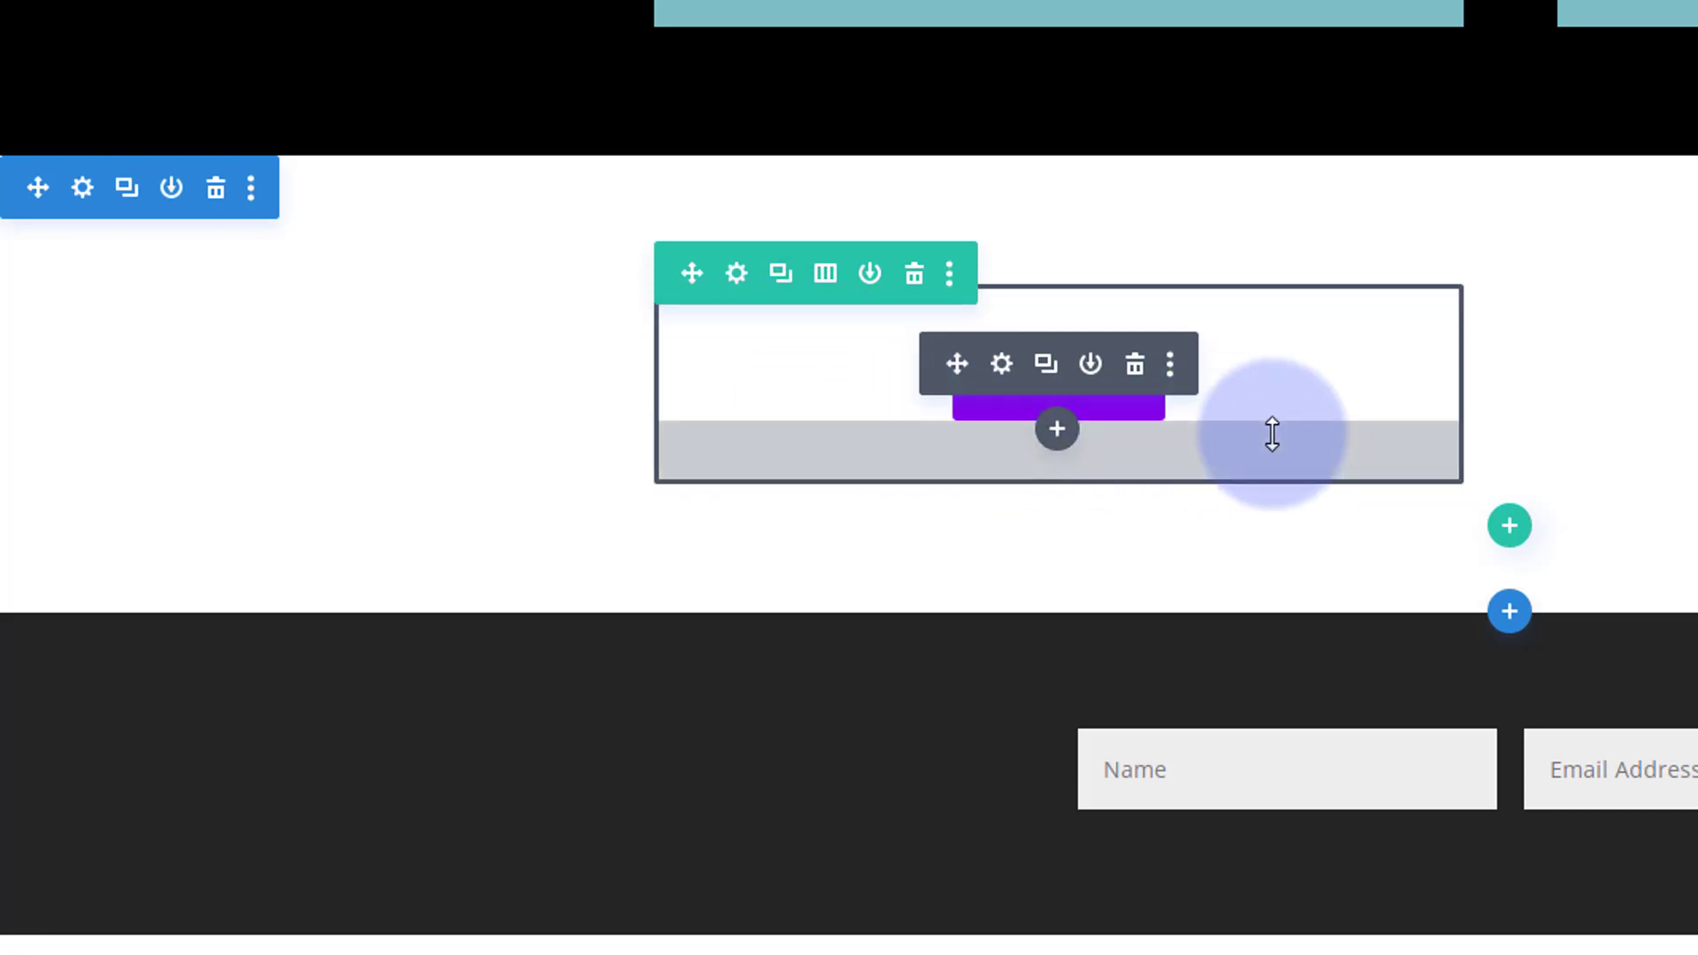
# Step: Give the row's first column the night city skyline u5.jpg as its background image, check the image options, and save the row
pyautogui.click(737, 276)
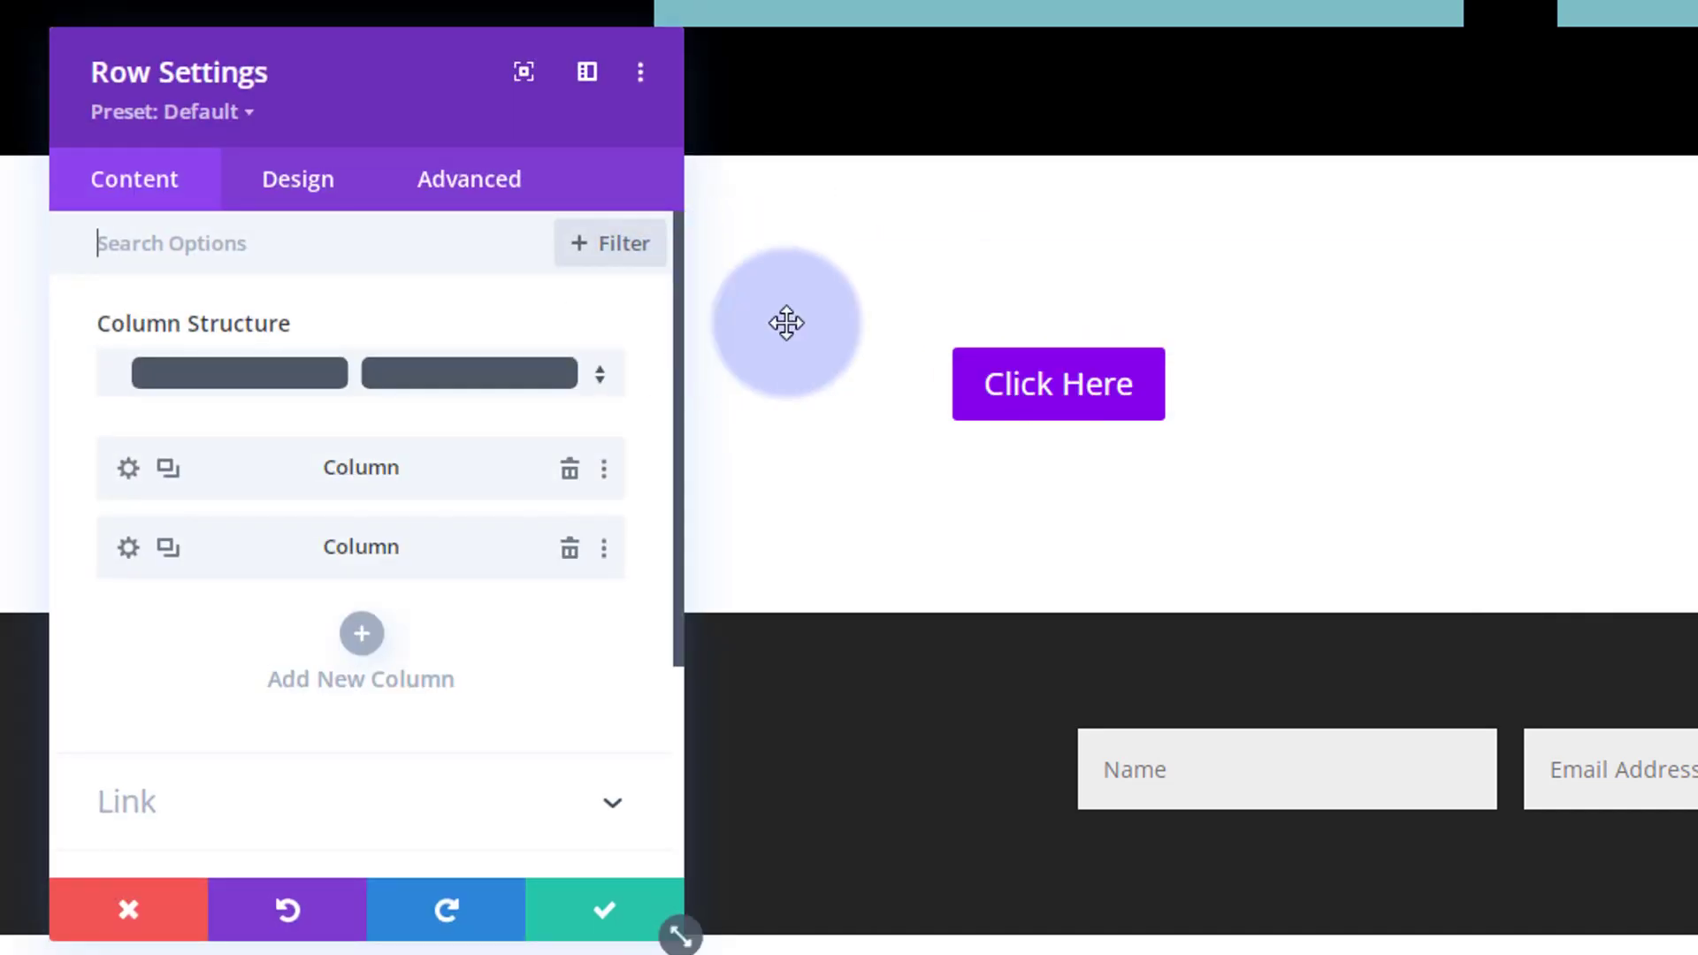
pyautogui.click(129, 468)
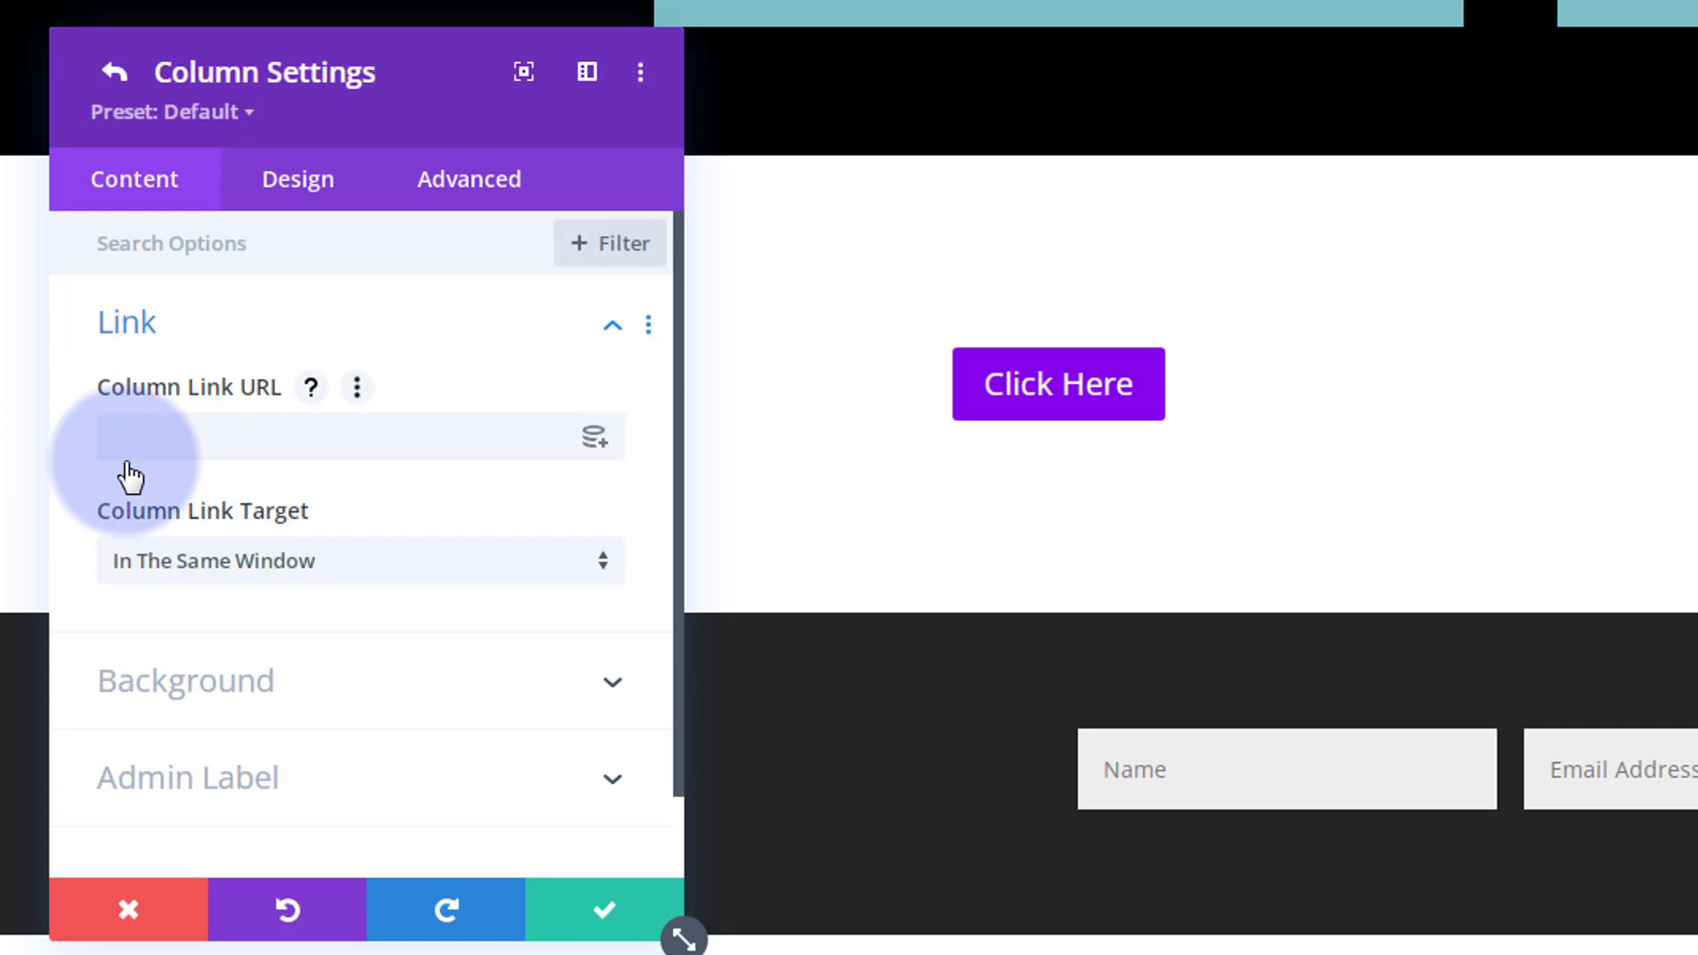
pyautogui.scroll(-1, 297, 488)
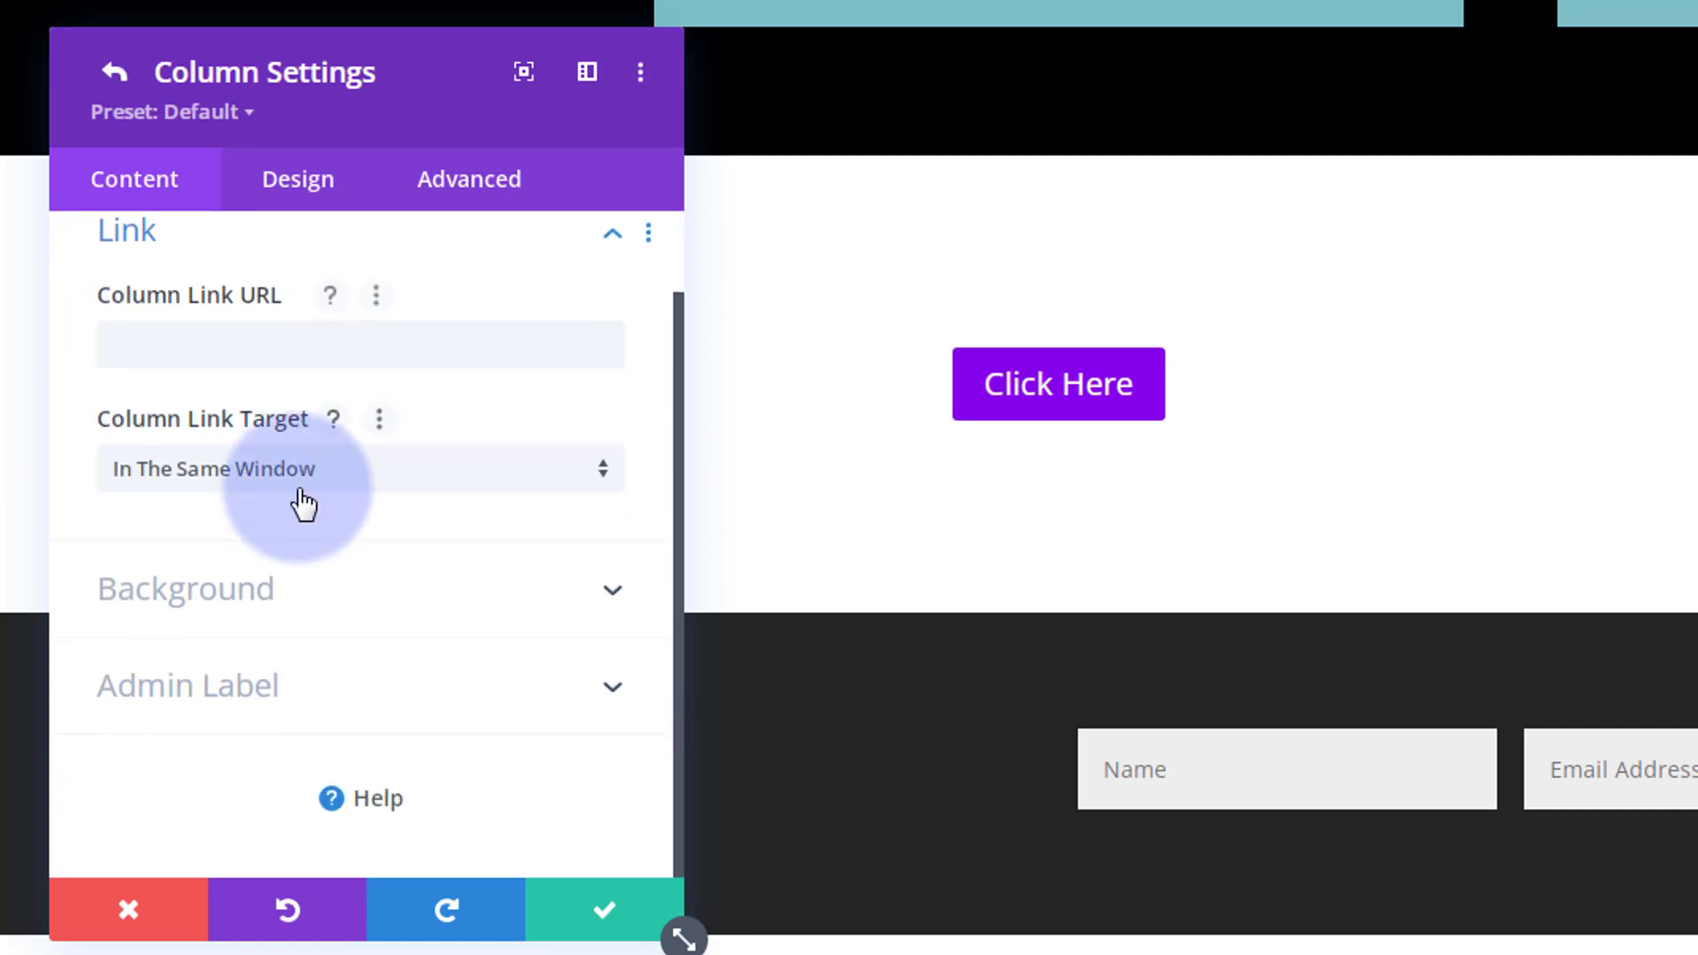
pyautogui.click(436, 607)
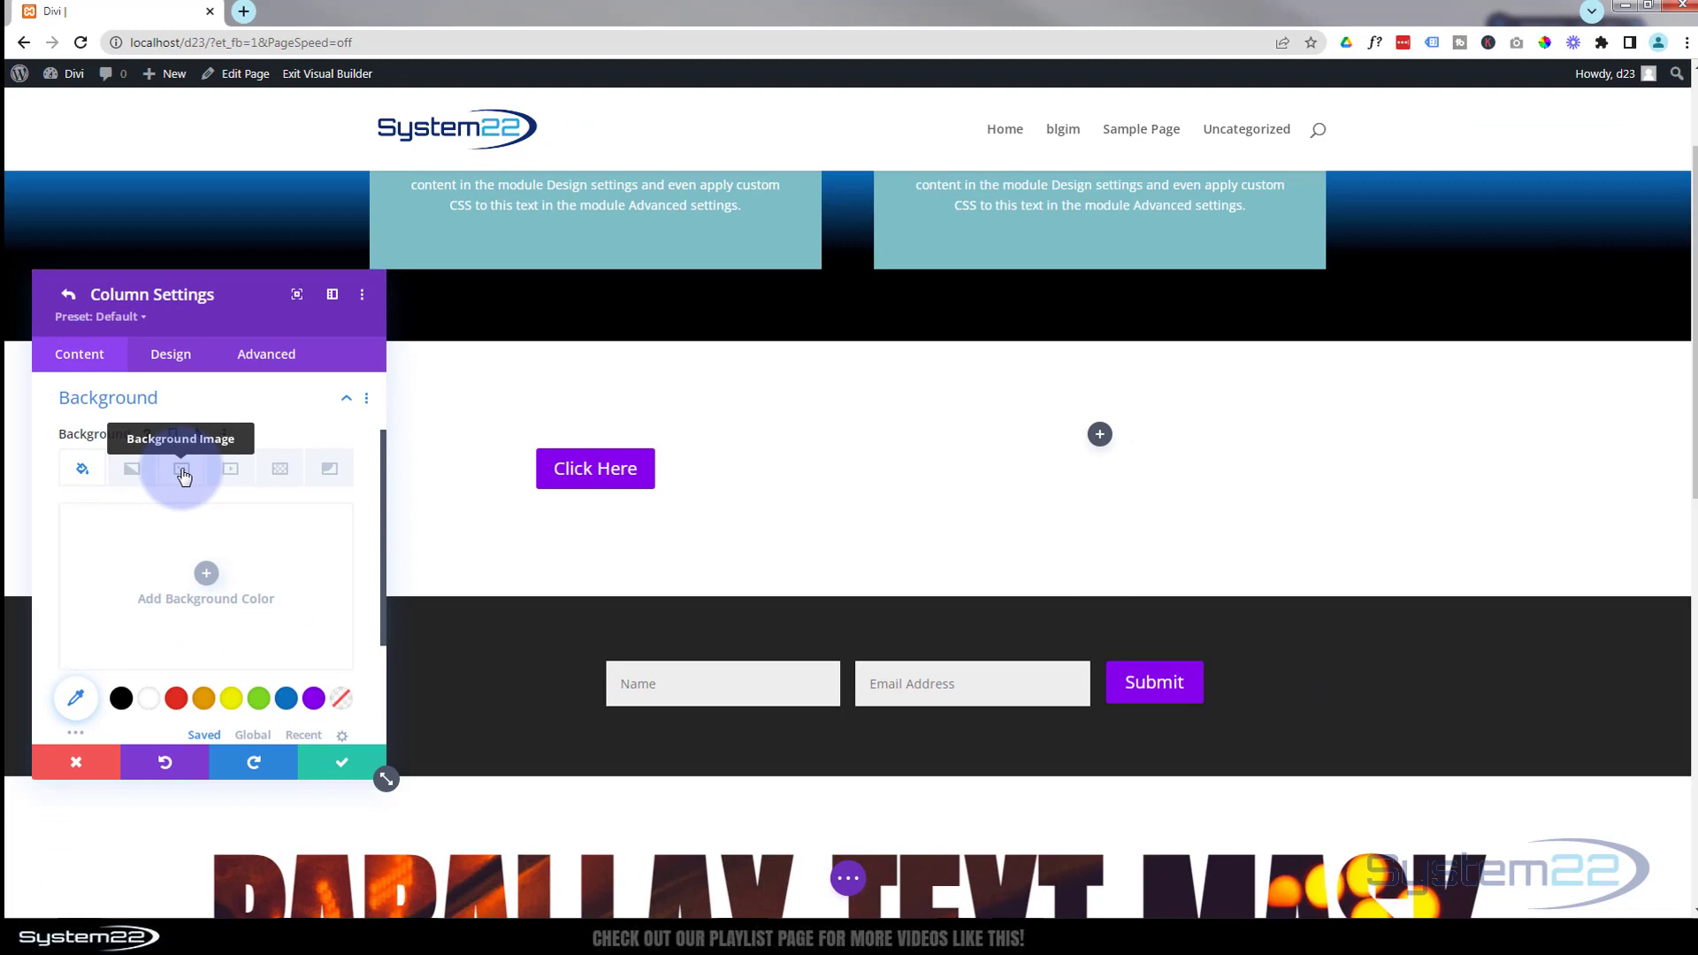
pyautogui.click(730, 266)
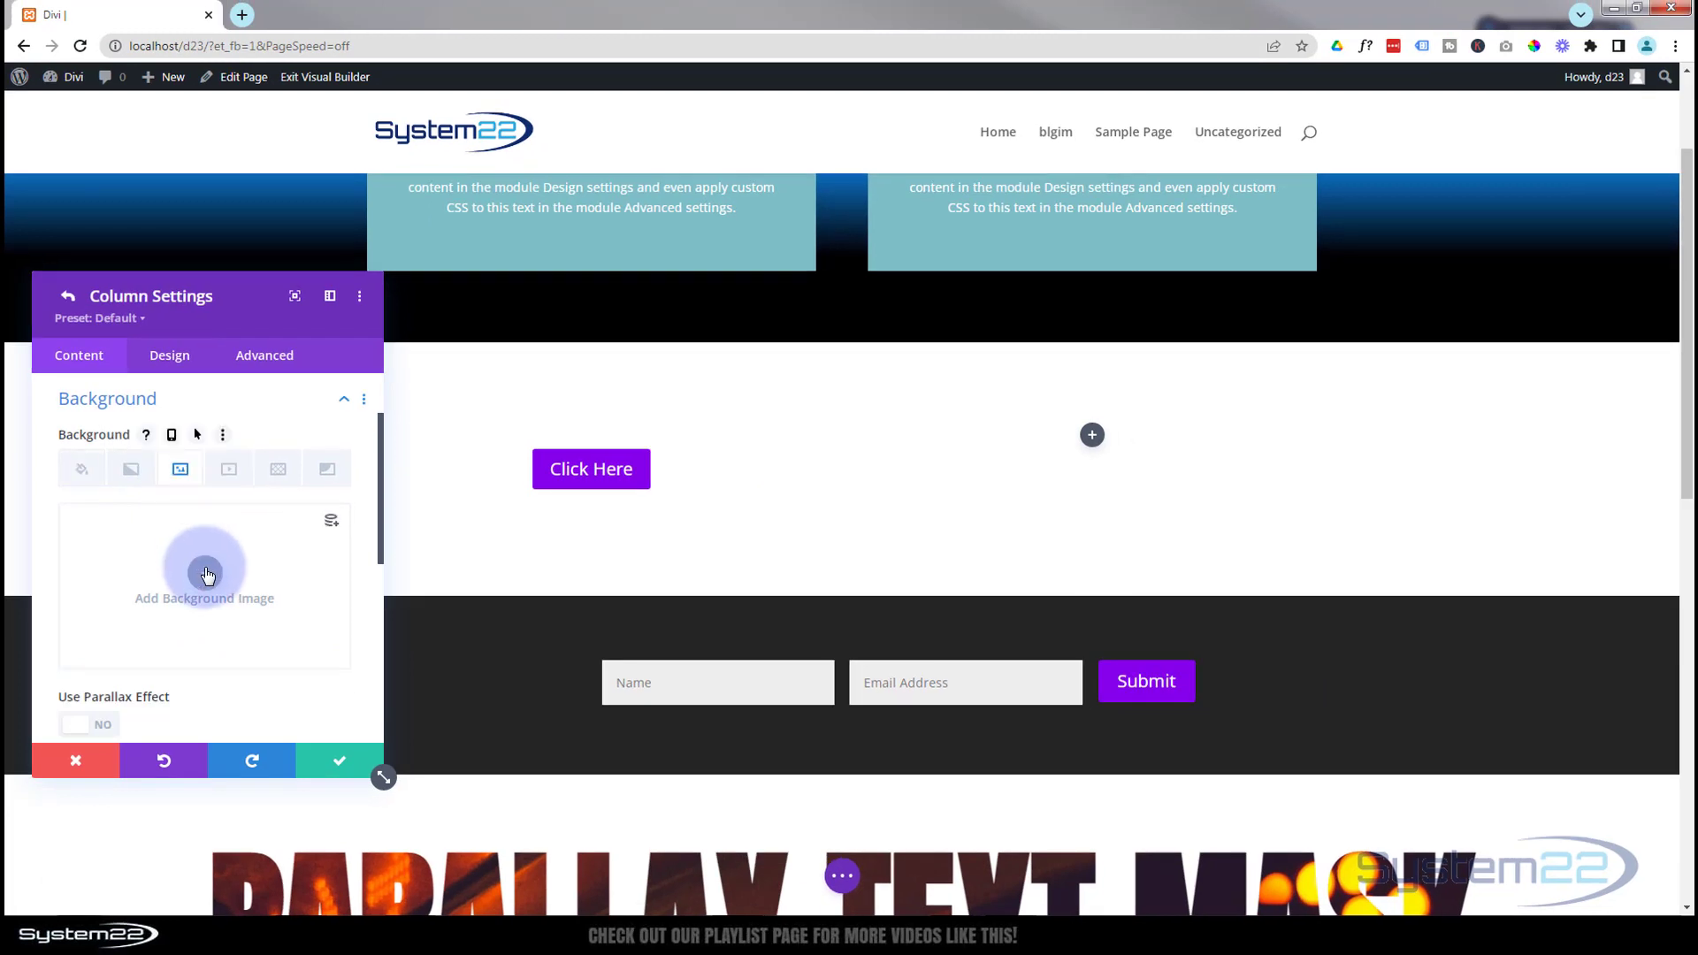
pyautogui.click(206, 573)
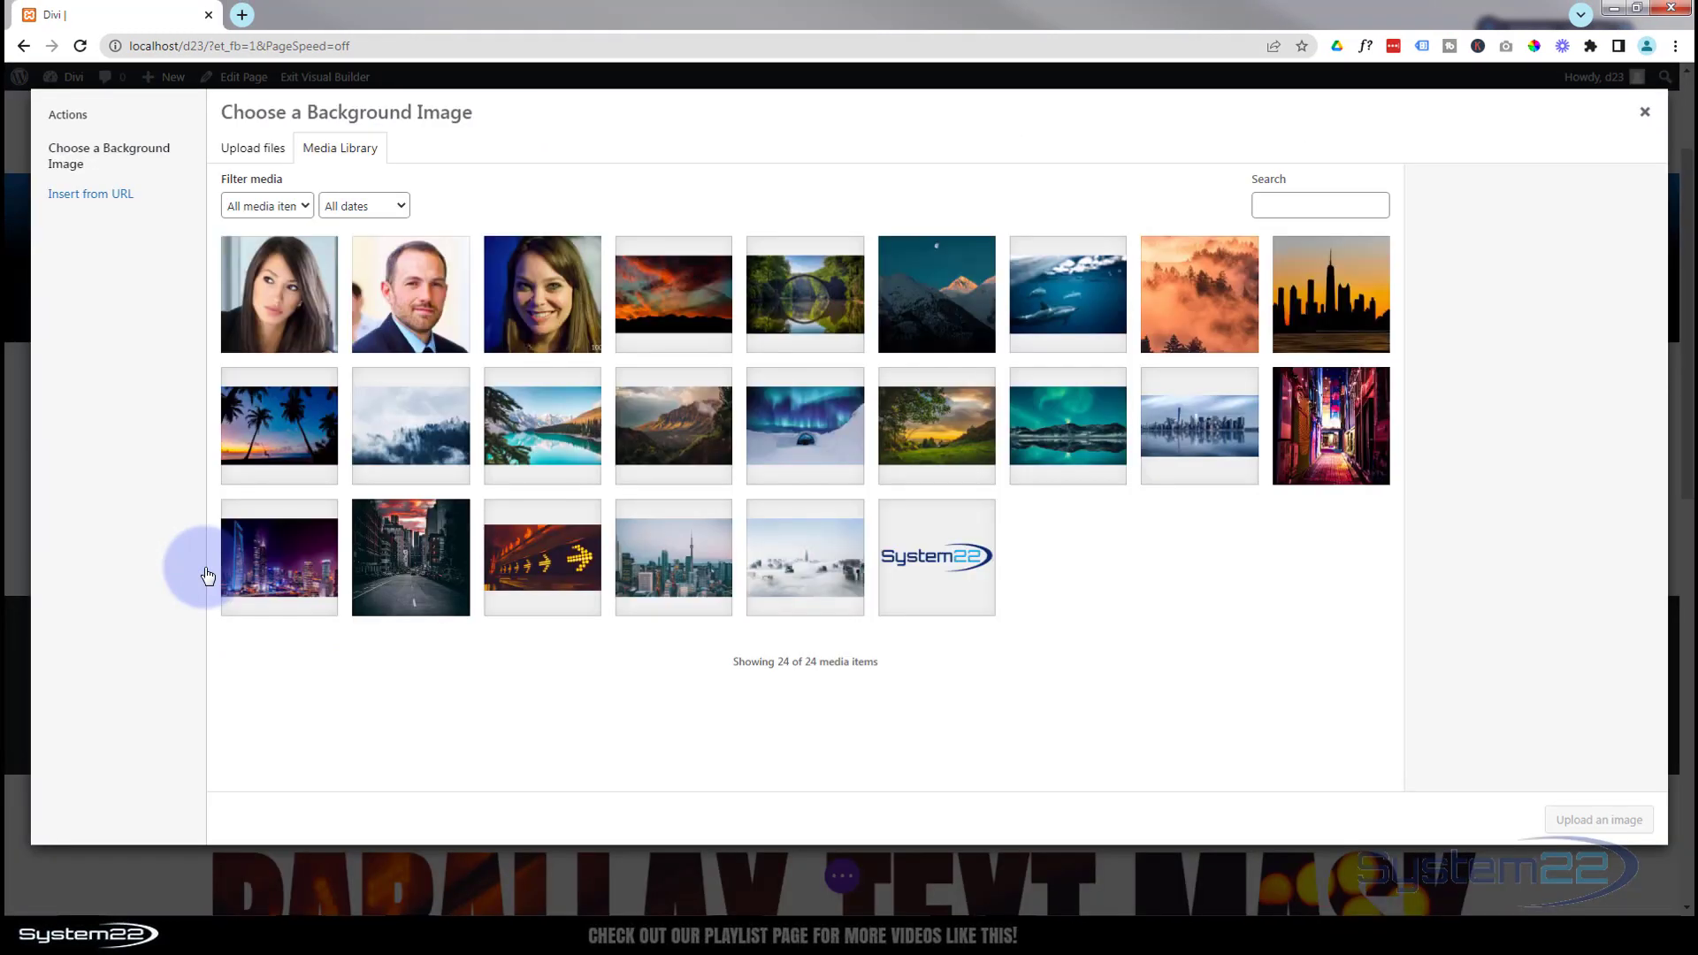
pyautogui.click(296, 576)
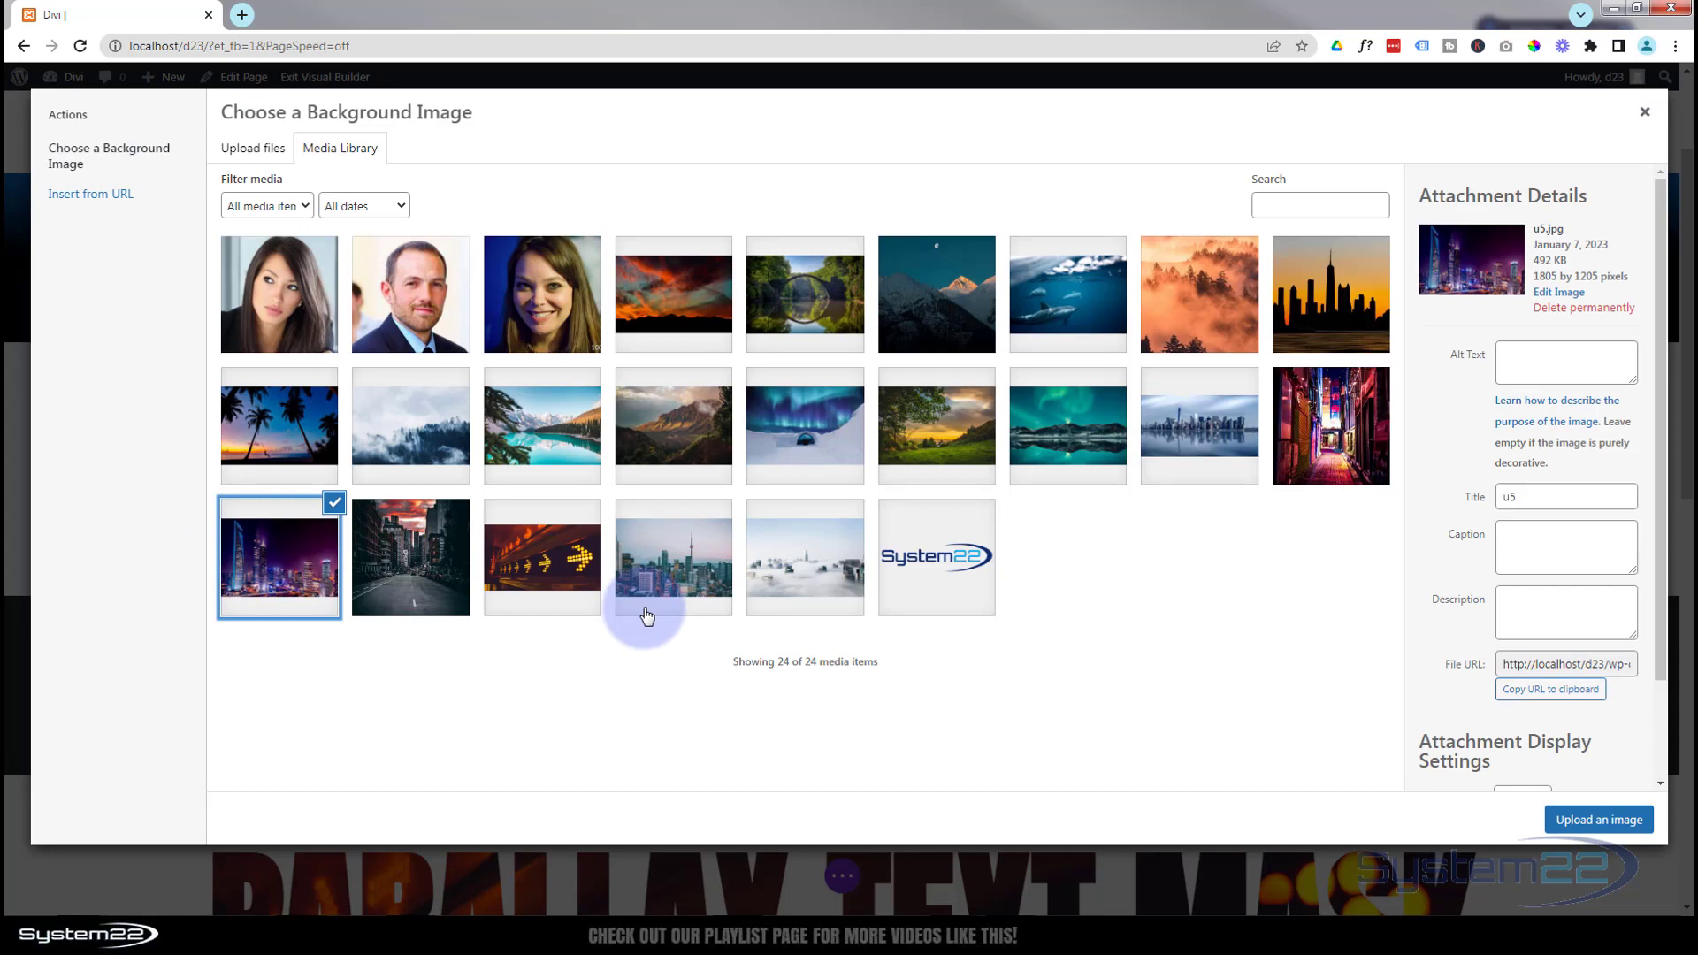
pyautogui.click(1601, 821)
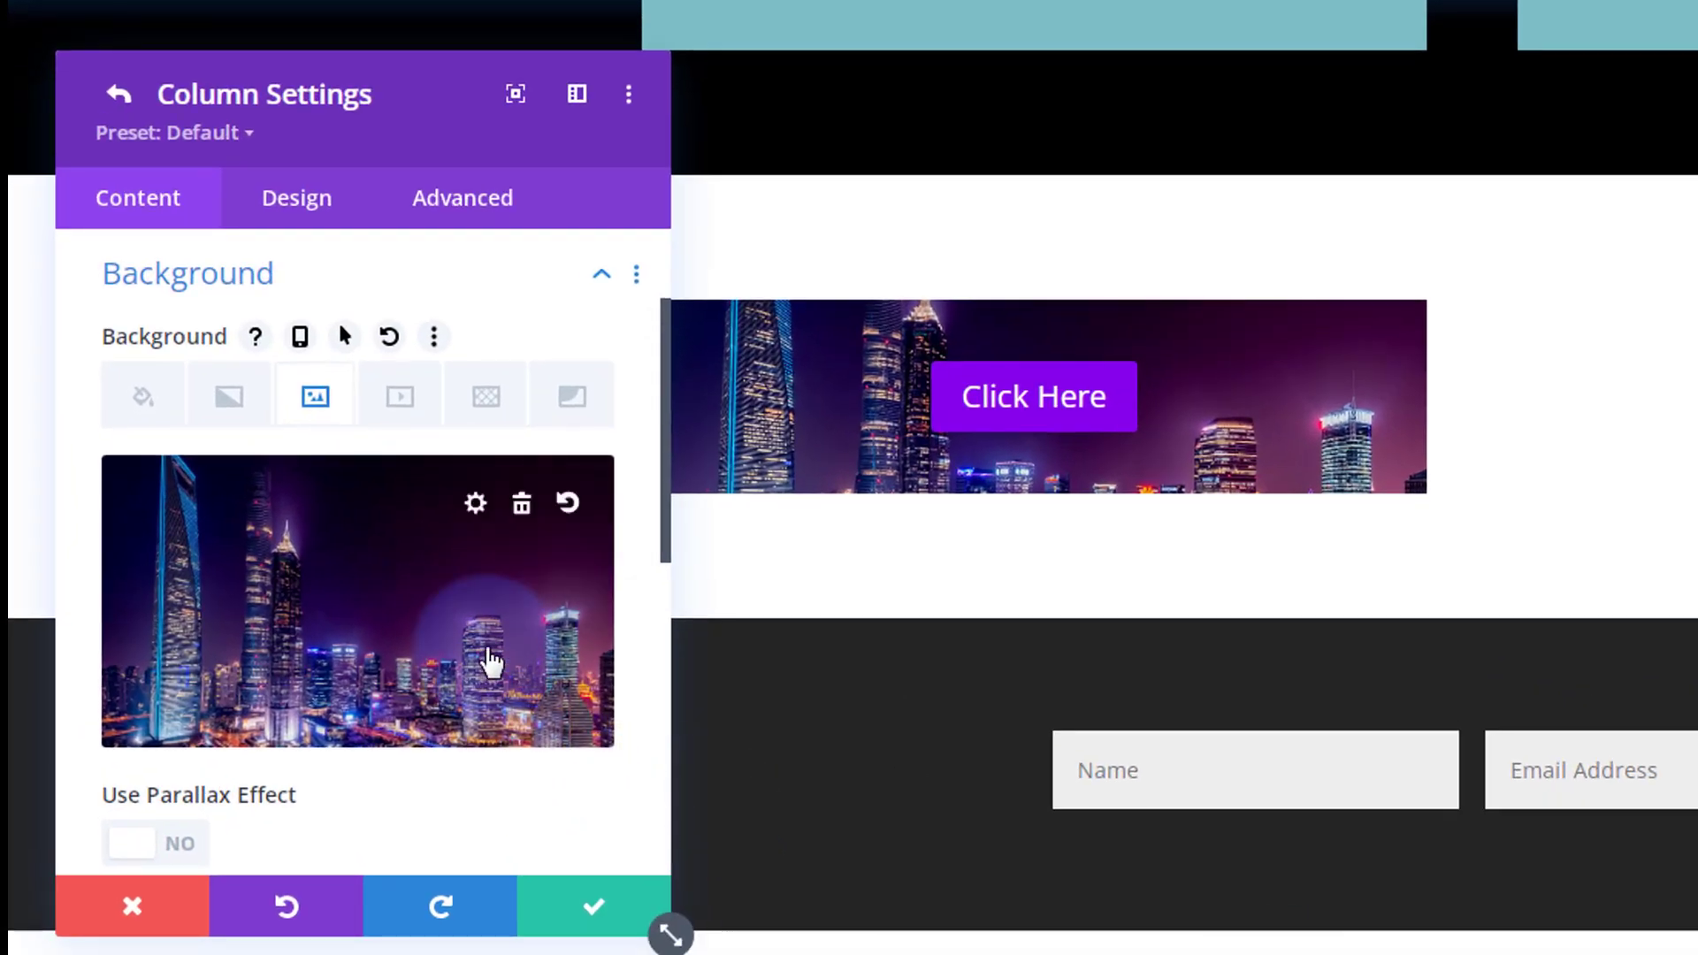
pyautogui.scroll(-5, 486, 645)
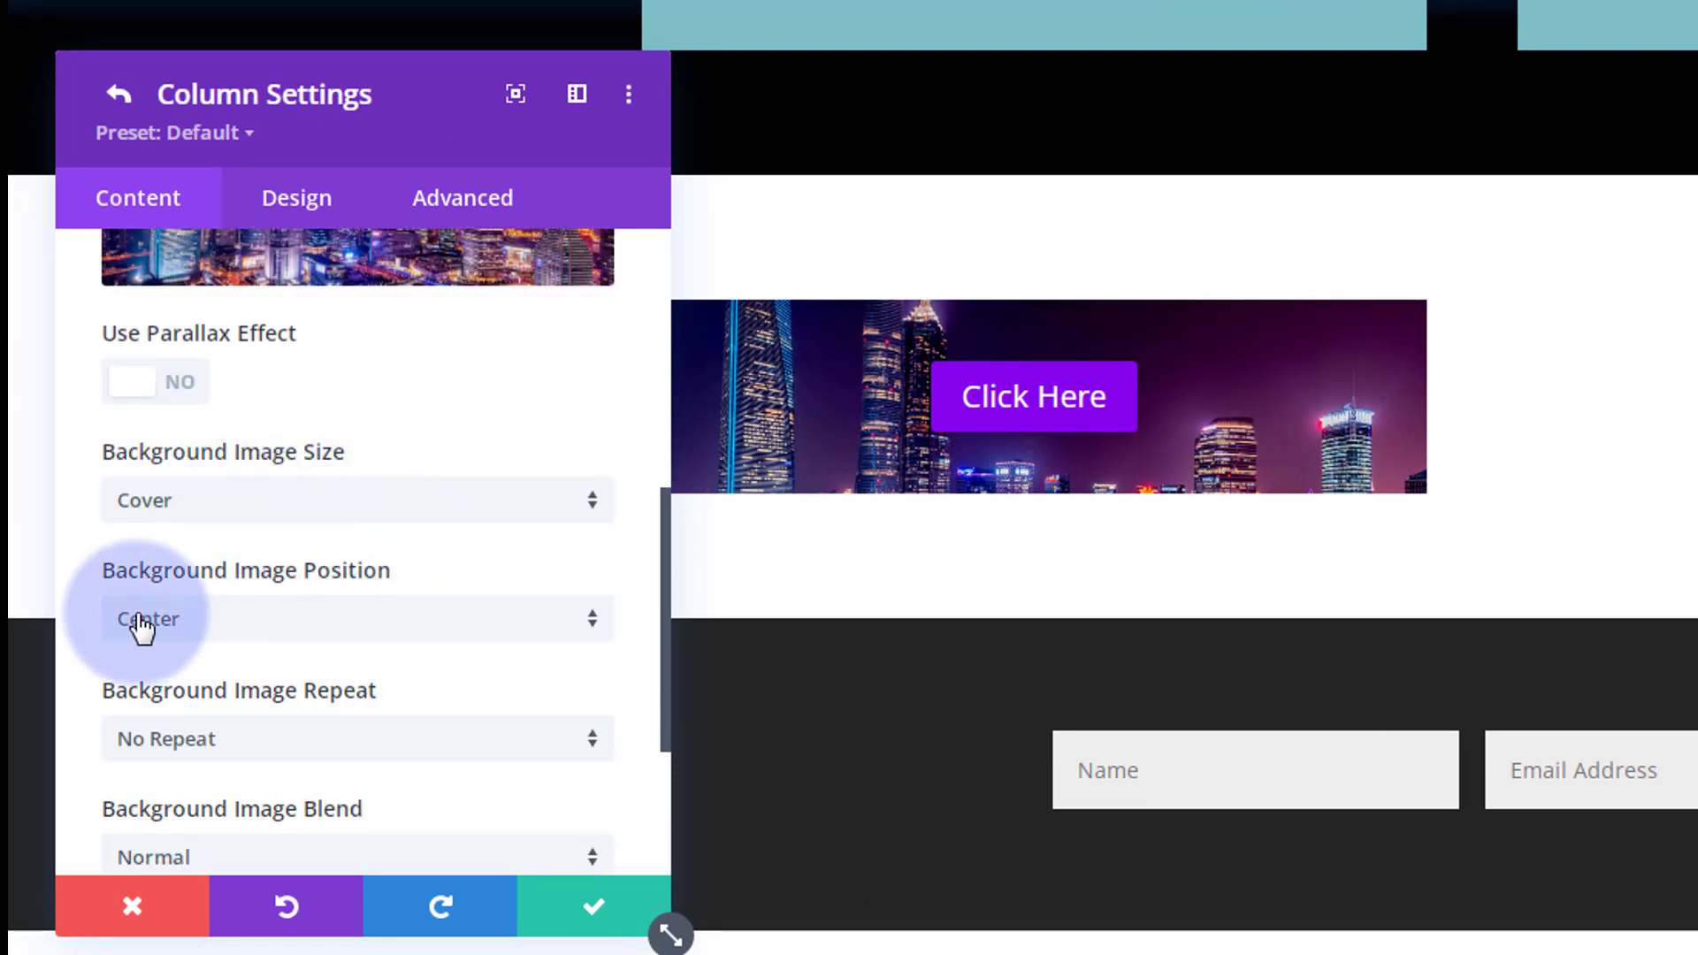
pyautogui.scroll(-2, 330, 742)
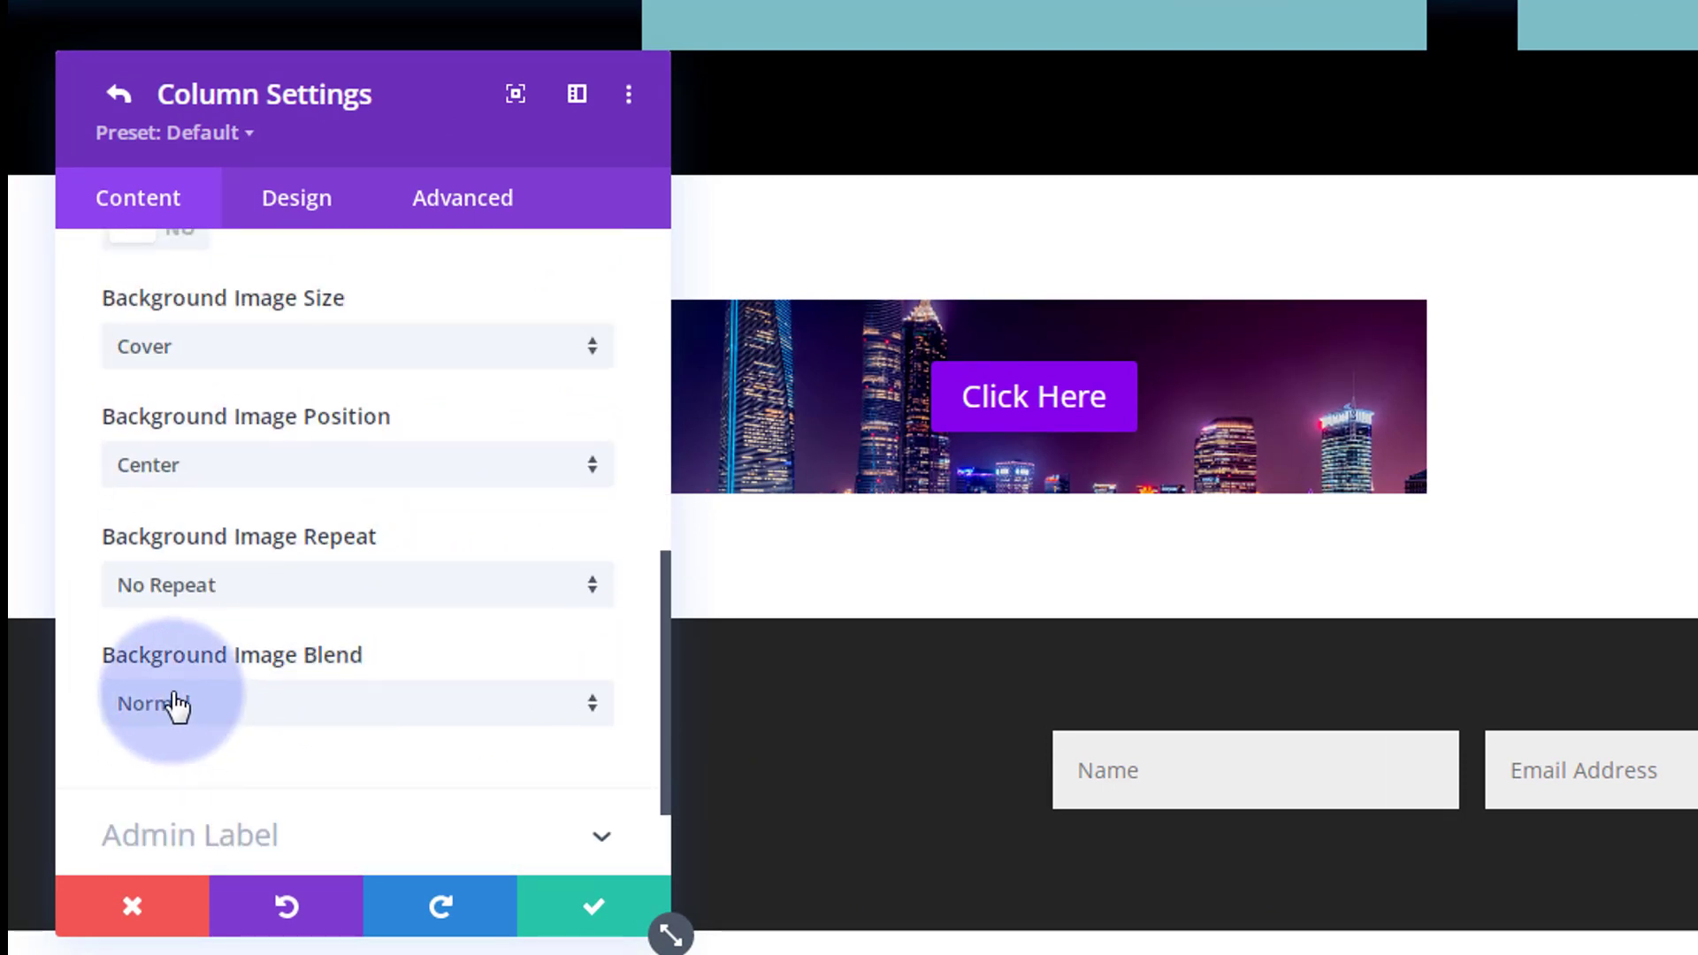
pyautogui.scroll(2, 351, 747)
pyautogui.scroll(2, 348, 738)
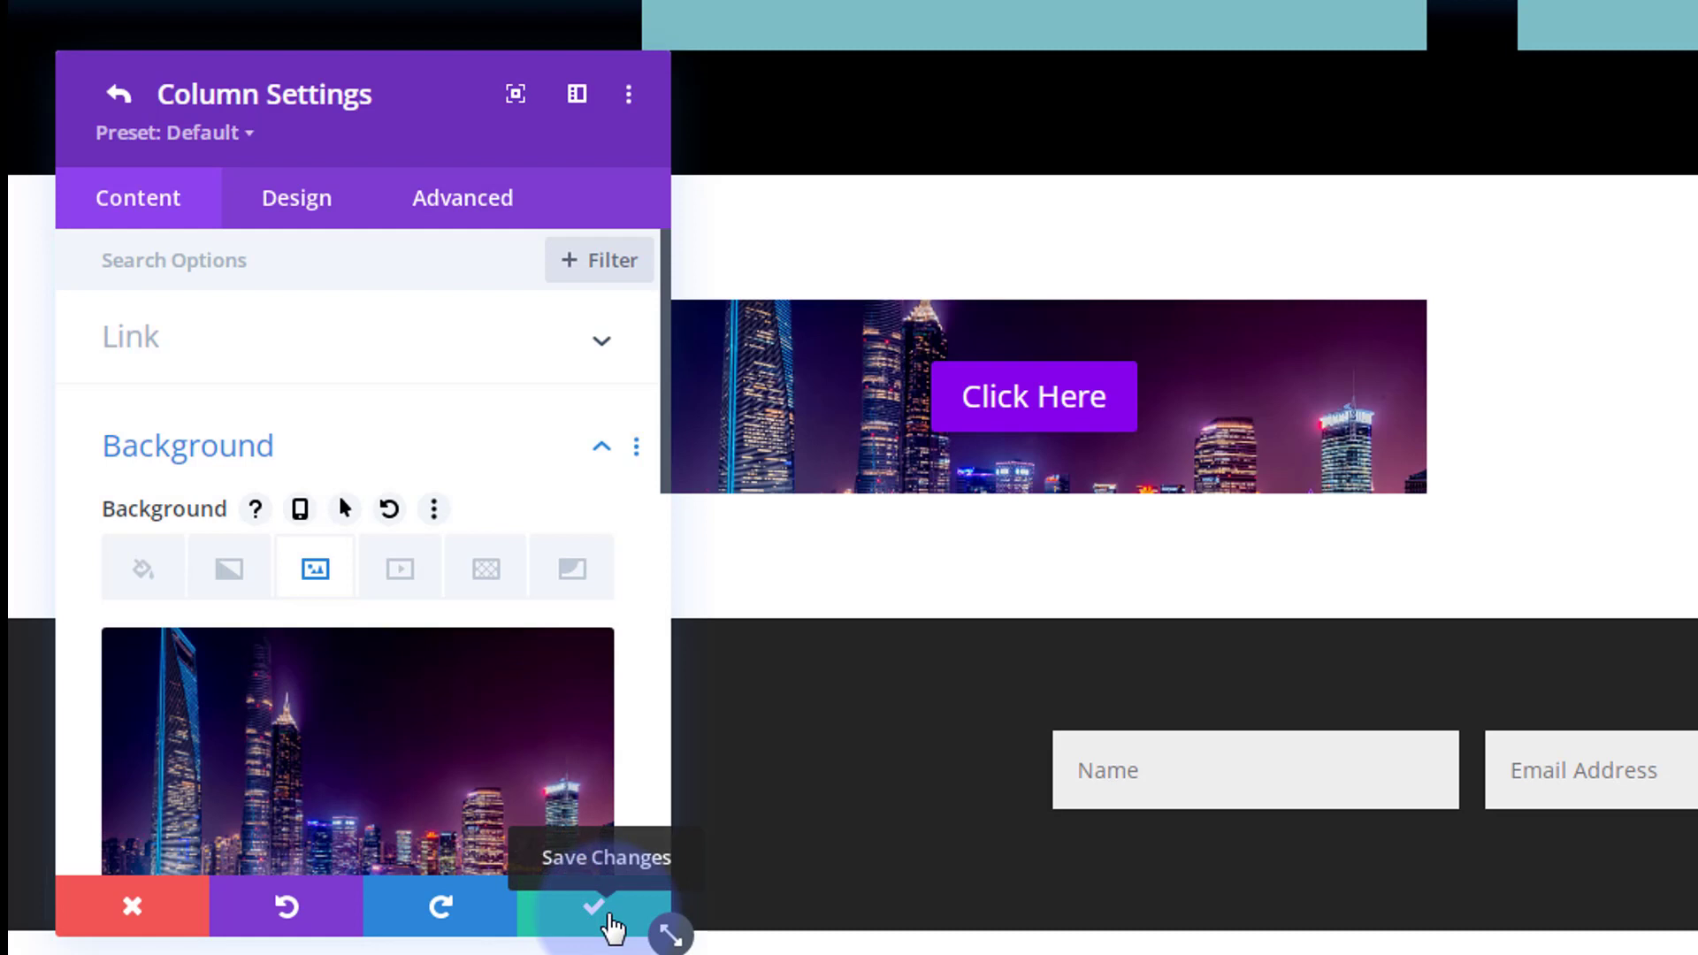
pyautogui.click(612, 926)
pyautogui.click(612, 927)
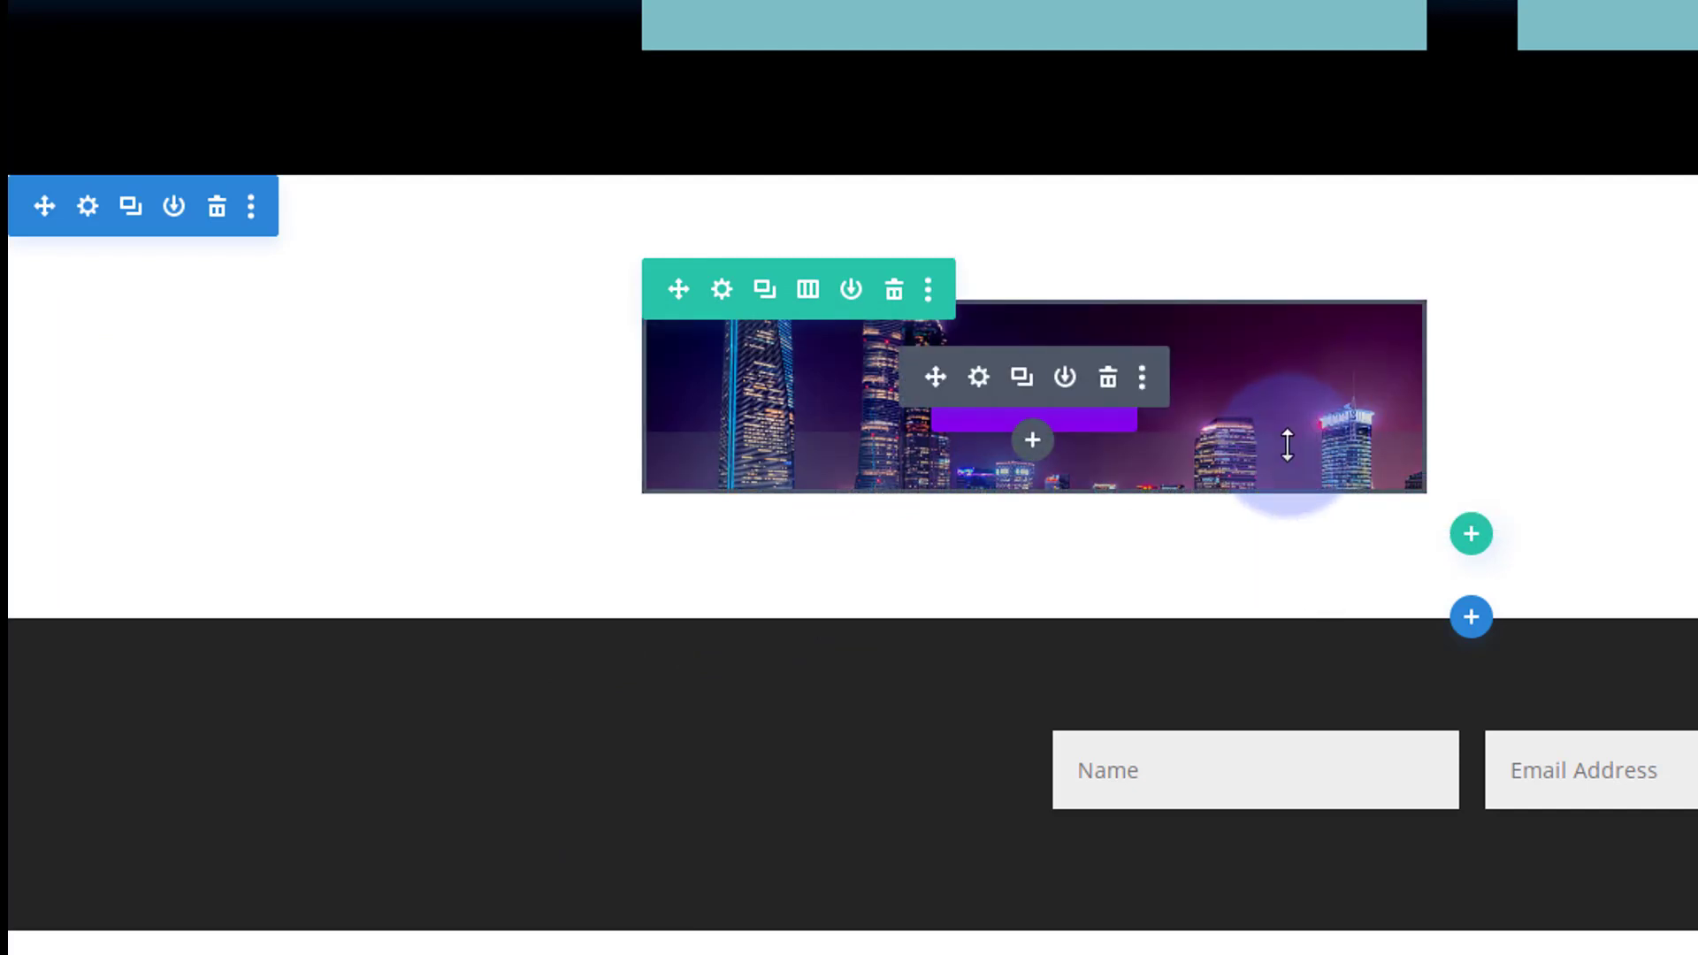
# Step: Set the Call To Action module's minimum height to 340px so more of the column's background image shows
pyautogui.click(979, 380)
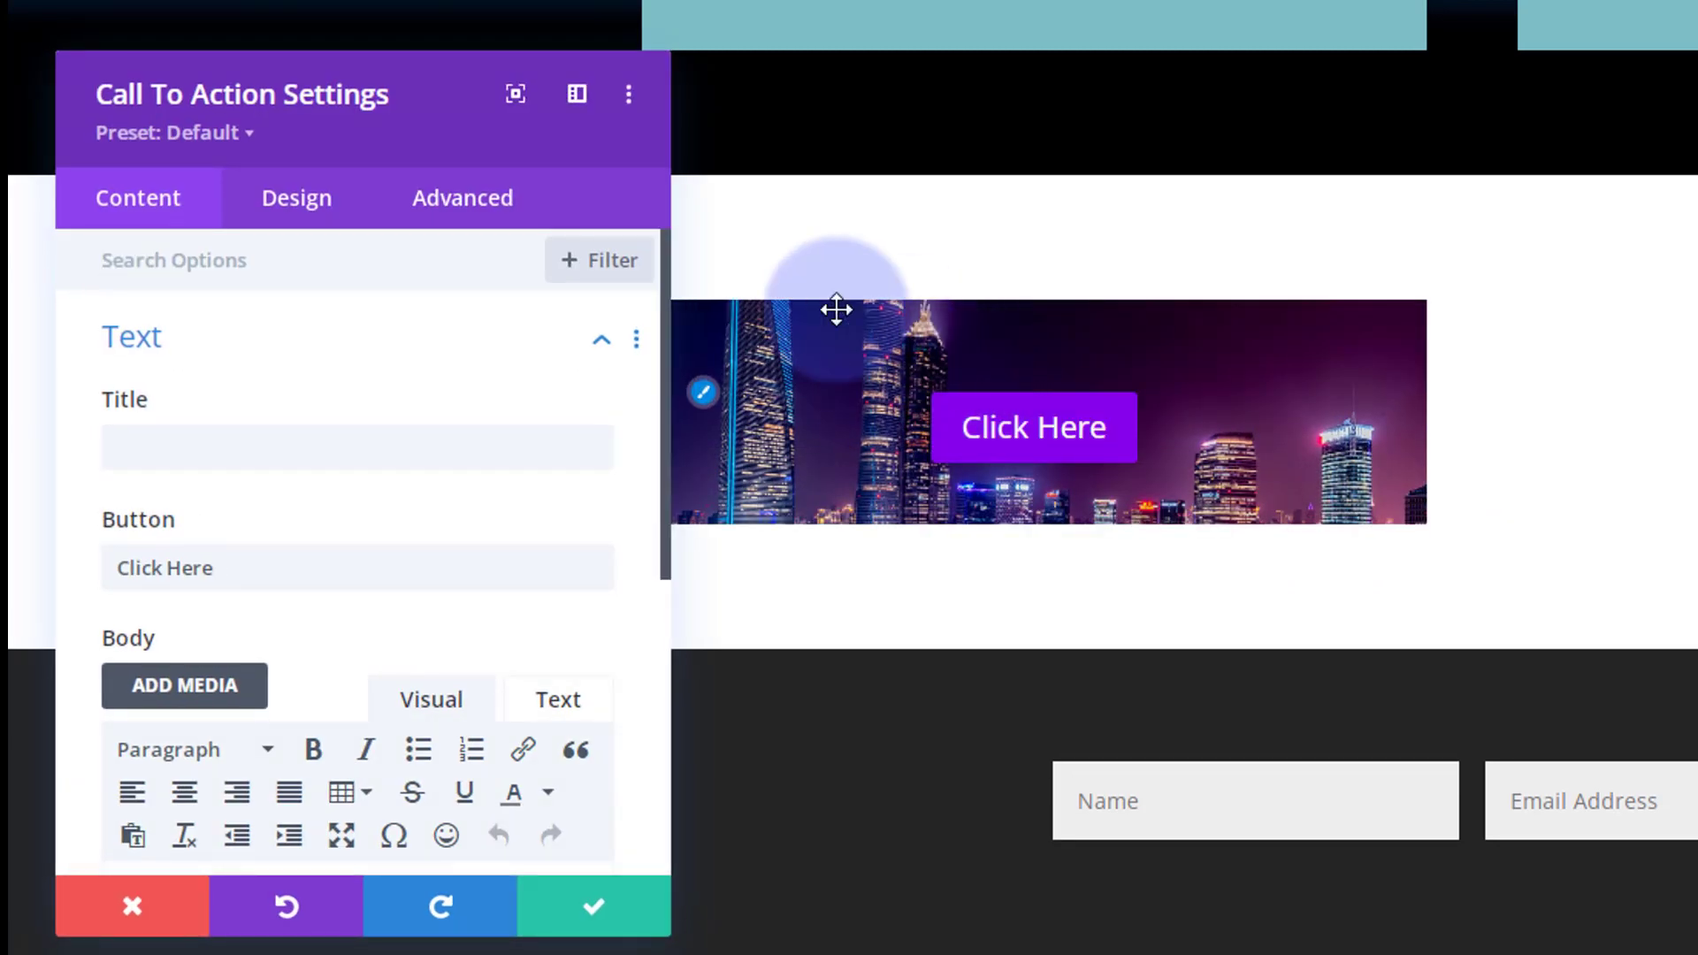
pyautogui.click(295, 203)
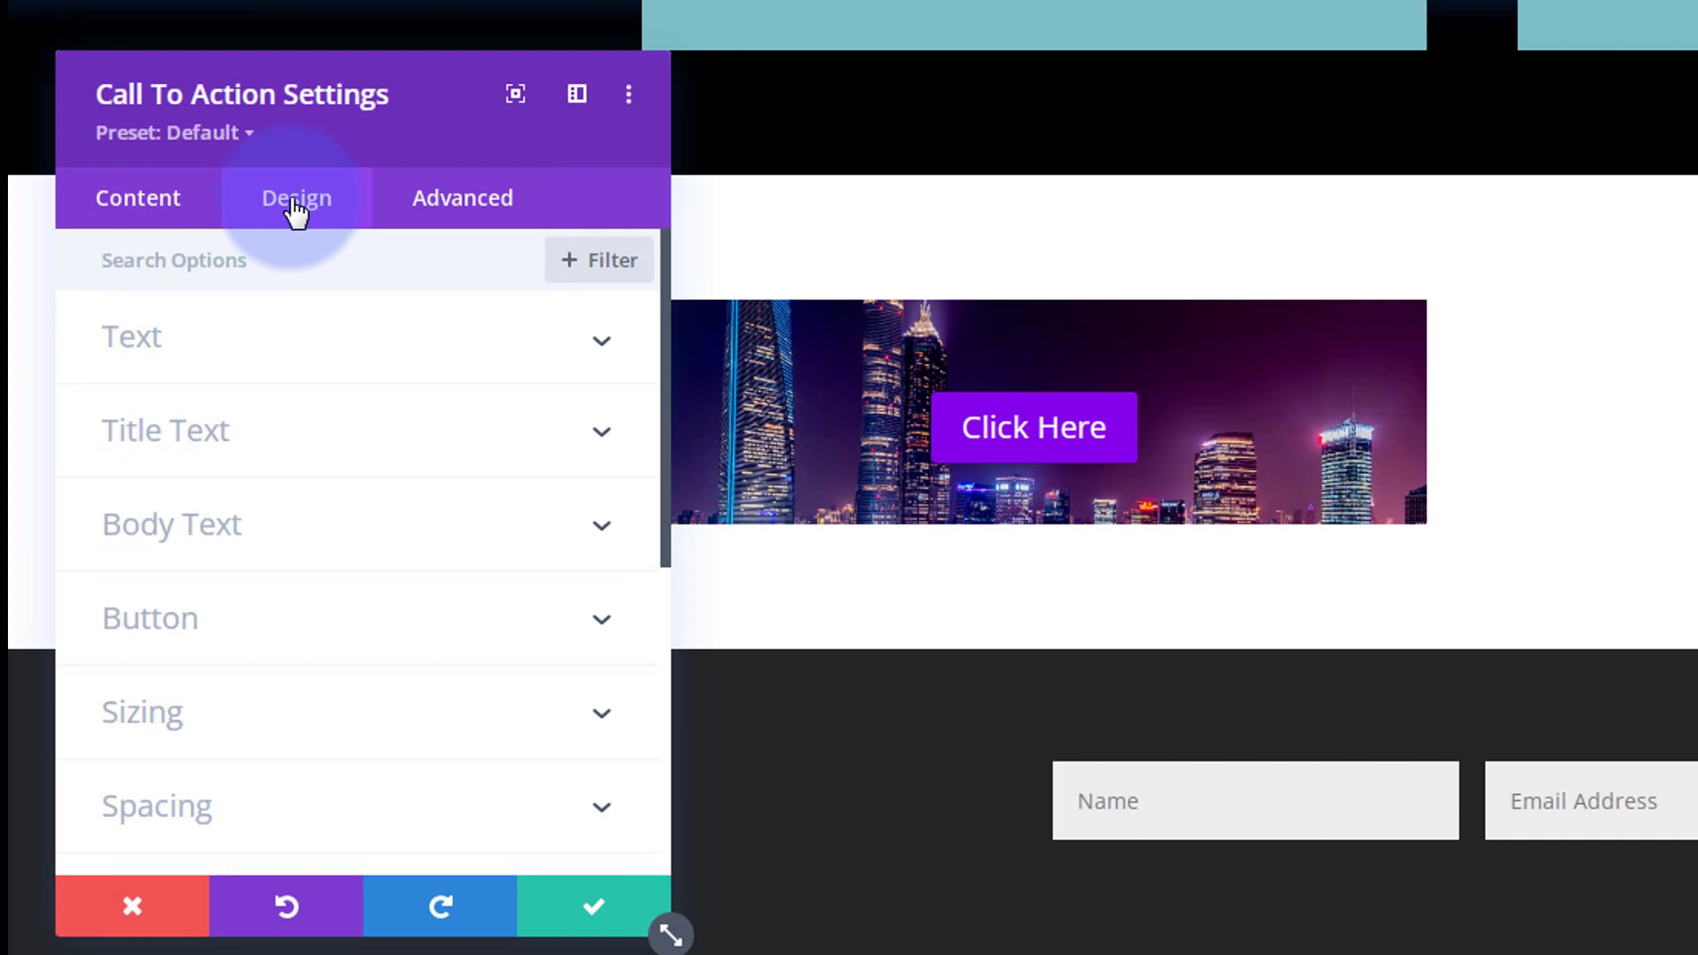
pyautogui.moveTo(423, 107); pyautogui.dragTo(1680, 142)
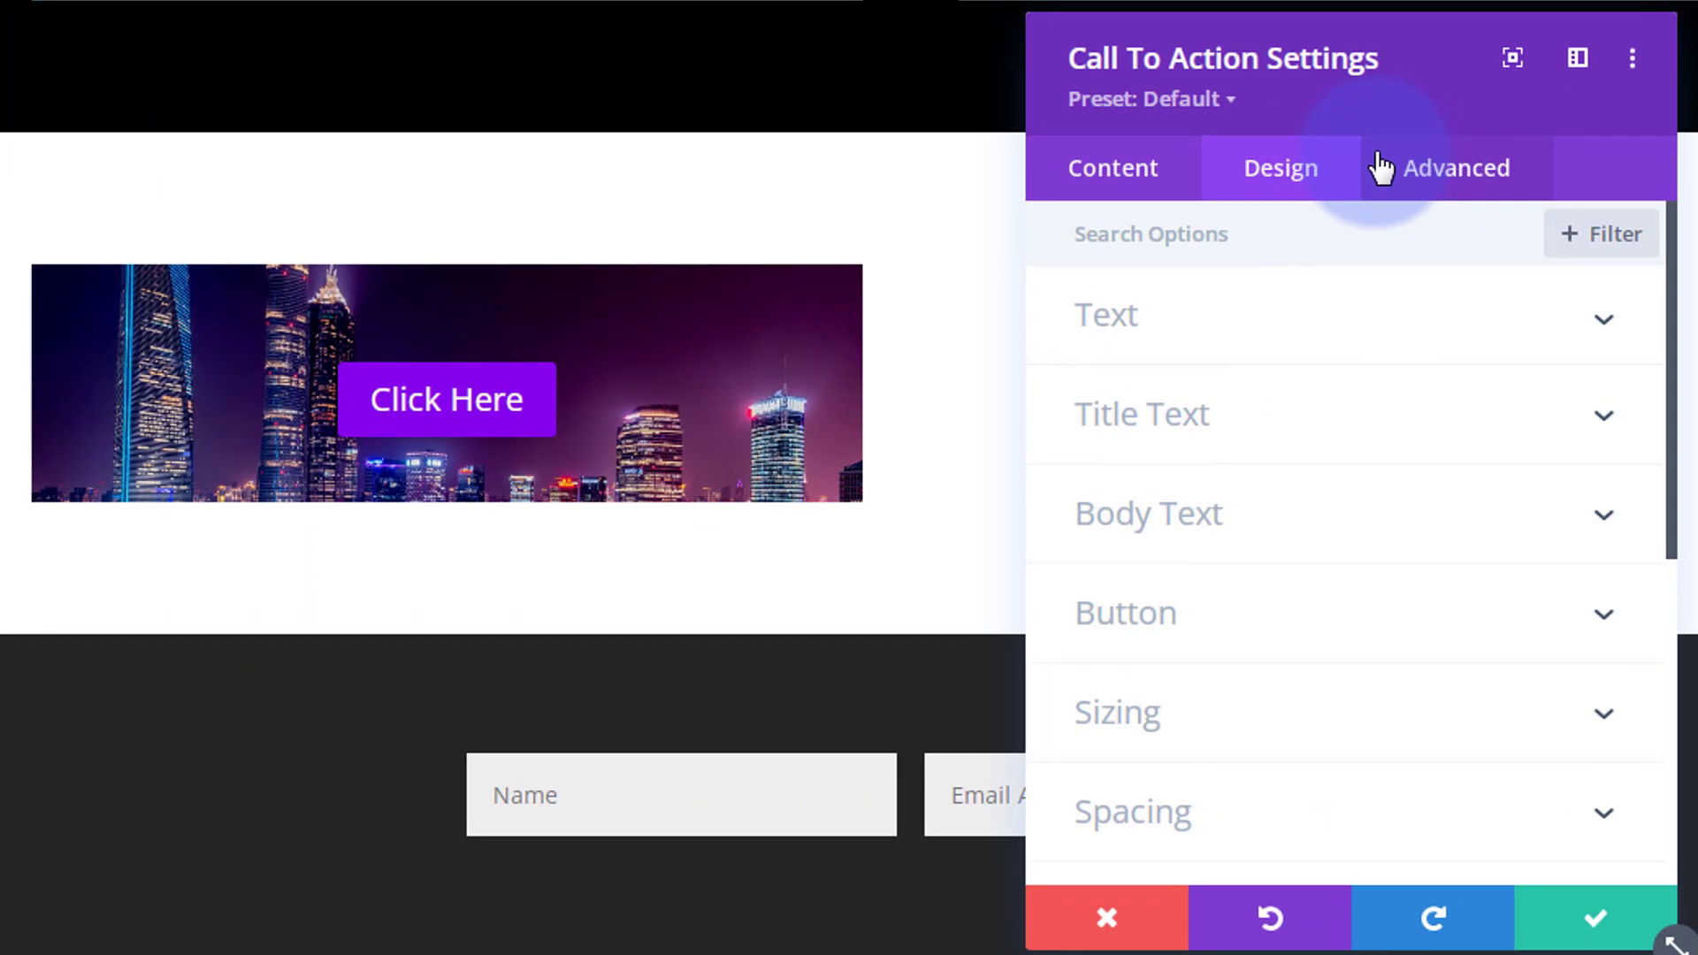
pyautogui.click(1316, 740)
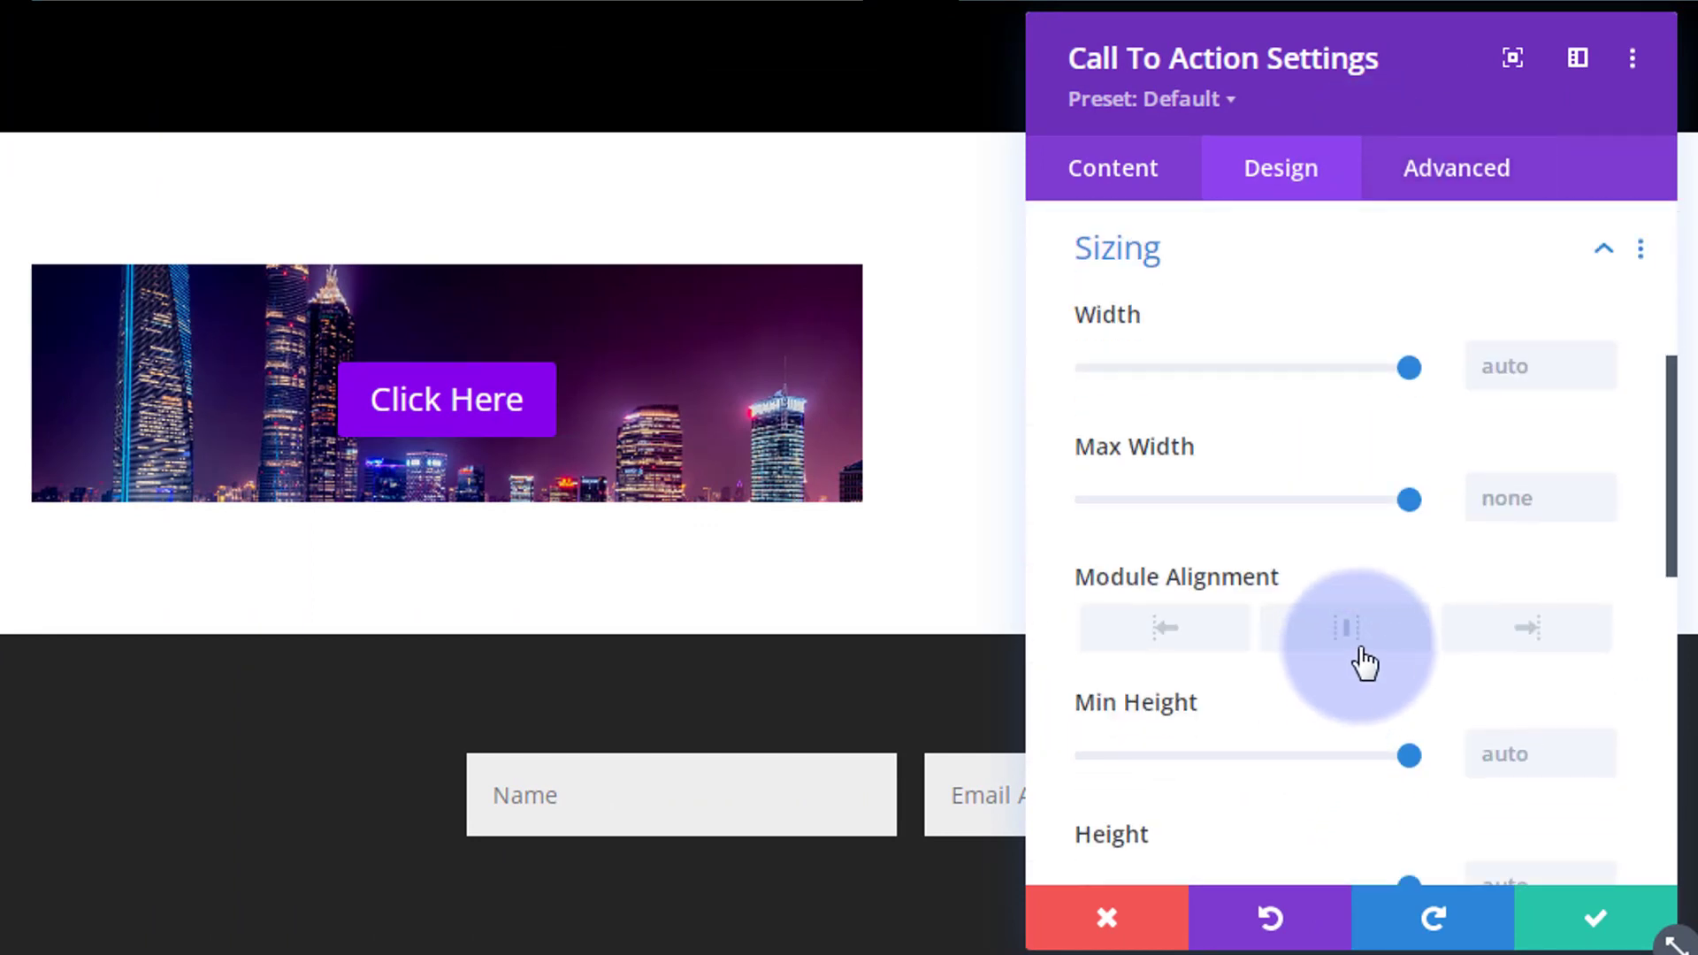
pyautogui.scroll(-4, 1357, 650)
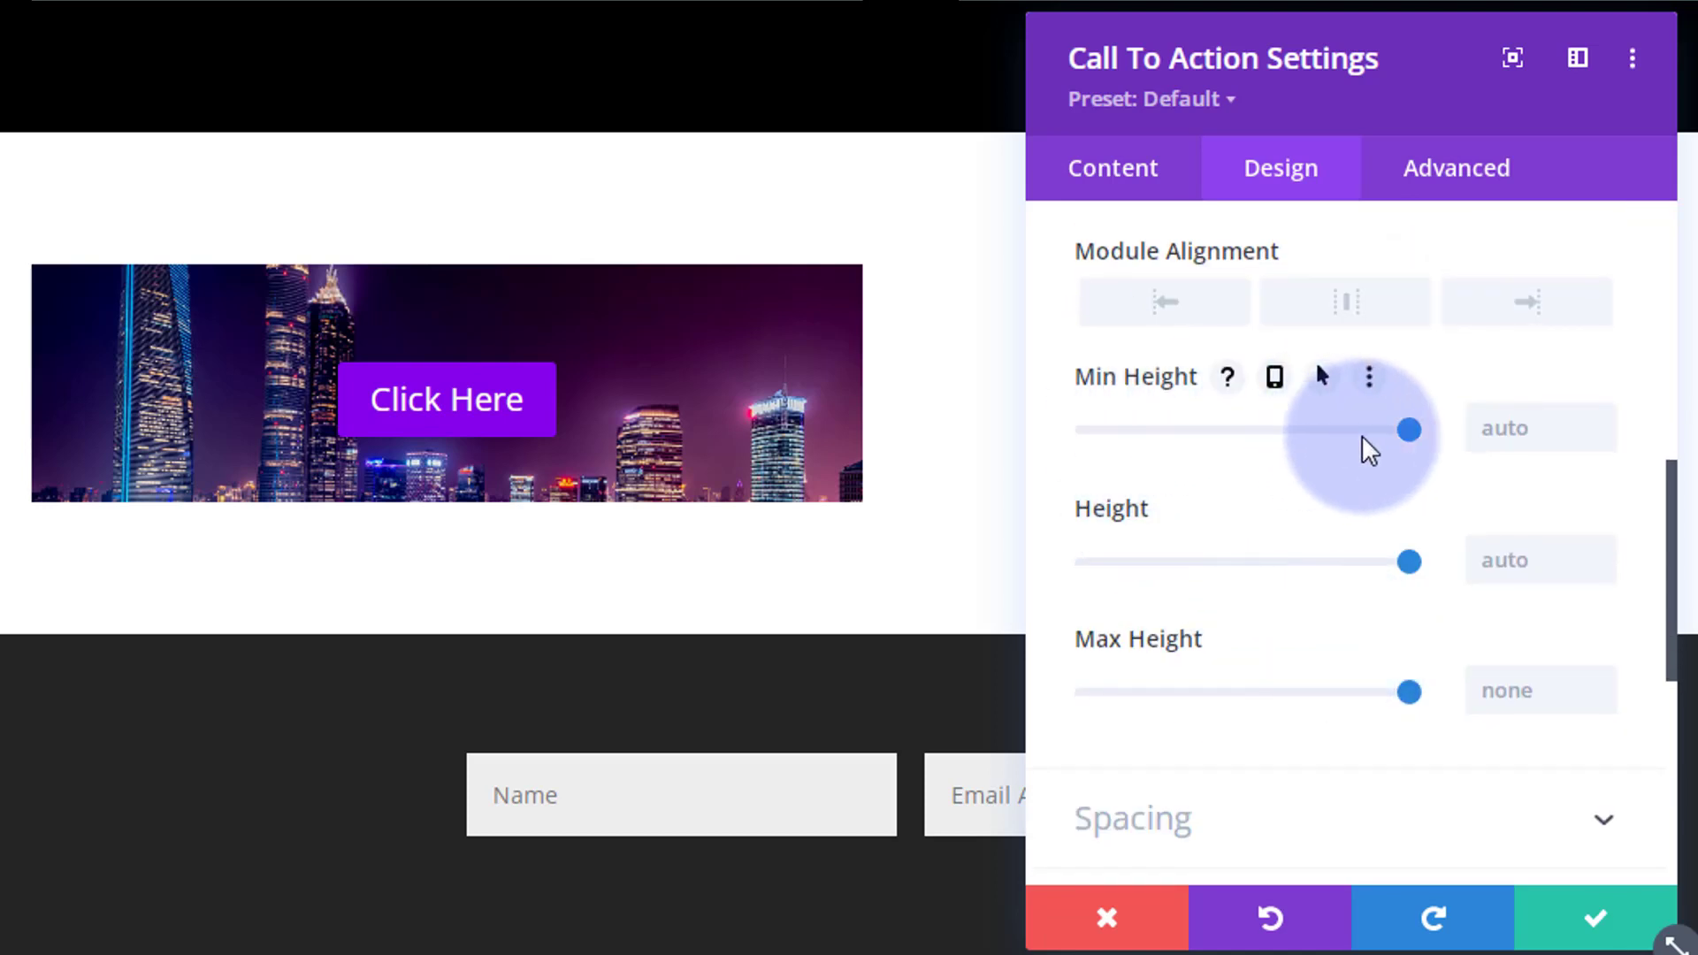
pyautogui.moveTo(1409, 434); pyautogui.dragTo(1174, 432)
pyautogui.click(1565, 428)
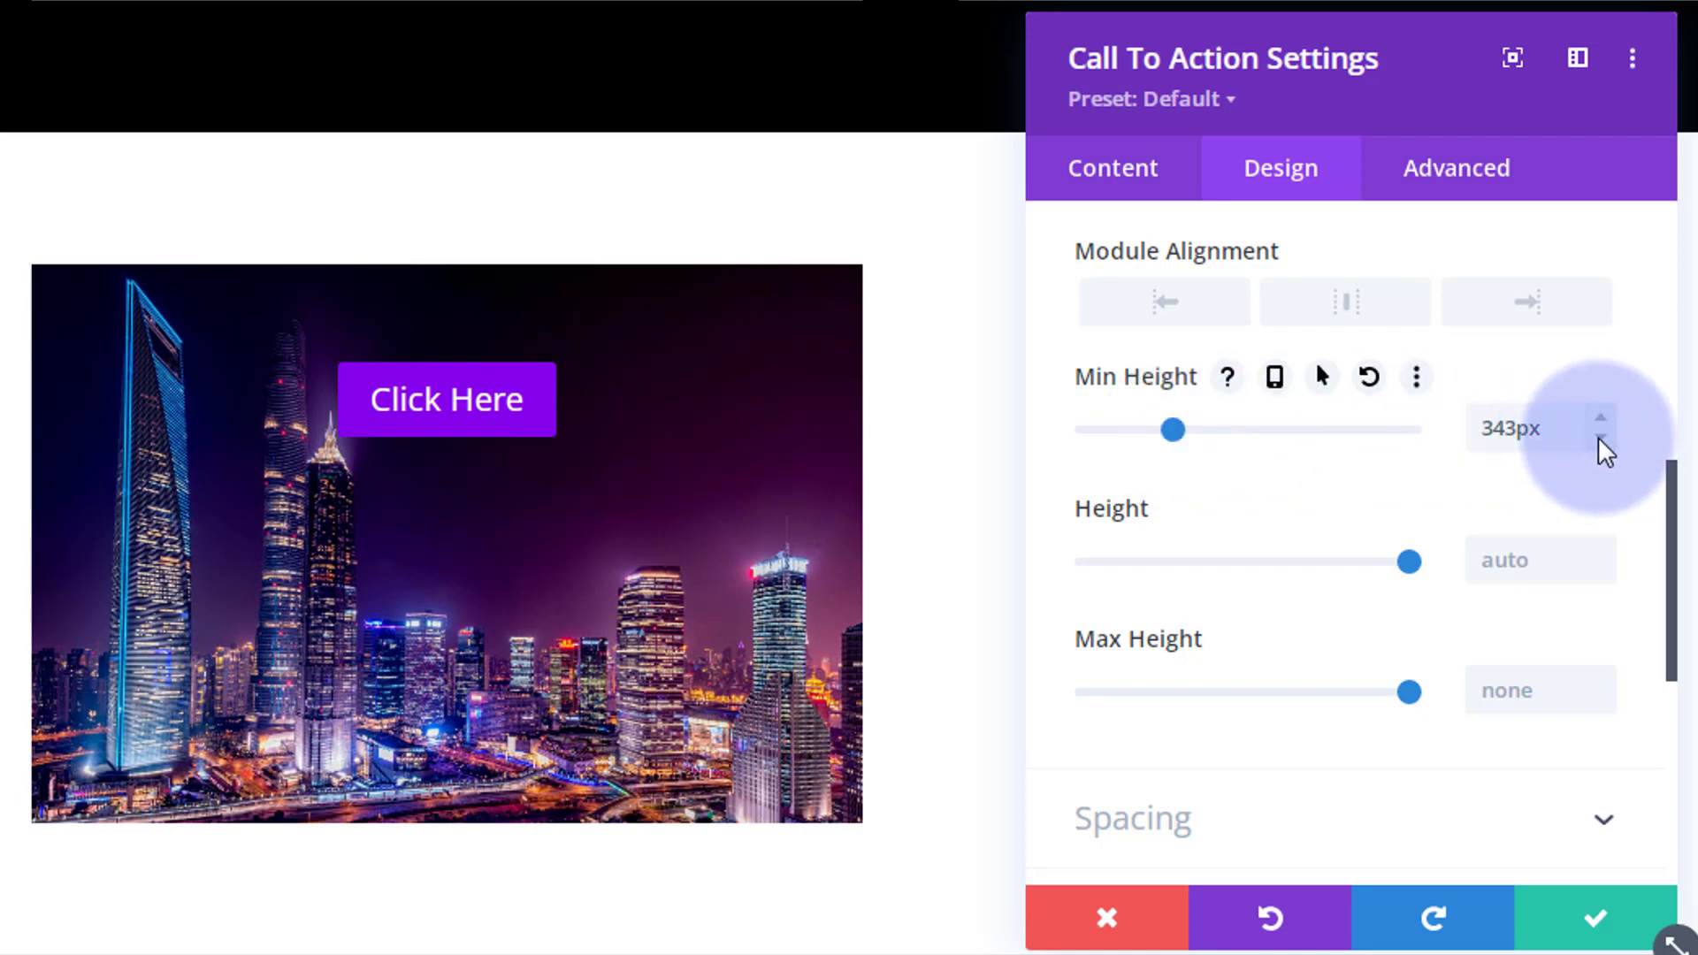
pyautogui.click(1599, 439)
pyautogui.click(1599, 438)
pyautogui.click(1600, 439)
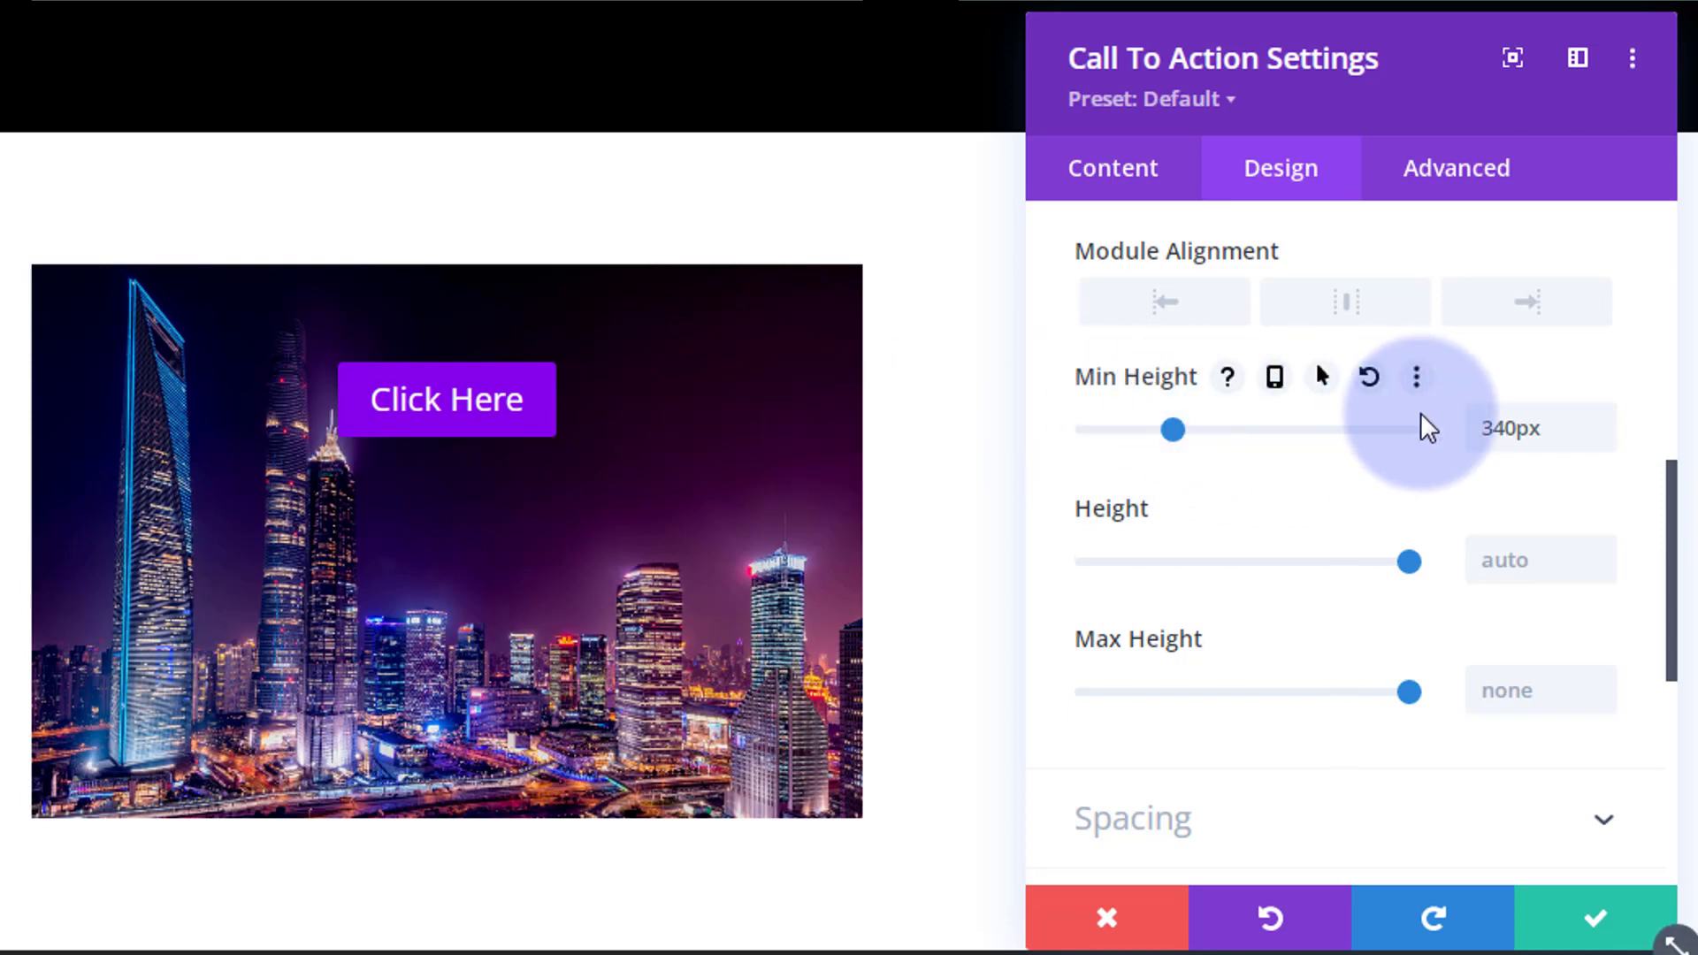
# Step: Enable responsive values for the module's minimum height and set the tablet value to 340px
pyautogui.click(1275, 378)
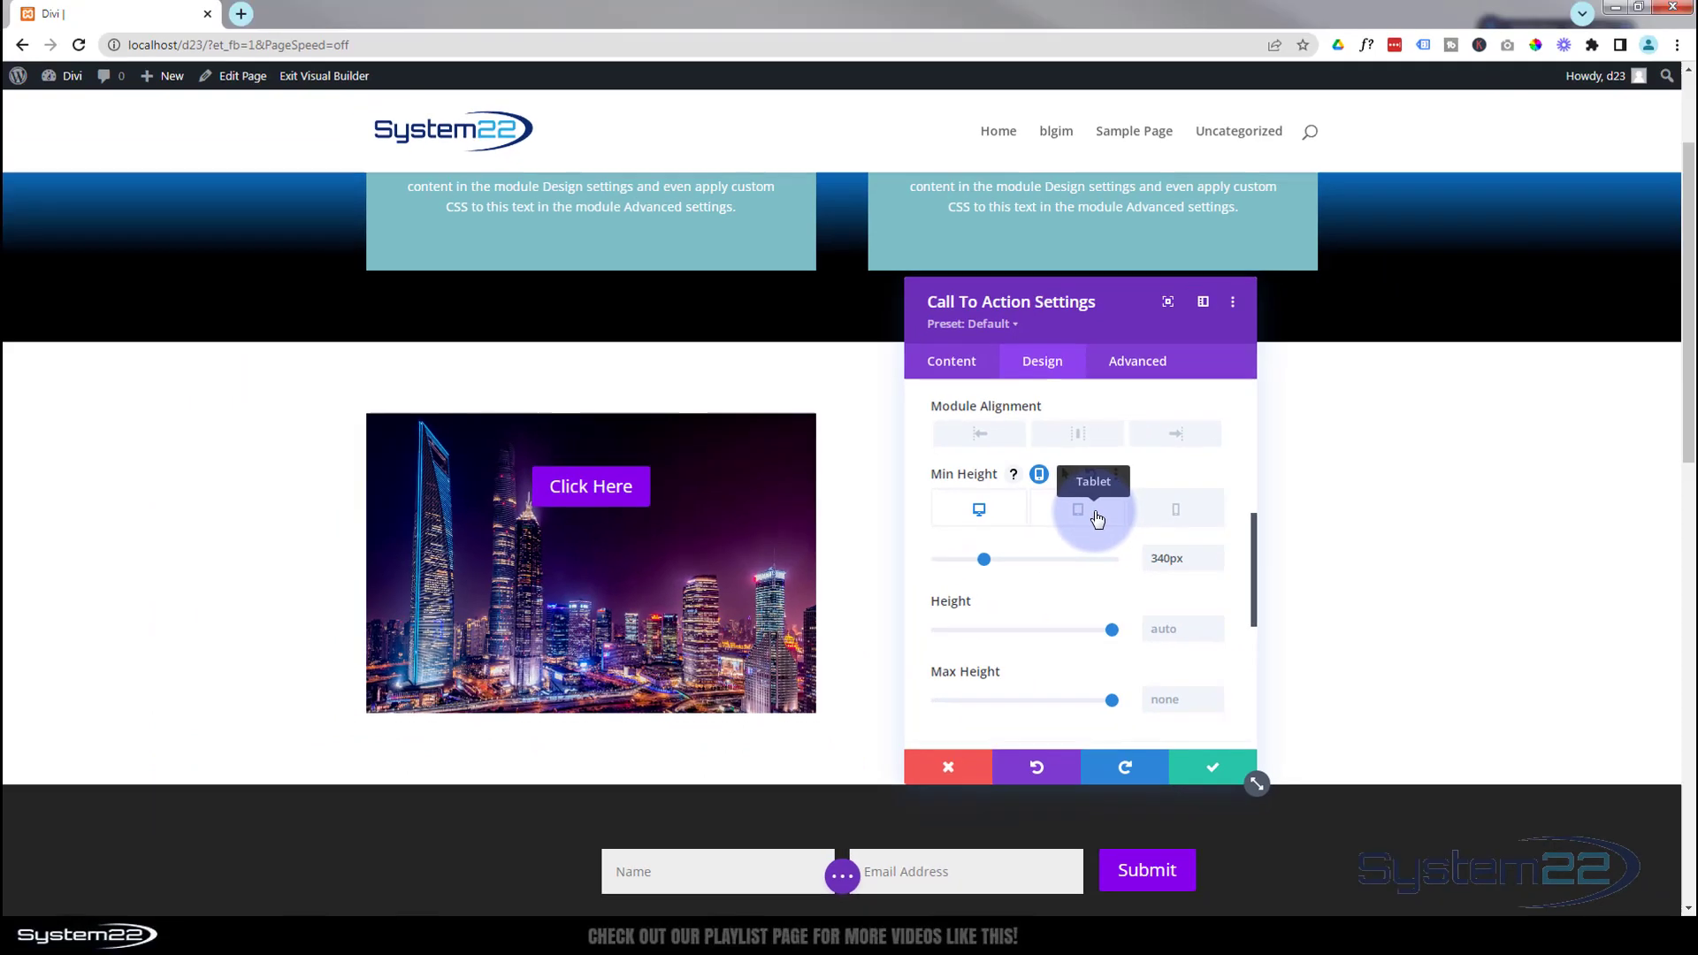
pyautogui.click(1095, 513)
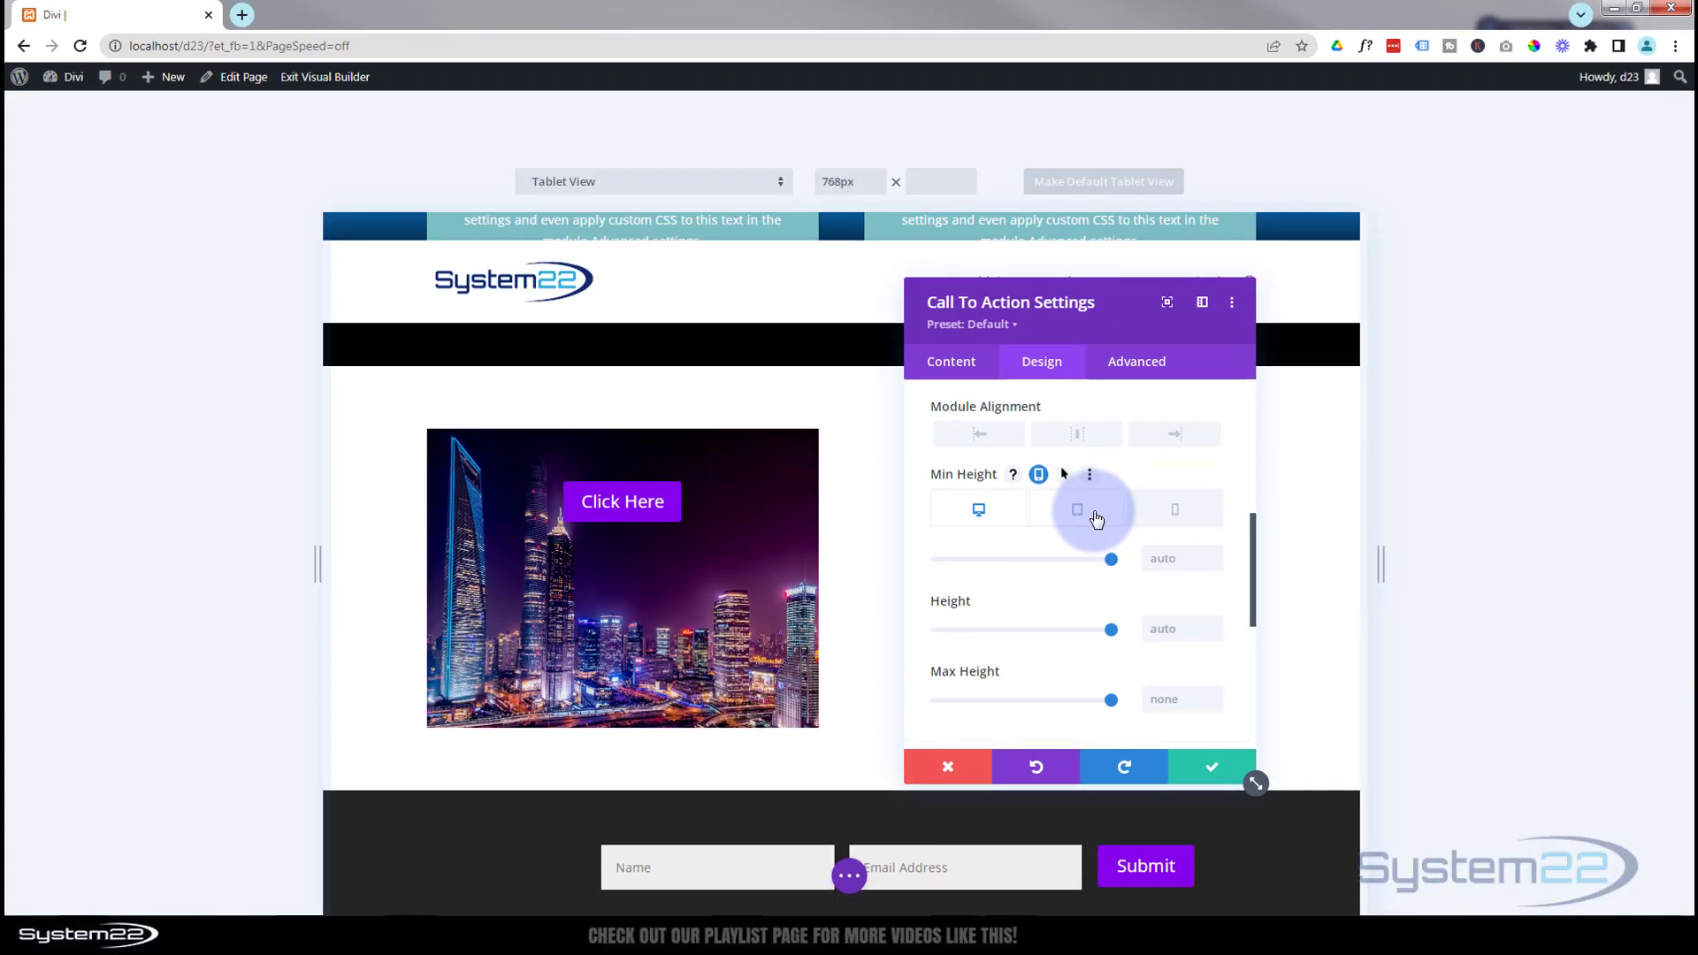
pyautogui.moveTo(1128, 324); pyautogui.dragTo(1384, 290)
pyautogui.click(1330, 531)
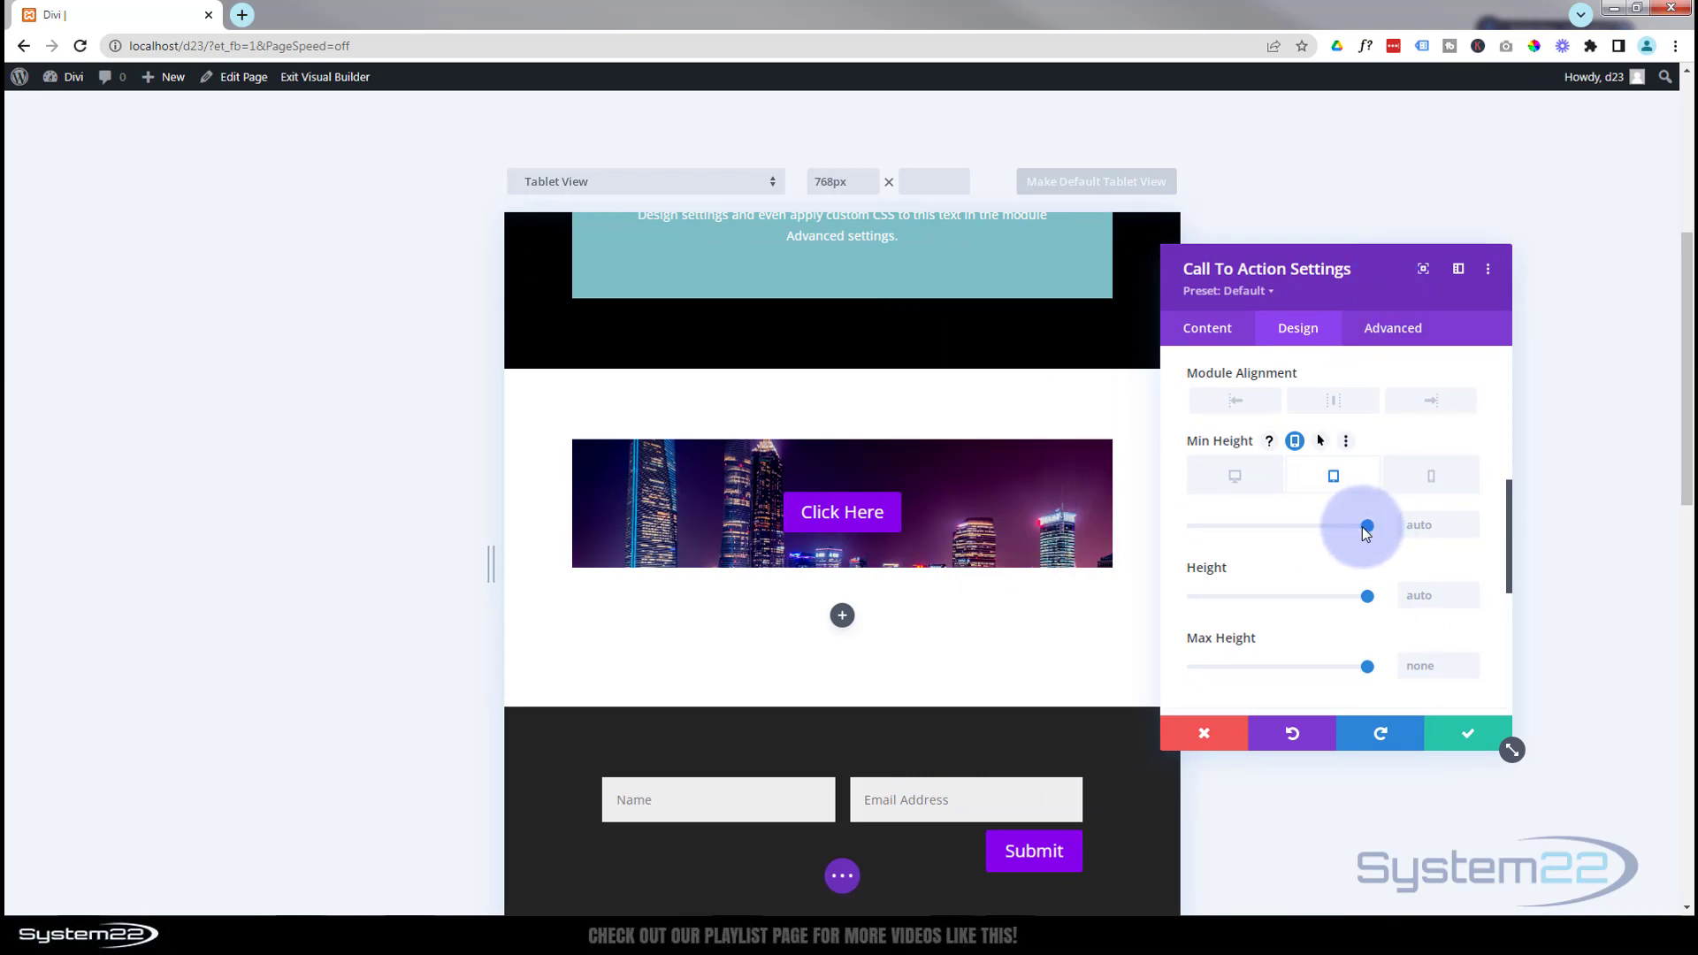
pyautogui.moveTo(1366, 531); pyautogui.dragTo(1165, 522)
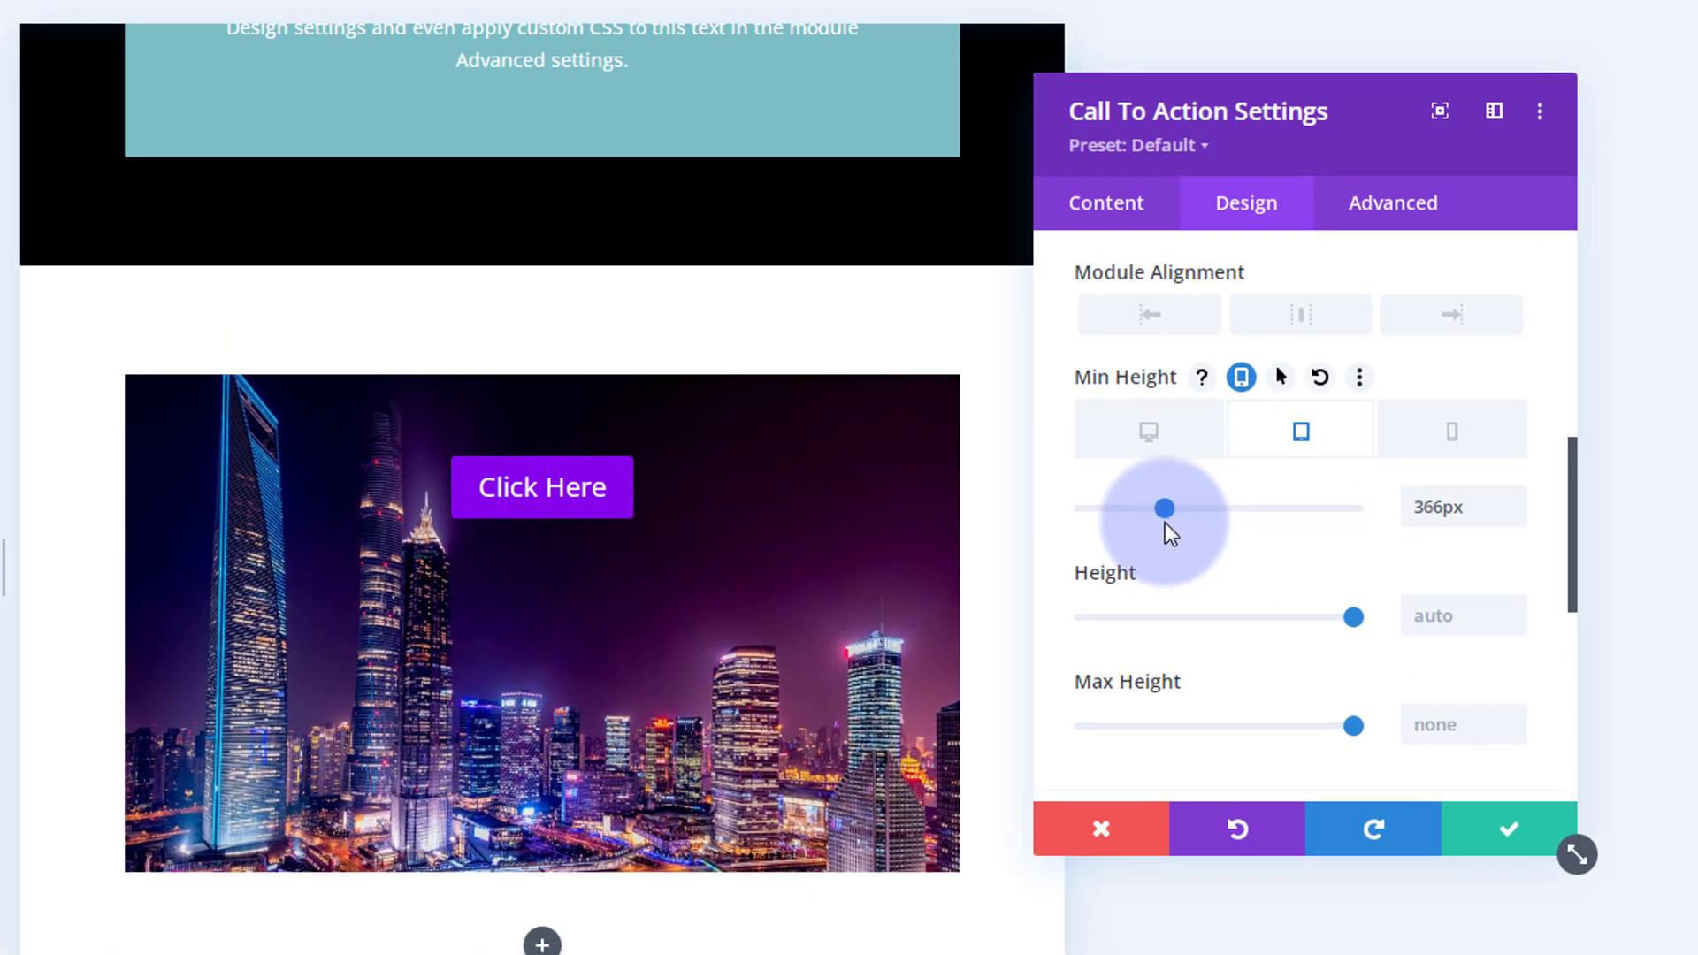
pyautogui.click(1155, 440)
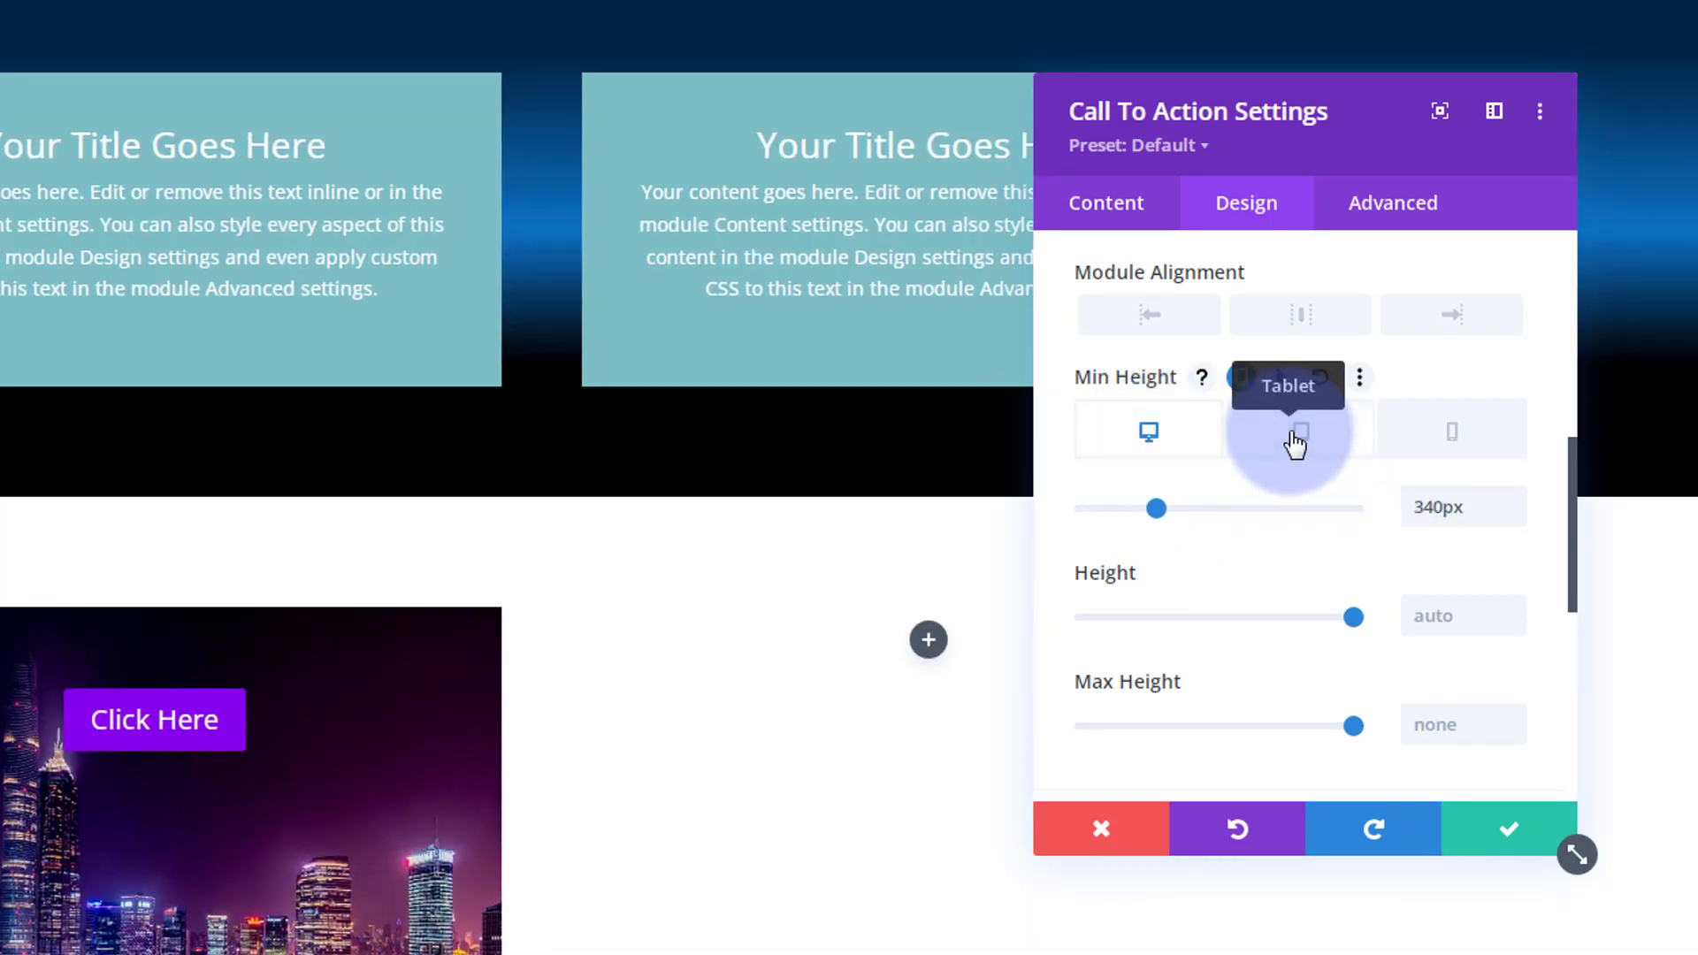
pyautogui.click(1294, 444)
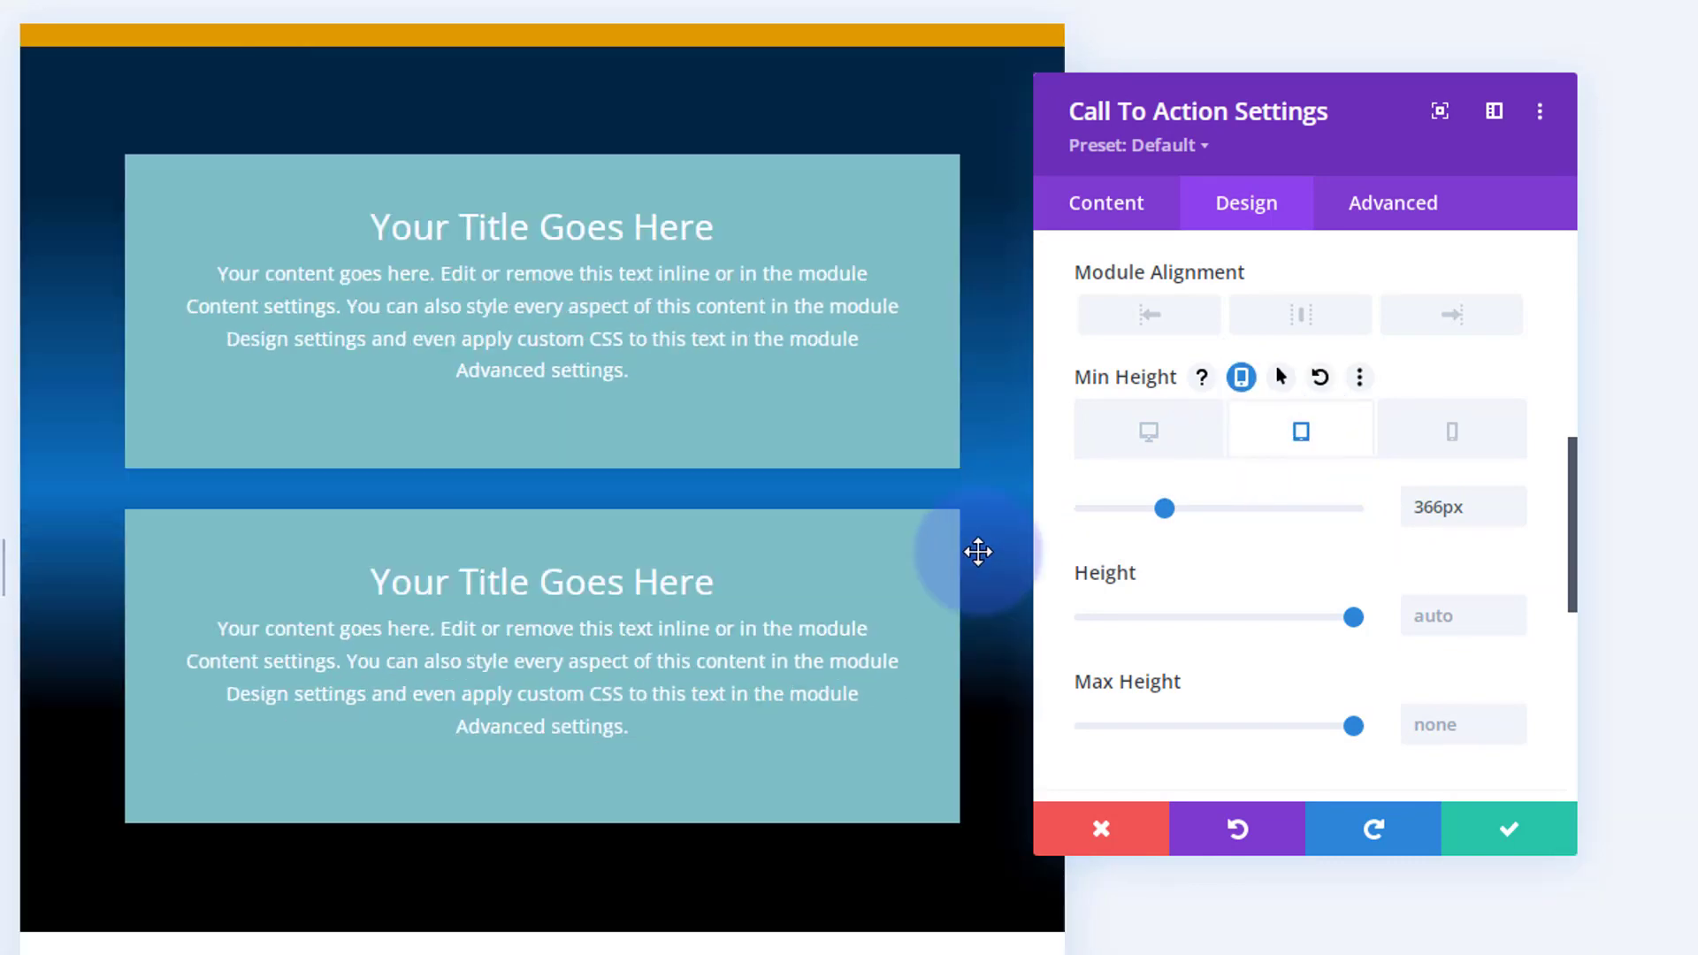
pyautogui.scroll(-3, 948, 553)
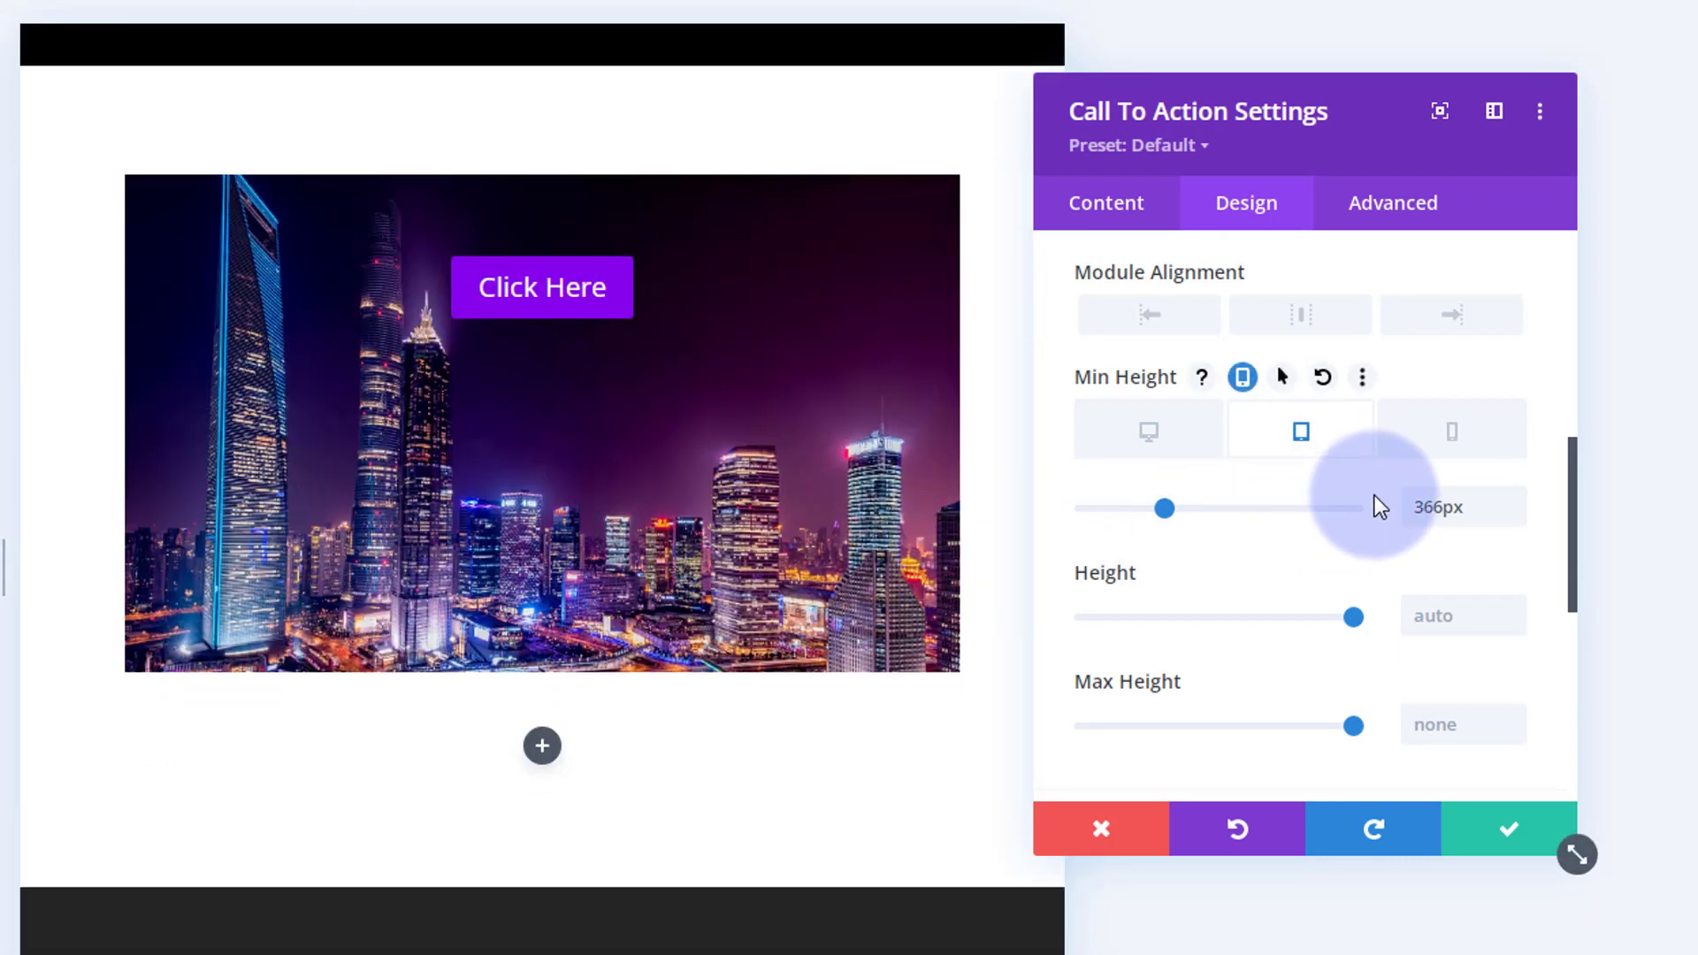
pyautogui.moveTo(1424, 504); pyautogui.dragTo(1439, 510)
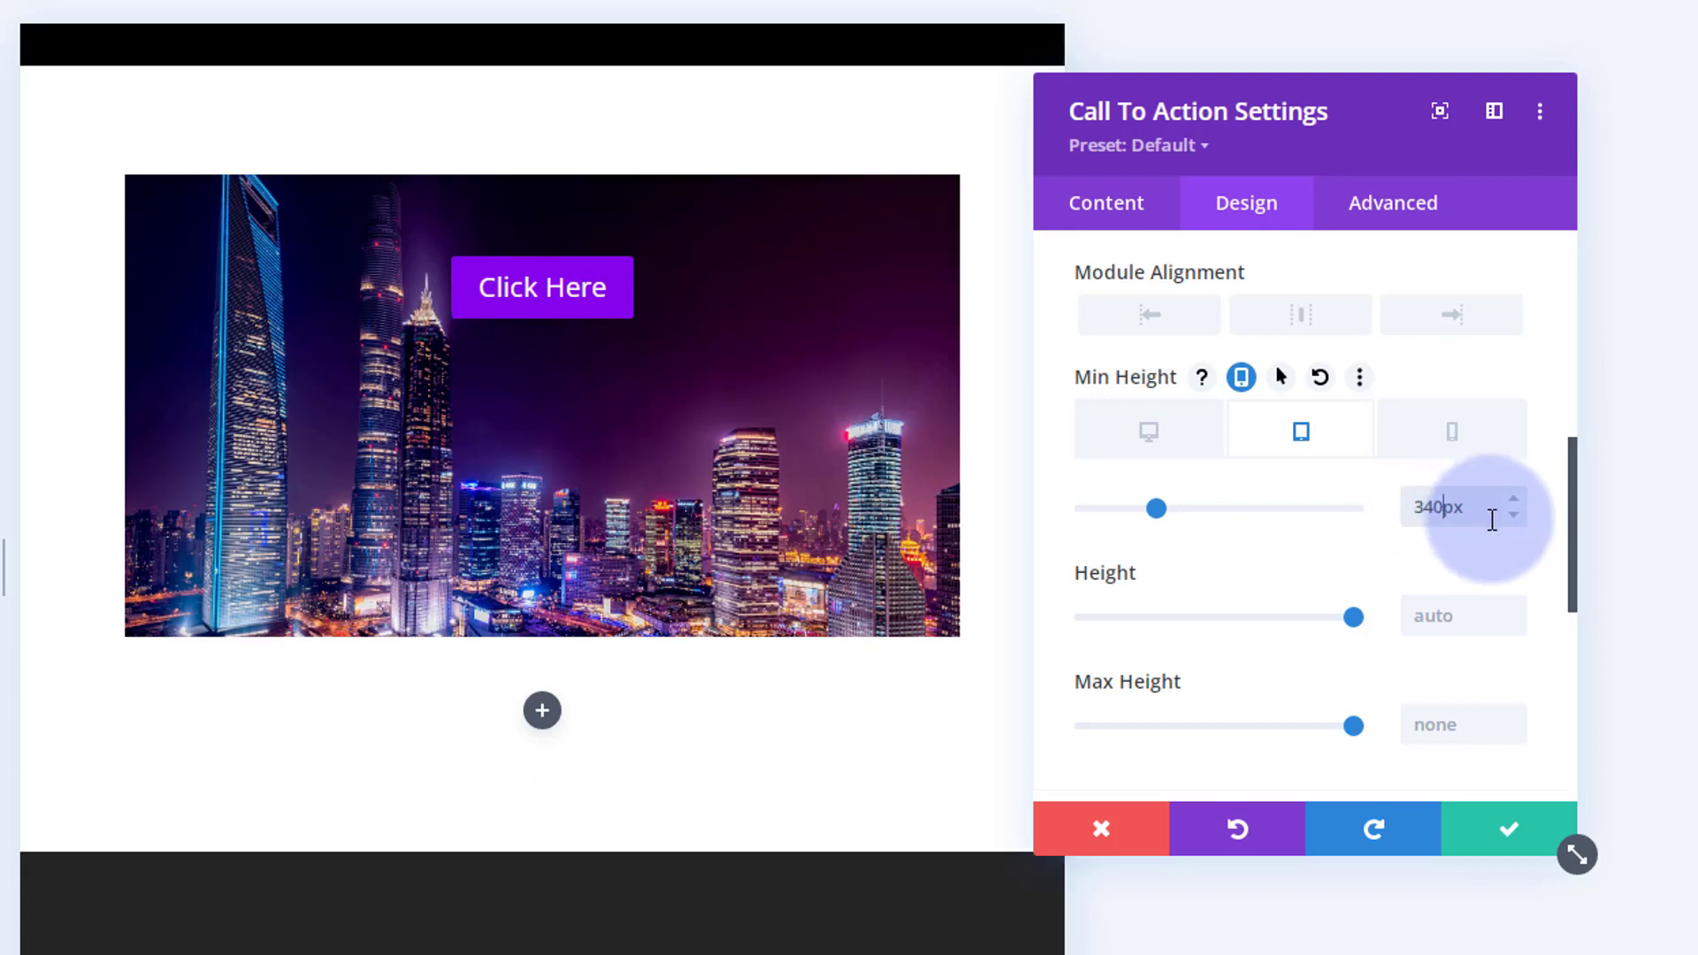
# Step: Set the module's phone minimum height to 240px and return to the desktop view of the image
pyautogui.click(1446, 446)
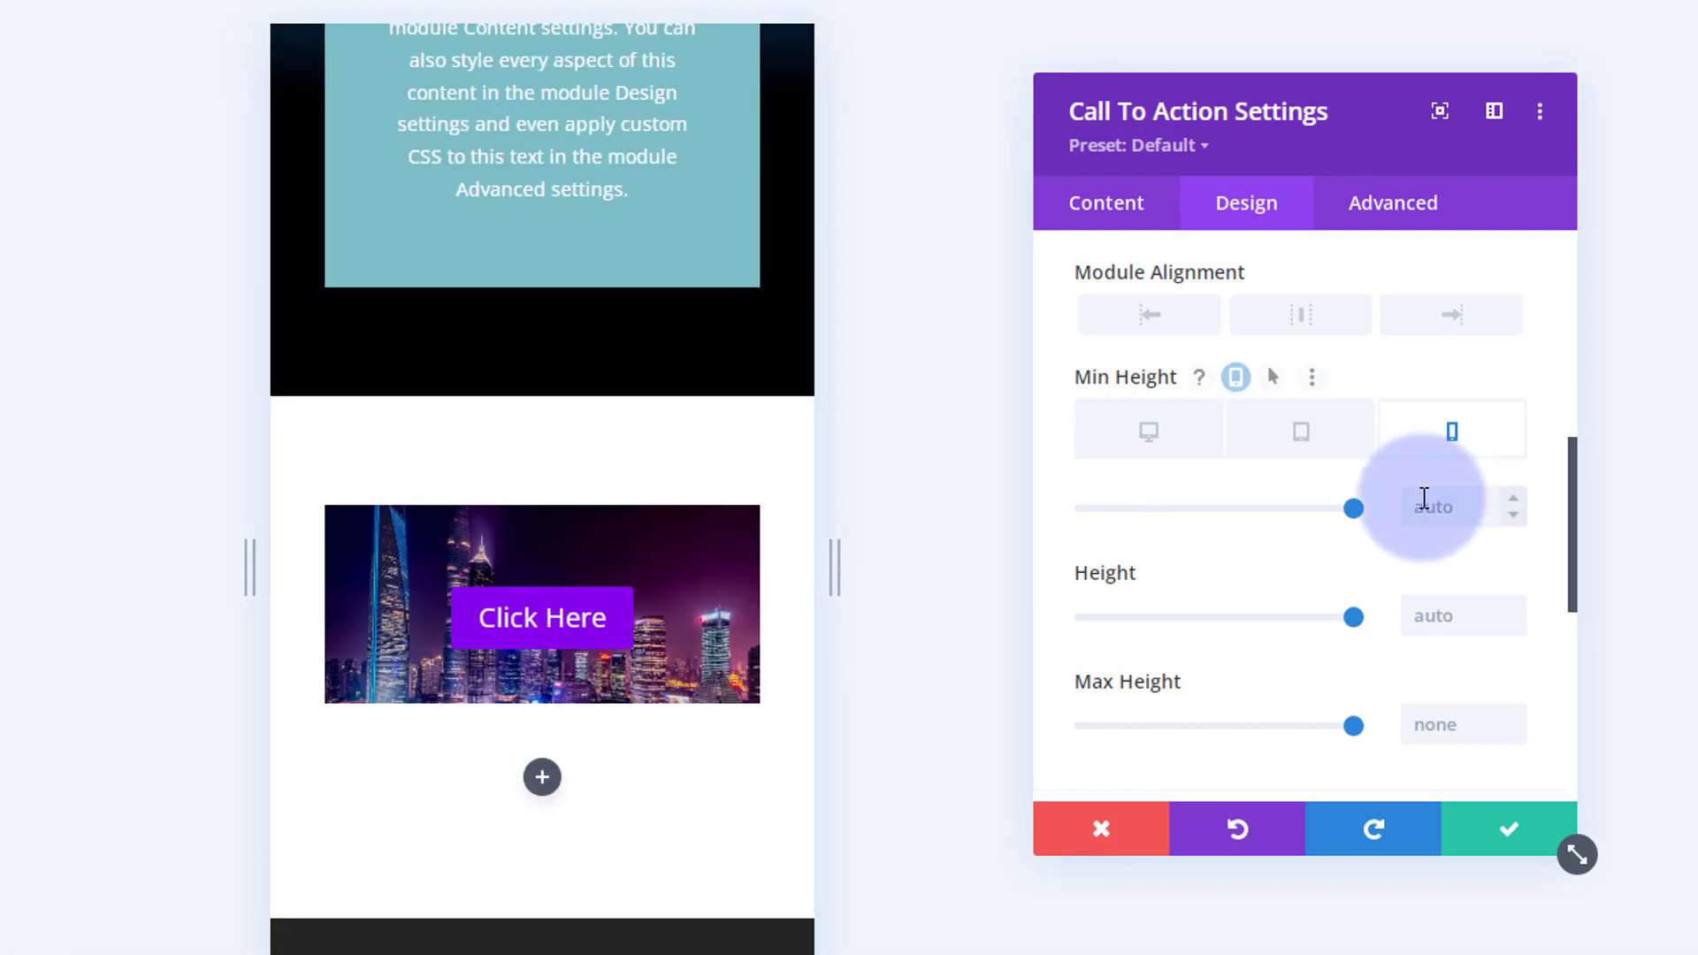
pyautogui.write('340')
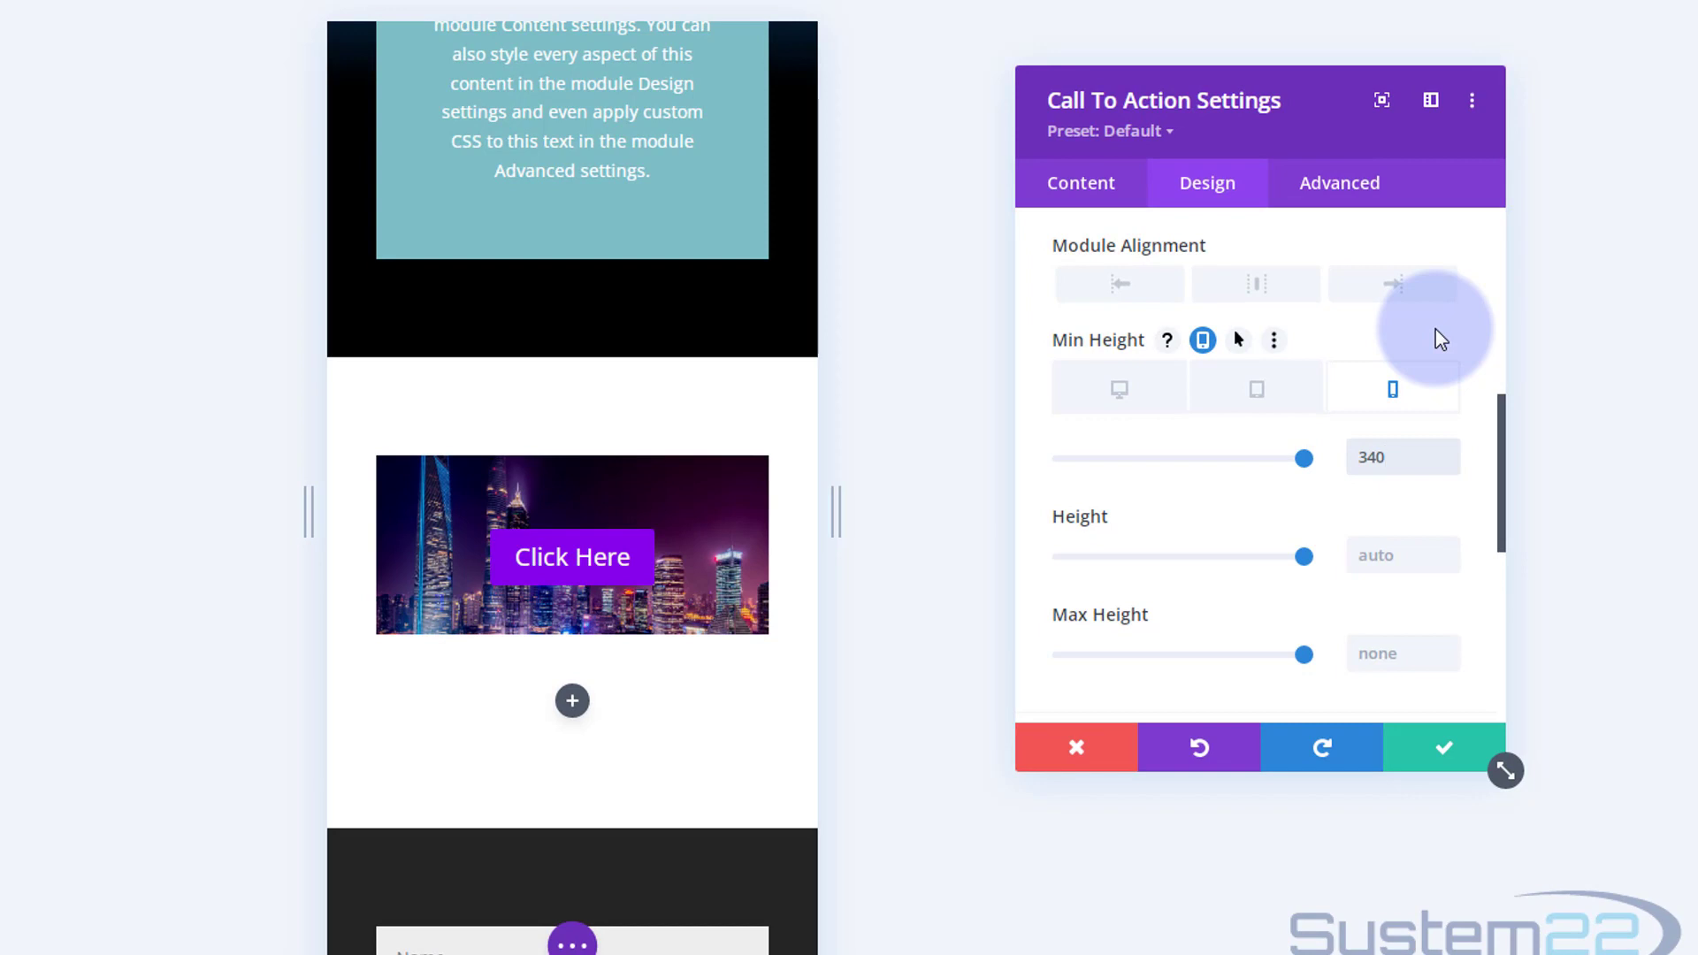
pyautogui.click(1435, 329)
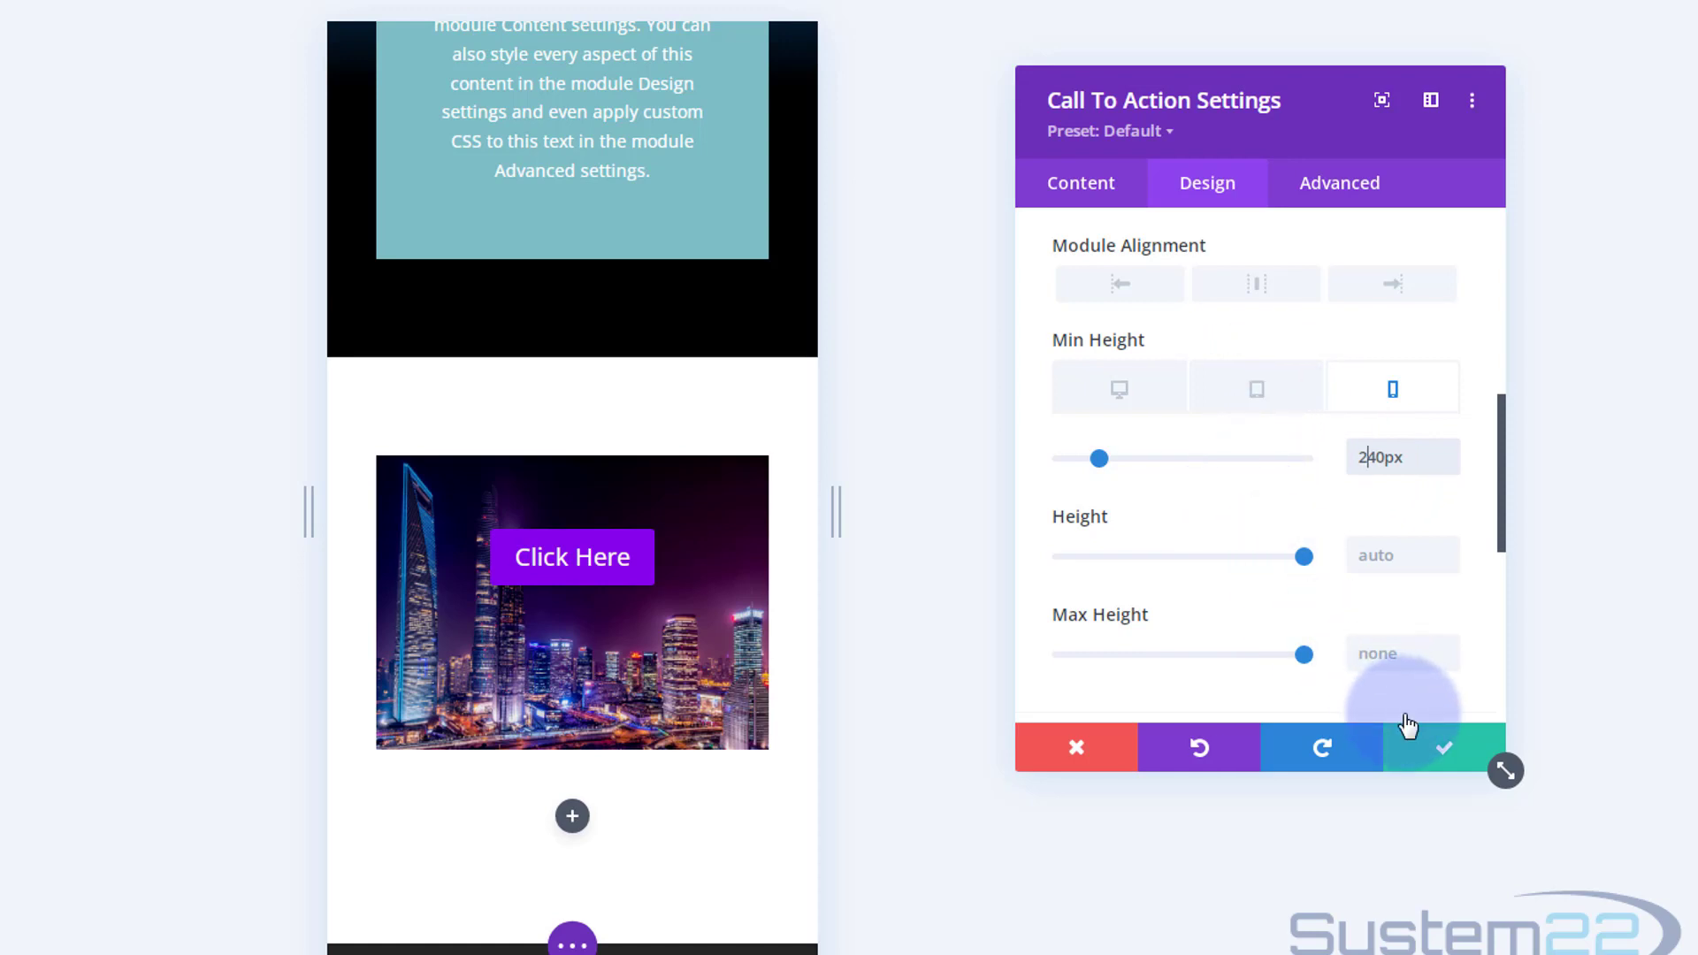
pyautogui.click(1127, 405)
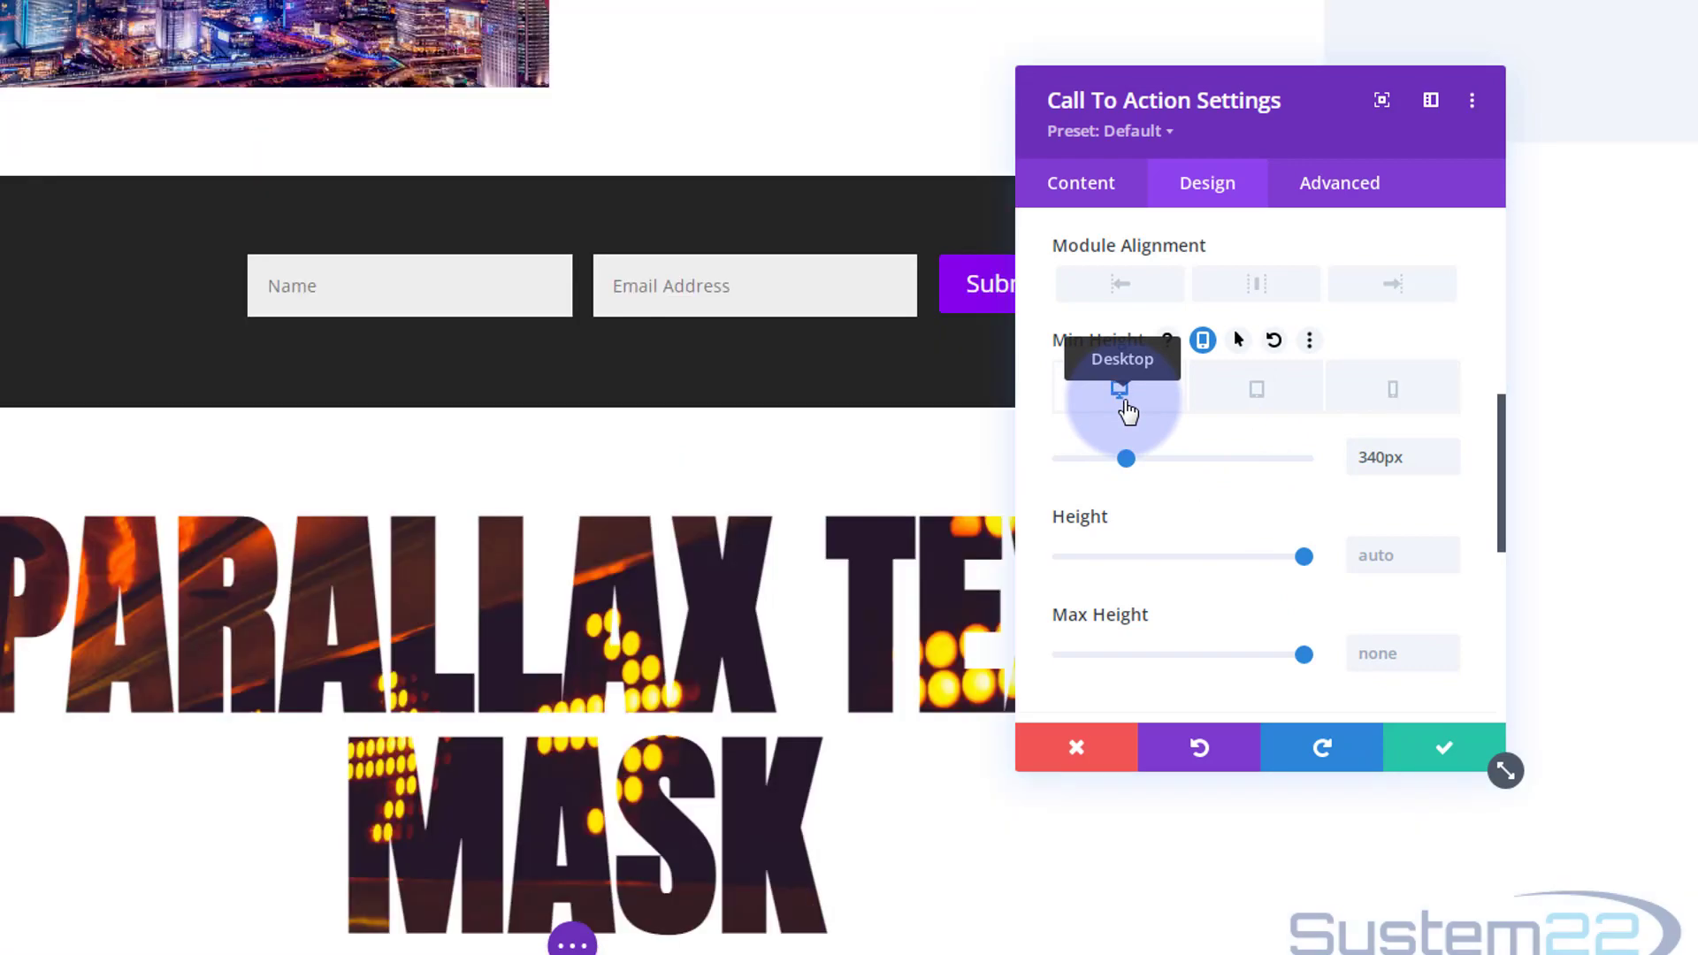
pyautogui.scroll(-4, 631, 534)
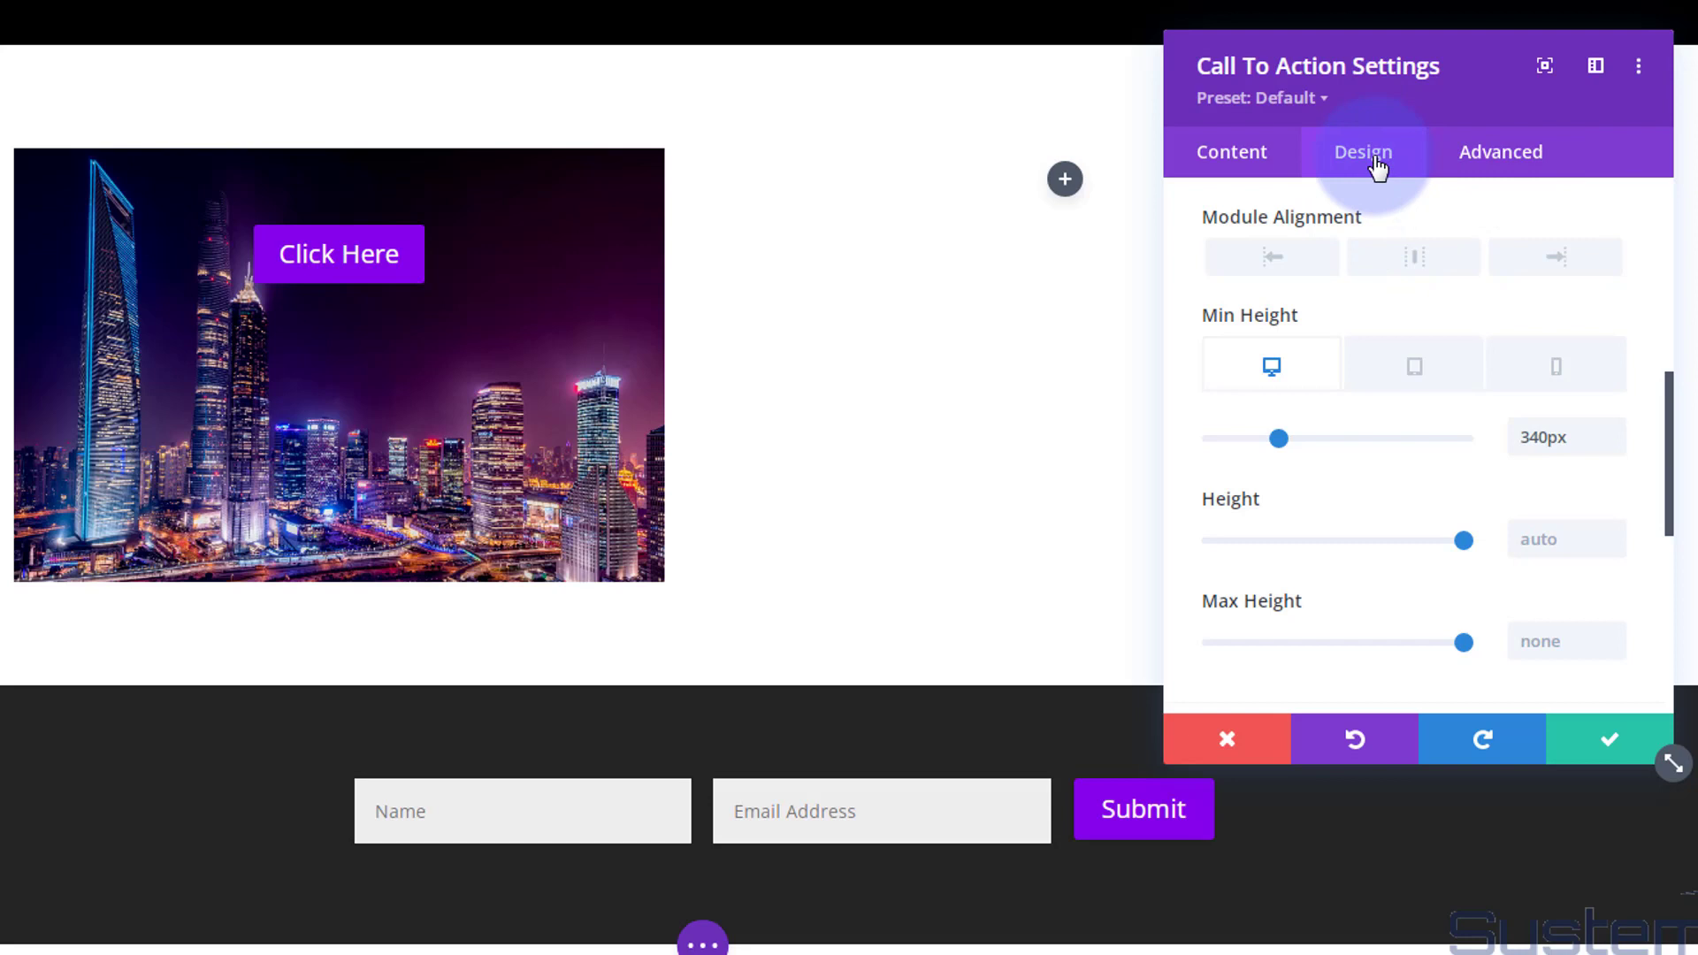
# Step: Set the Call To Action module's top padding to 150px to lower its button over the skyline, and save the module
pyautogui.scroll(3, 1332, 402)
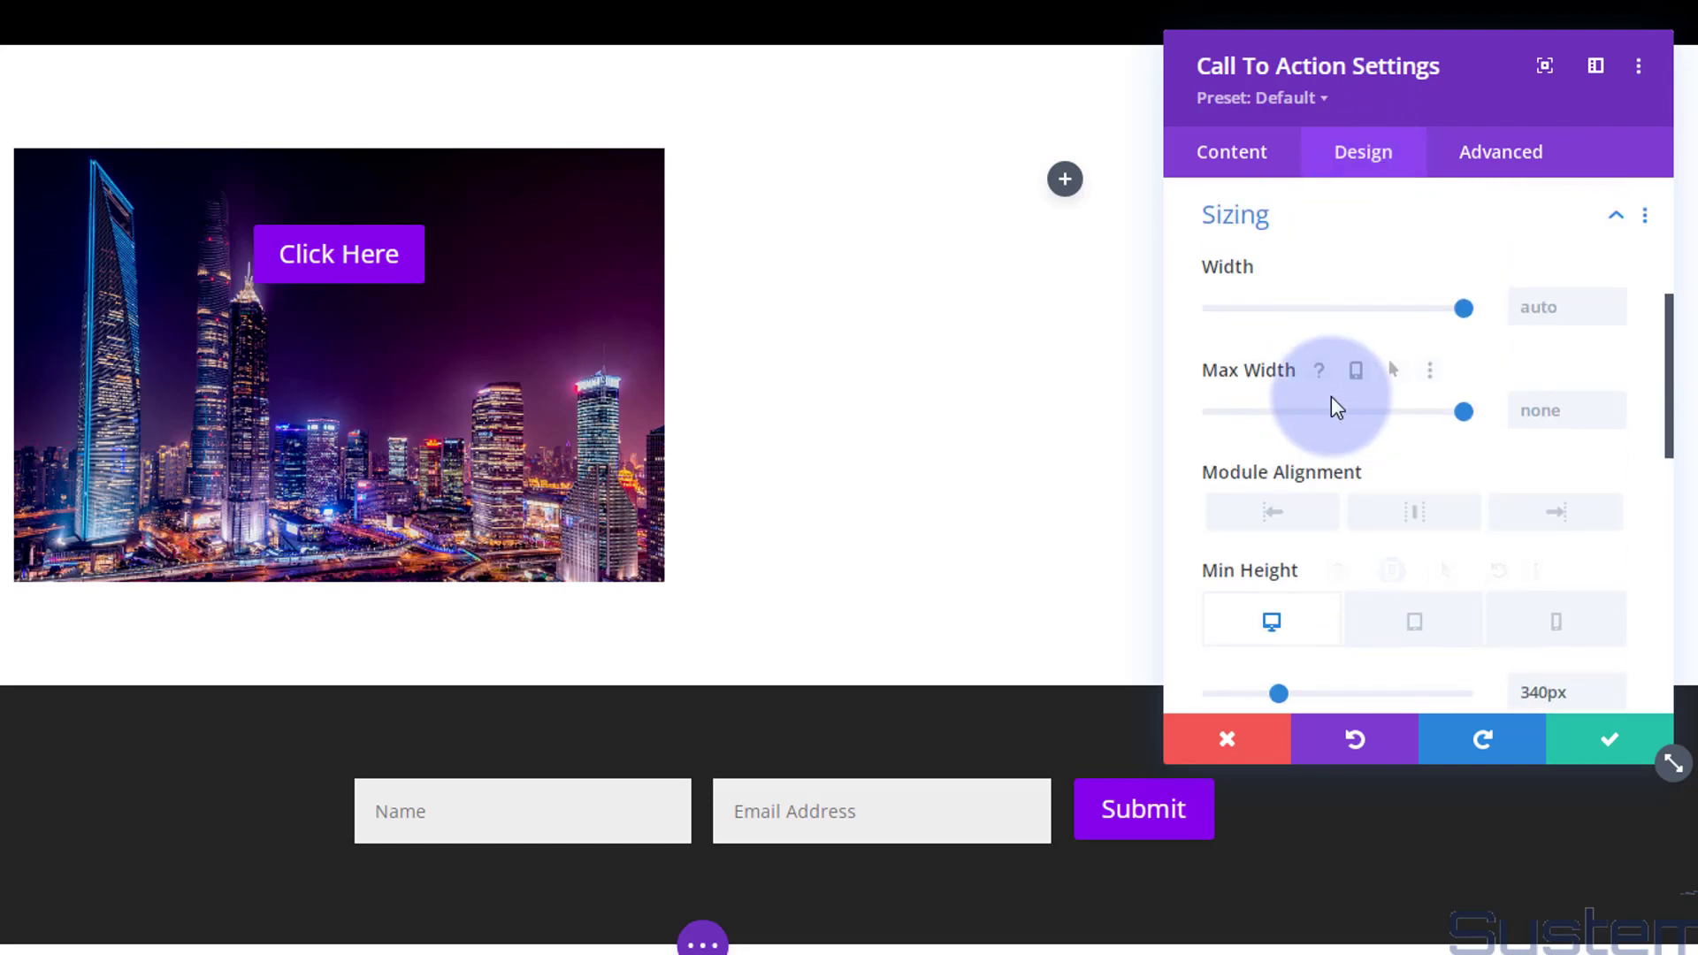
pyautogui.click(1320, 222)
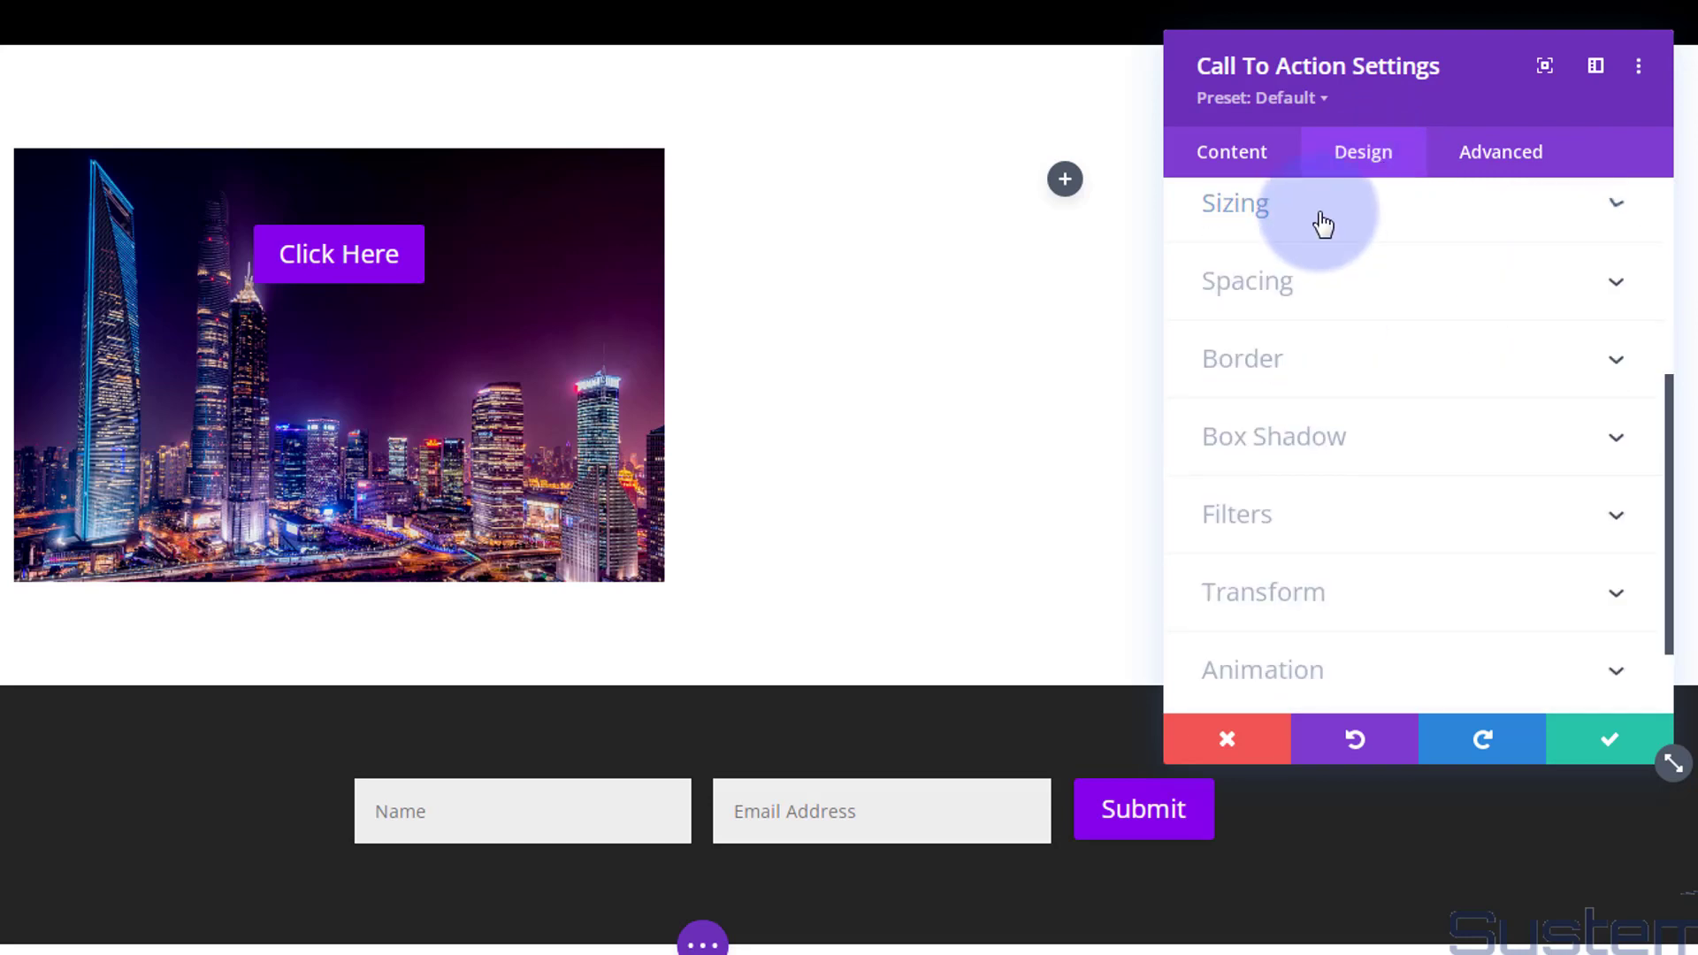
pyautogui.click(1391, 290)
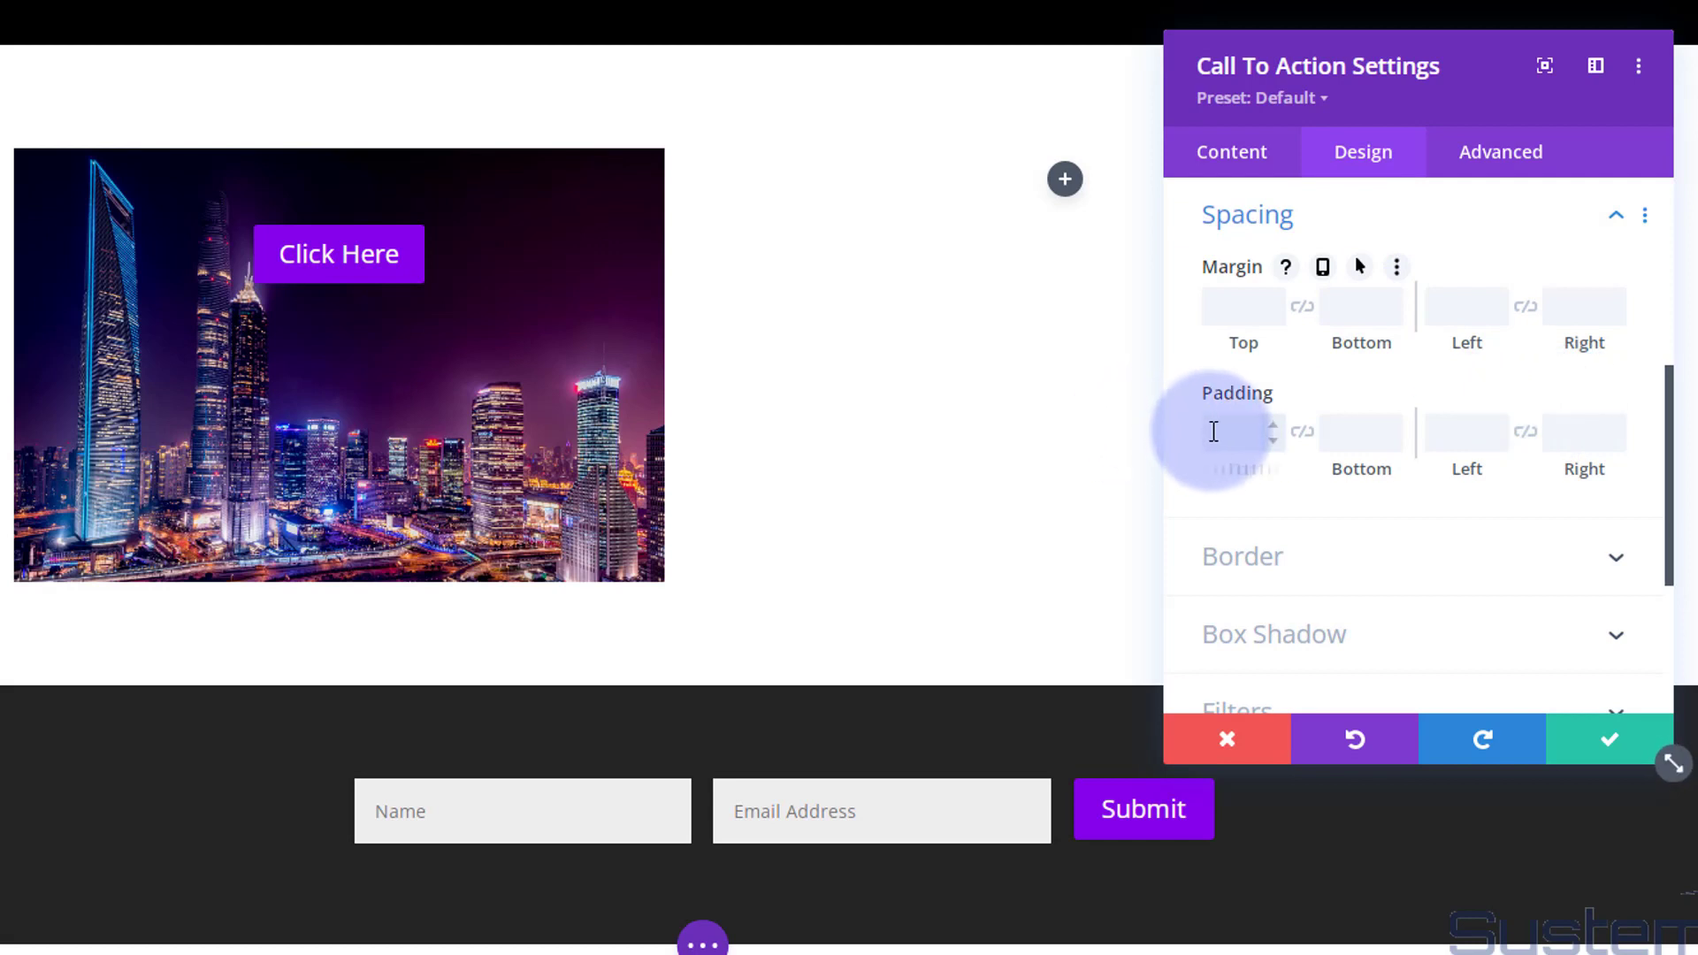
pyautogui.click(1219, 431)
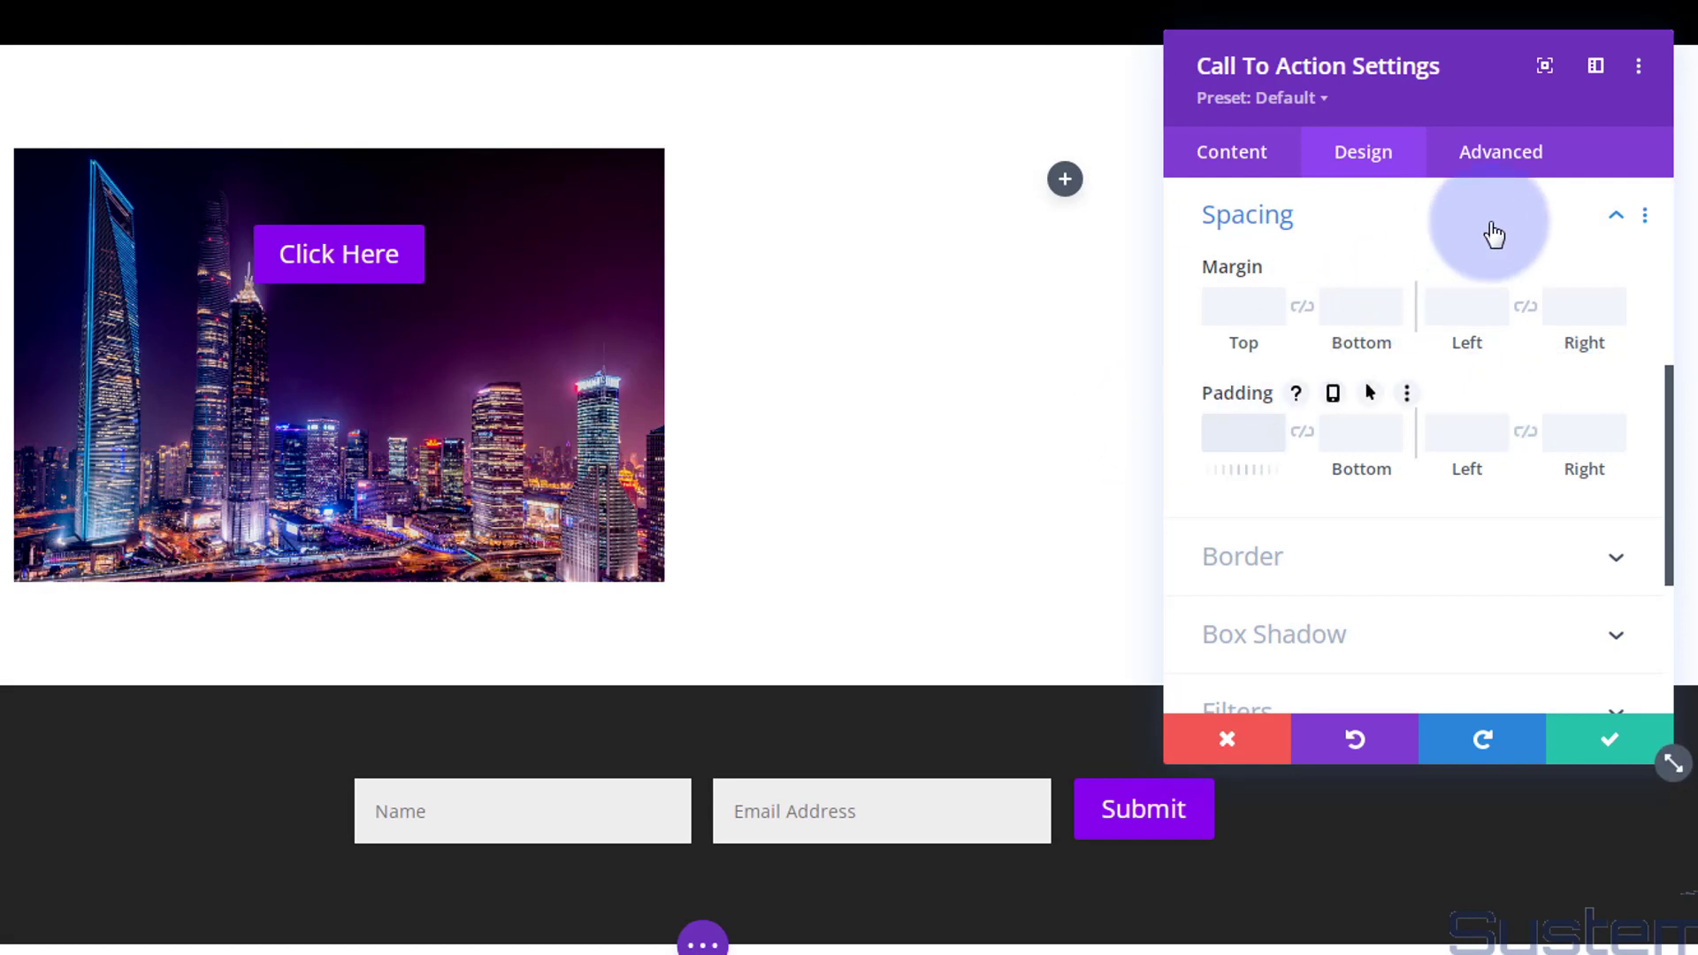
pyautogui.write('150px')
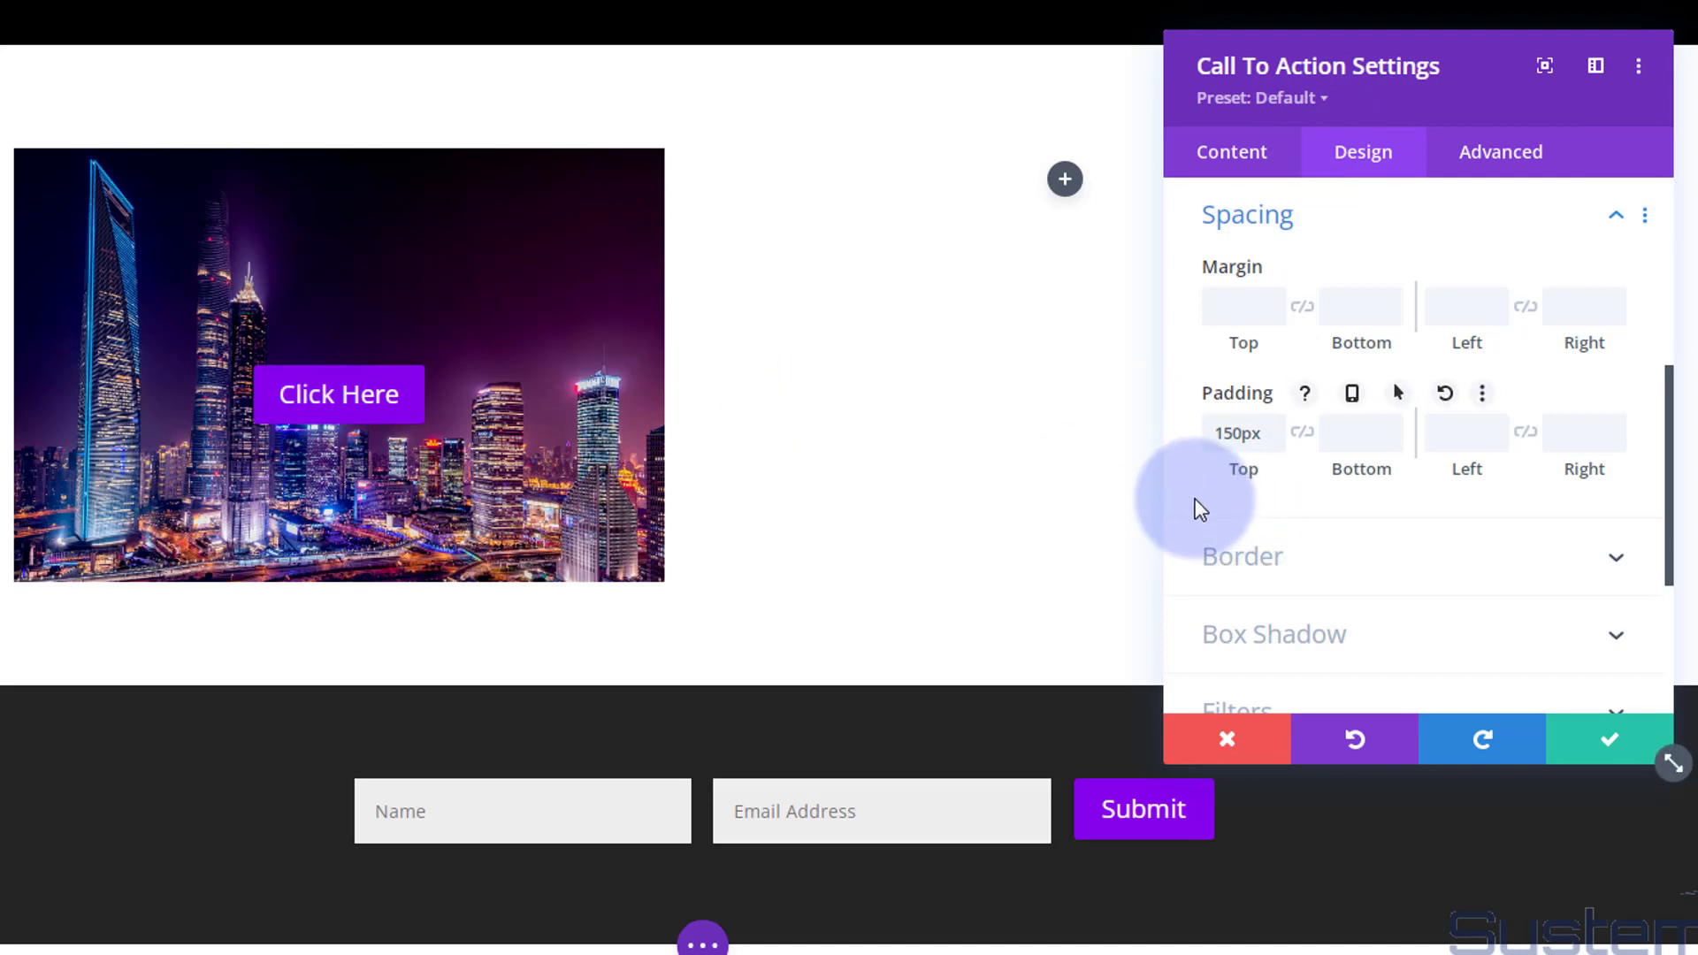
pyautogui.click(1613, 746)
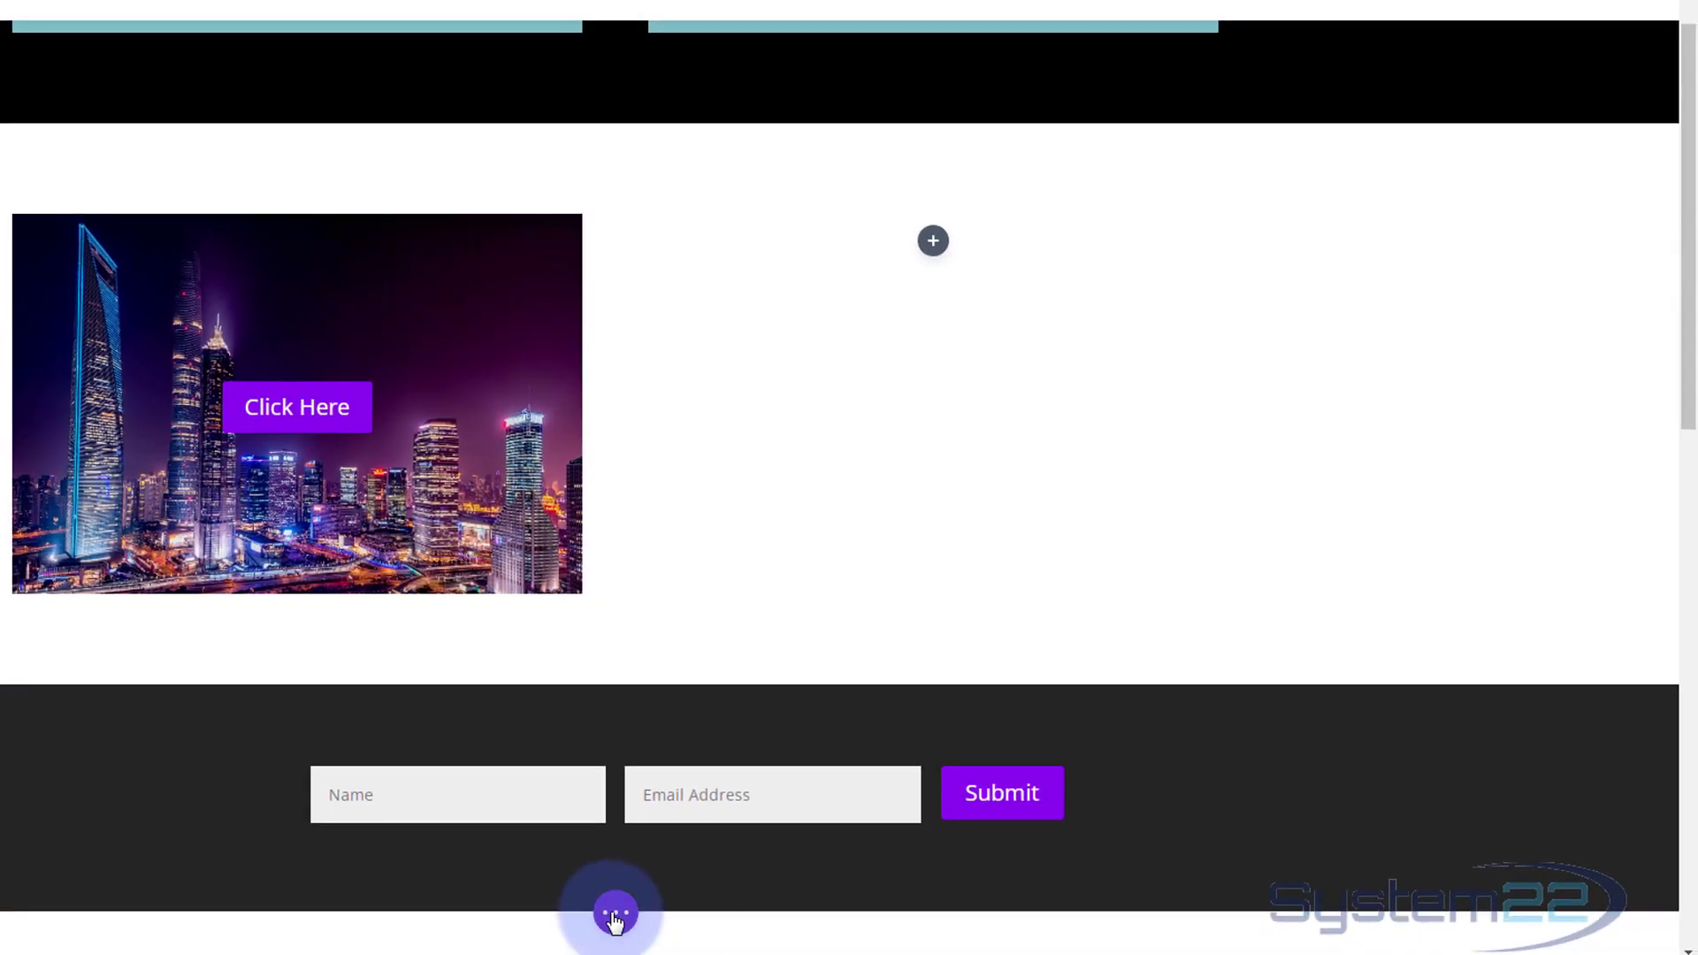
# Step: Save the page with the finished first column
pyautogui.click(616, 915)
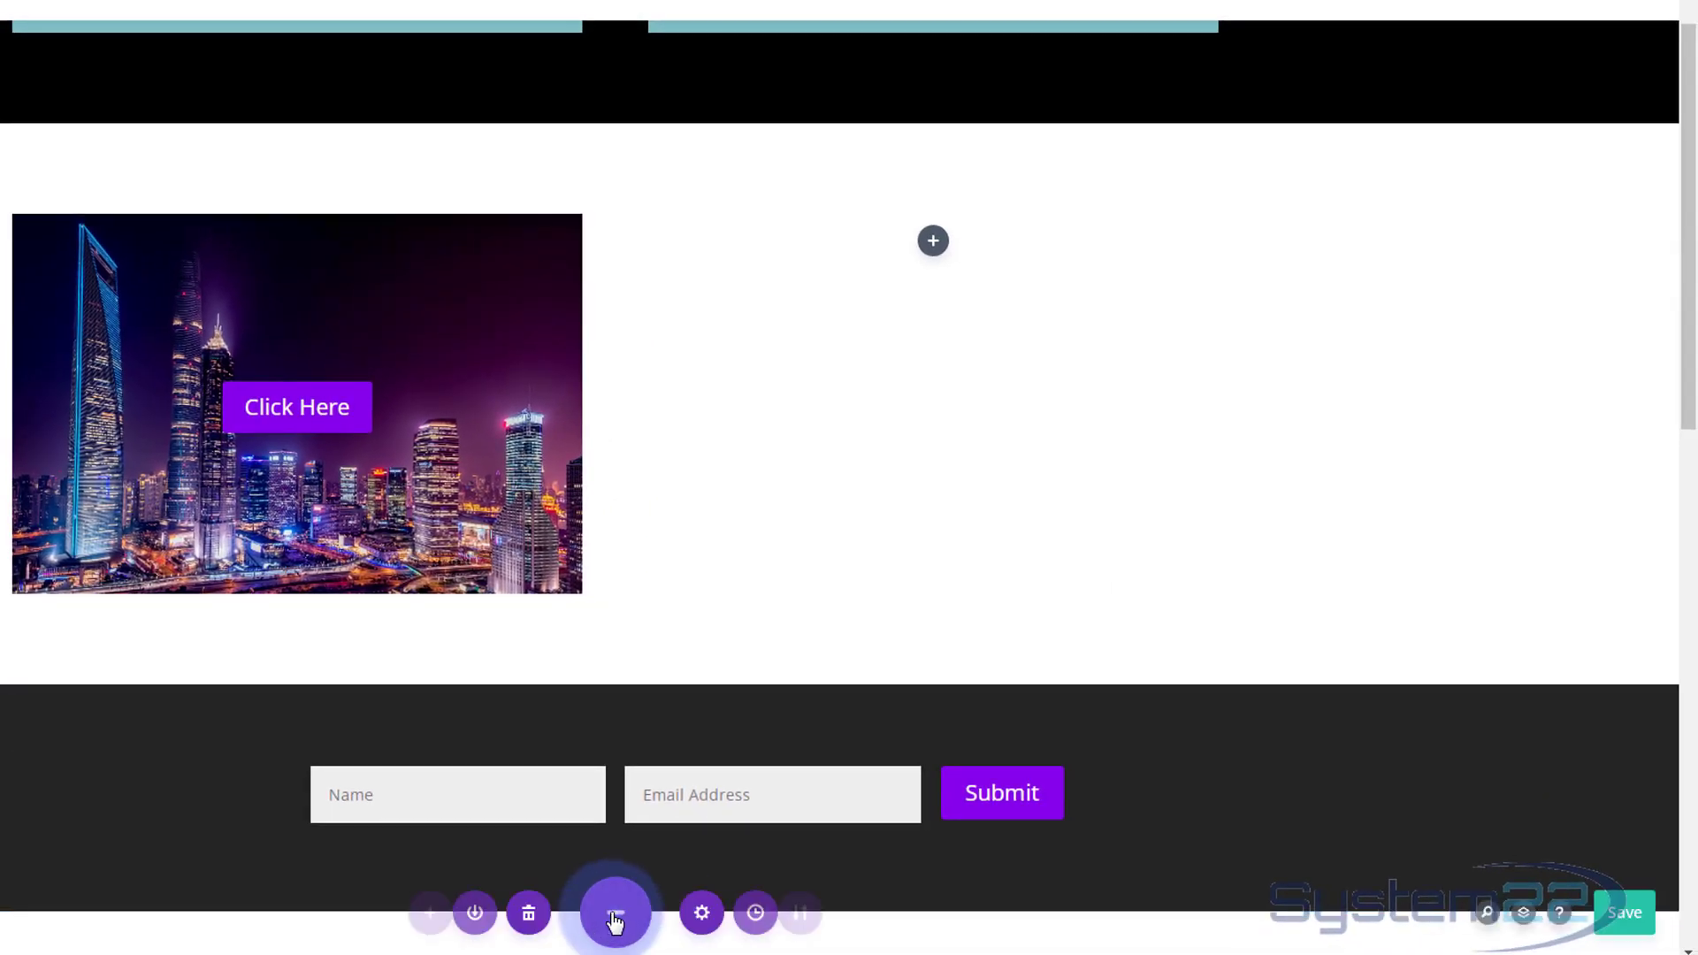
pyautogui.click(1615, 913)
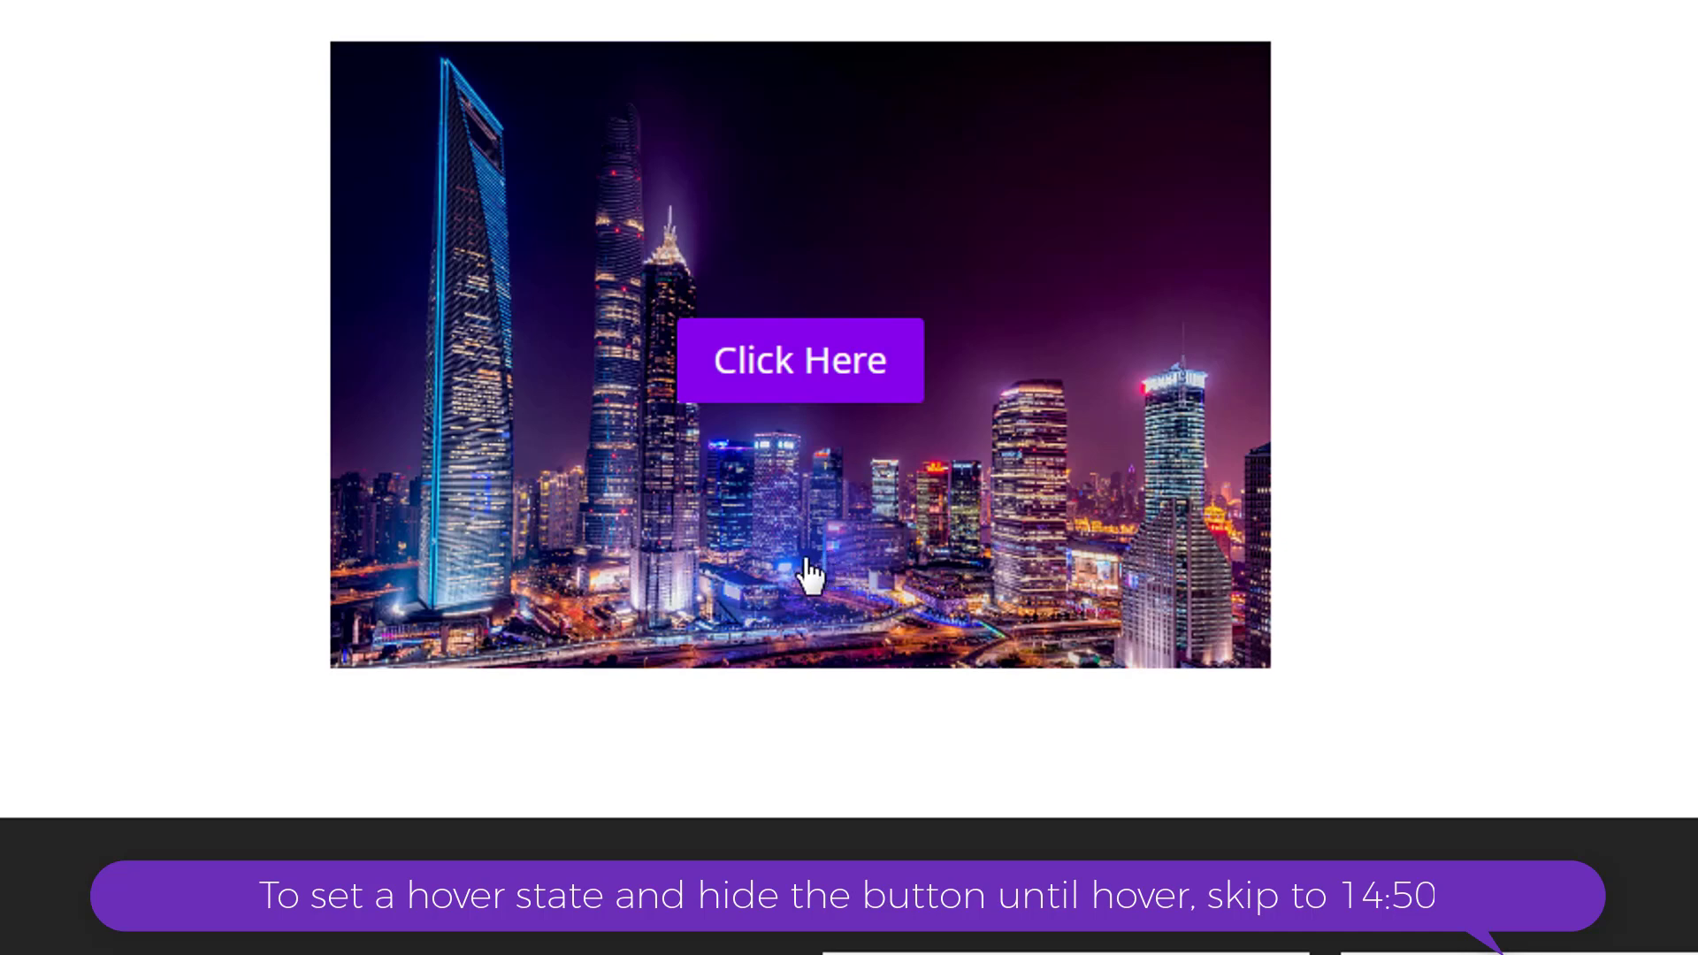
pyautogui.click(650, 702)
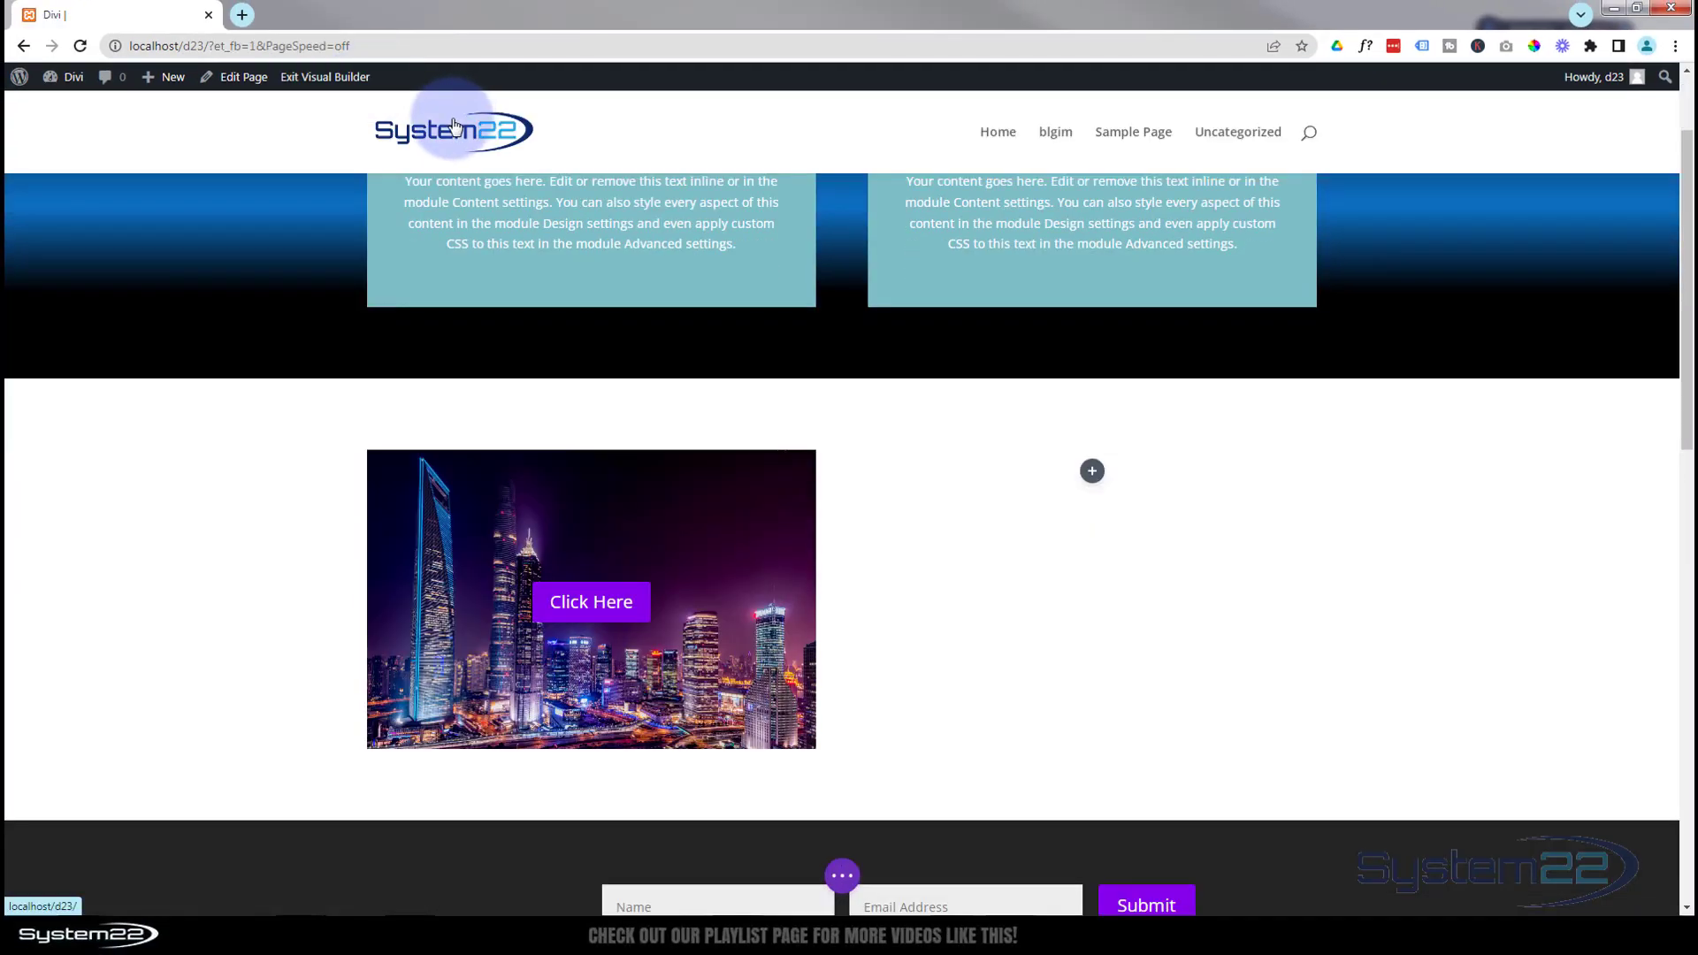
# Step: Insert an Image module in the row's empty second column and move its settings window clear of the image
pyautogui.scroll(-2, 433, 154)
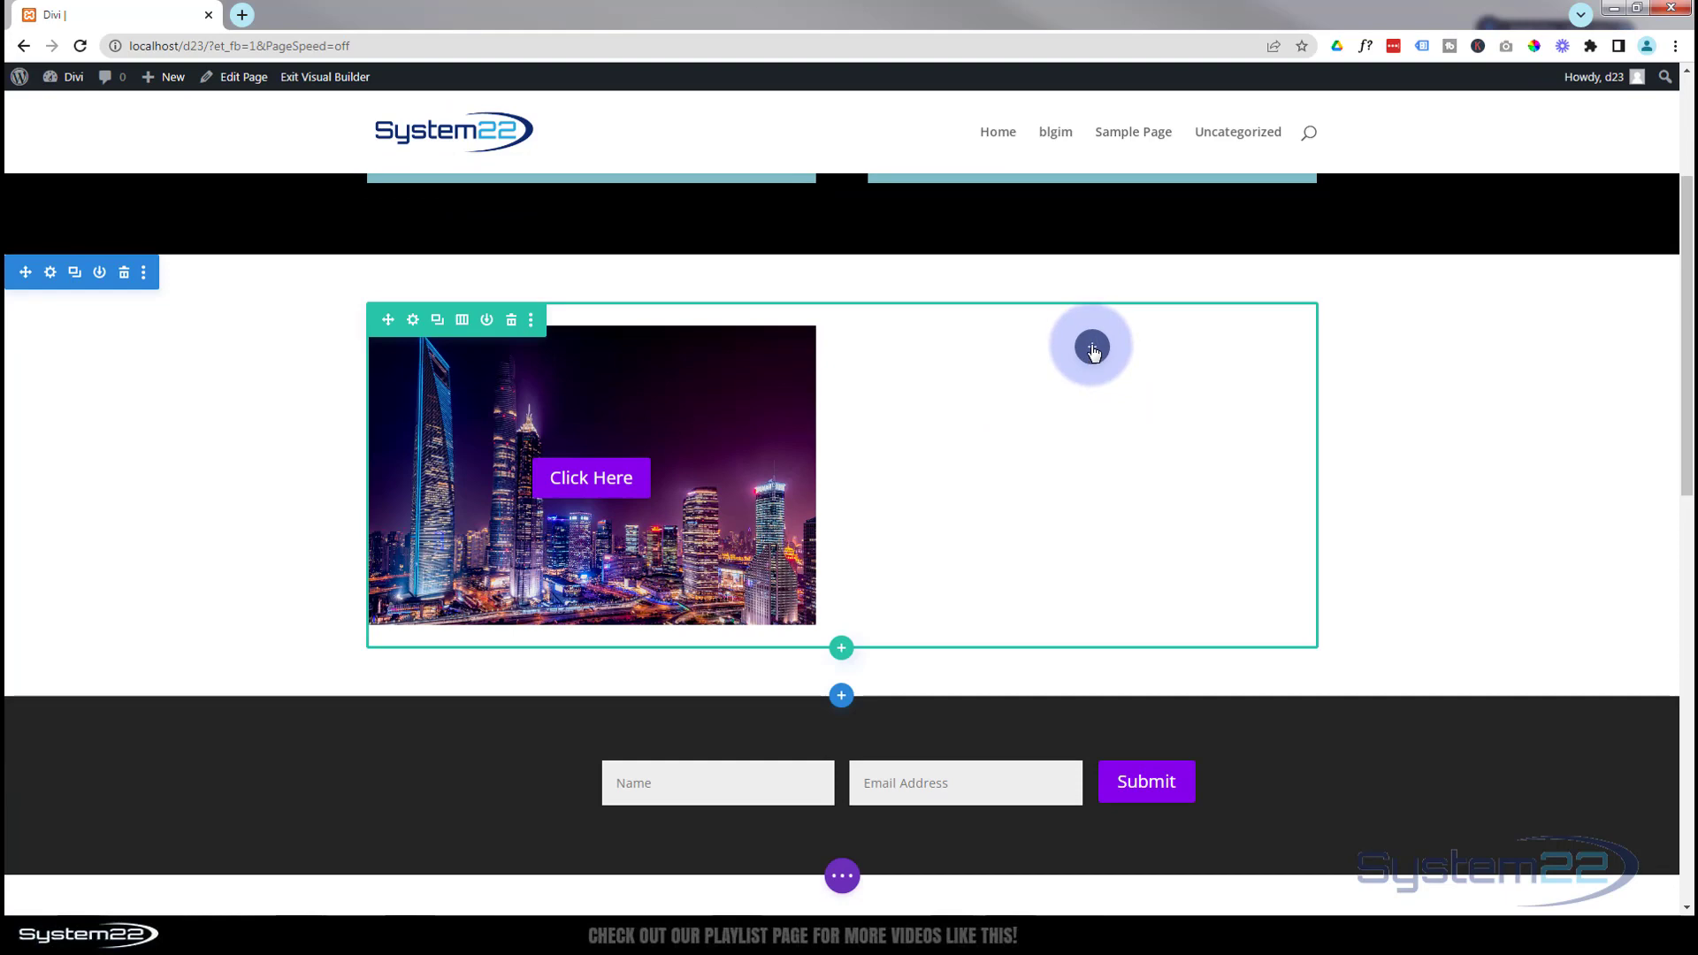
pyautogui.click(1093, 348)
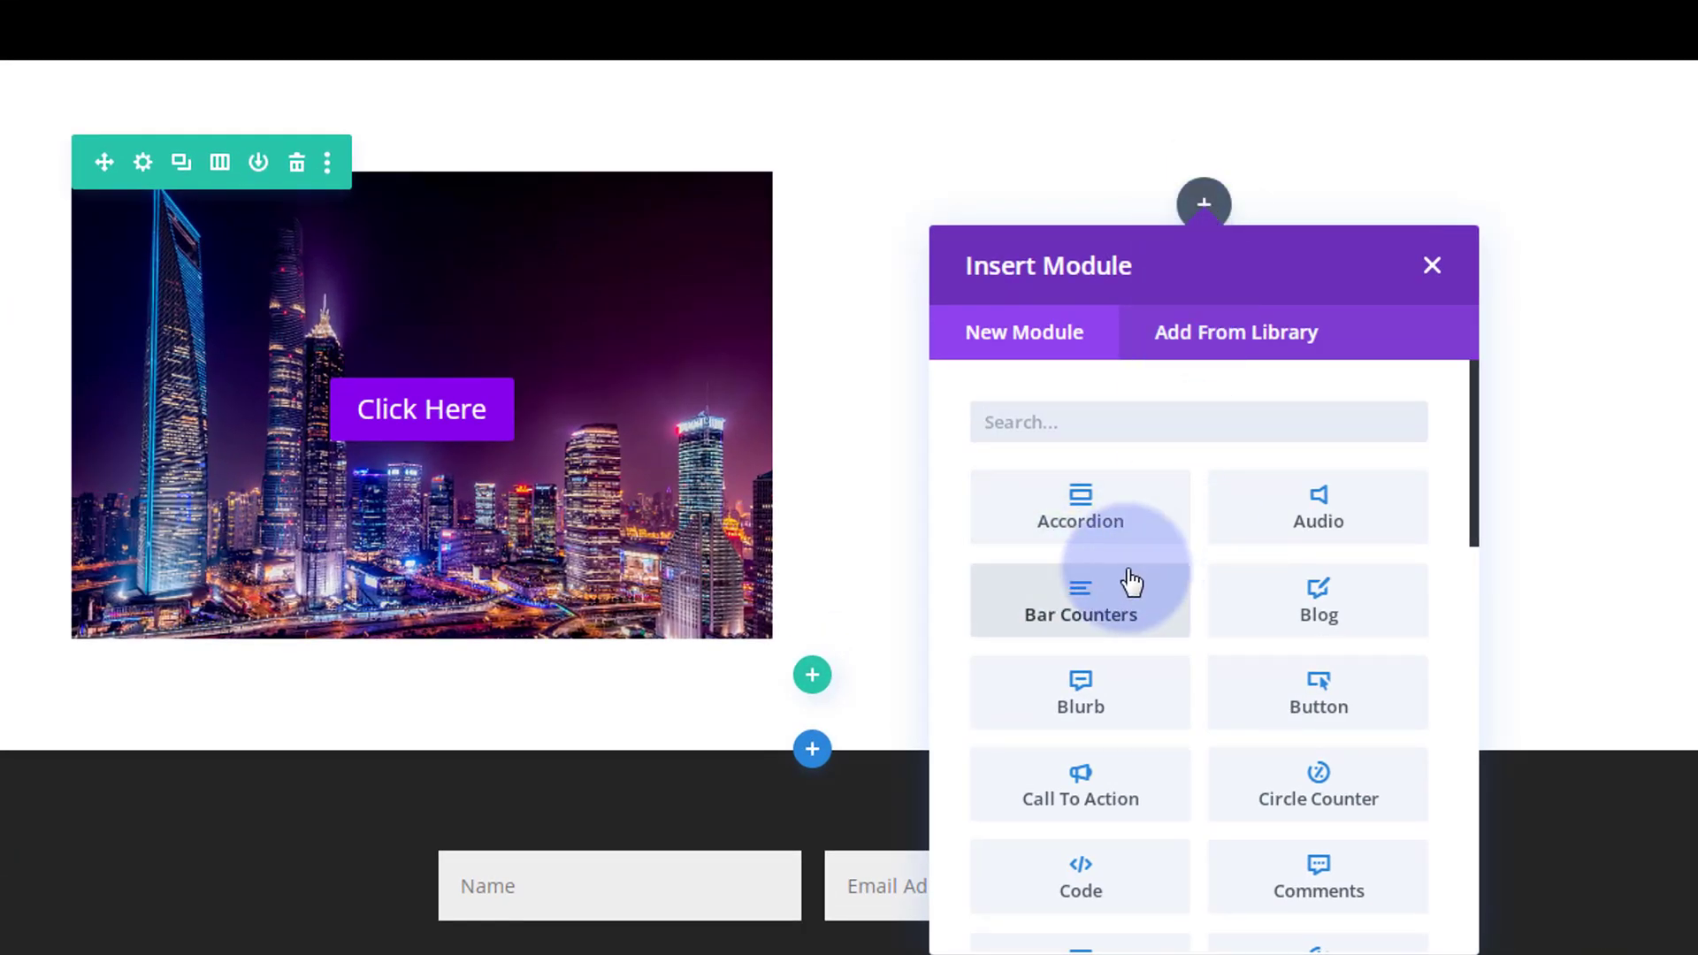
pyautogui.scroll(-1, 1130, 584)
pyautogui.scroll(-5, 1130, 584)
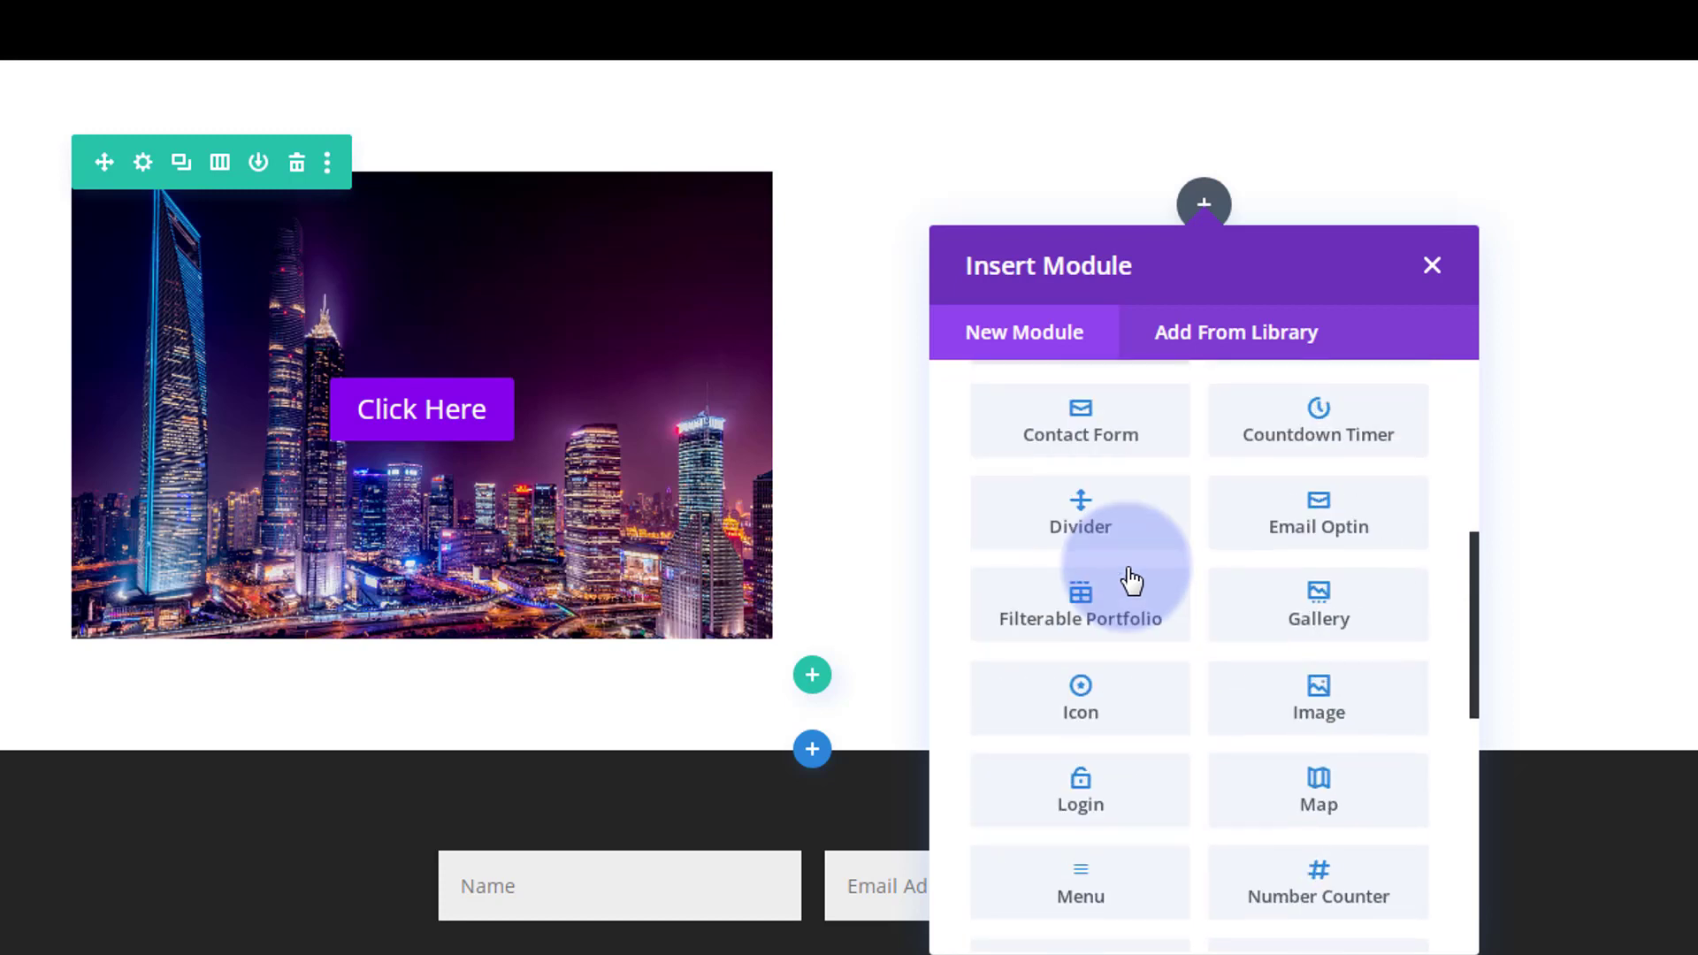
pyautogui.click(1282, 712)
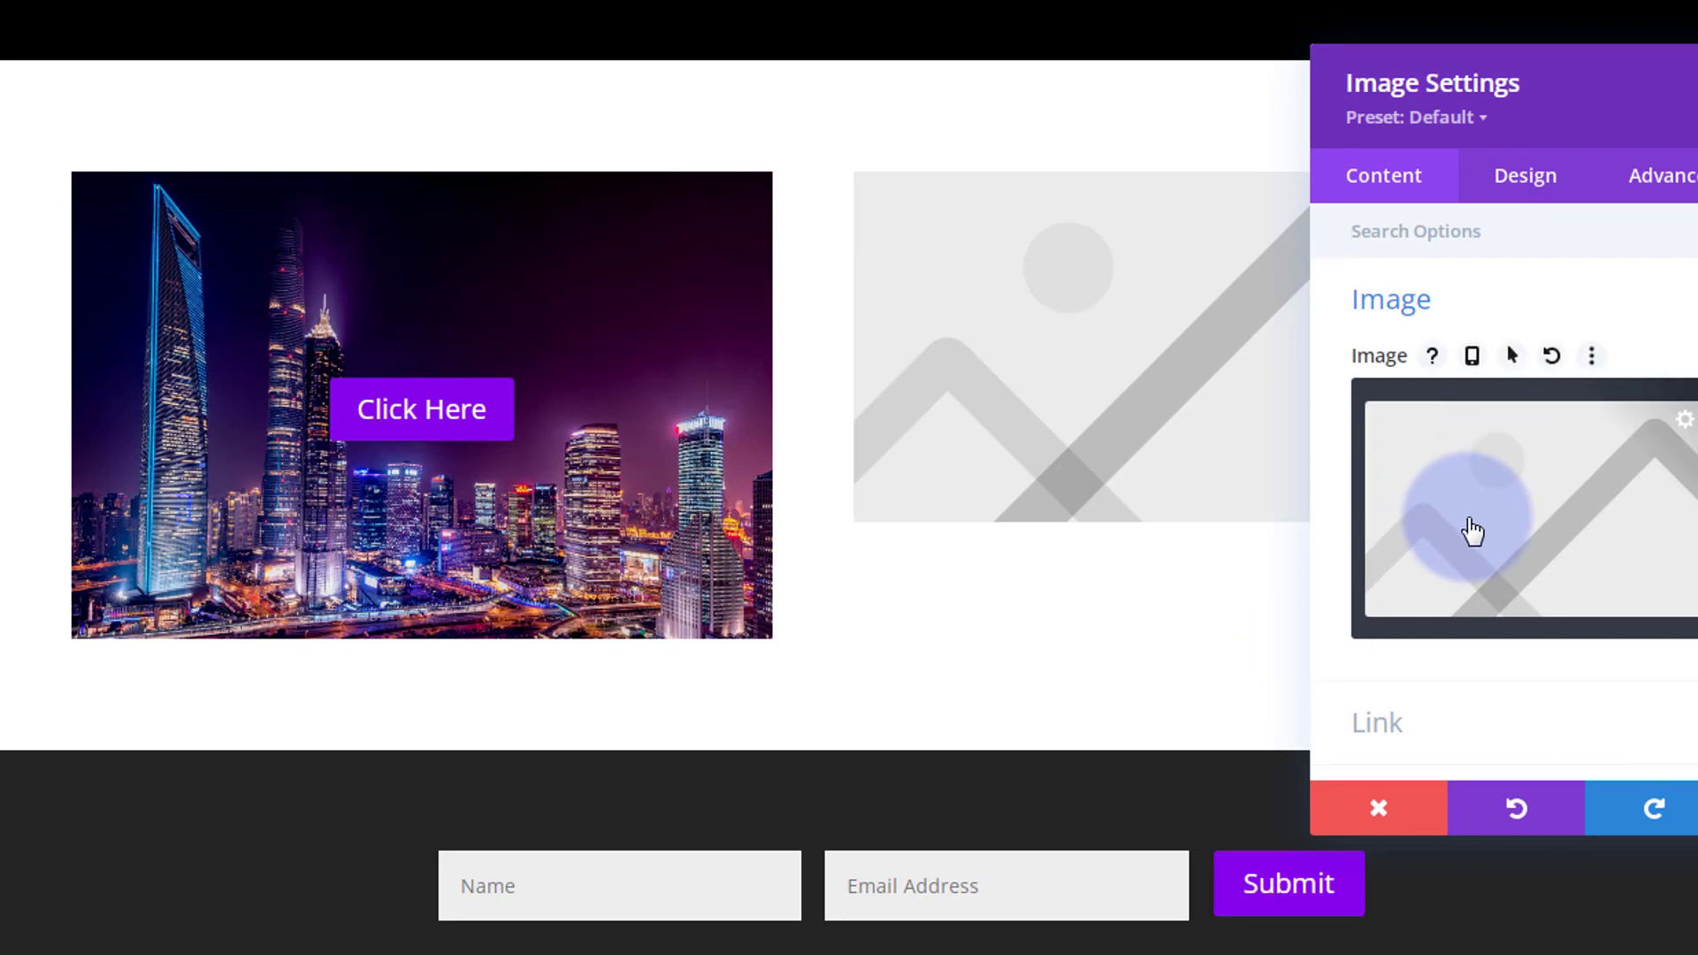
pyautogui.moveTo(1535, 137); pyautogui.dragTo(523, 130)
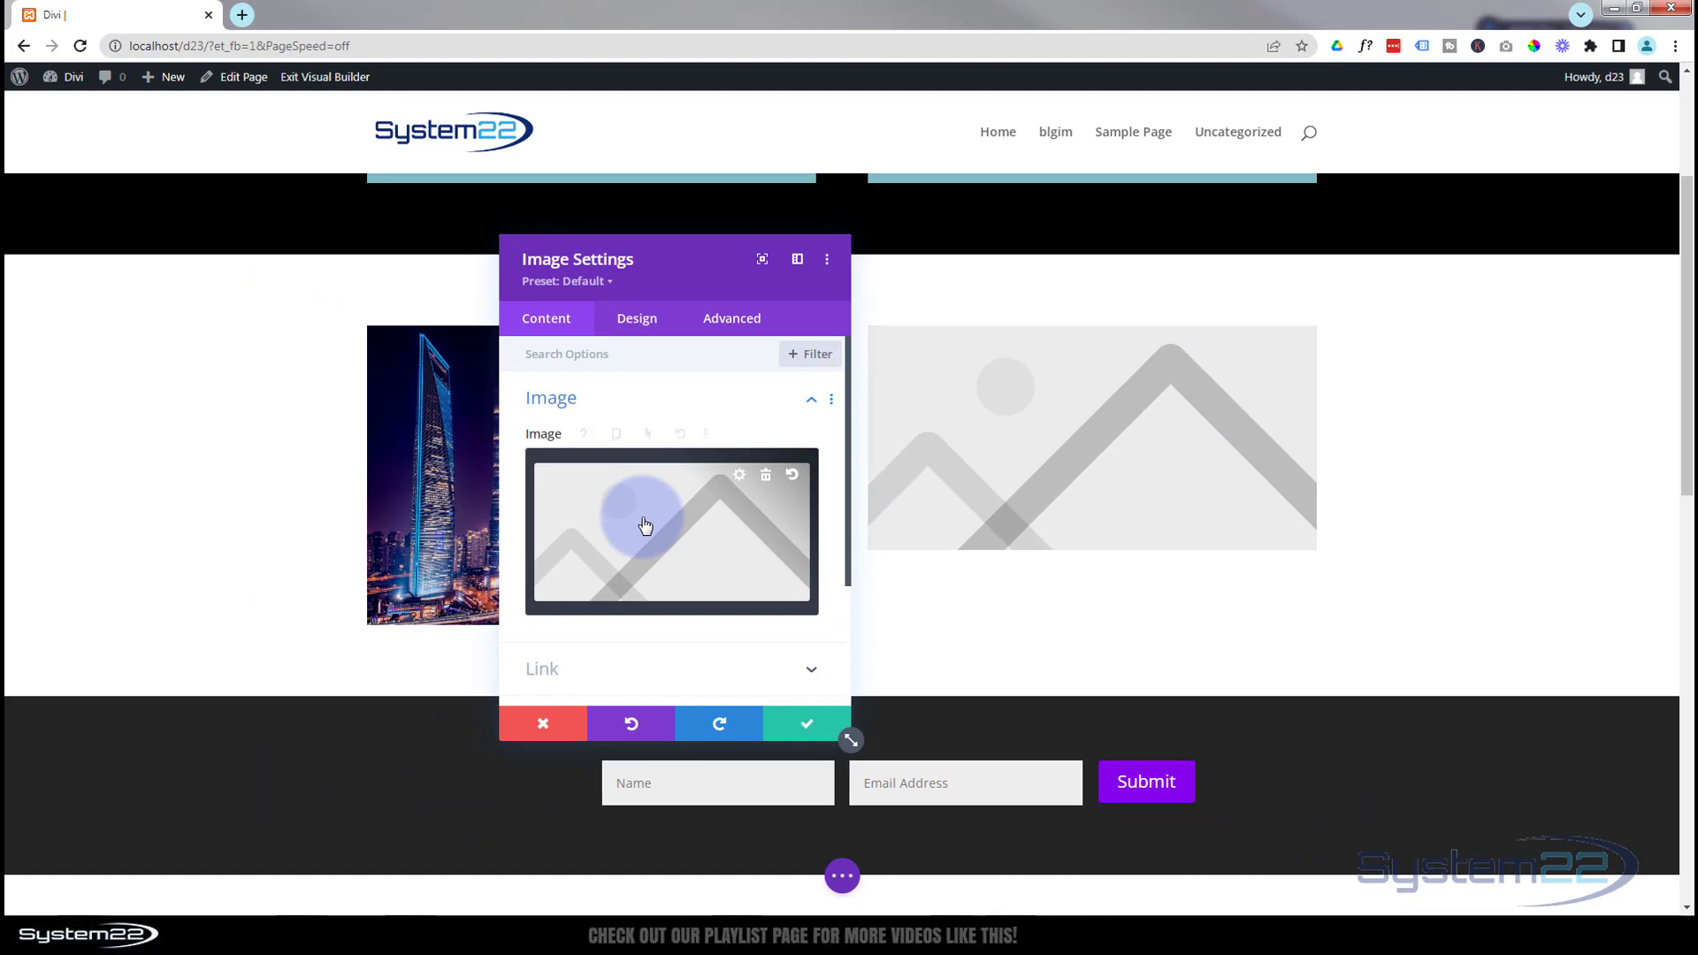
# Step: Use the mountain coast picture n5.jpg from the media library as the Image module's image
pyautogui.click(510, 508)
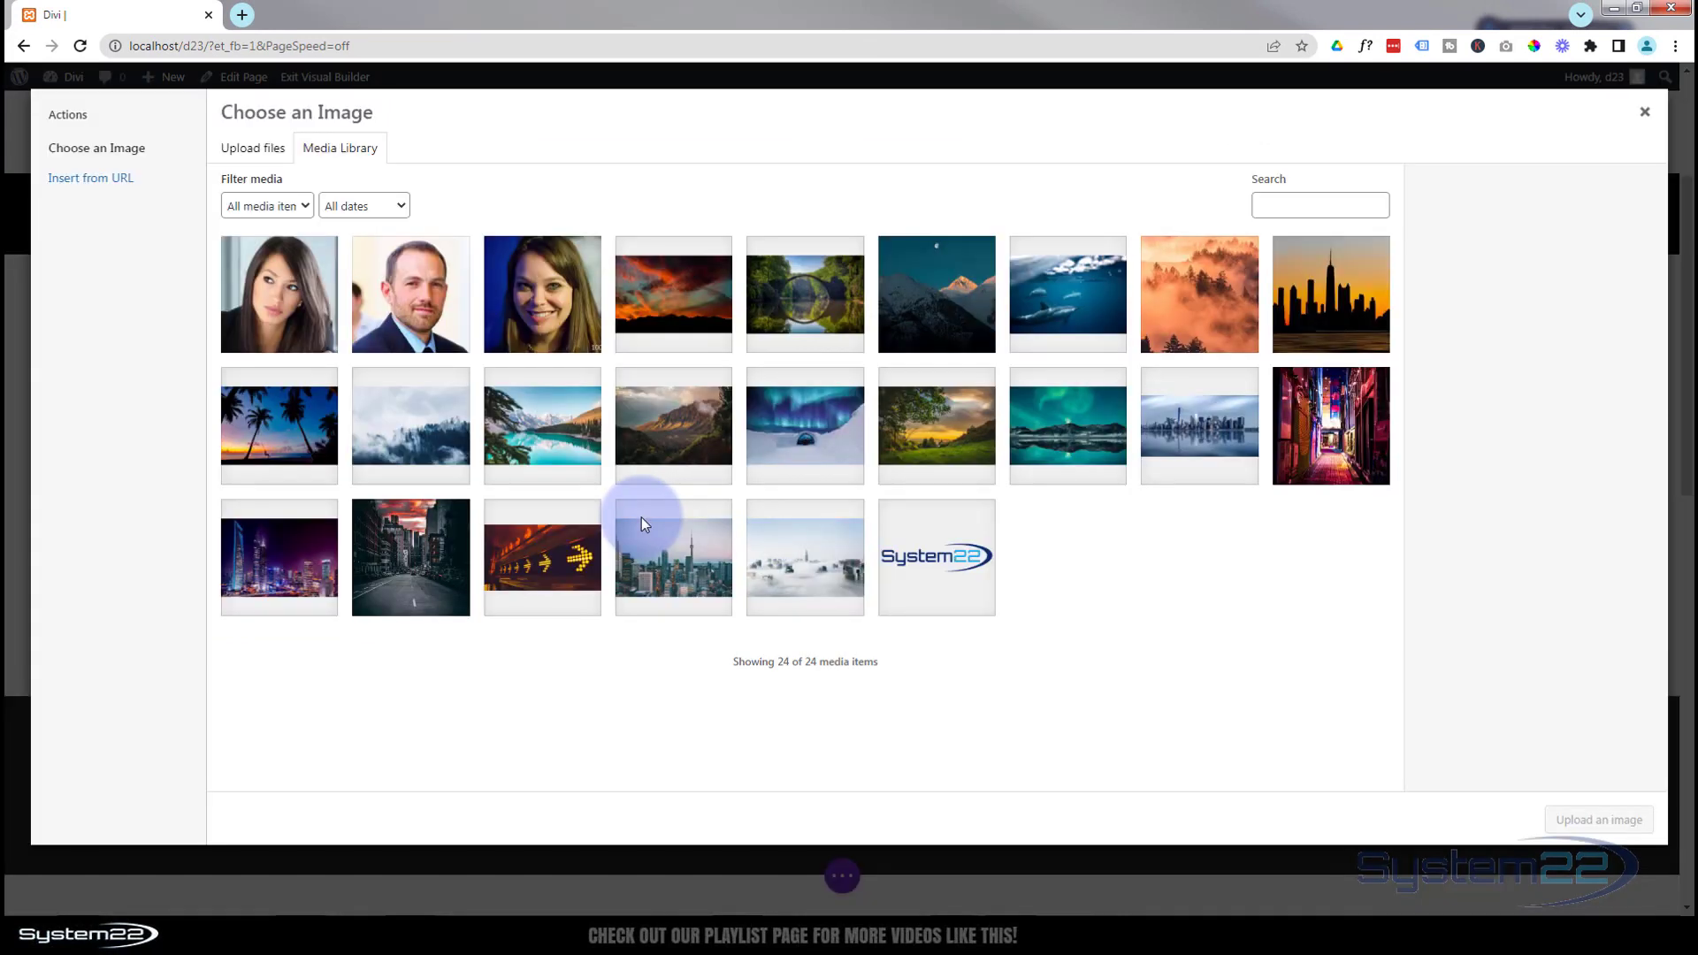
pyautogui.click(672, 433)
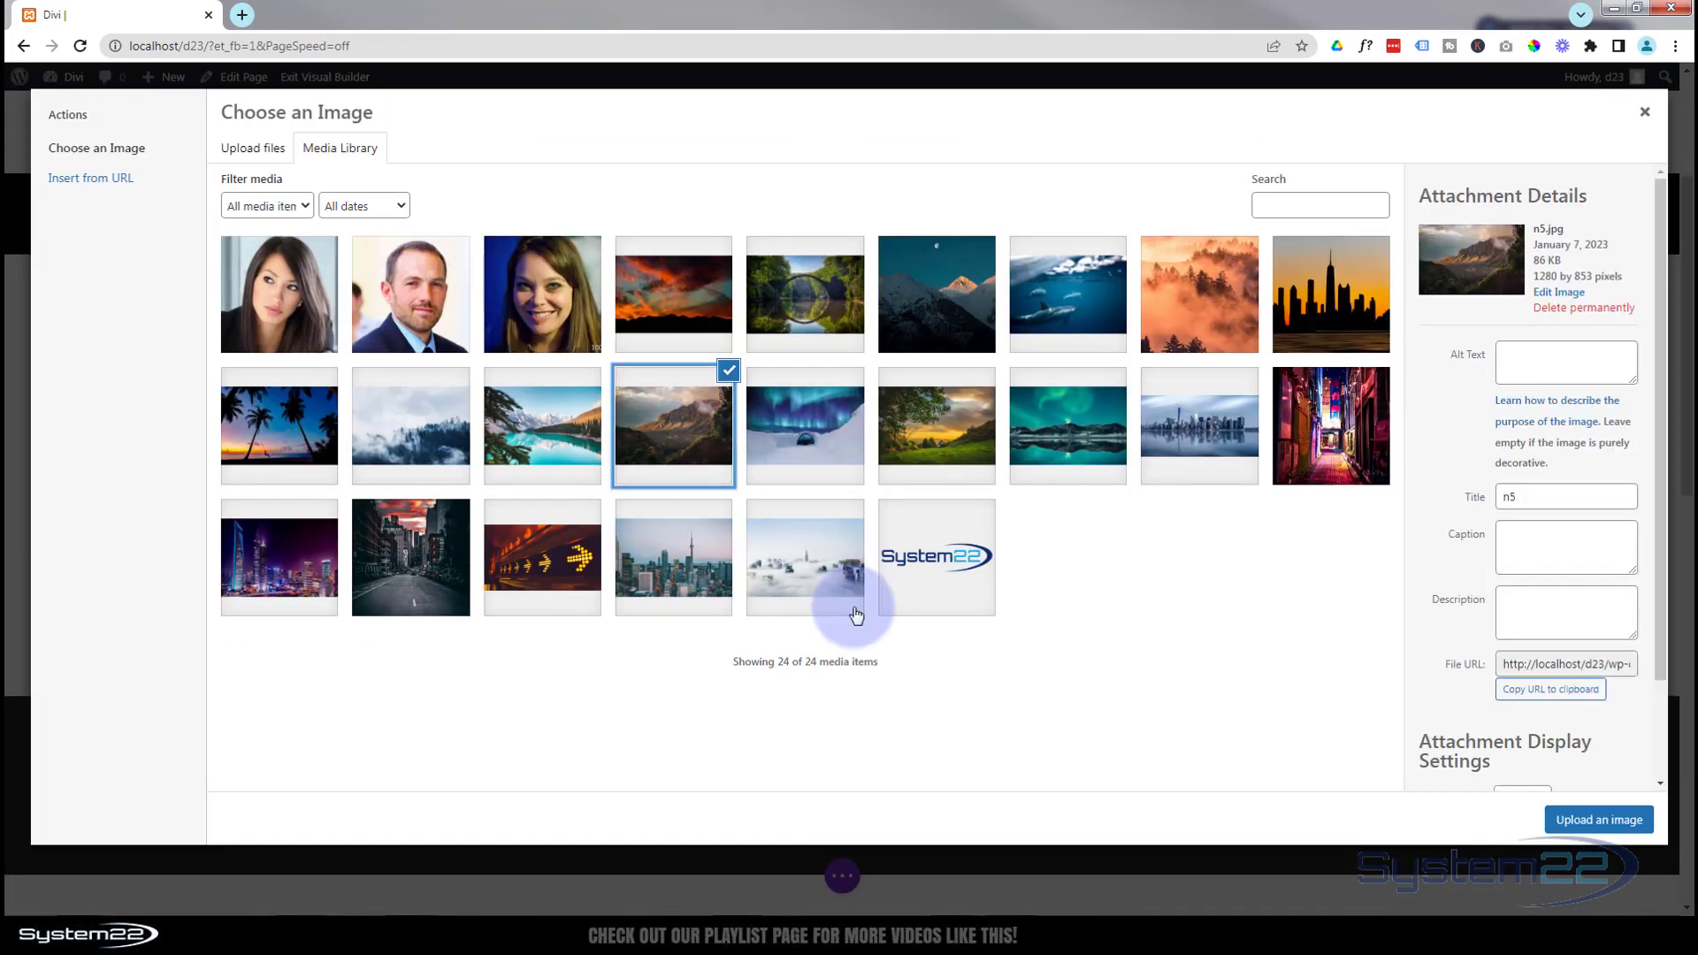
pyautogui.click(1583, 821)
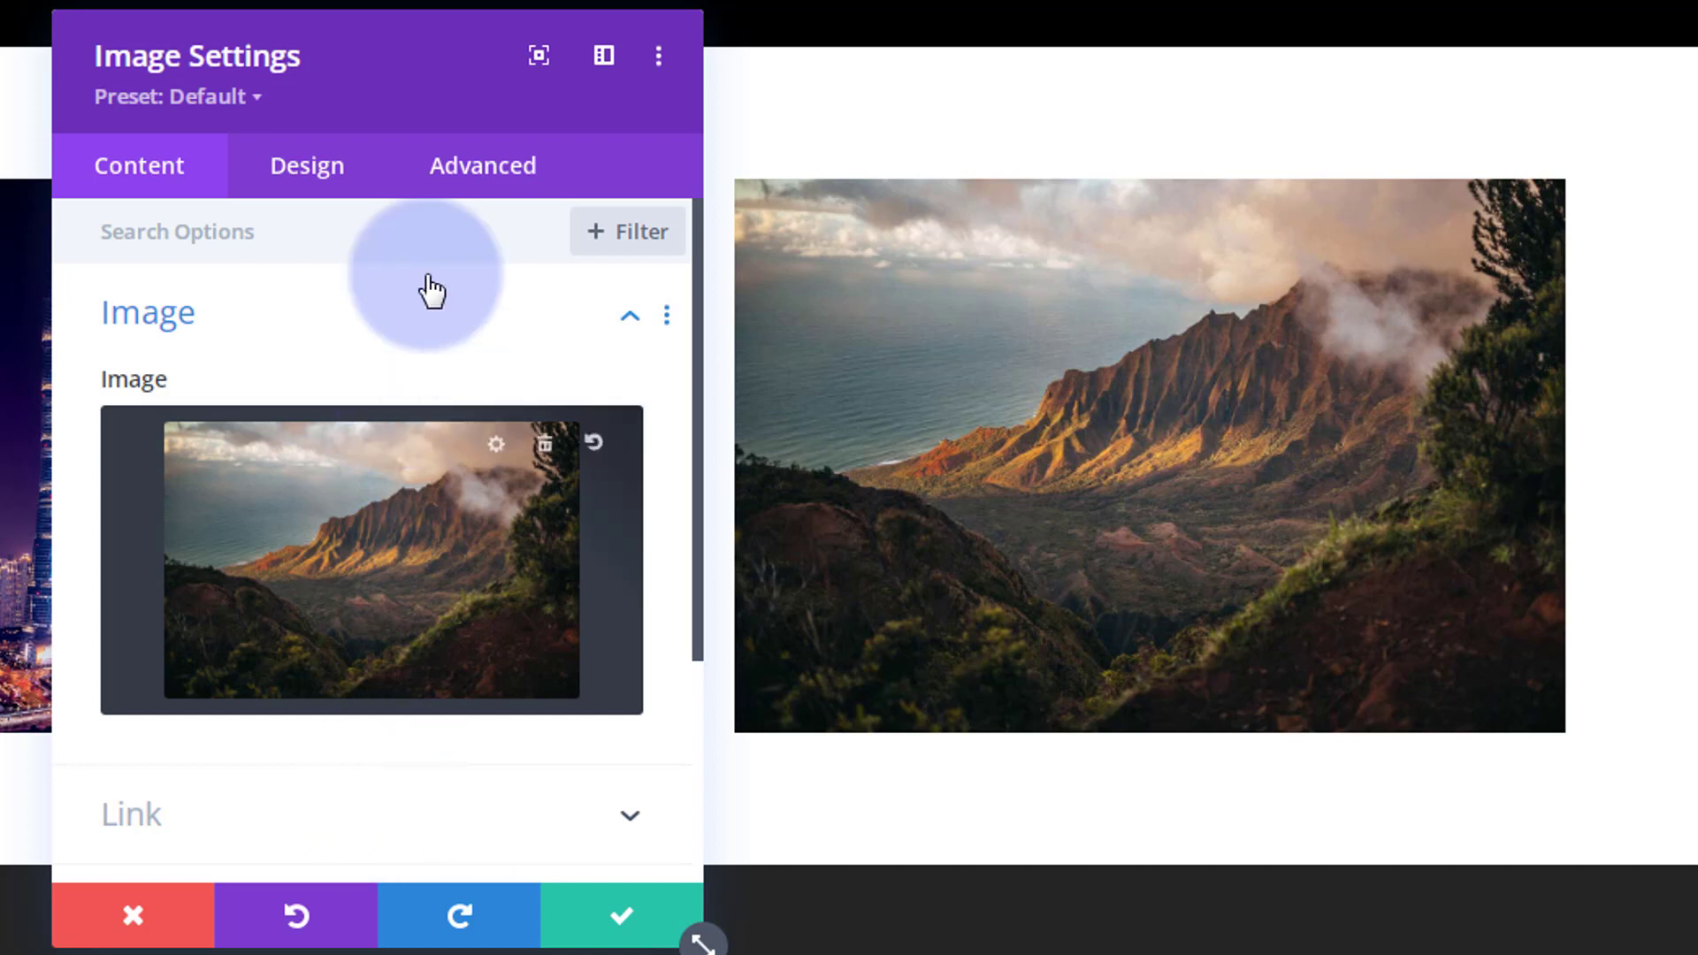
# Step: Add the declaration content:"Click Here!"; to the Image module's custom CSS for the After element
pyautogui.click(461, 188)
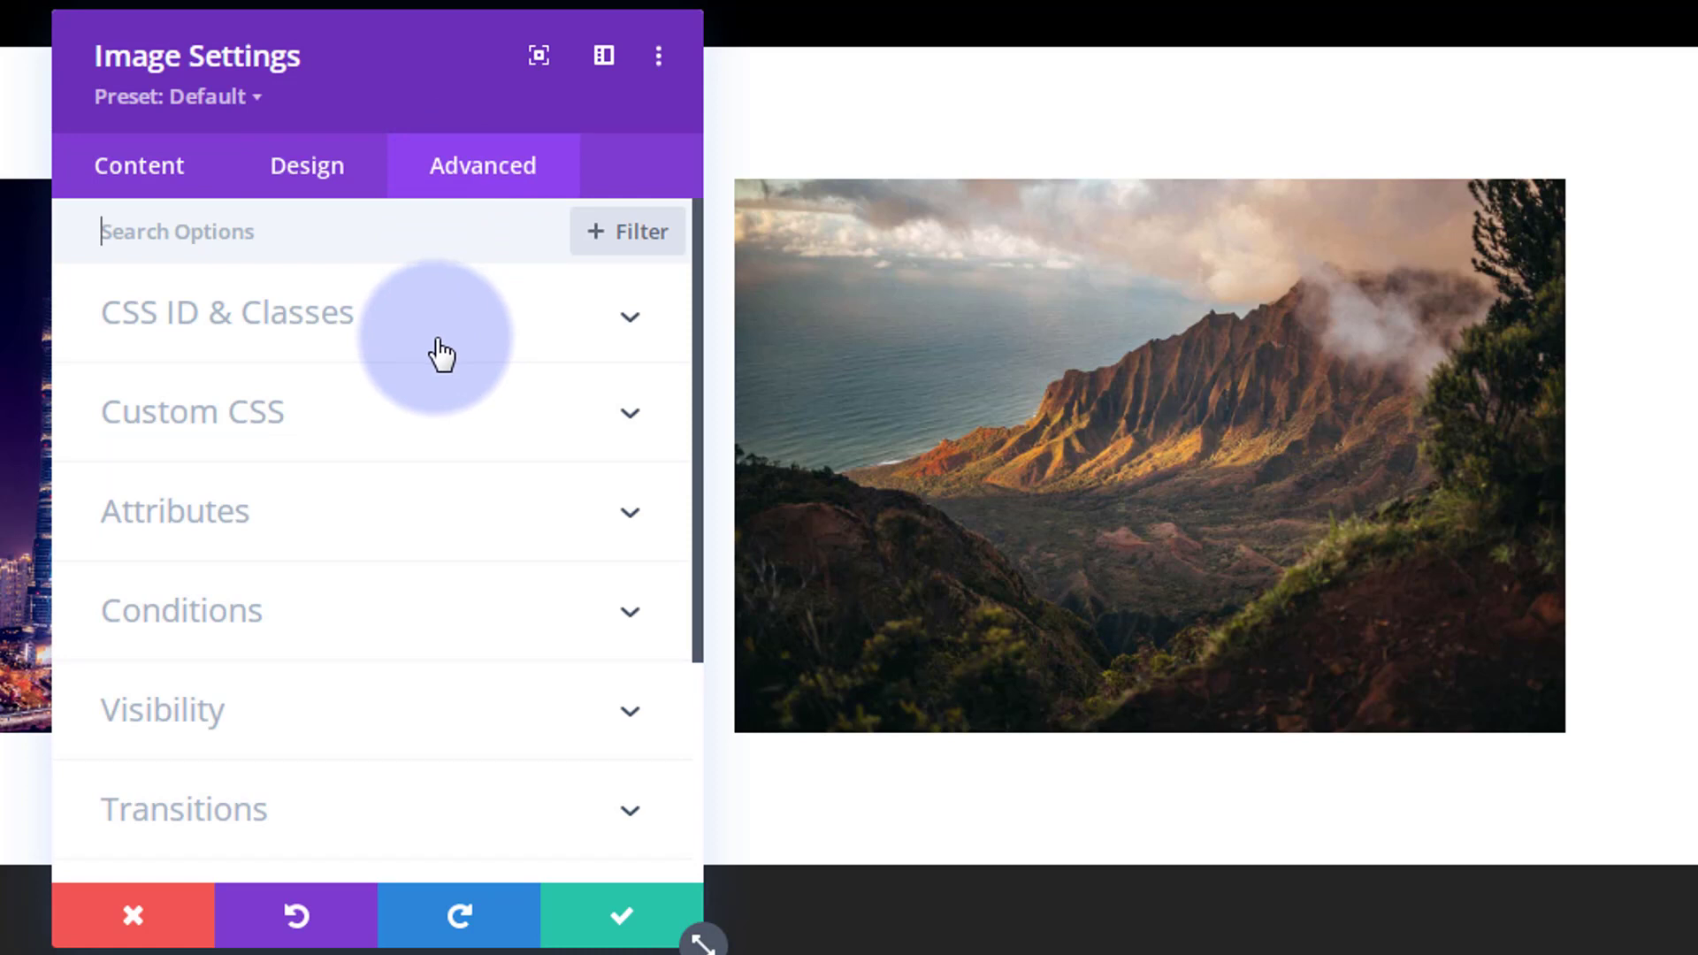
pyautogui.click(434, 426)
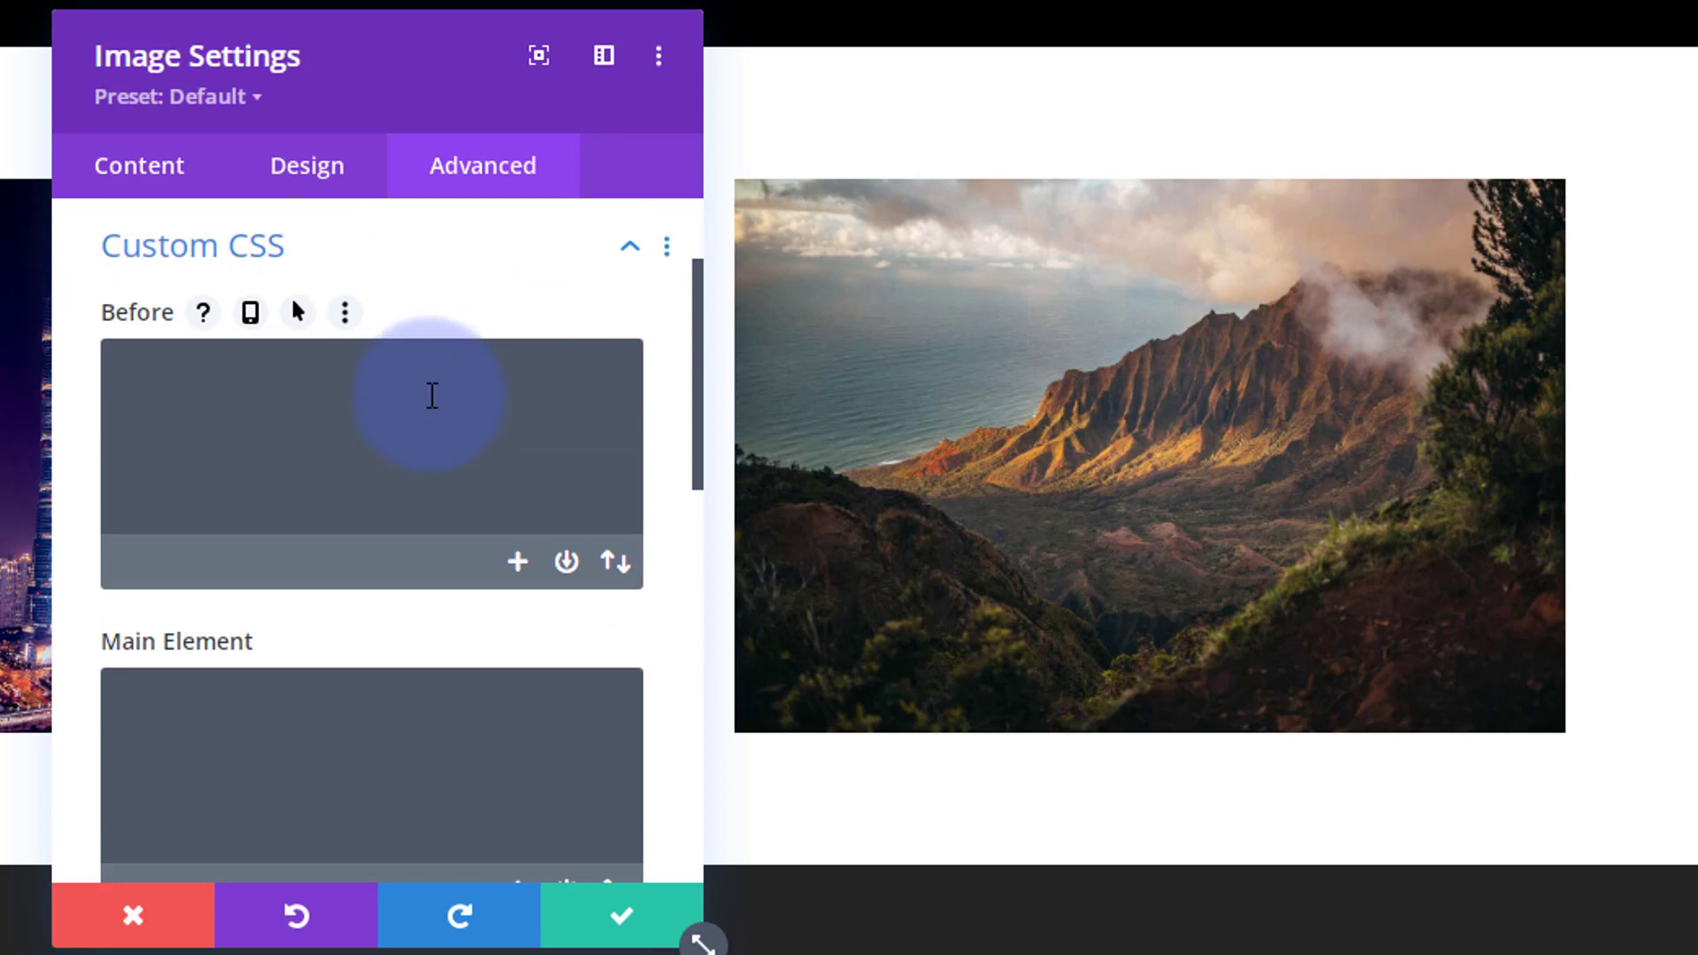
pyautogui.scroll(-3, 431, 390)
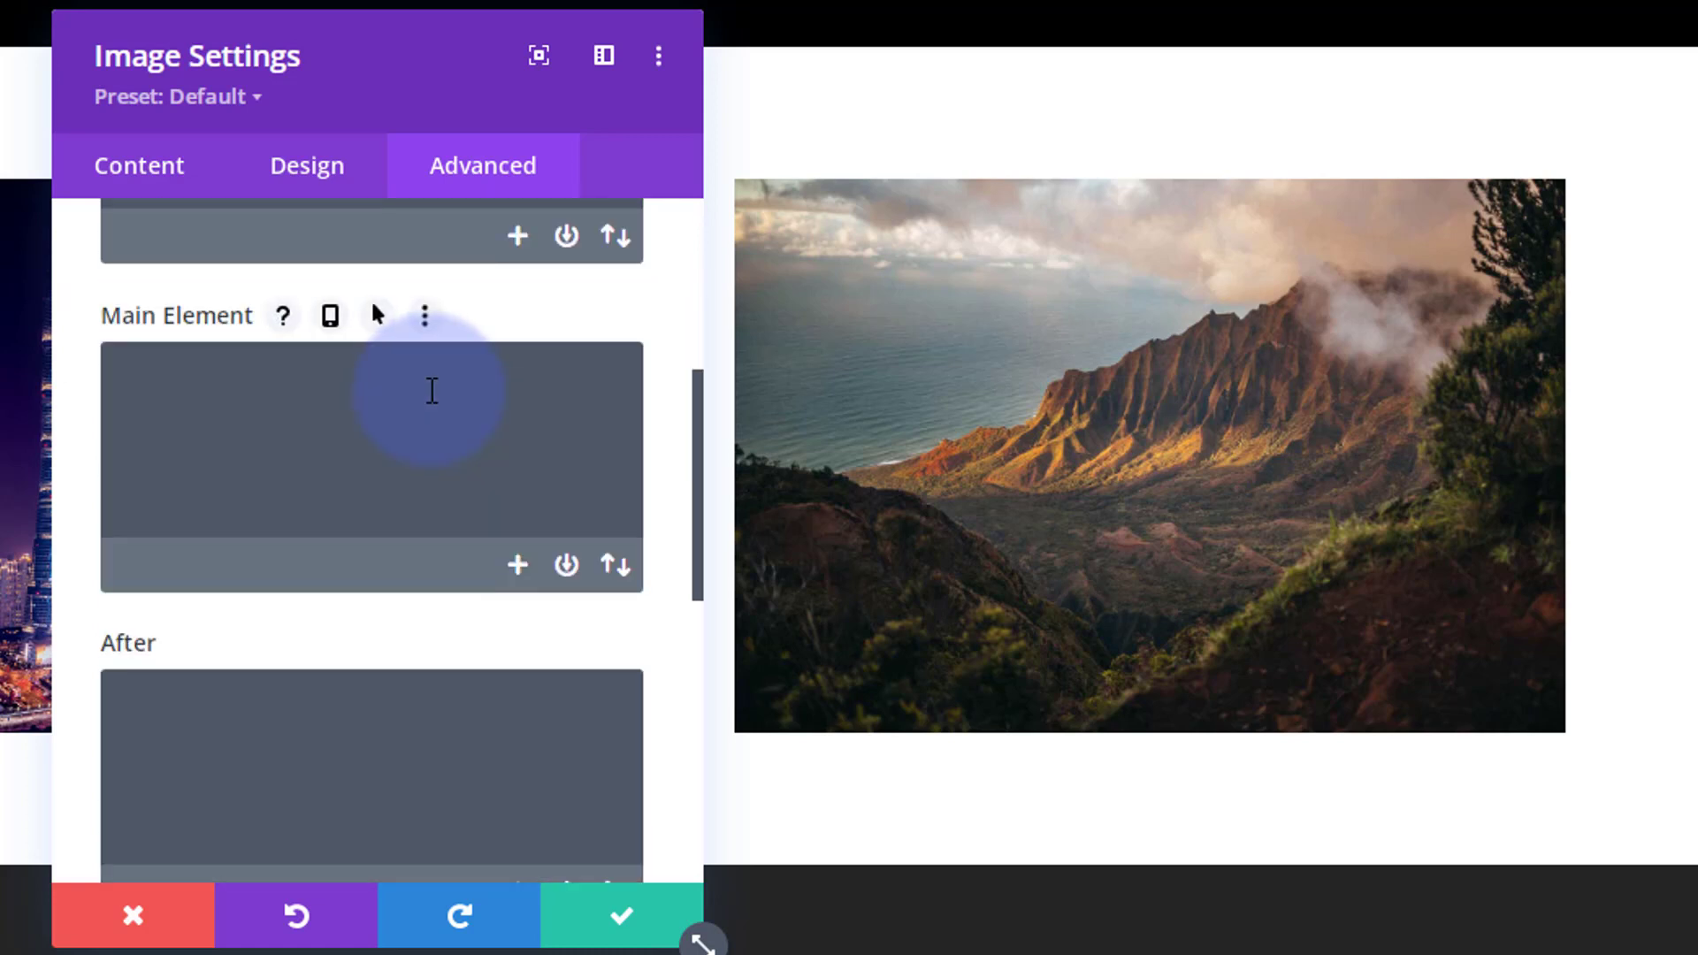
pyautogui.scroll(-4, 431, 390)
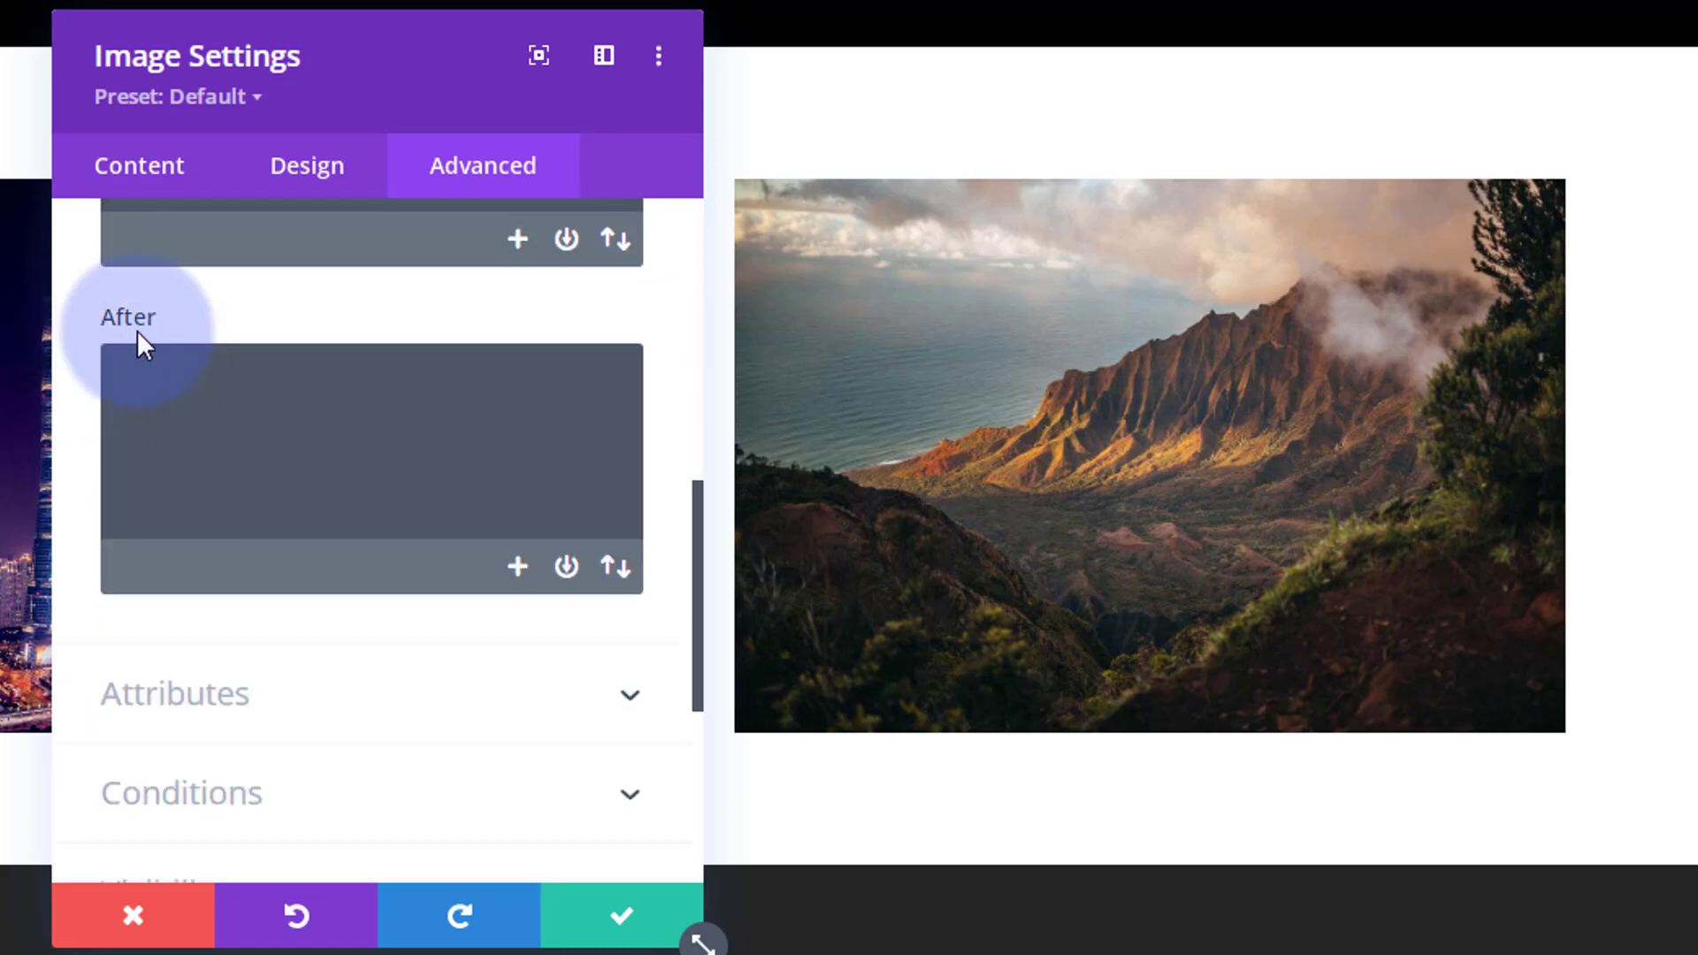
pyautogui.click(149, 397)
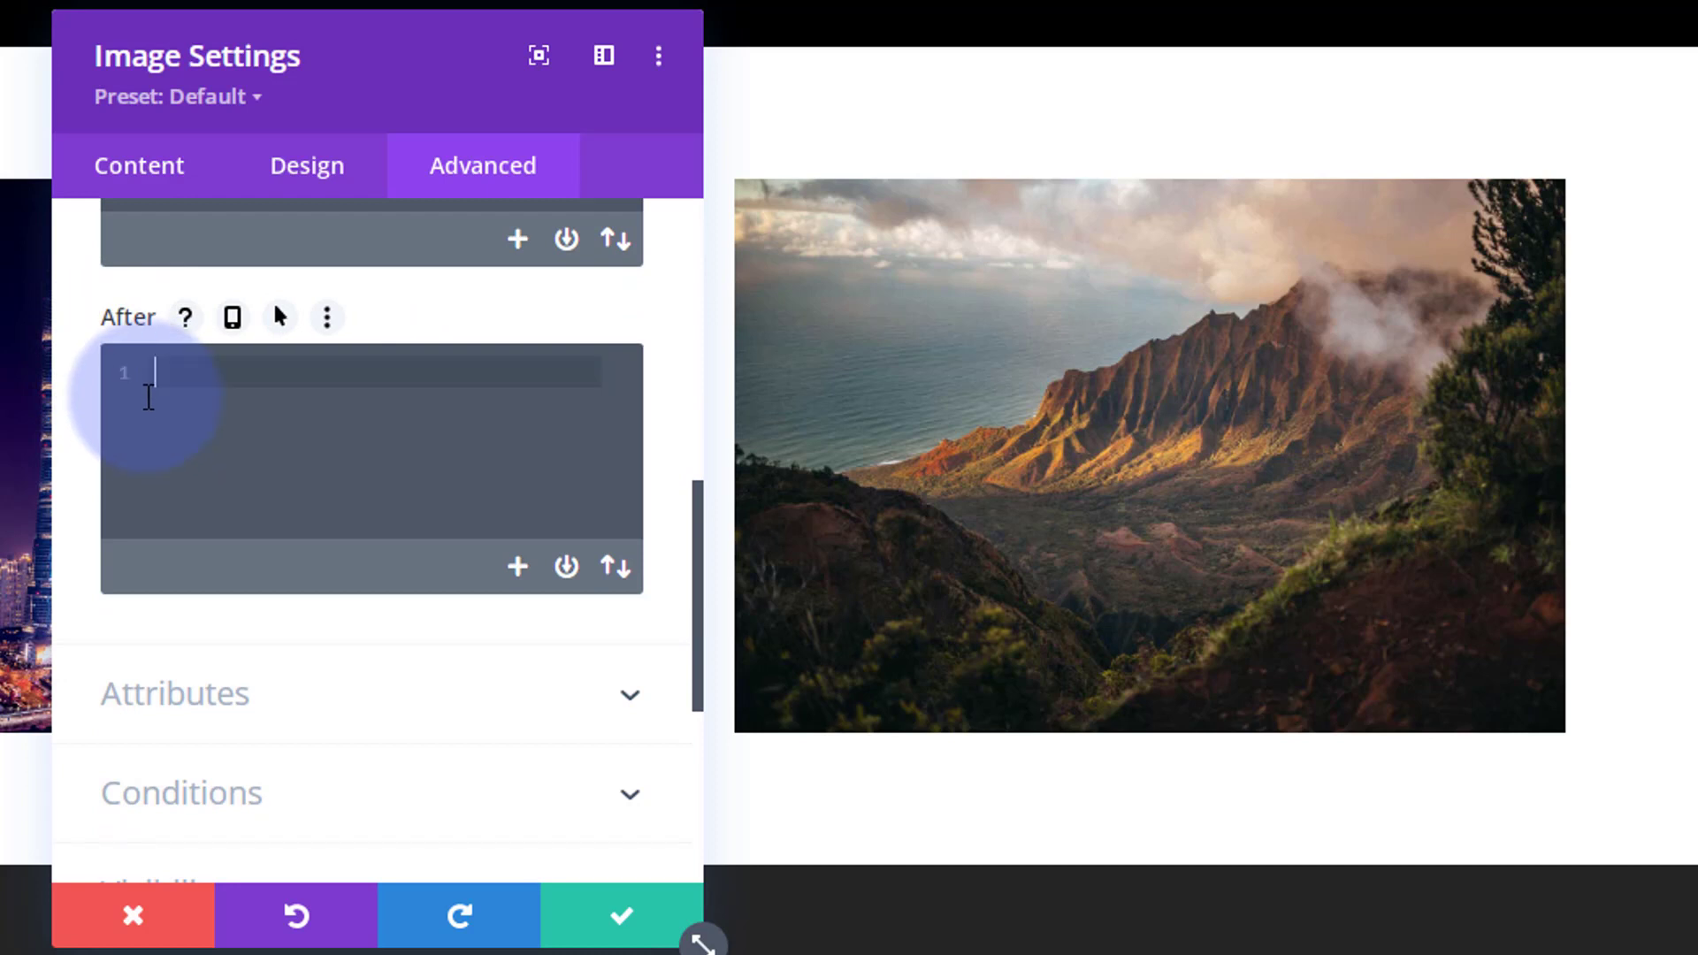
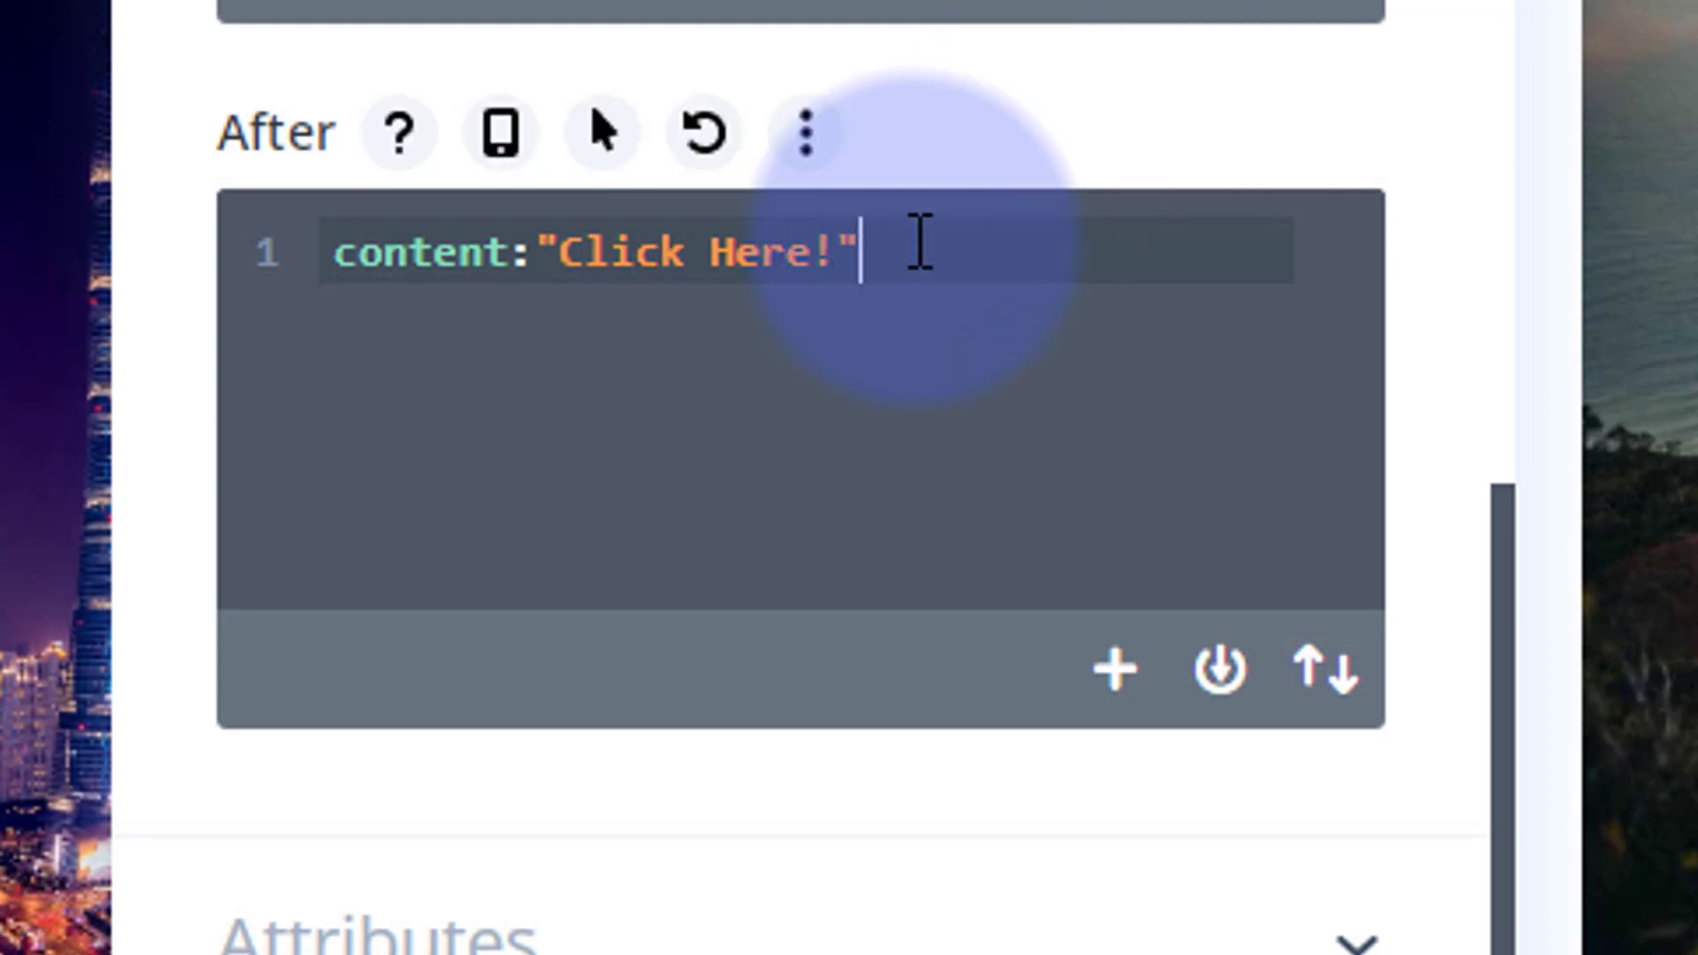
pyautogui.write(';')
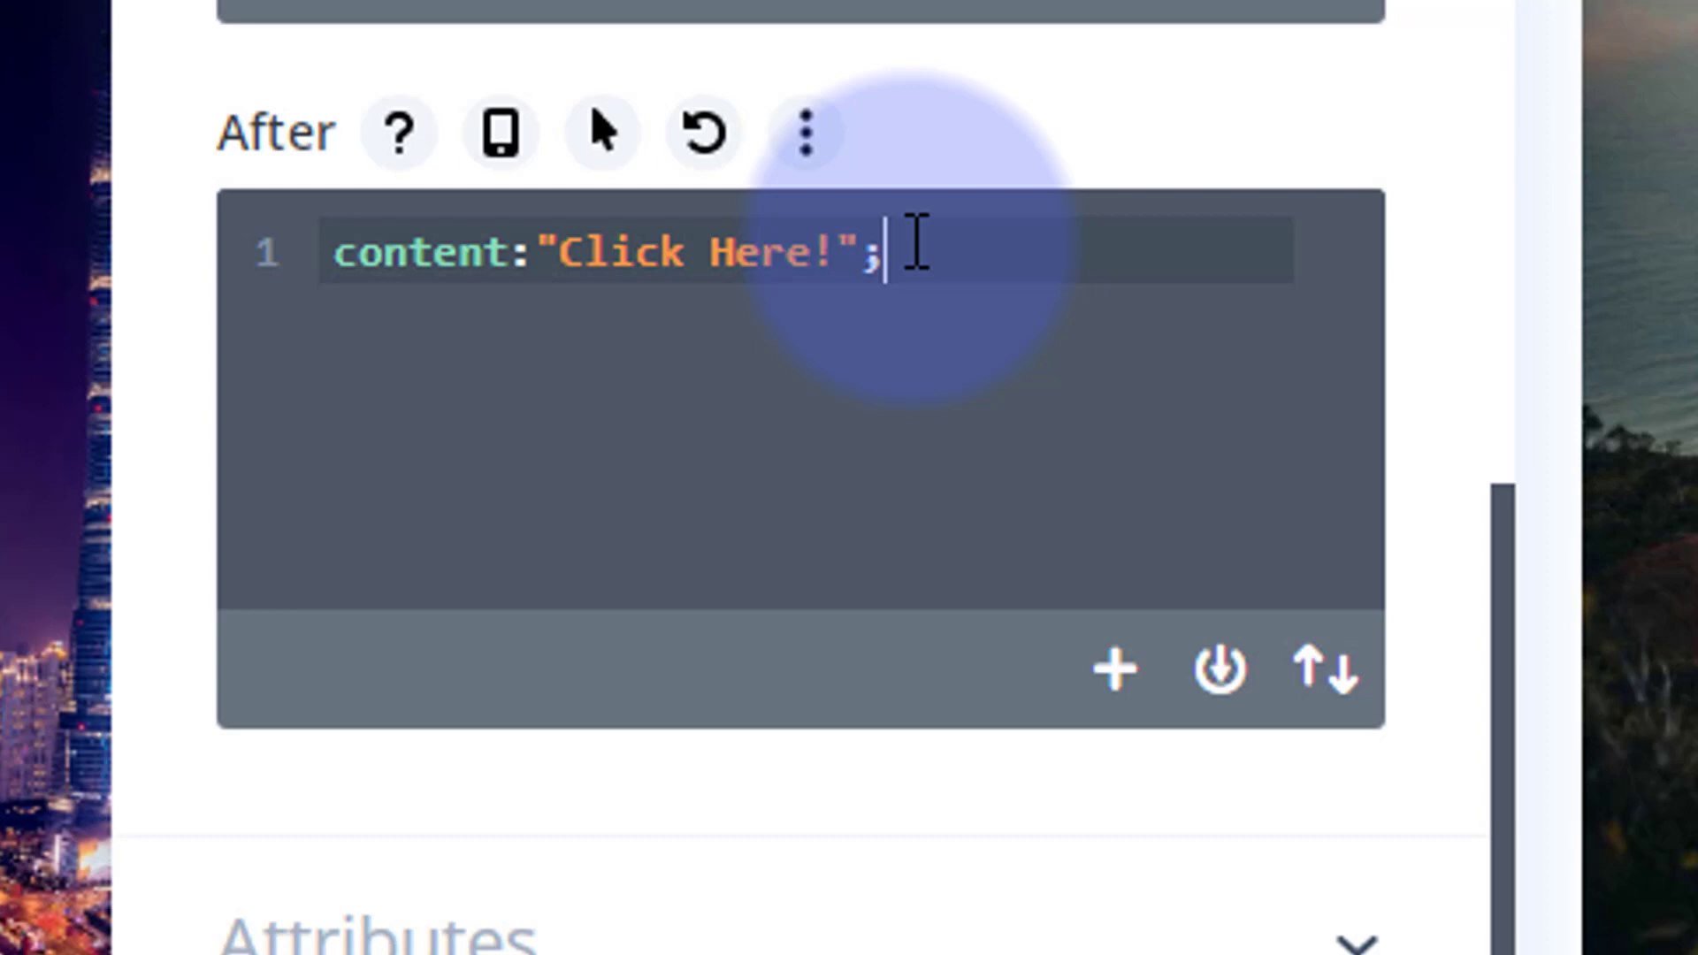
pyautogui.press('Return')
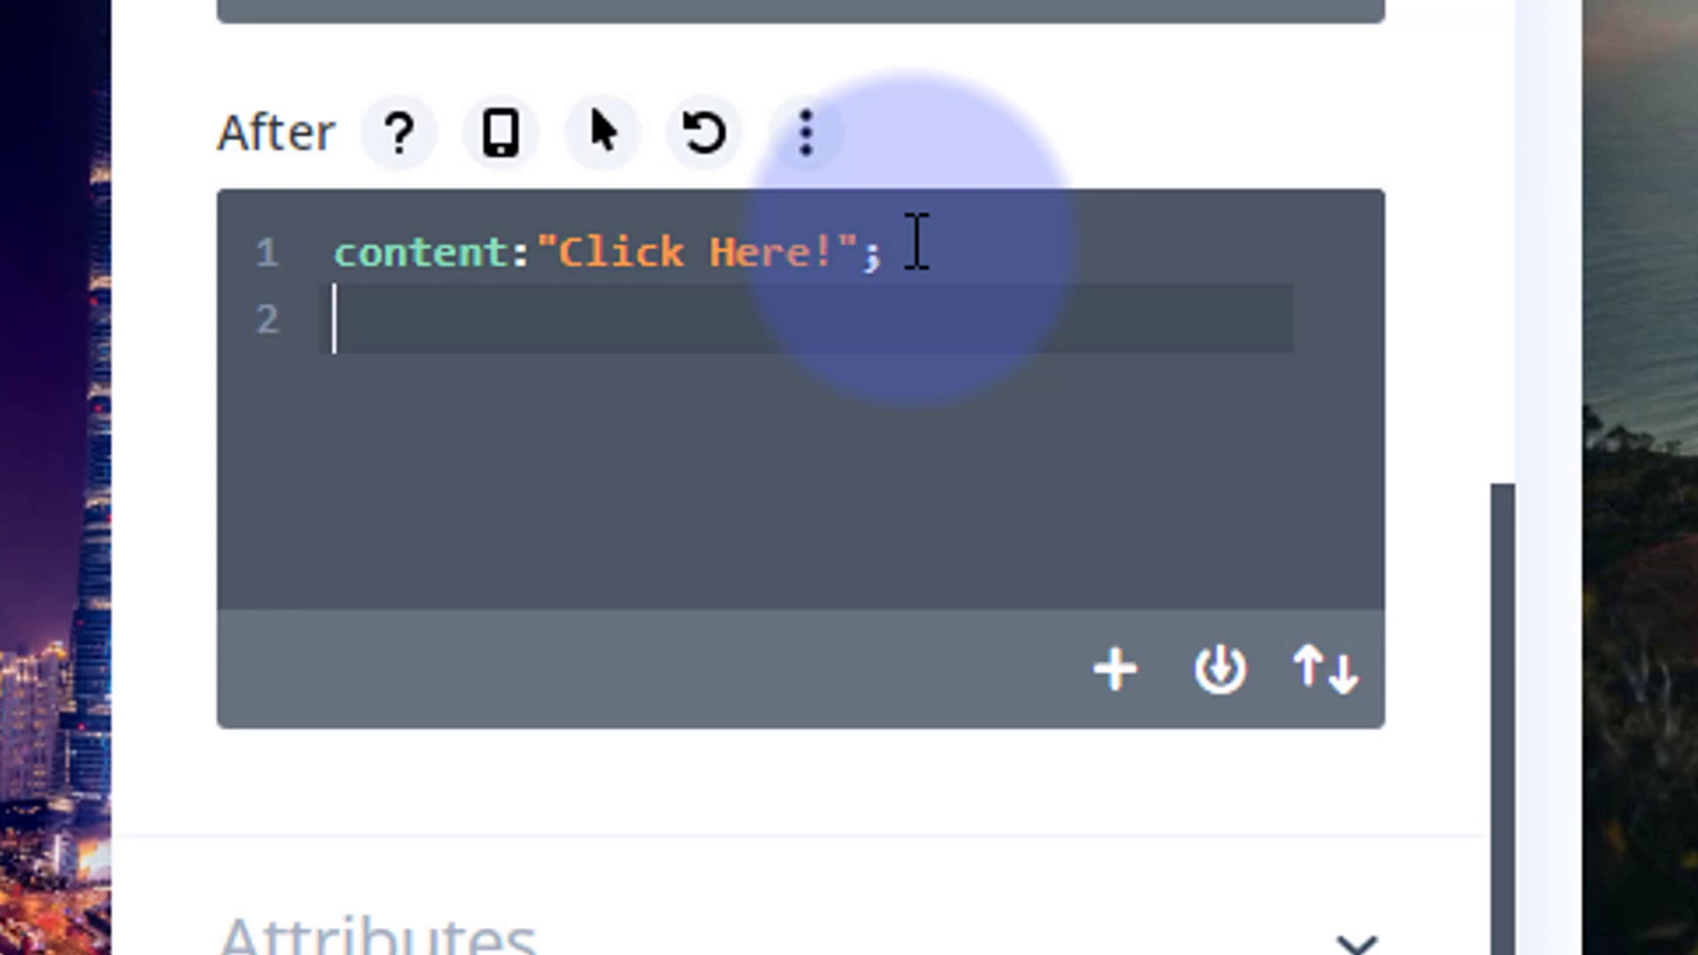
# Step: Extend the After element's CSS with position:absolute; top:50%; and left:50%; on separate lines
pyautogui.write('posi')
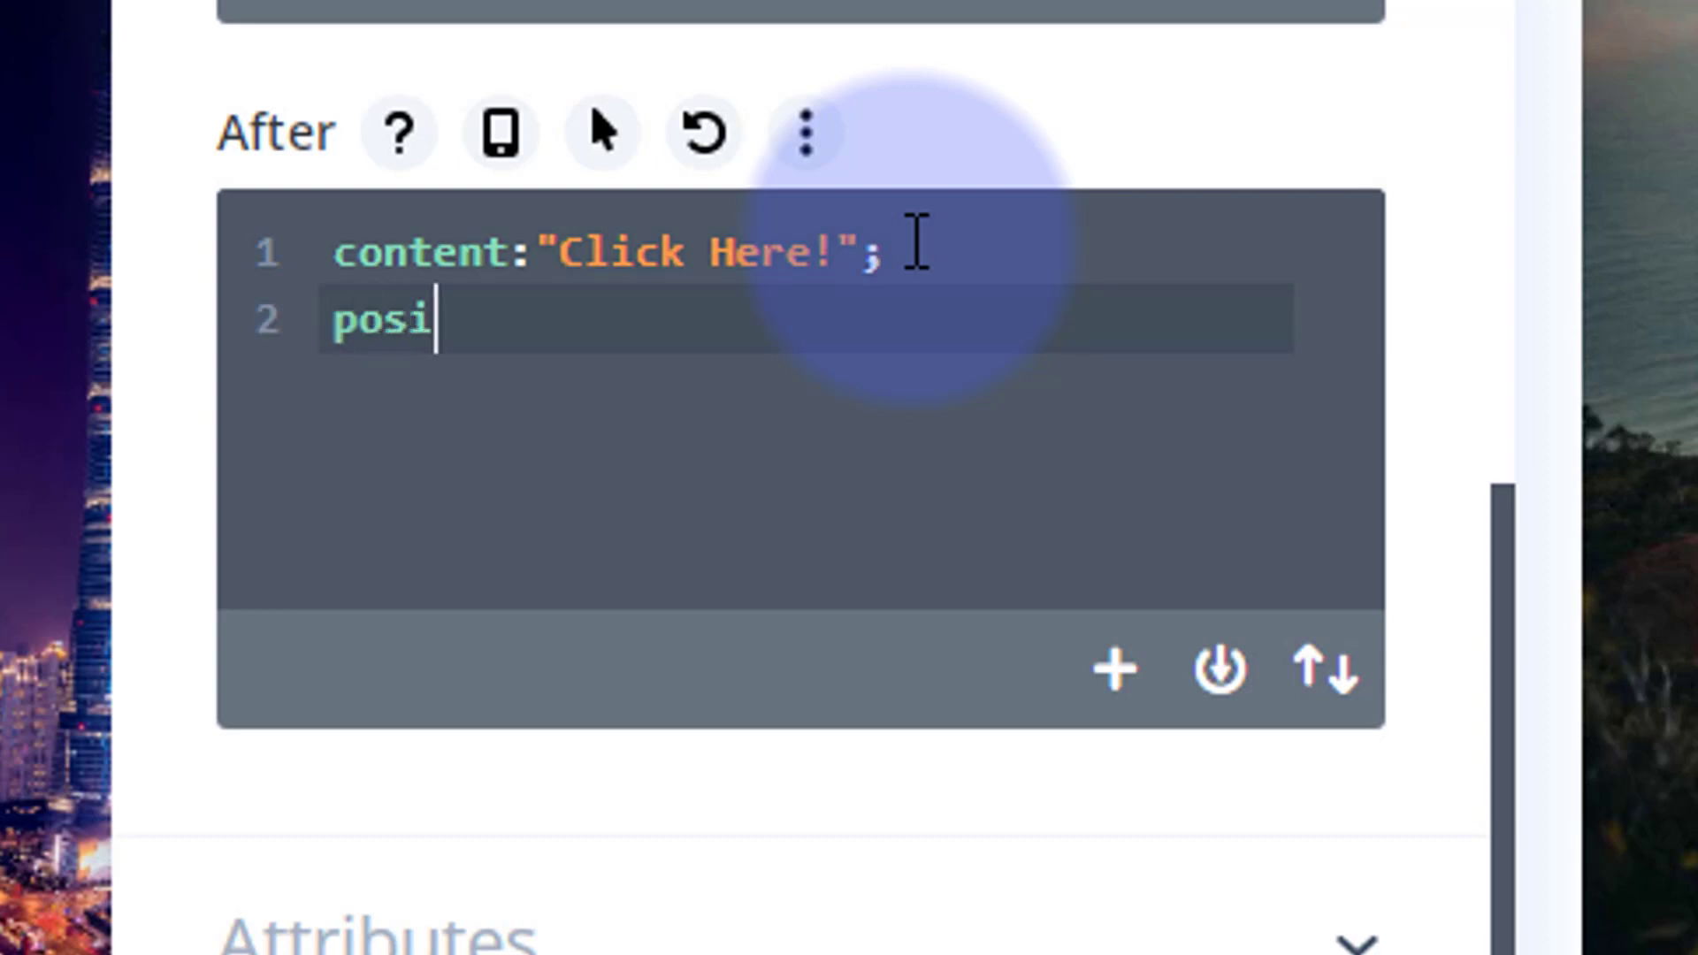
pyautogui.write('tion:absolute')
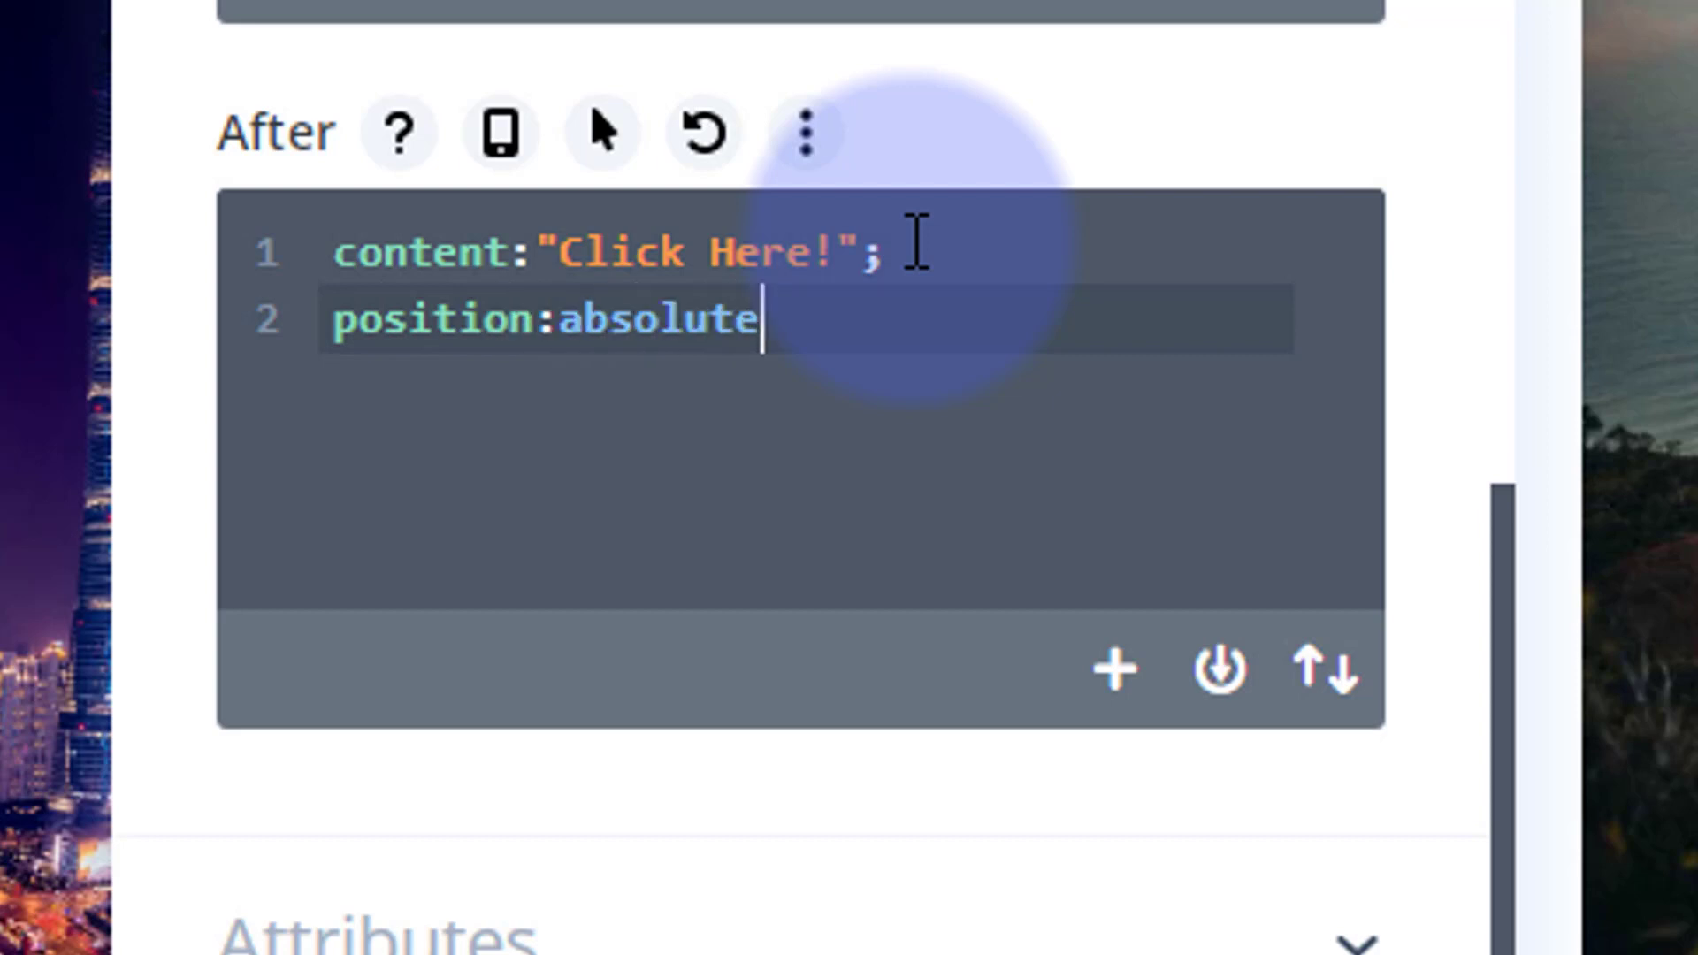
pyautogui.write(';')
pyautogui.press('Return')
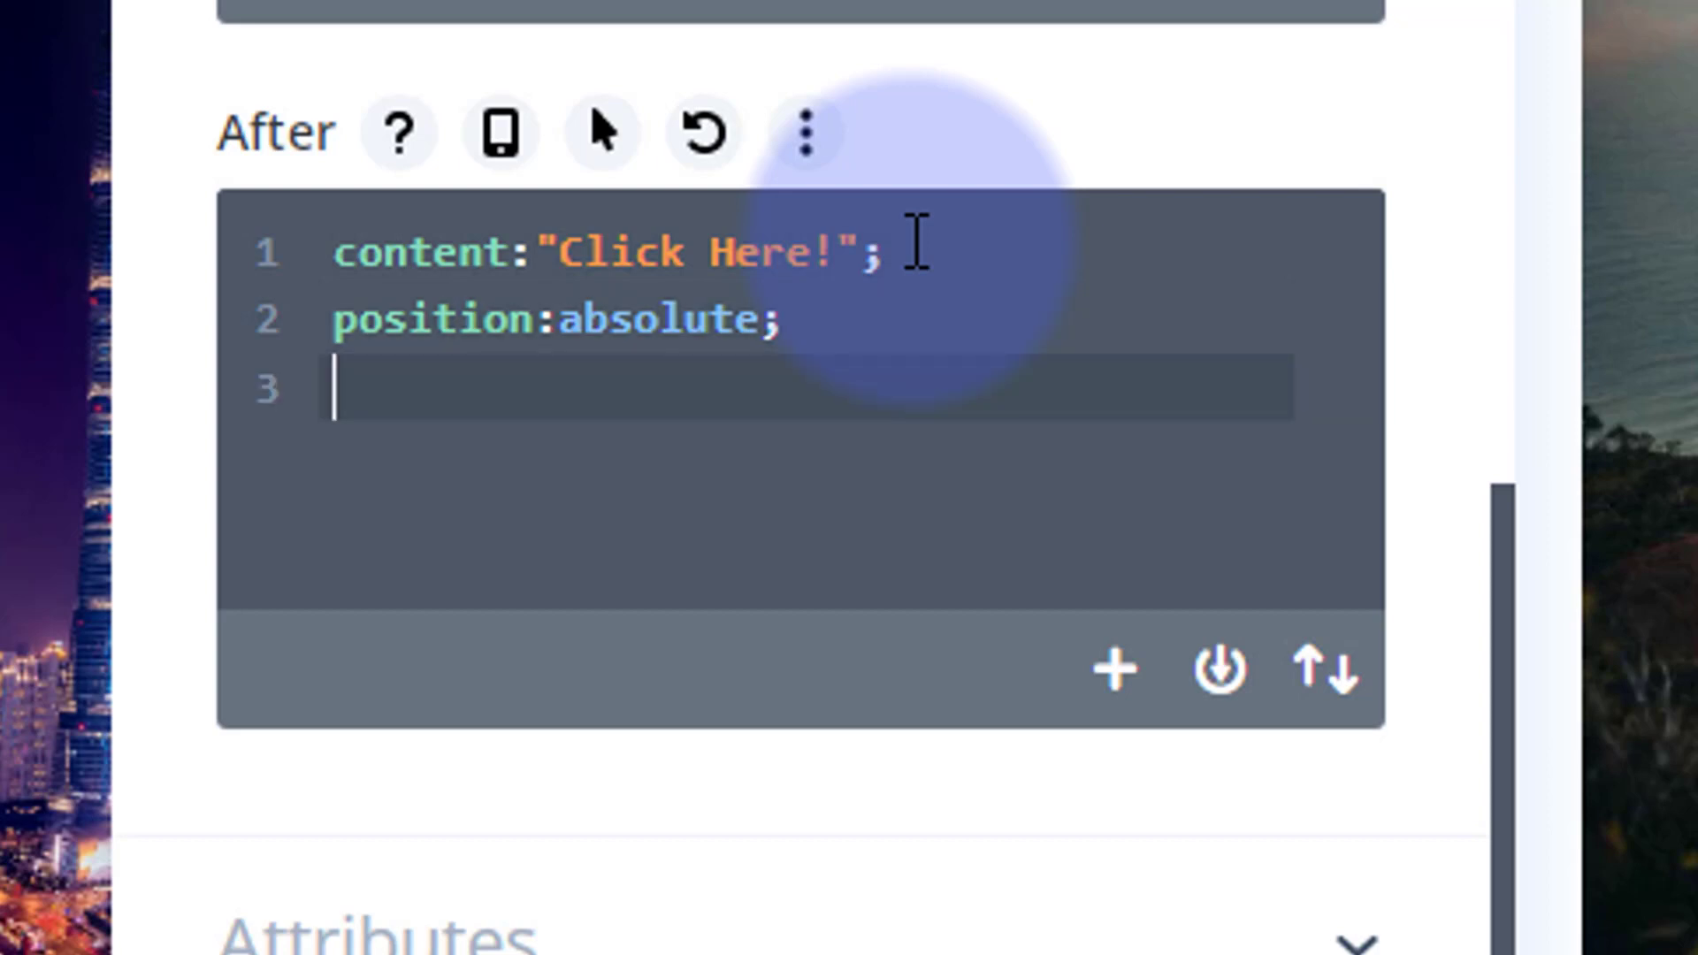
pyautogui.write('top:')
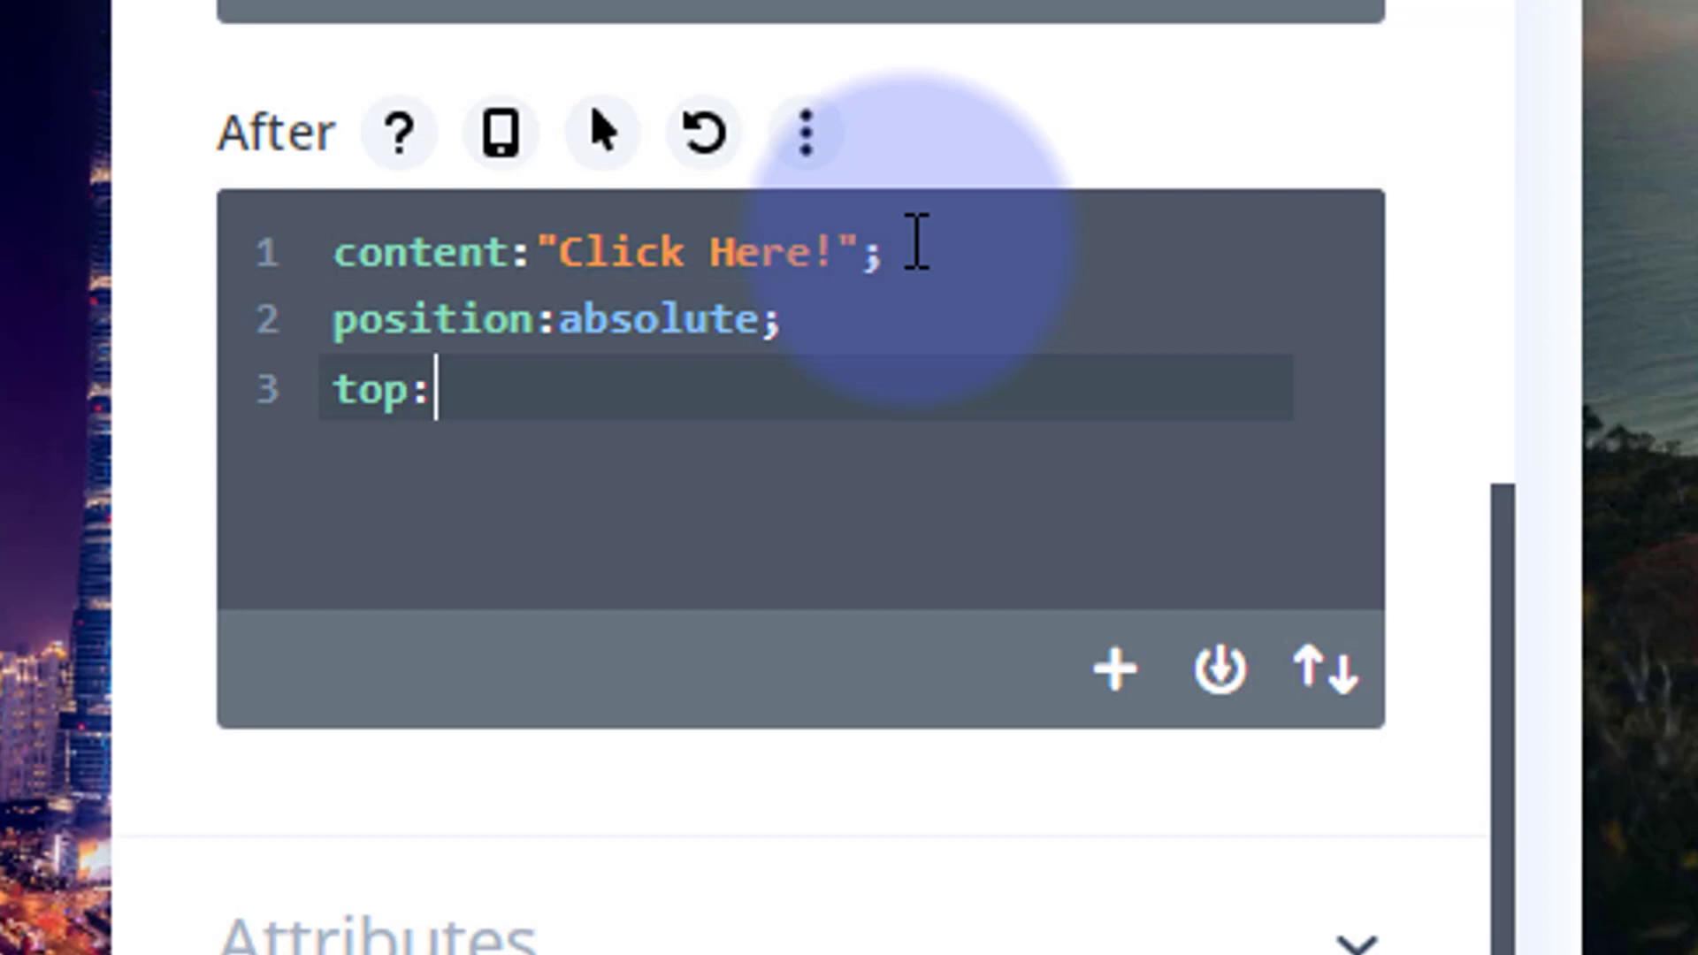
pyautogui.write('50%')
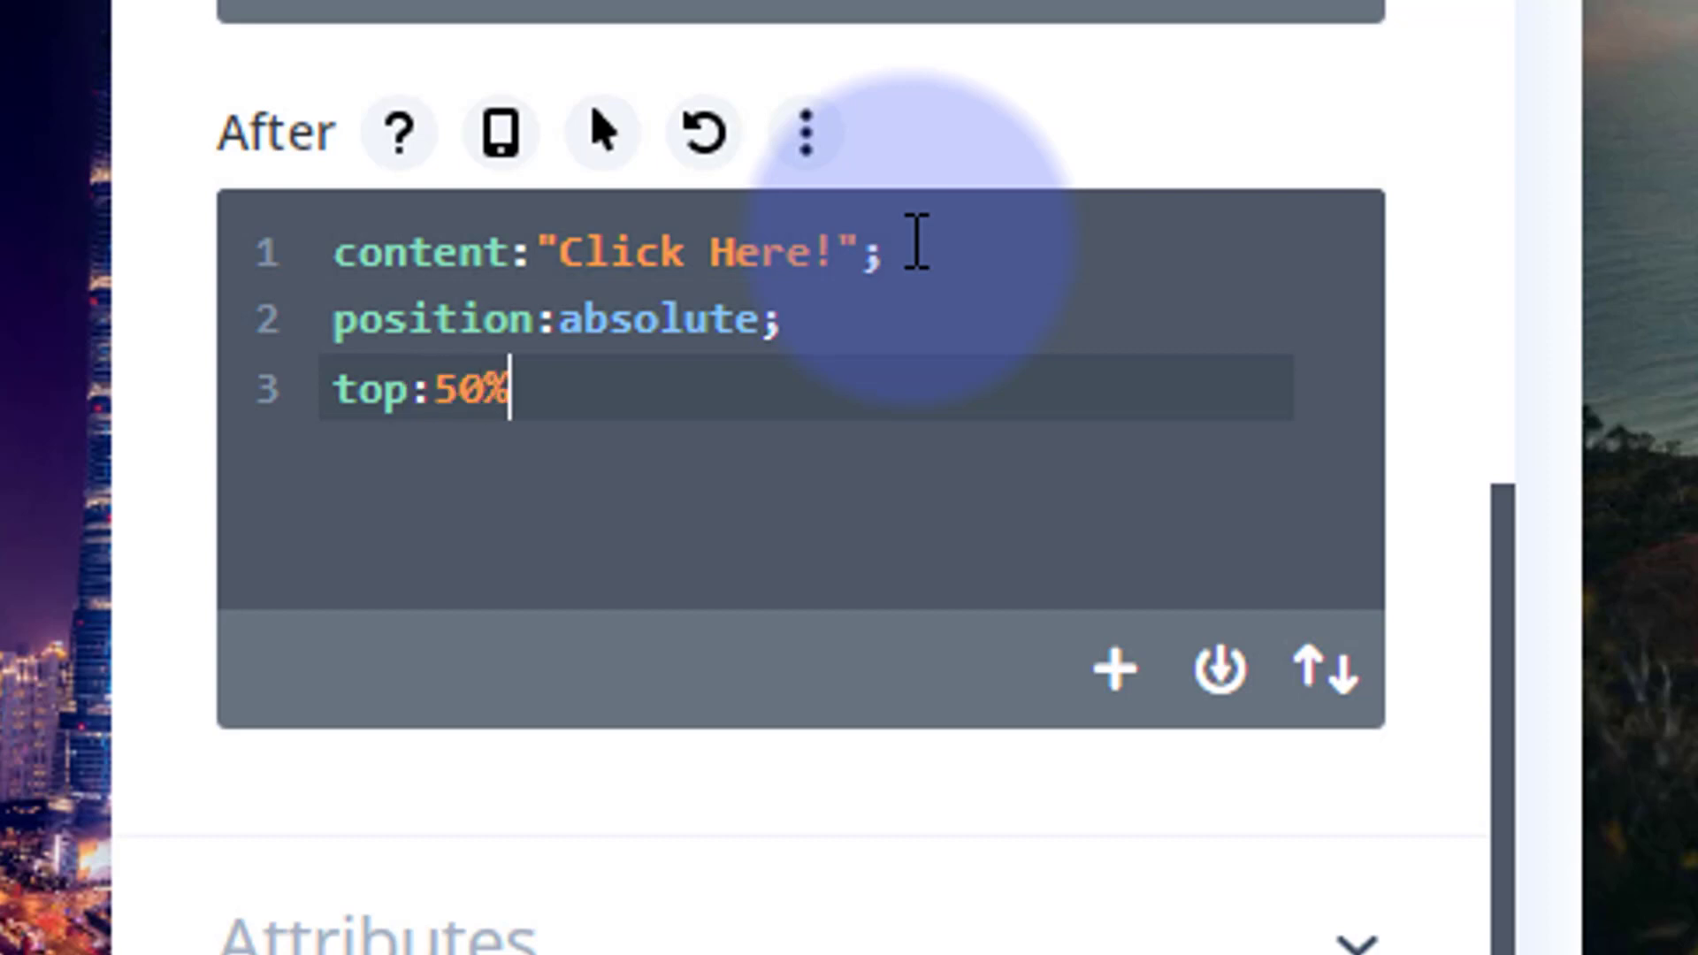
pyautogui.write(';')
pyautogui.press('Return')
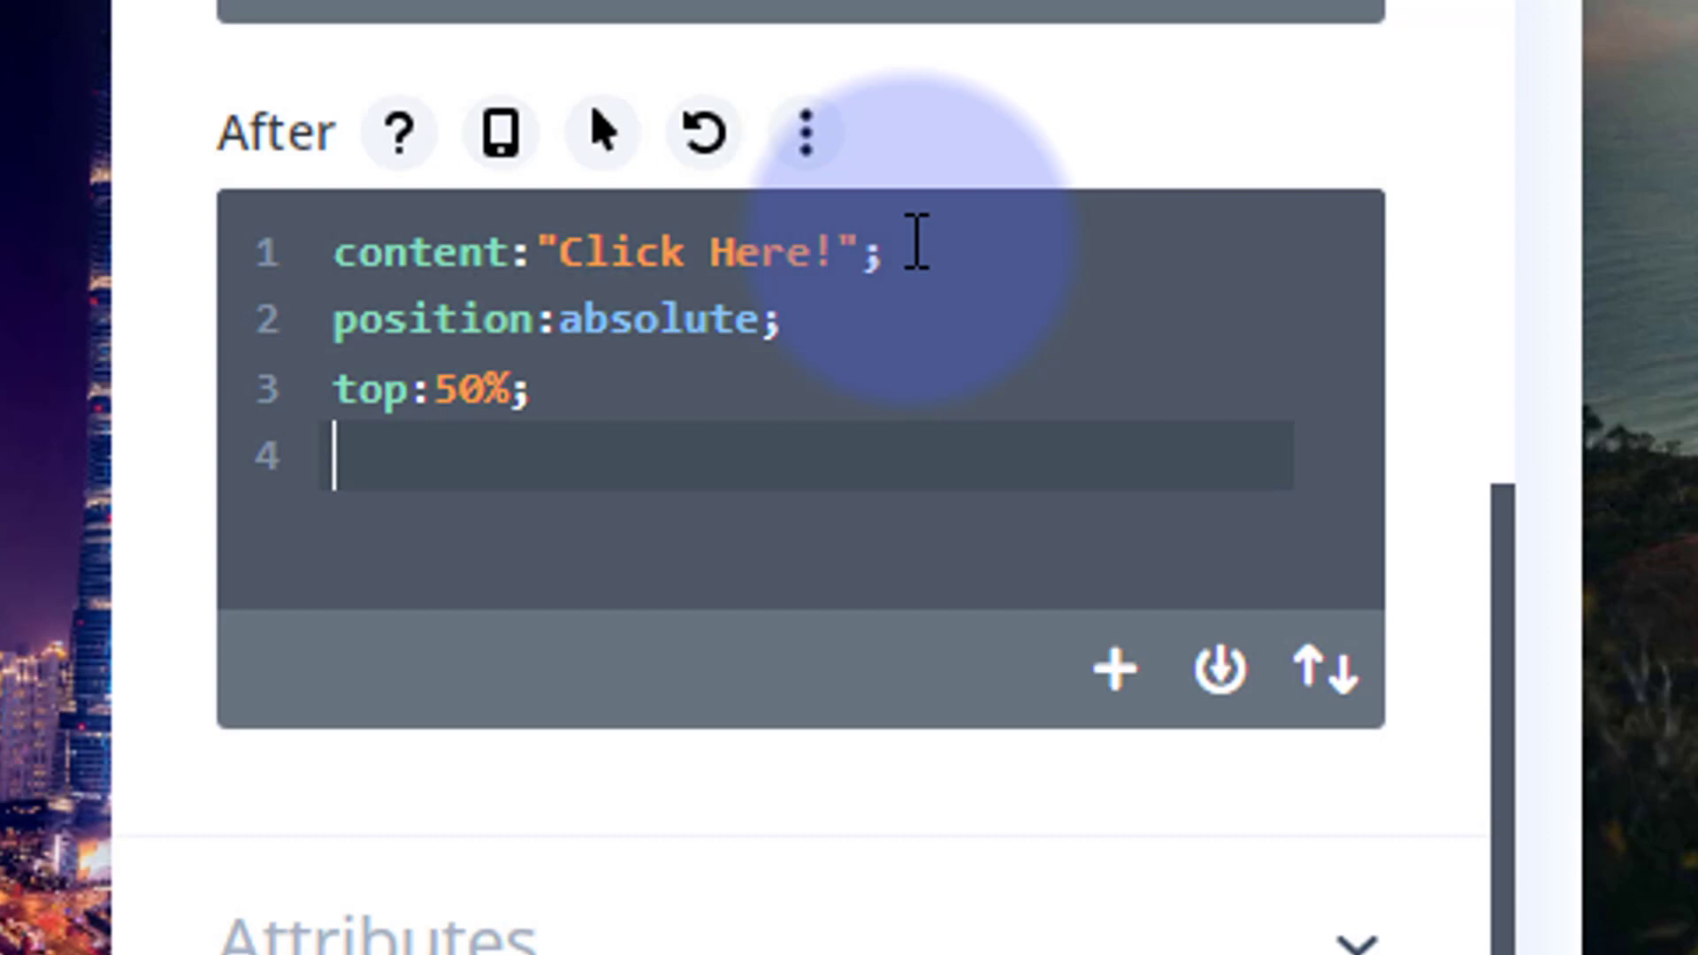
pyautogui.write('left:')
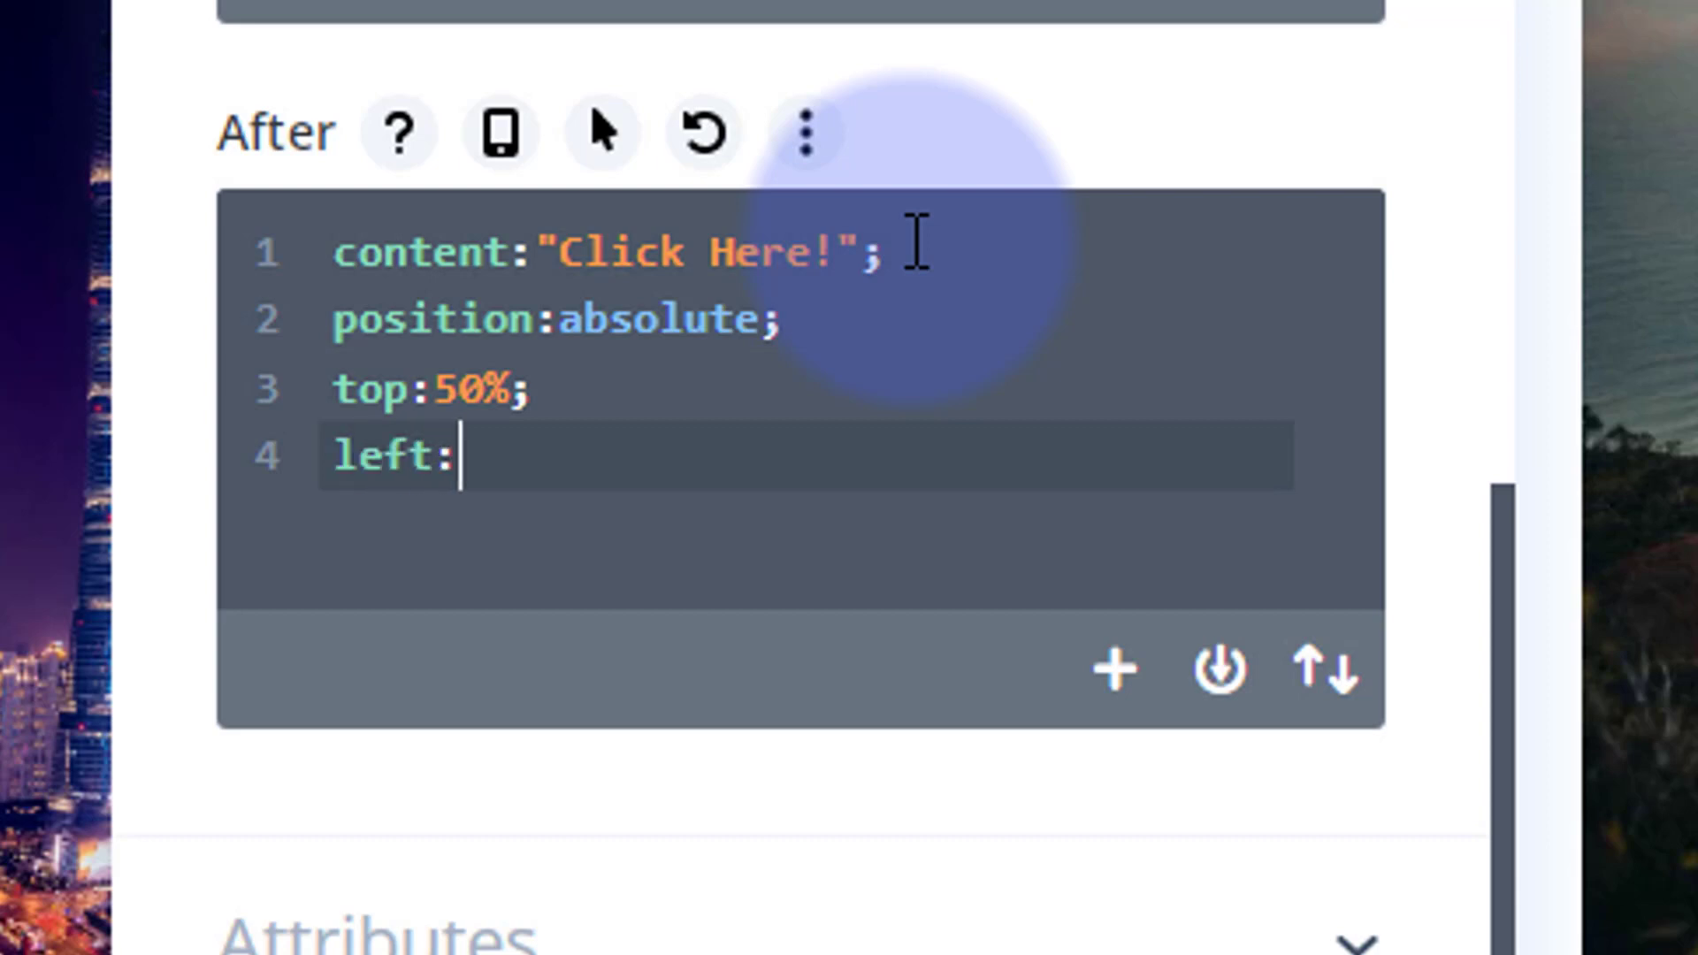
pyautogui.write('50%;')
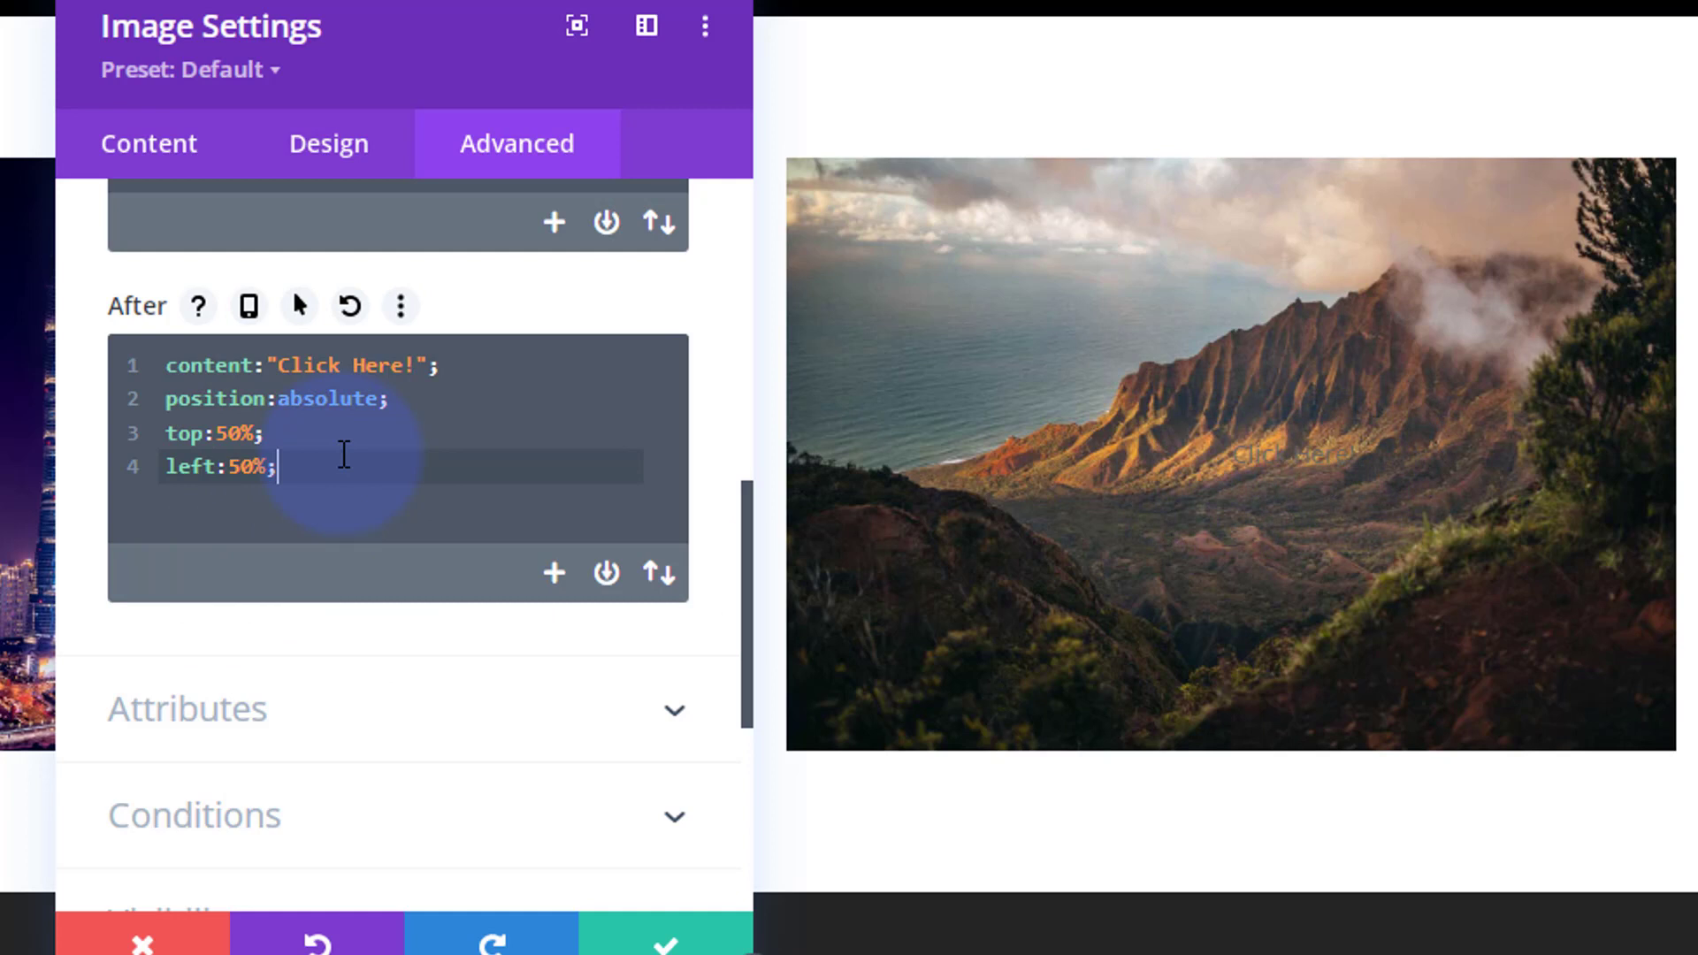
# Step: Add the declaration transform:translate(50%,50%); on a new line of the After element's CSS
pyautogui.press('Return')
pyautogui.write('transfor')
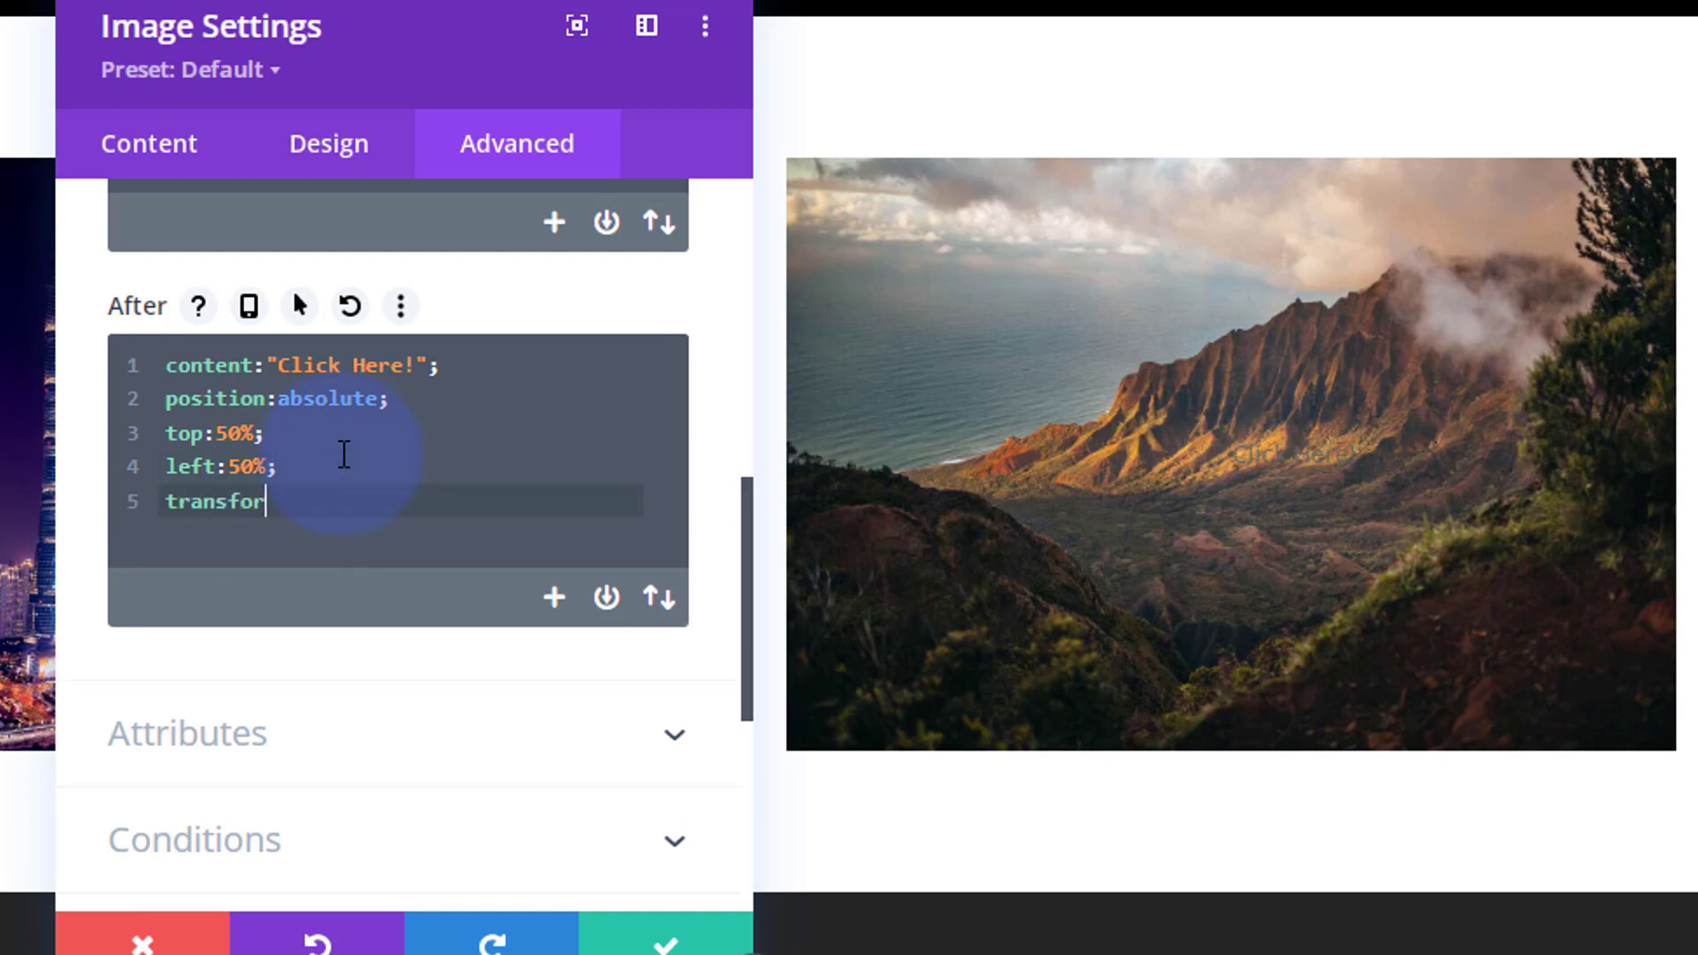
pyautogui.write('m:tr')
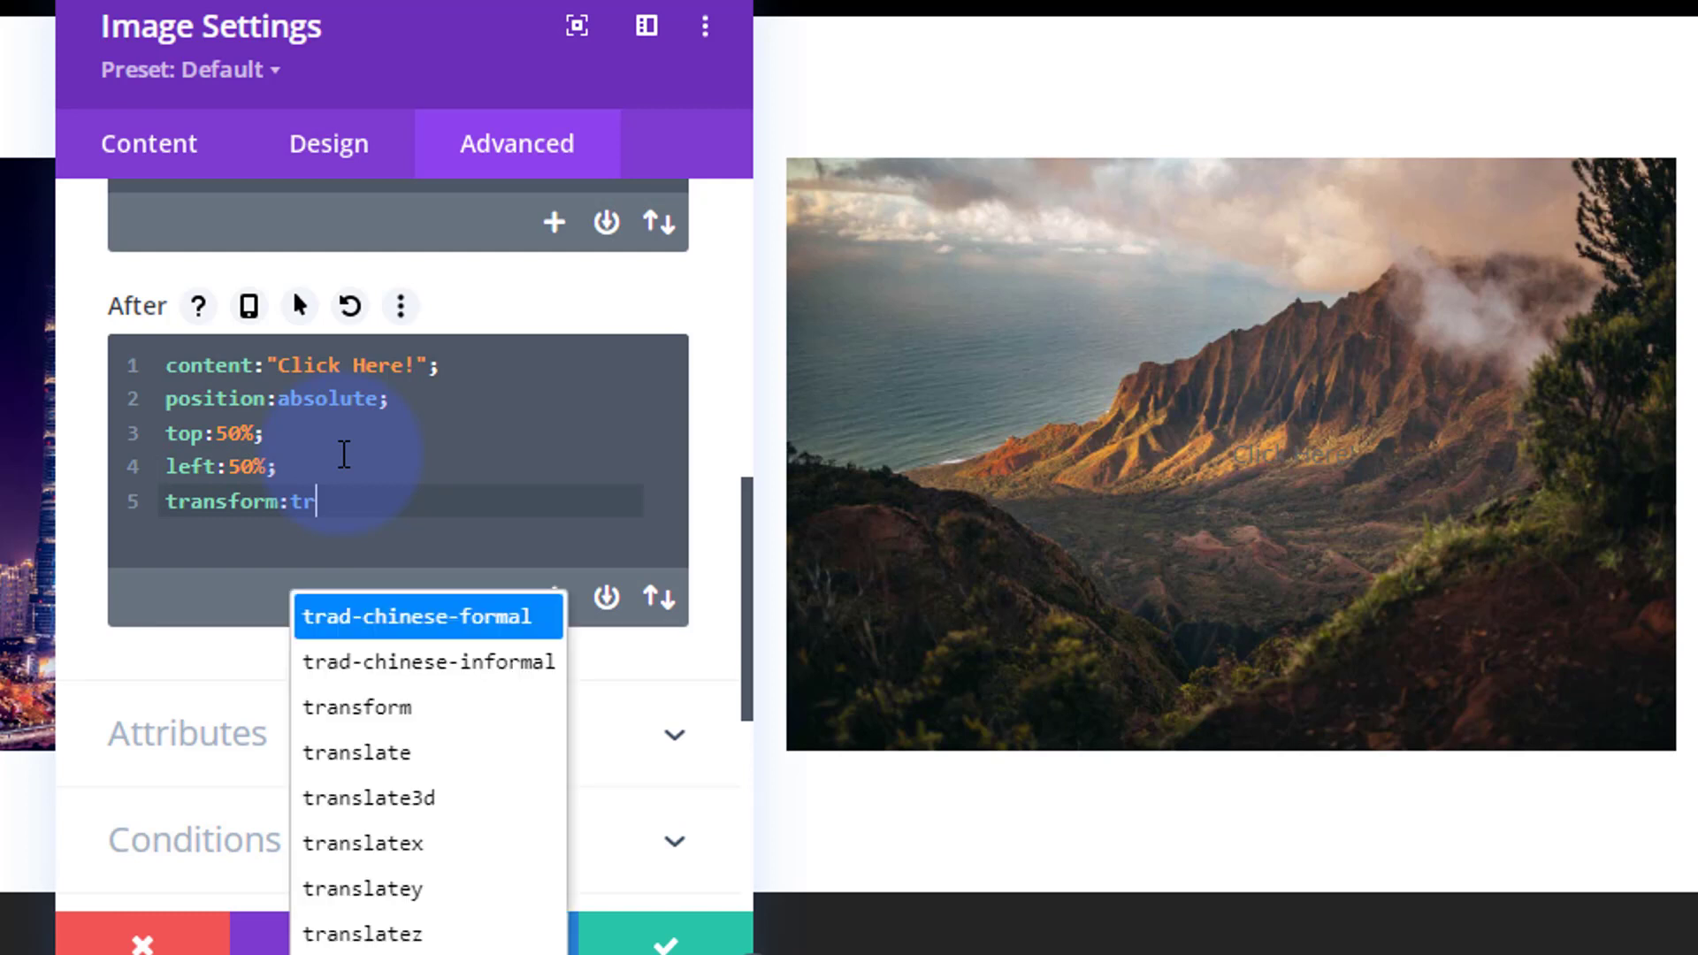
pyautogui.write('anslate')
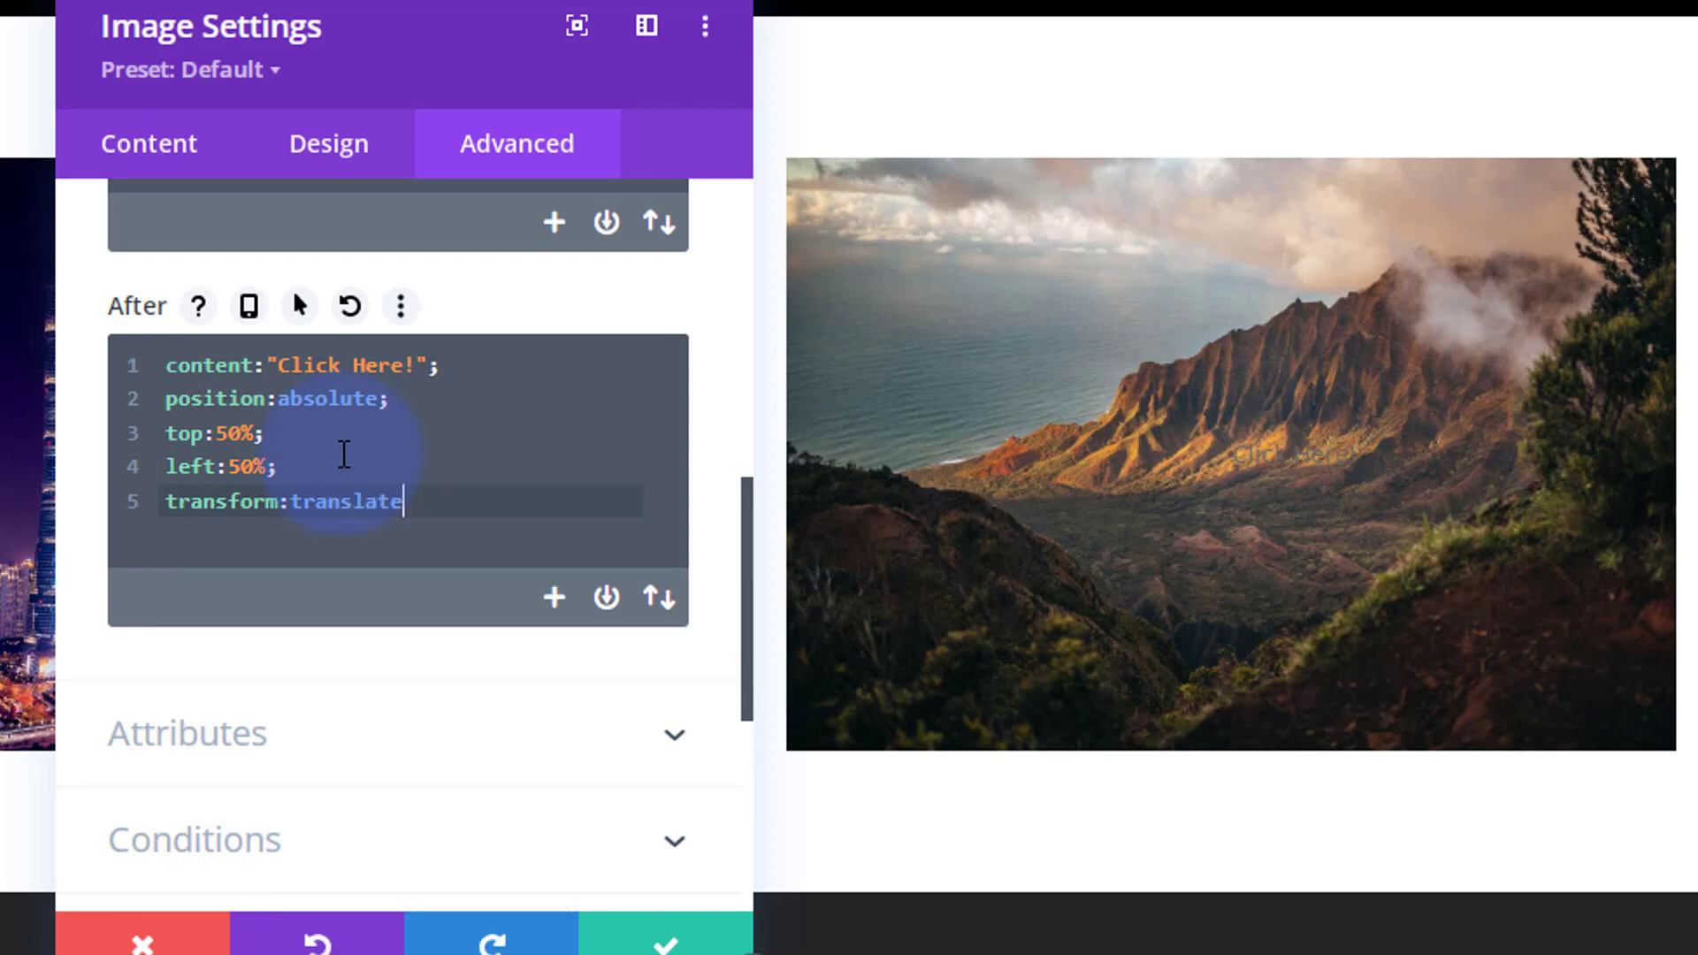
pyautogui.write('(')
pyautogui.write('50%,50%')
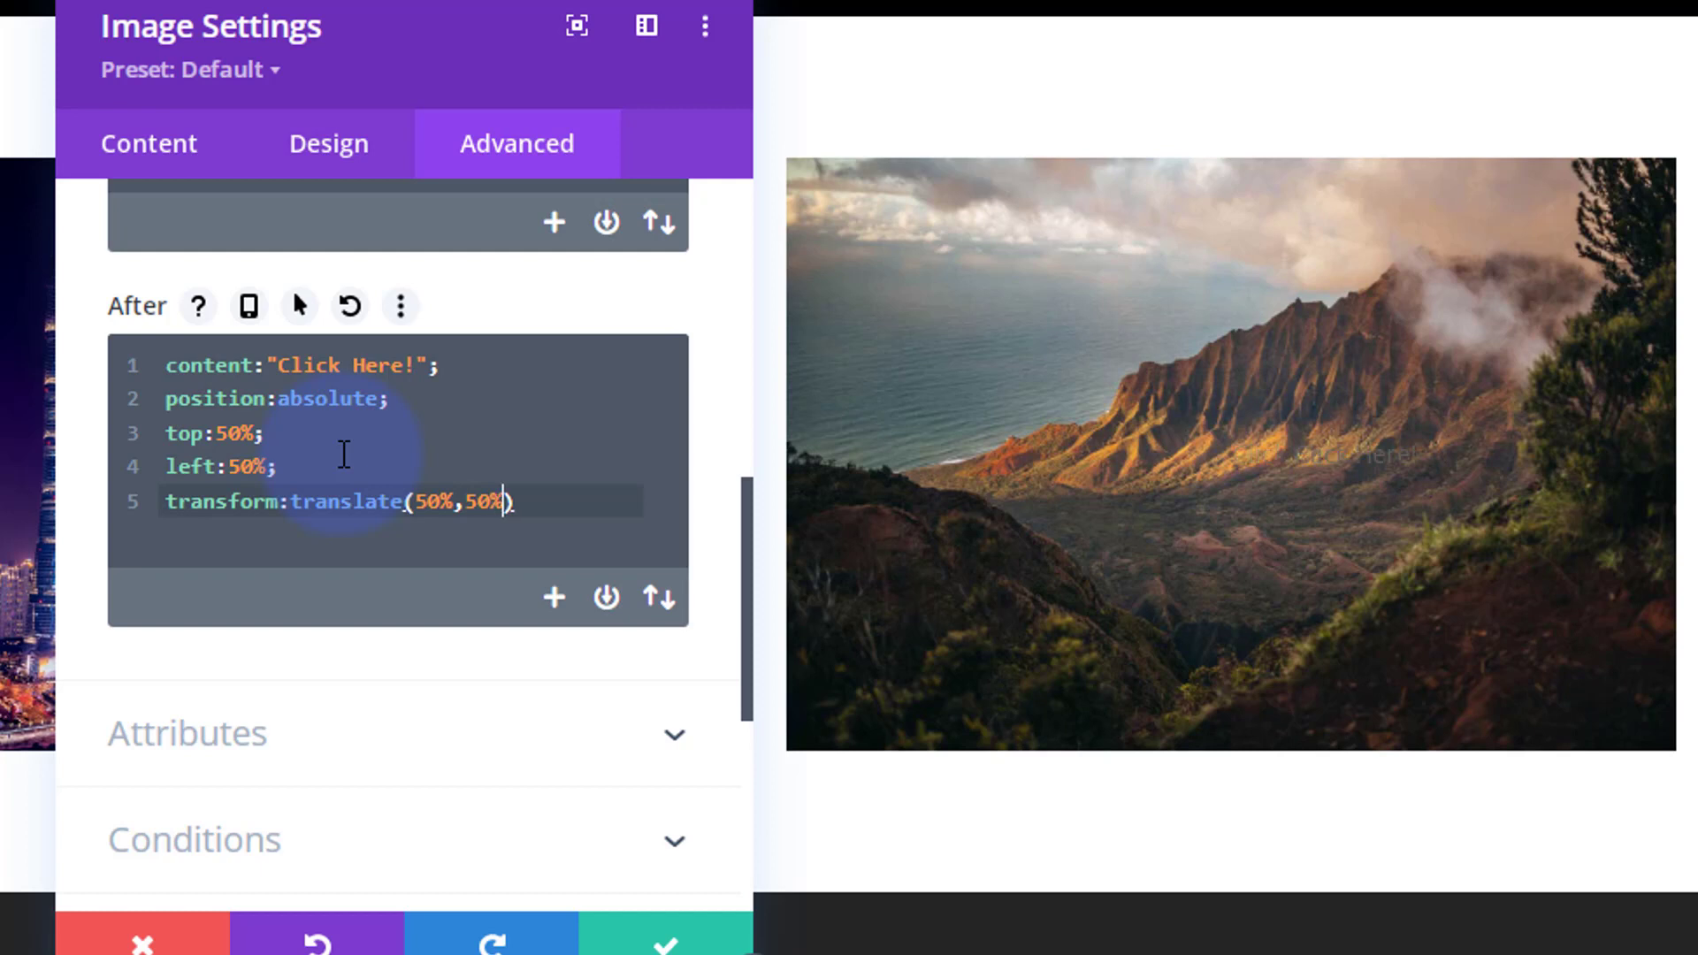
pyautogui.click(527, 502)
pyautogui.write(';')
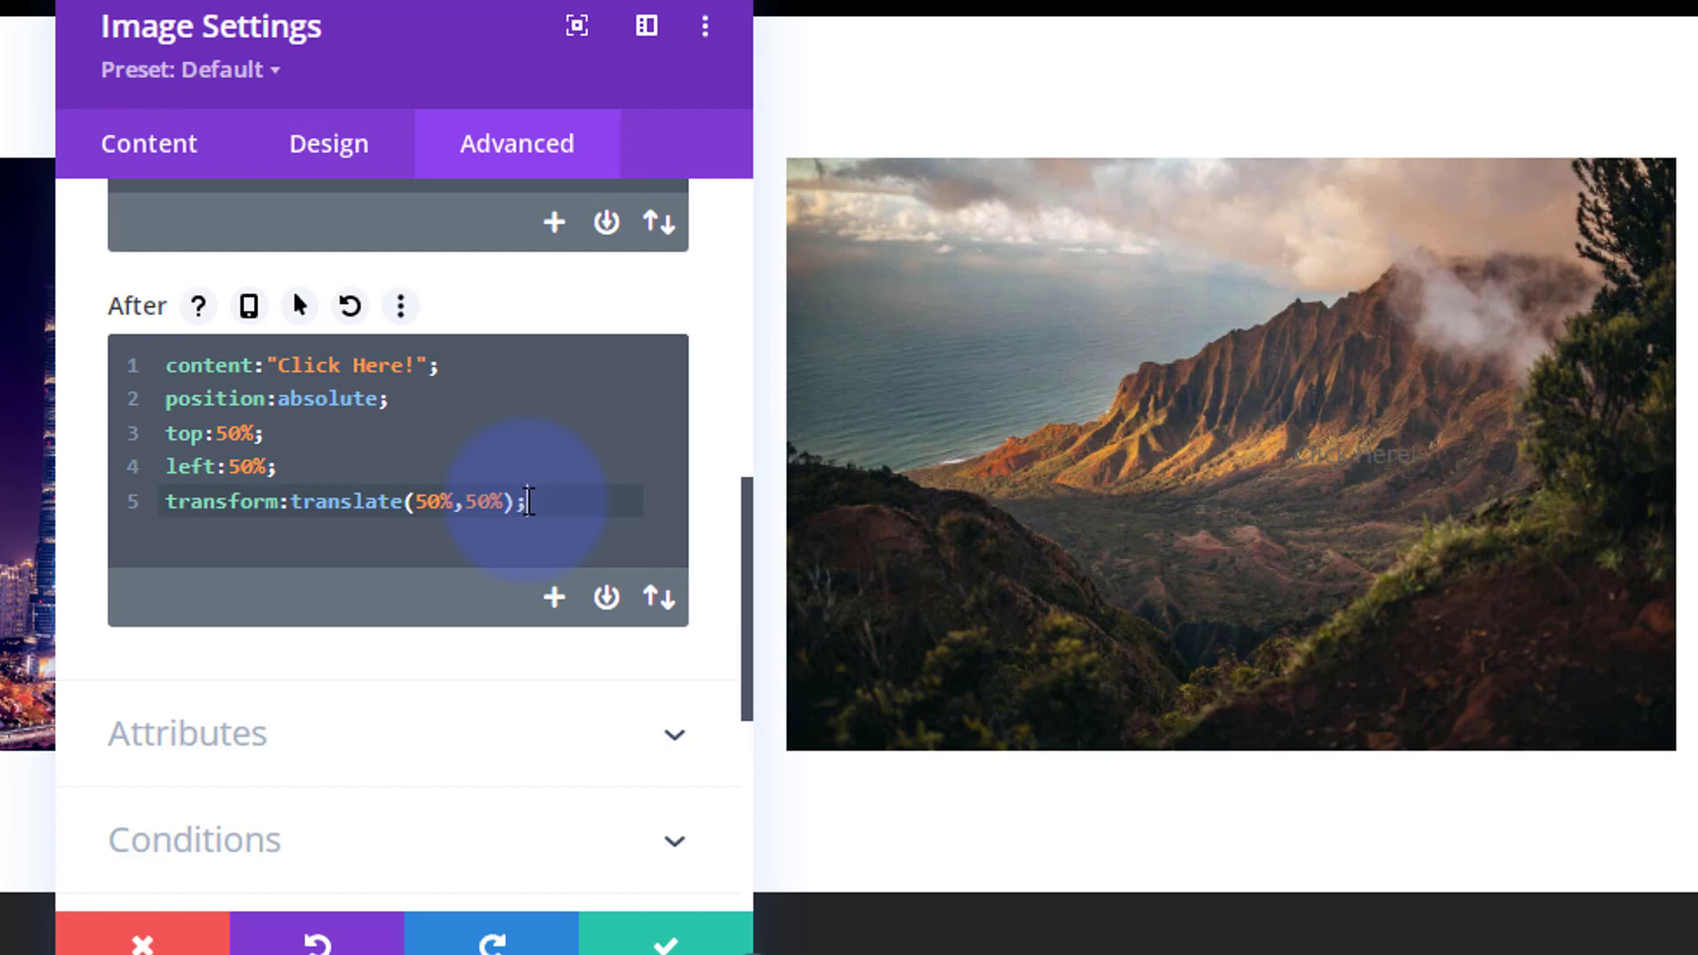
# Step: Add color:#fff; to the After element's CSS and make both translate values negative, as translate(-50%,-50%)
pyautogui.press('Return')
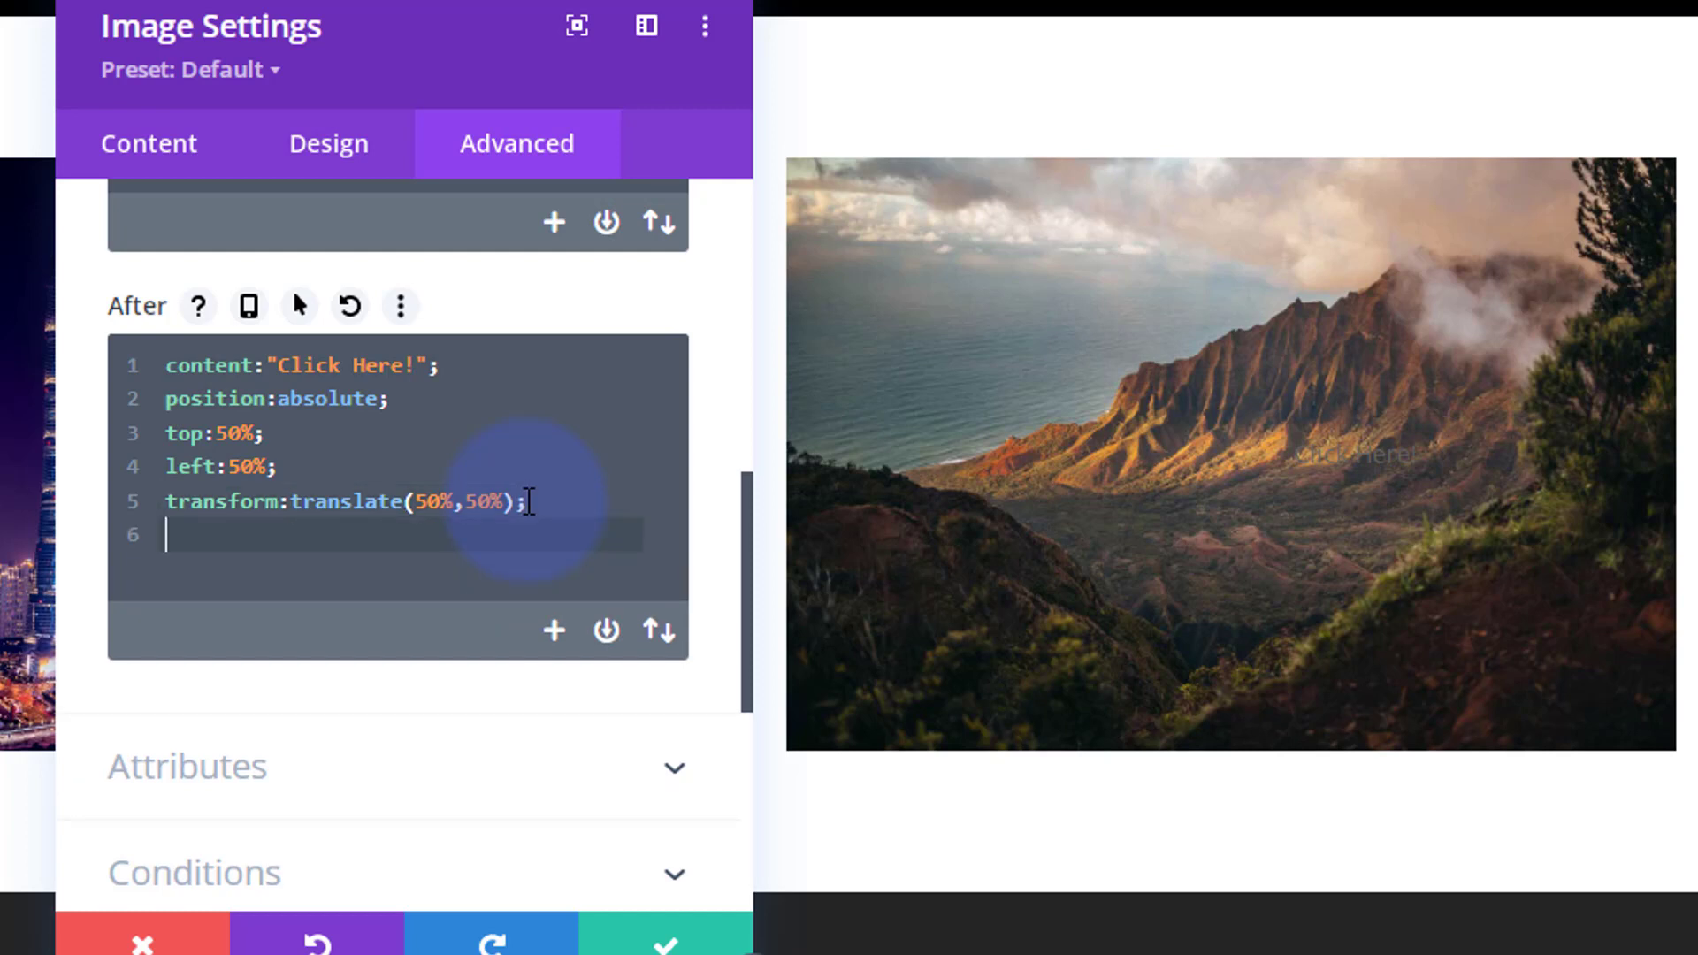
pyautogui.write('color:#fff;')
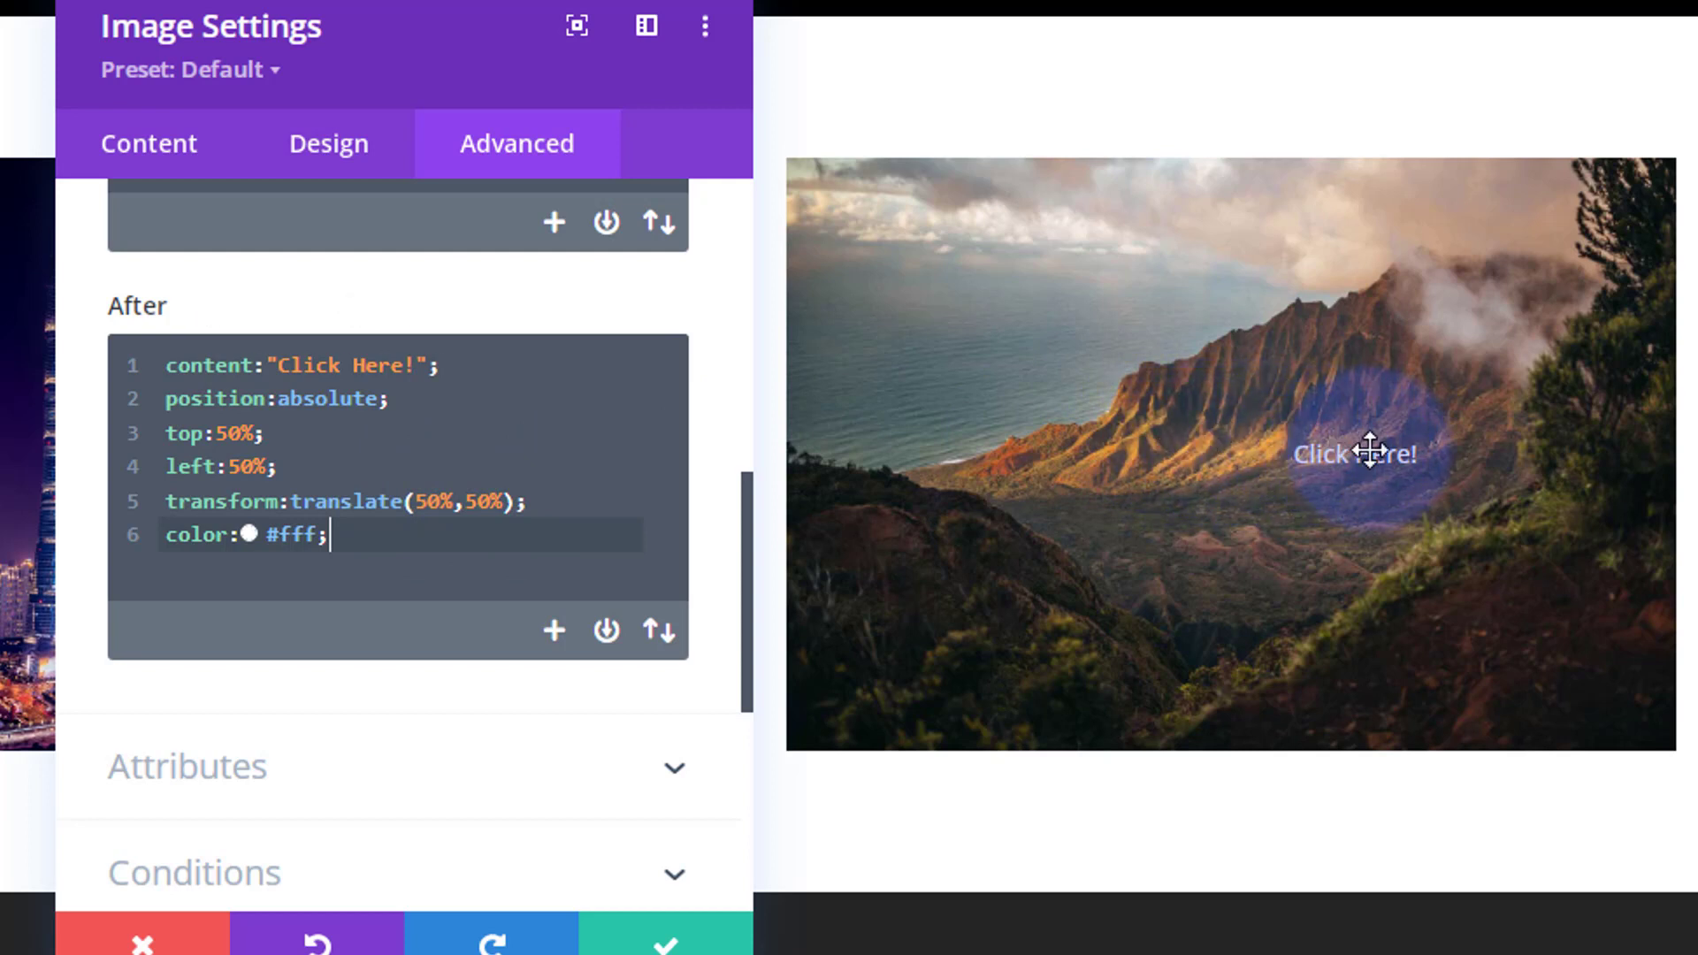
pyautogui.click(420, 501)
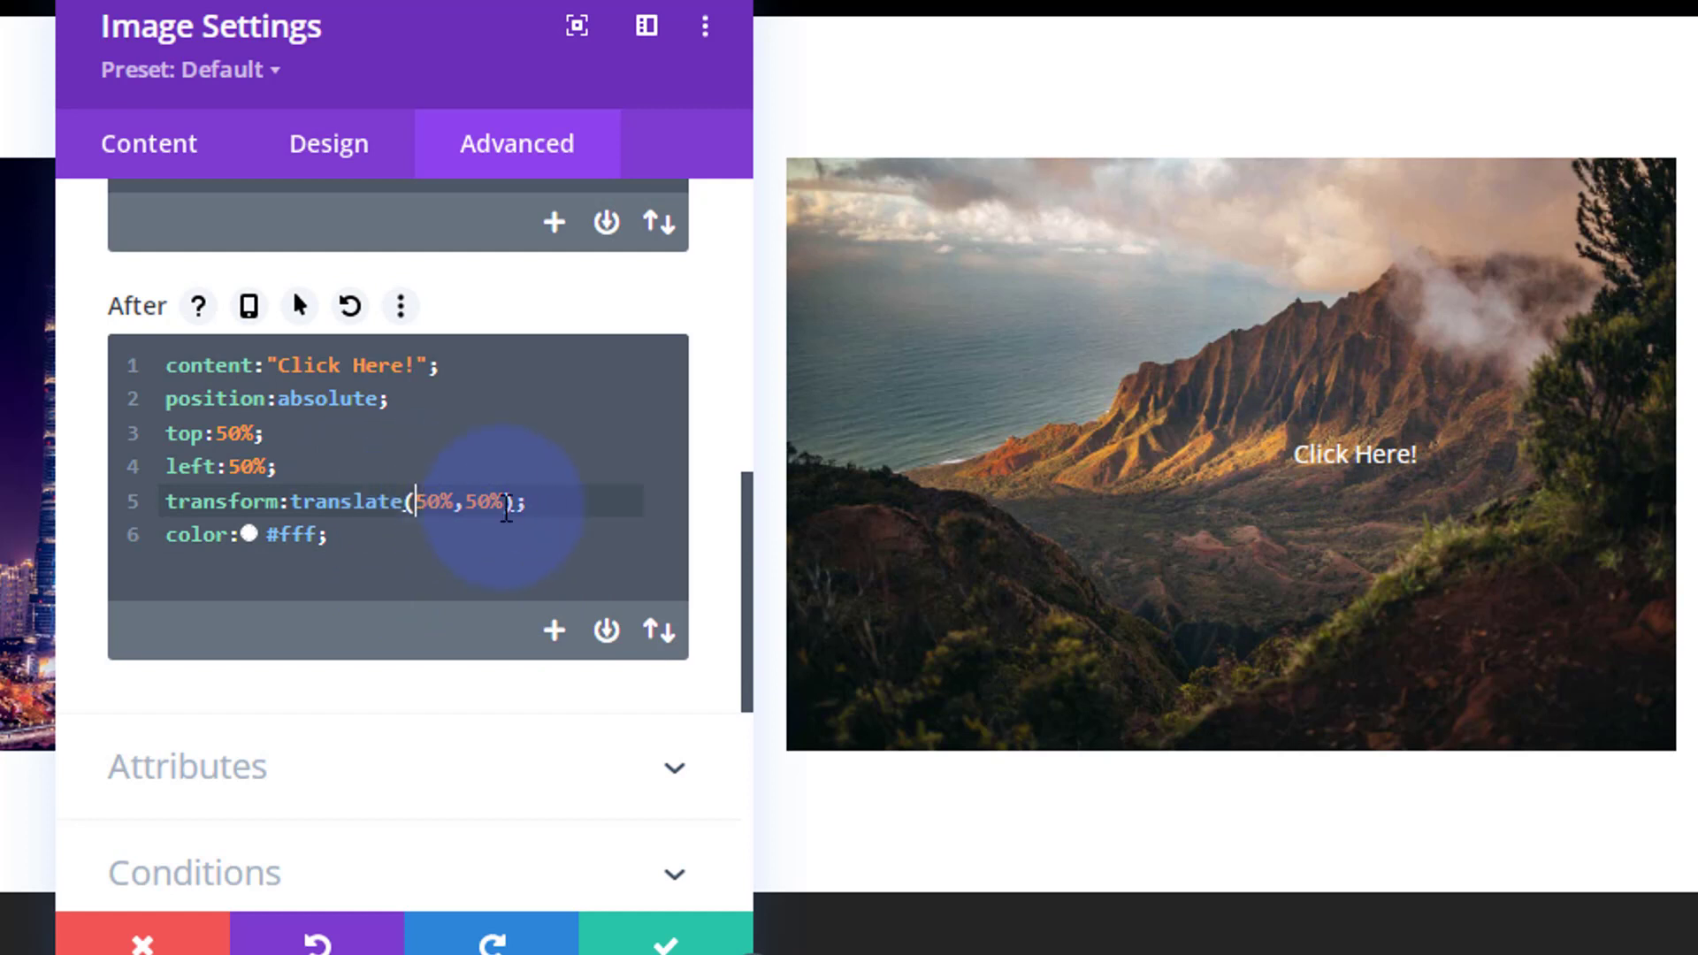
pyautogui.write('-')
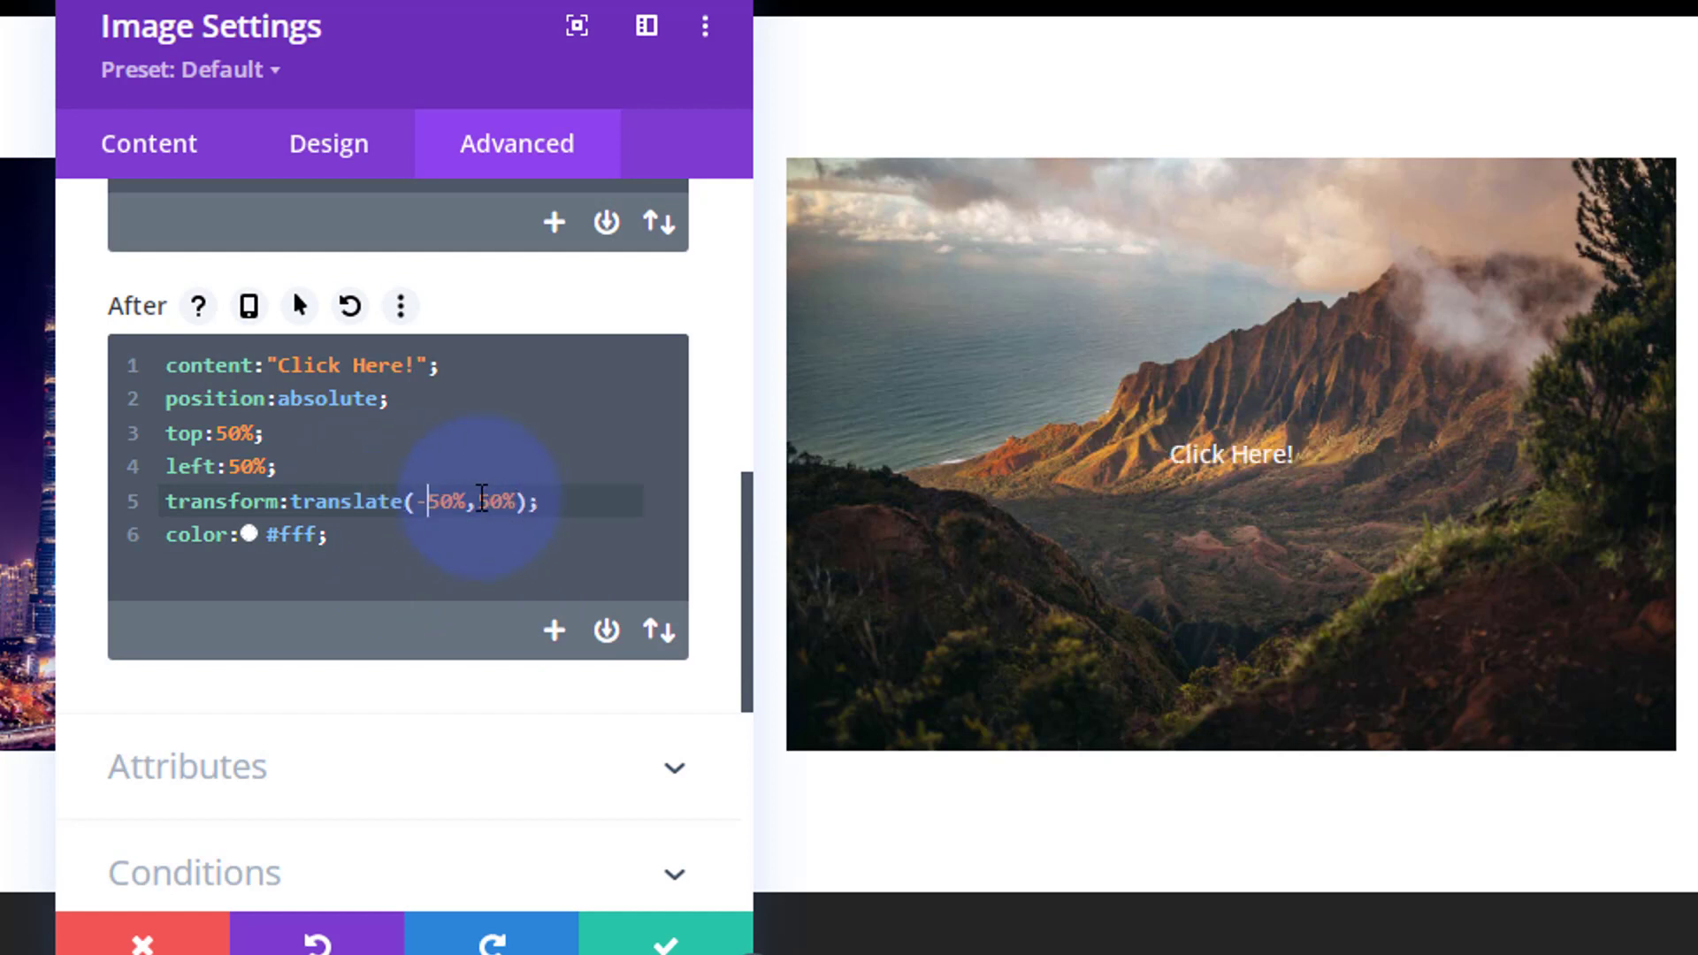
pyautogui.click(483, 495)
pyautogui.write('-')
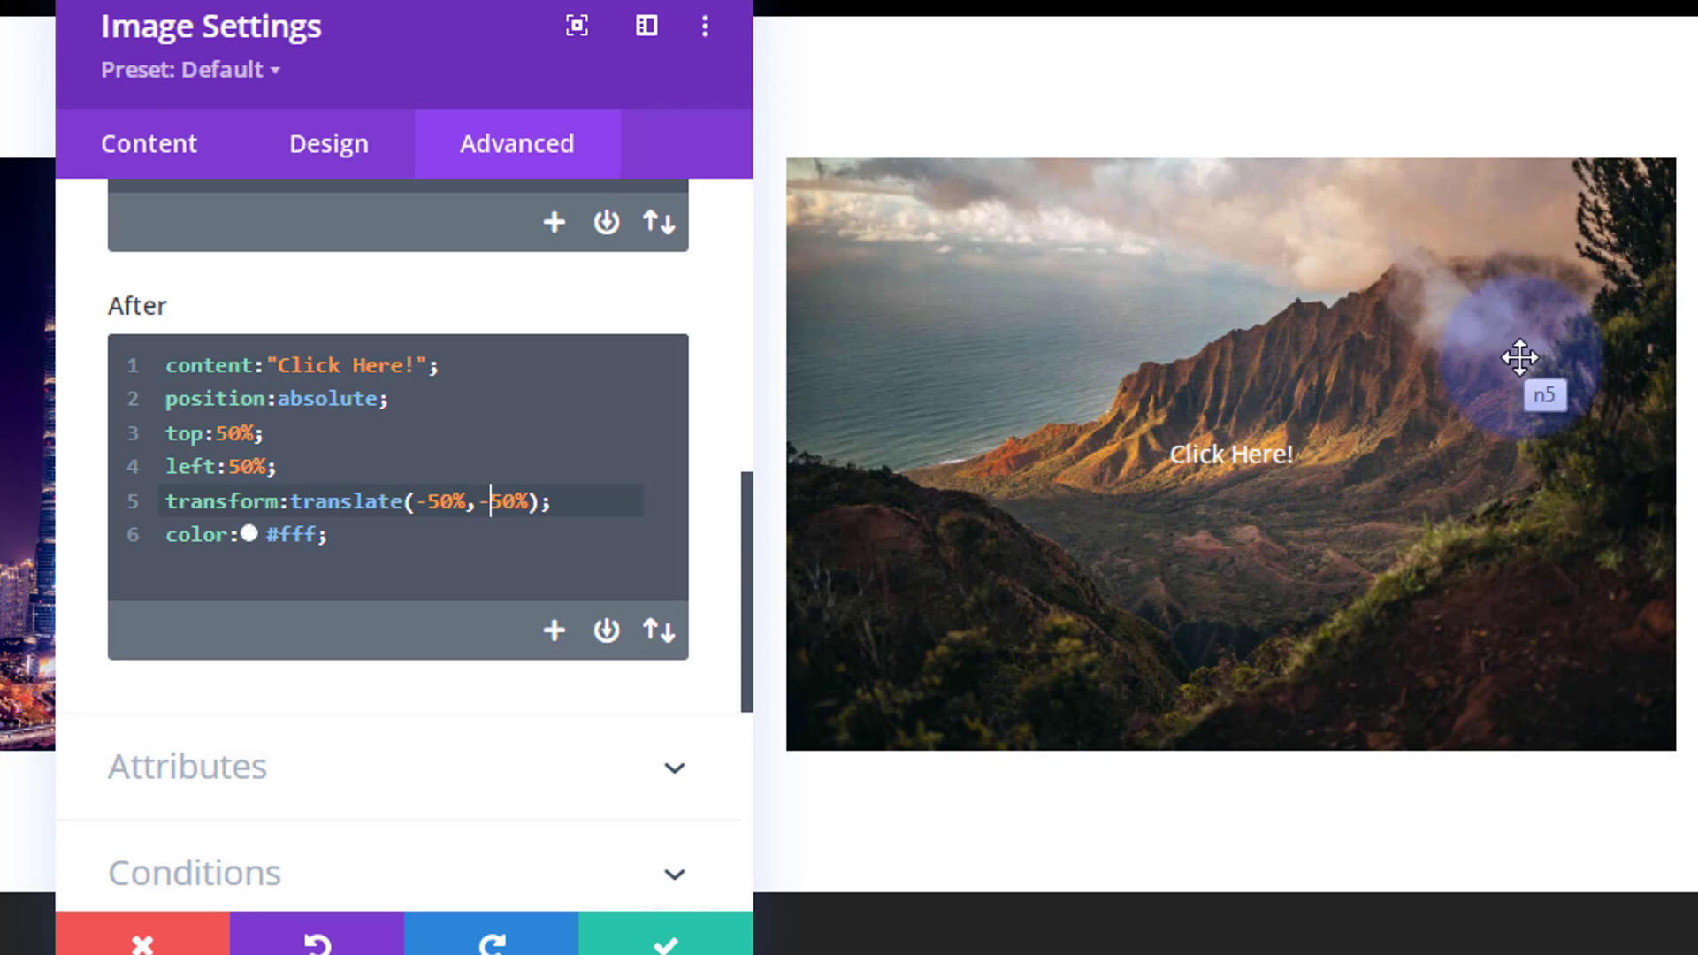
# Step: Add font-size:18px; and background:#8300E9; on separate lines of the After element's CSS
pyautogui.click(359, 566)
pyautogui.press('Return')
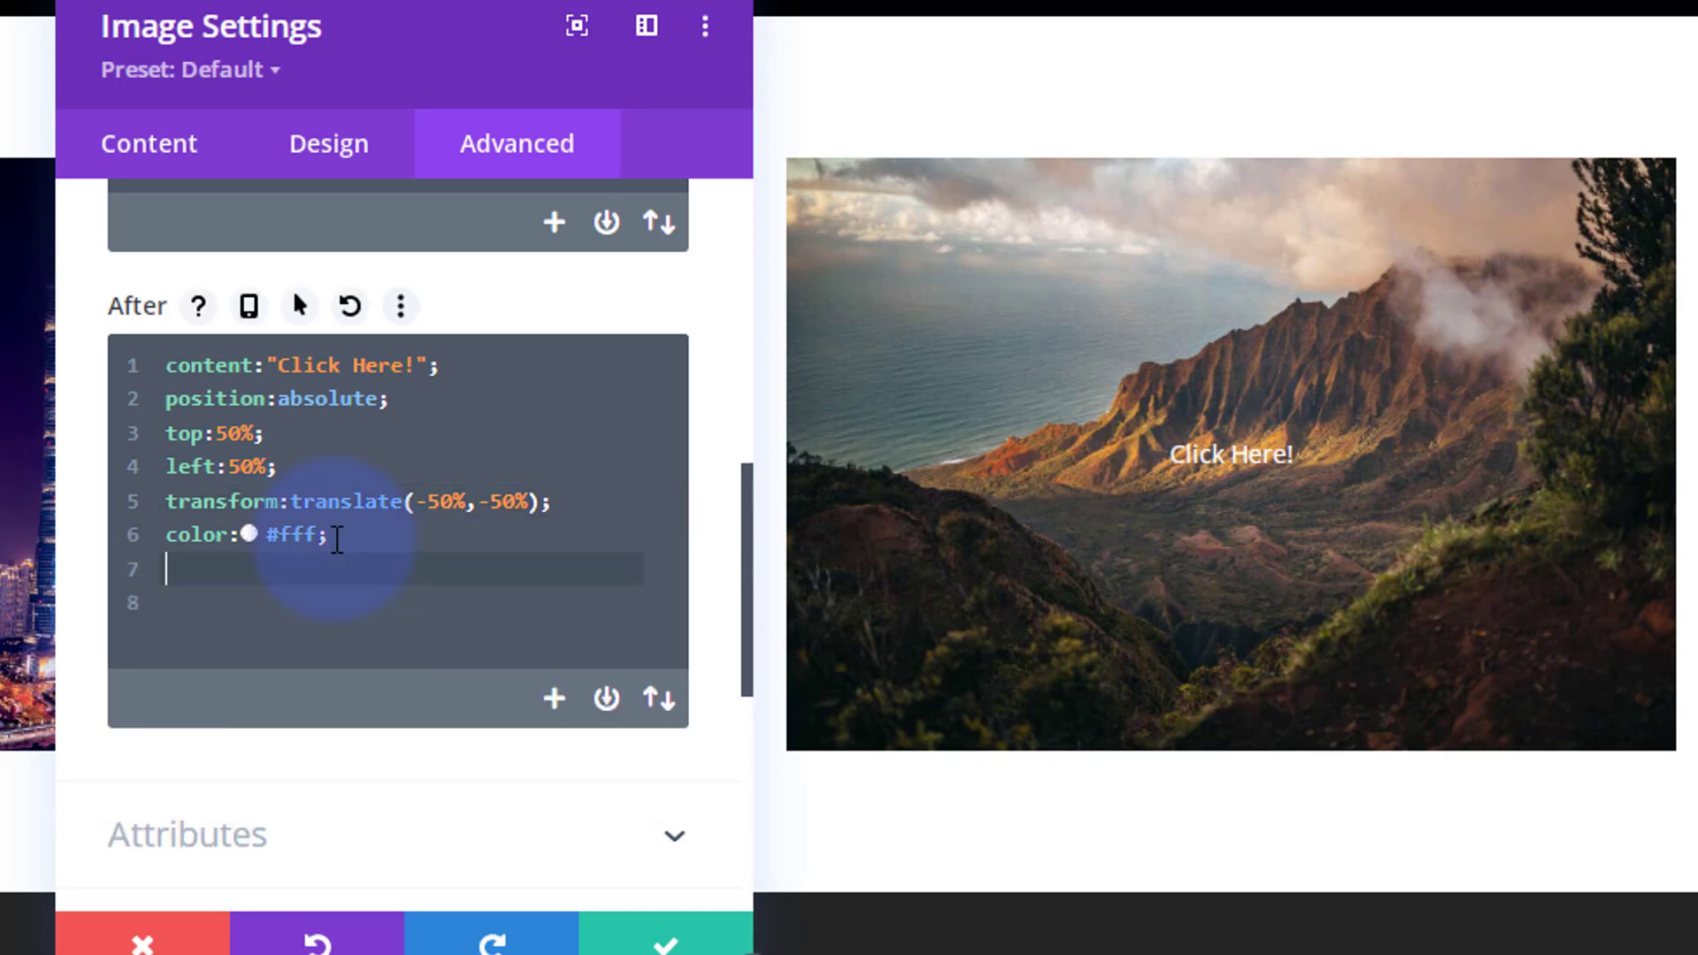
pyautogui.write('font-size:')
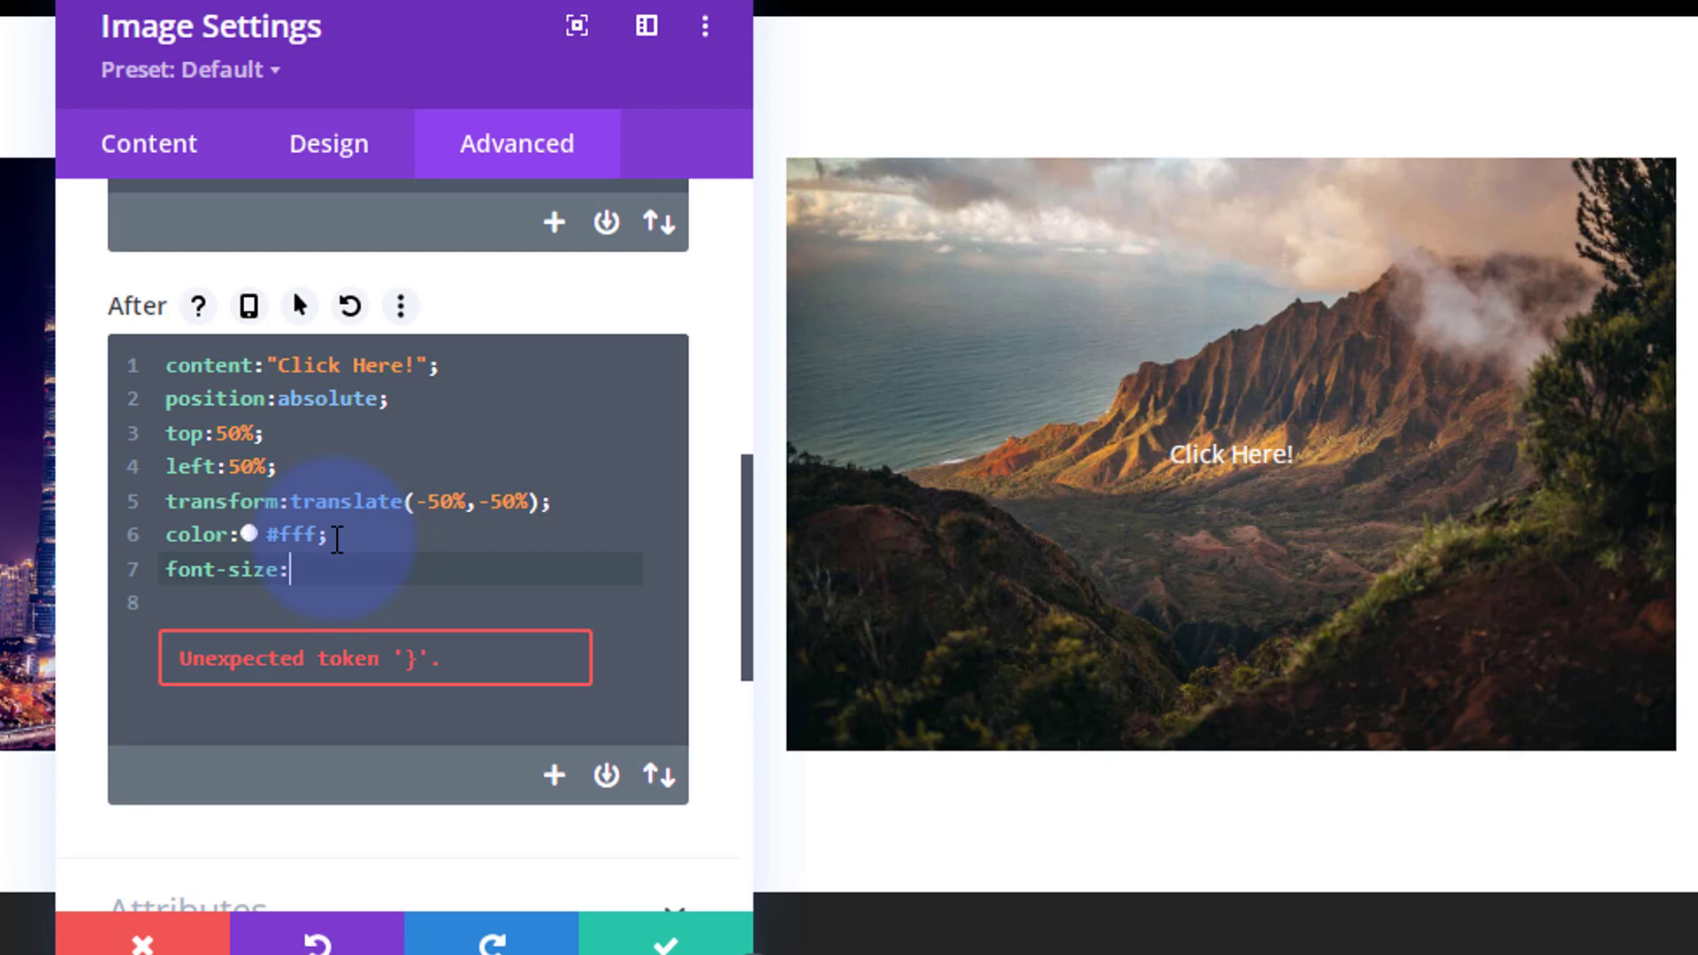
pyautogui.write('18px;')
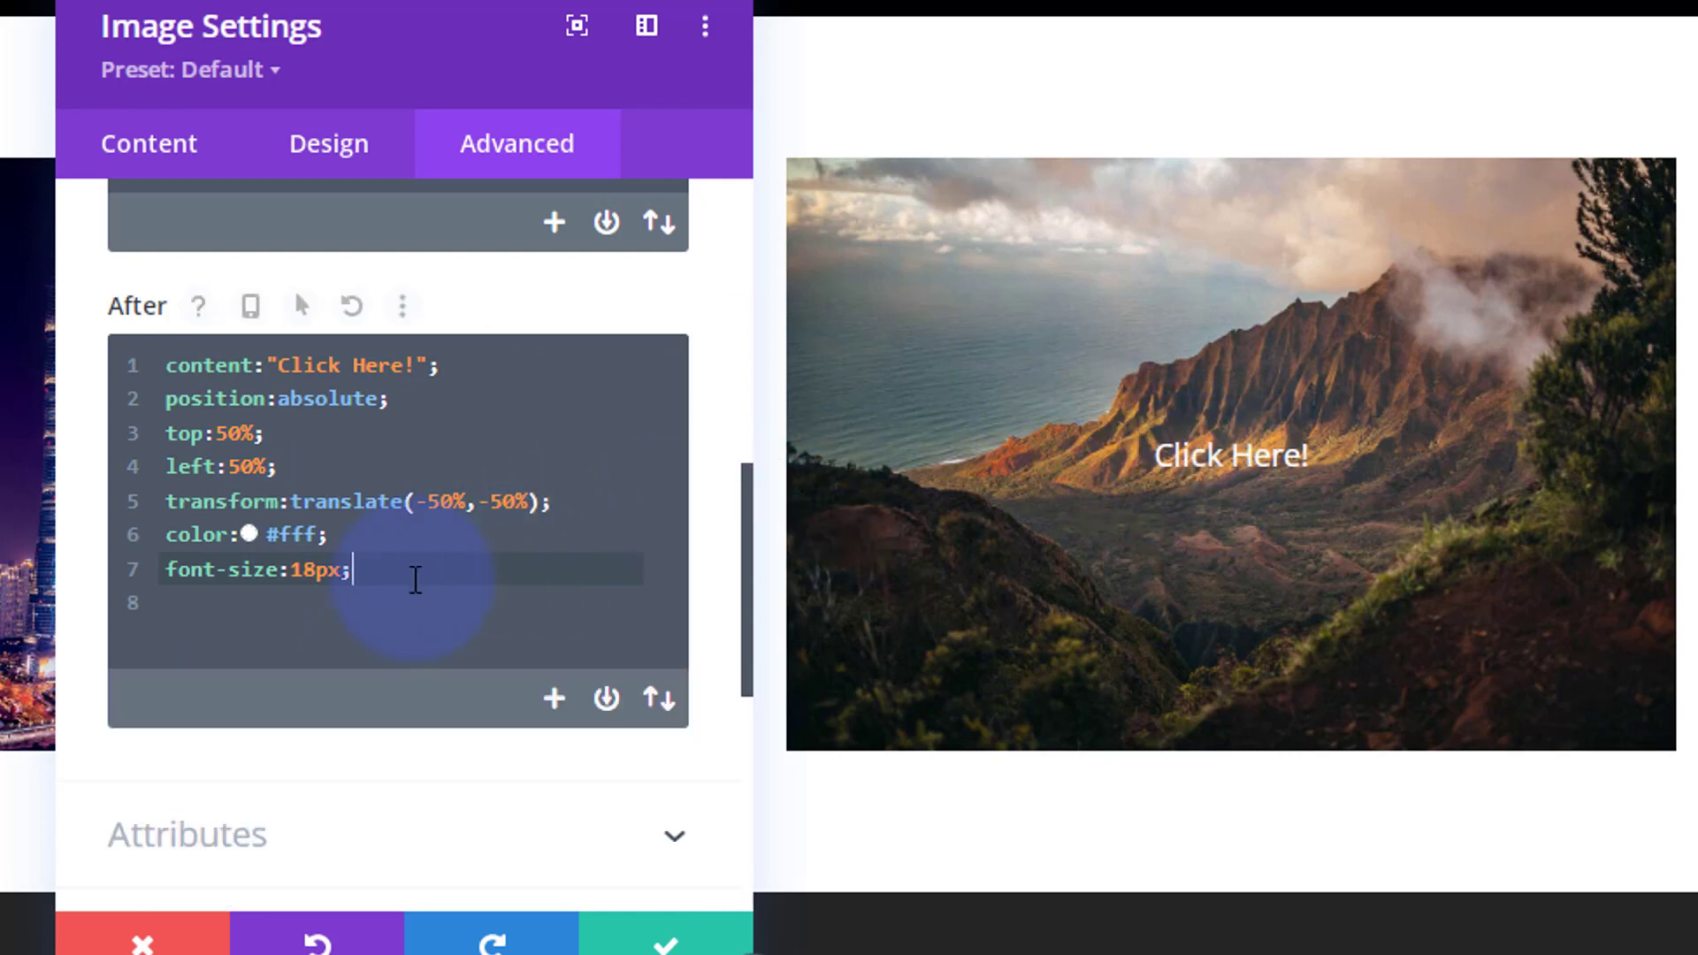
pyautogui.press('Return')
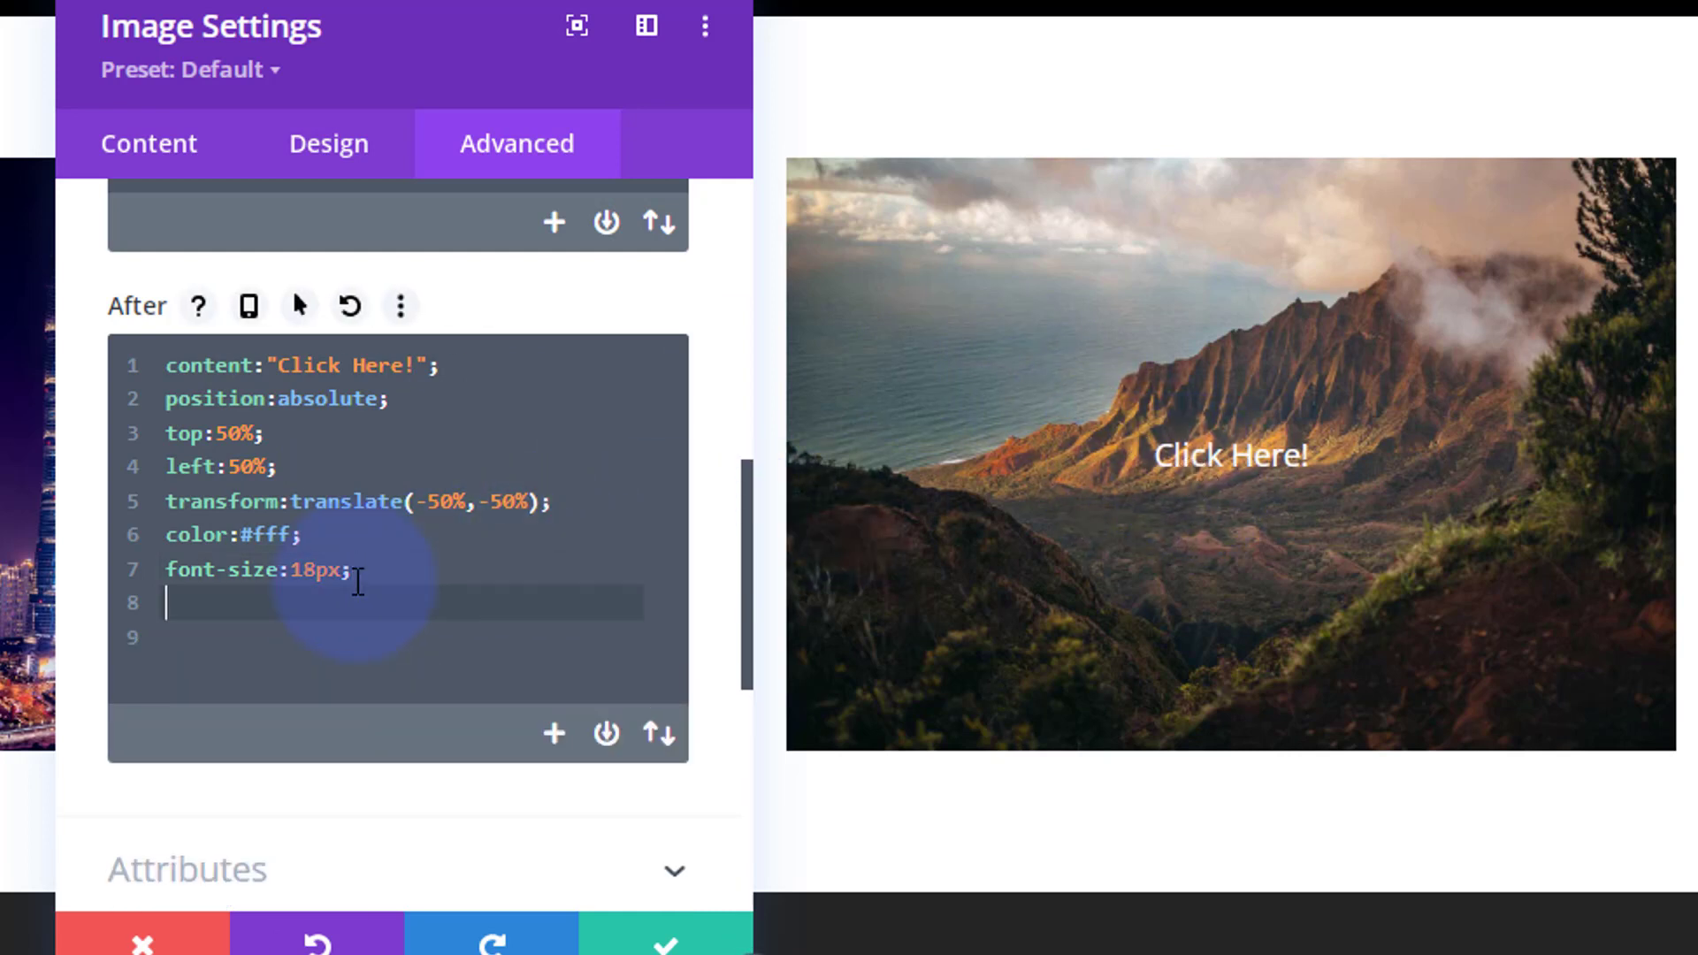
pyautogui.write('backgr')
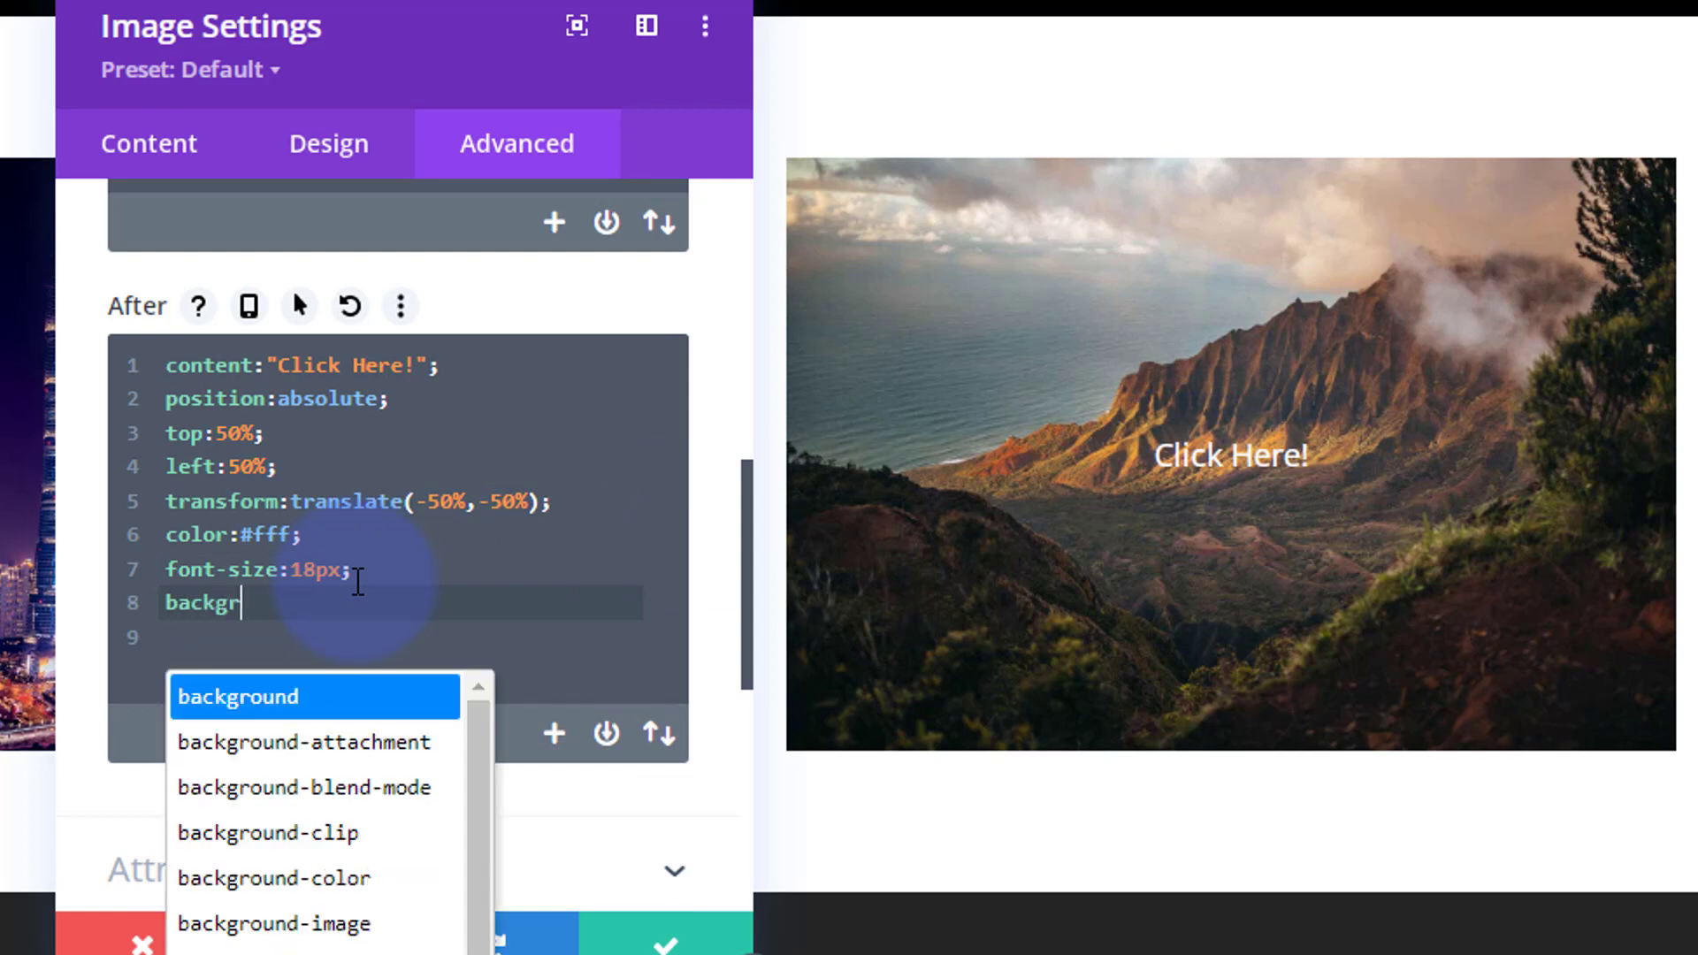
pyautogui.write('ound:')
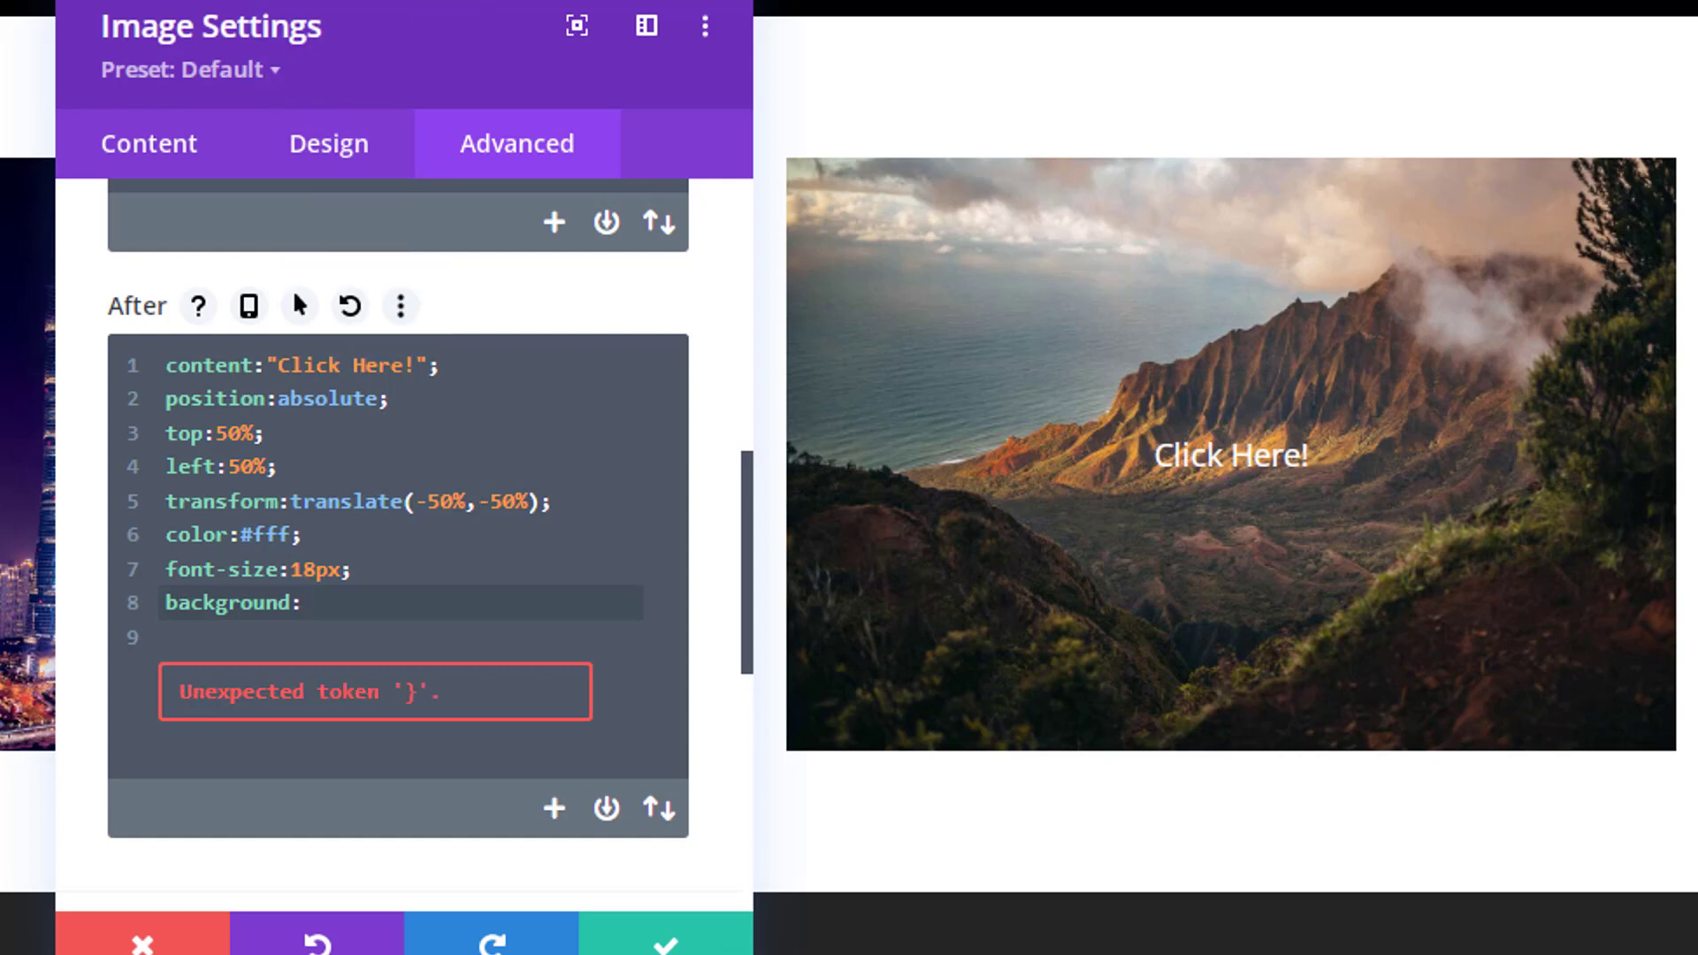
pyautogui.write('#8300E9;')
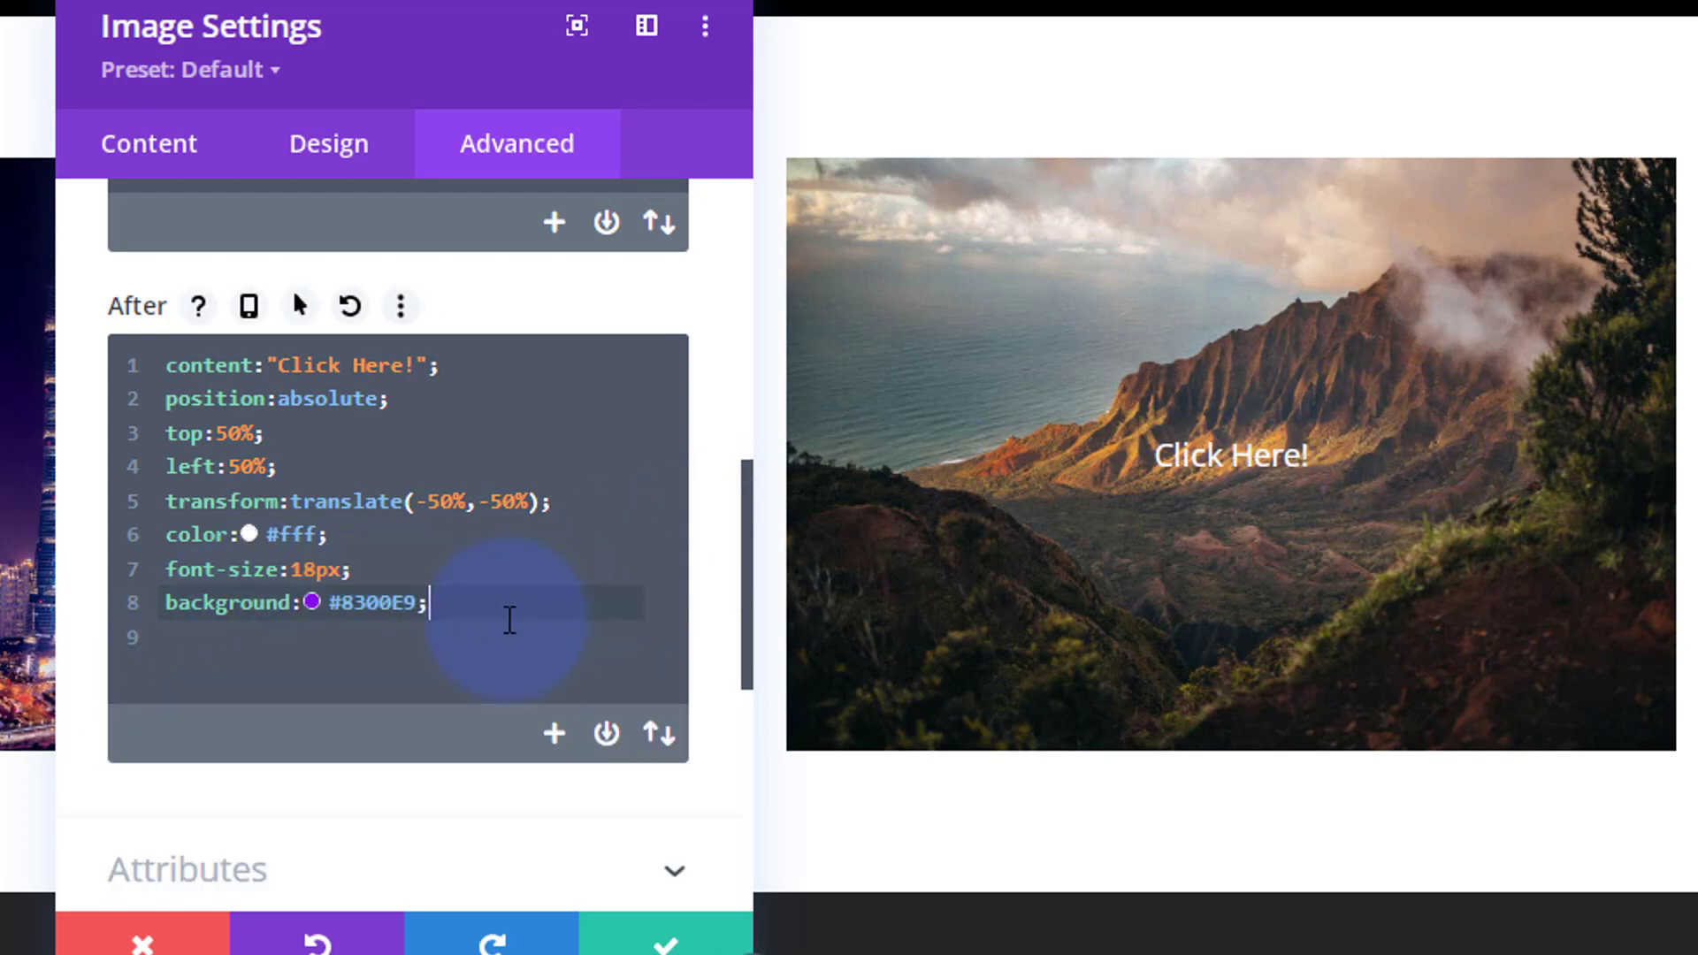
# Step: Add padding:25px 40px; on a new line of the After element's CSS
pyautogui.press('Return')
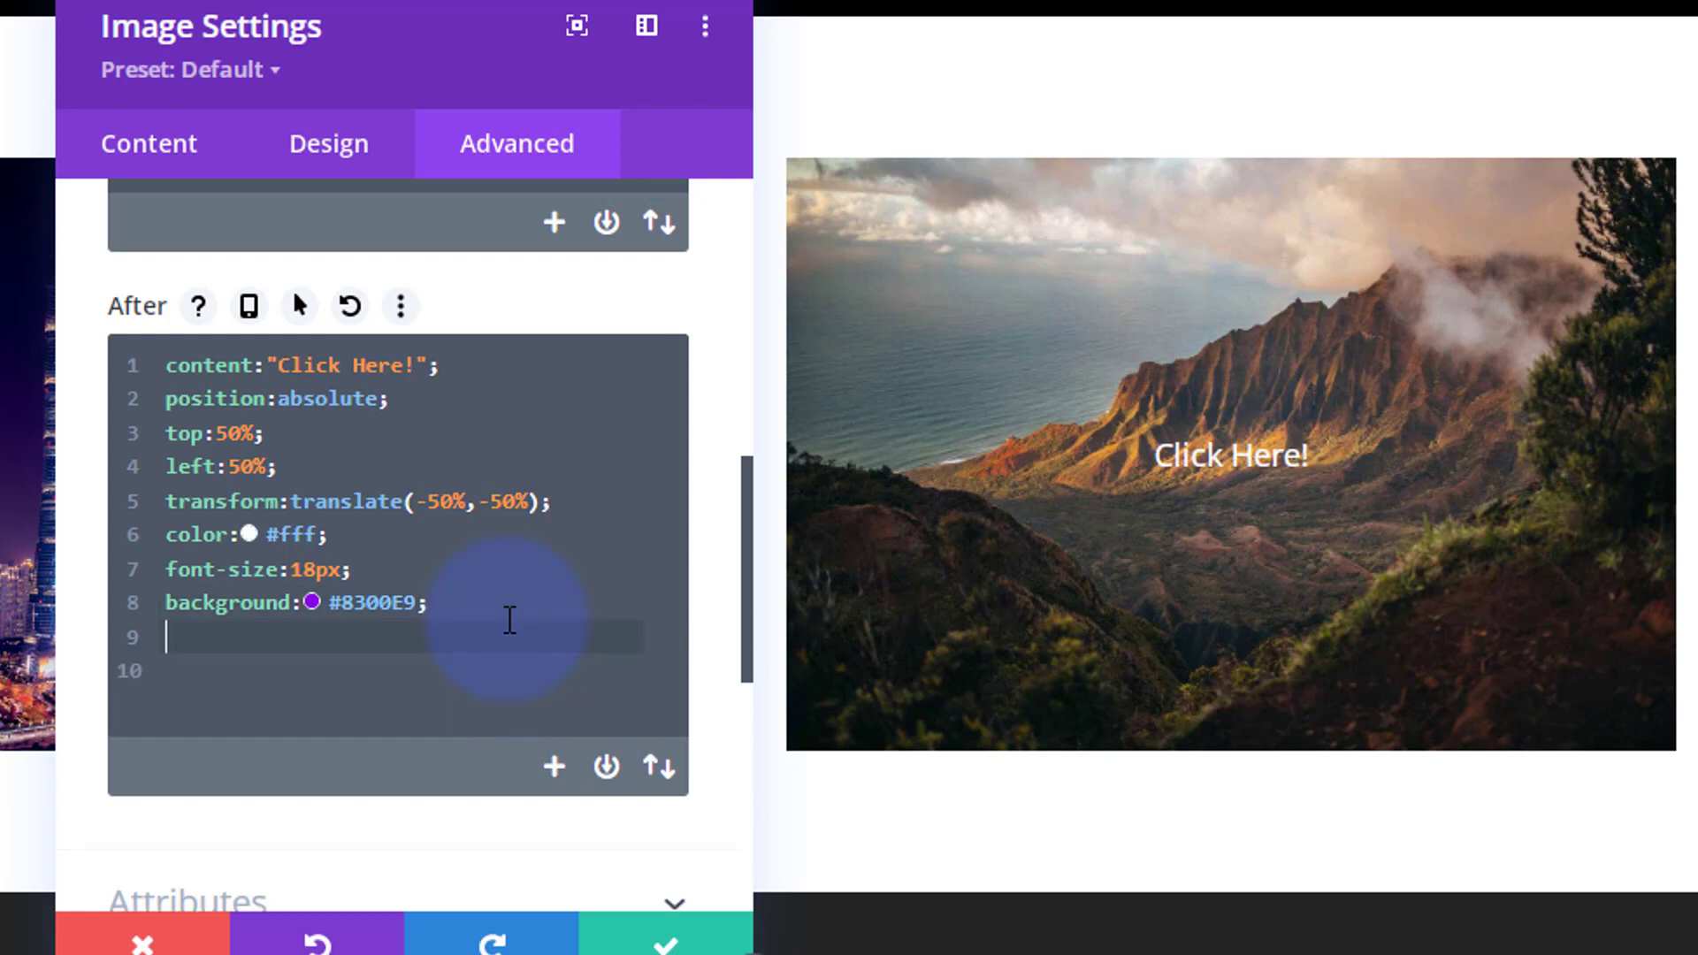
pyautogui.write('padding')
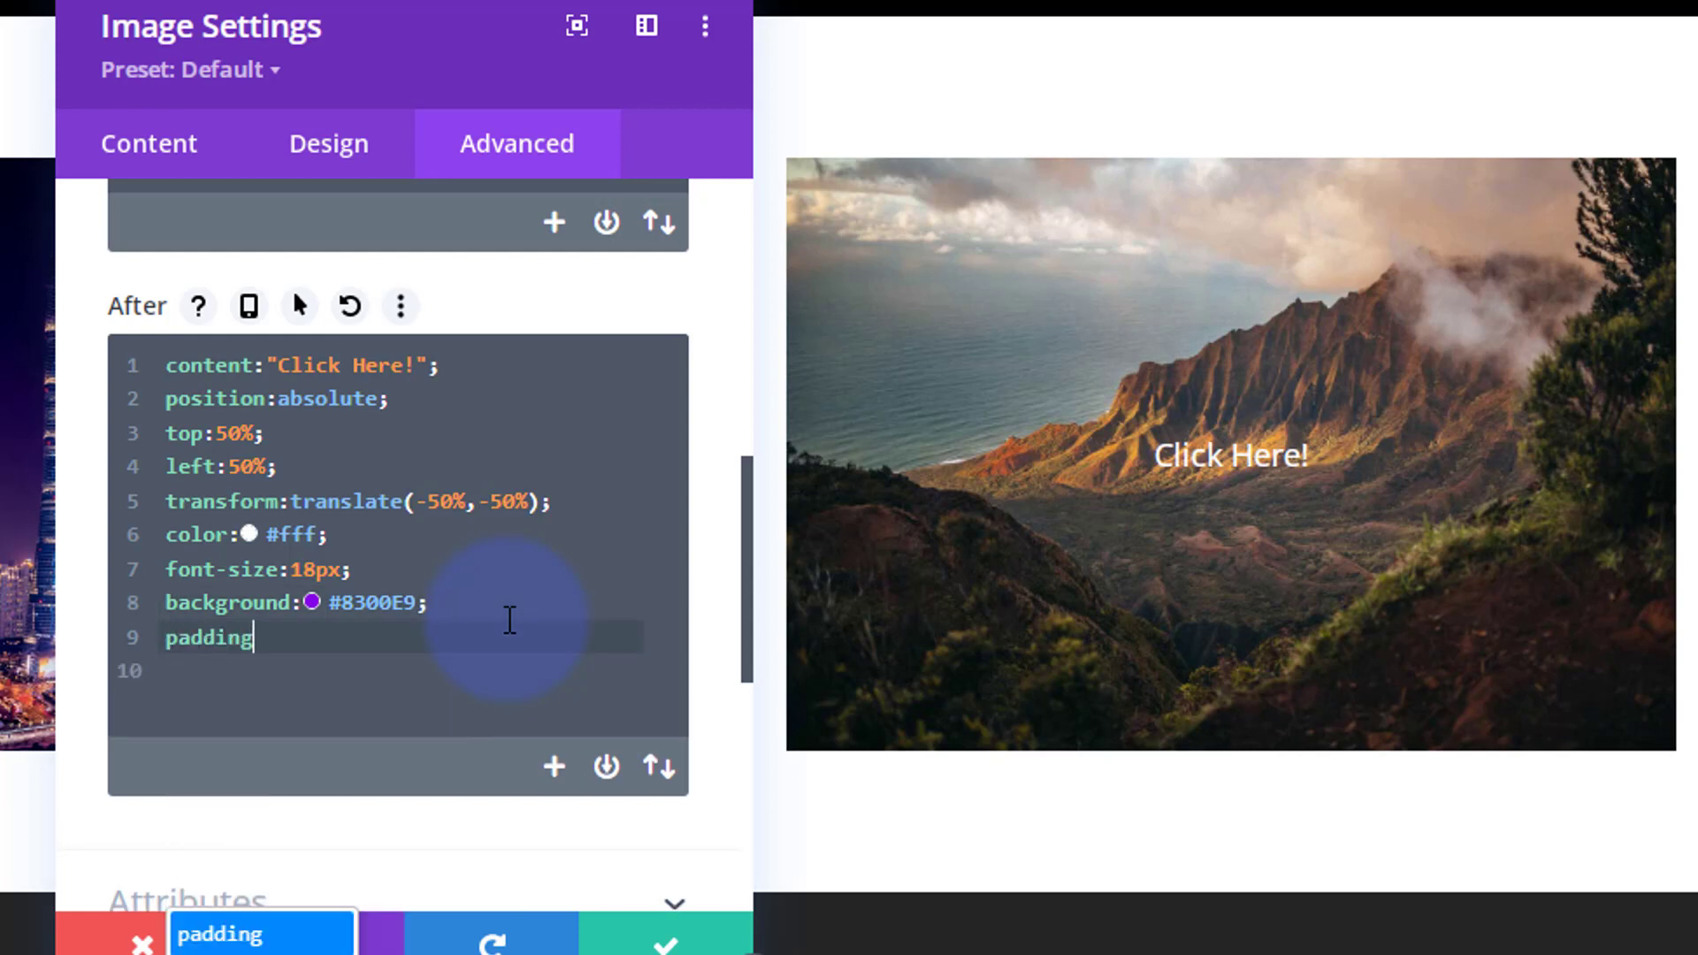
pyautogui.write(':25')
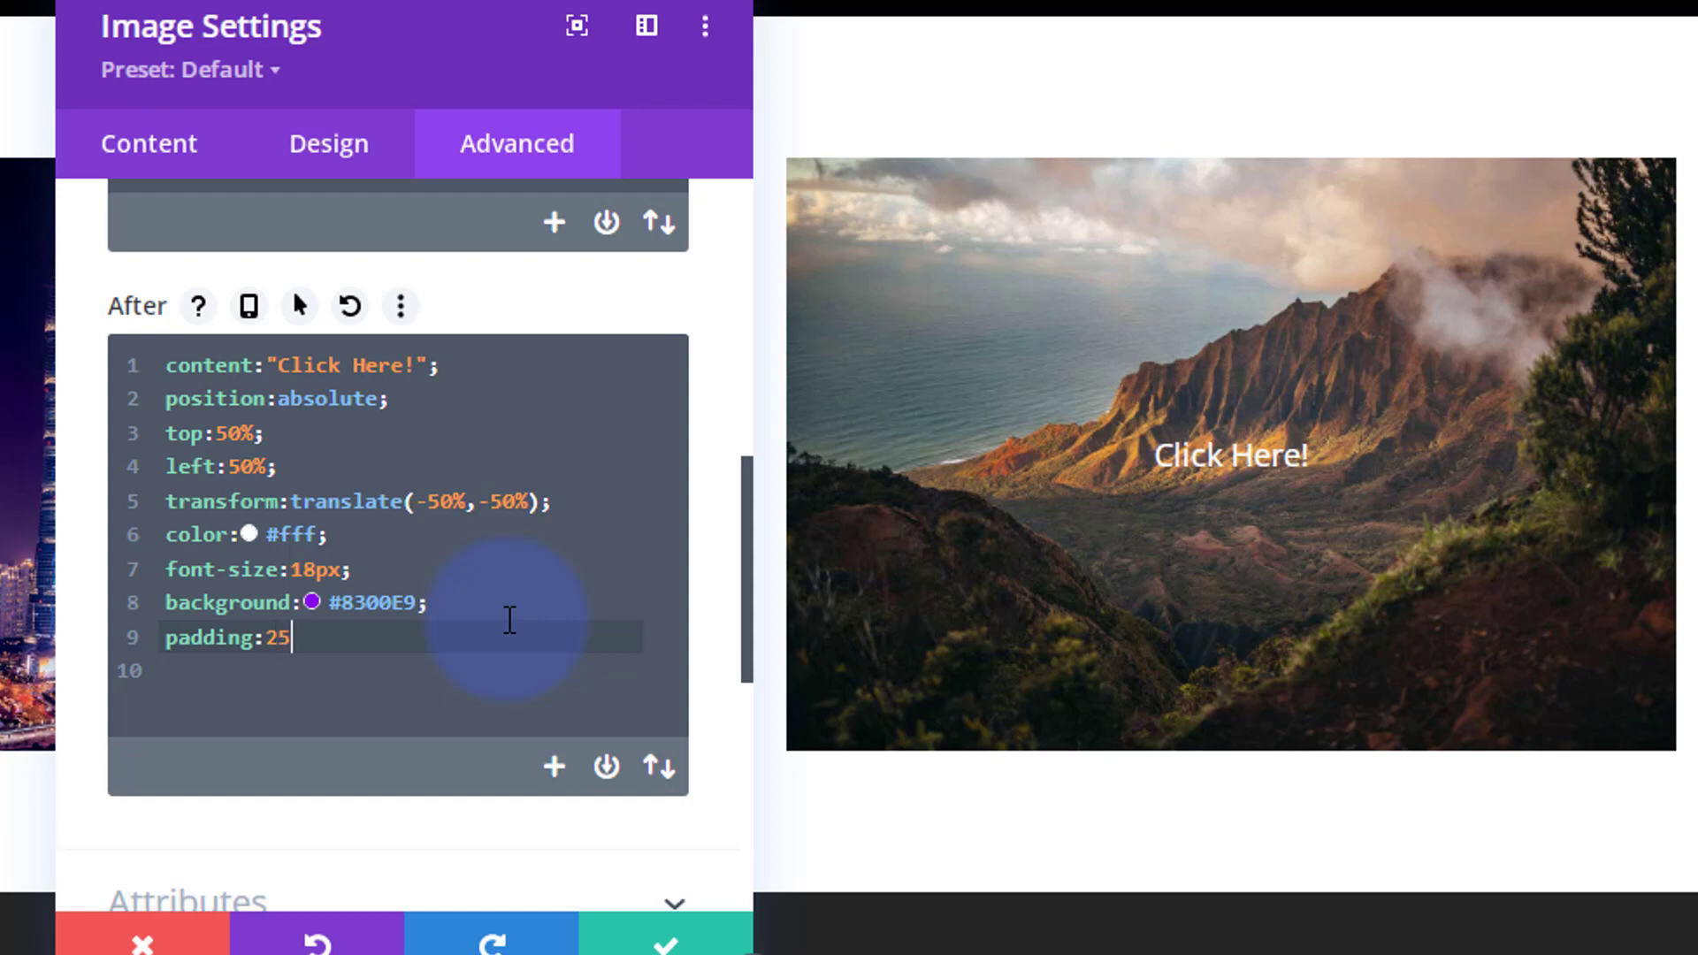
pyautogui.write('px 4')
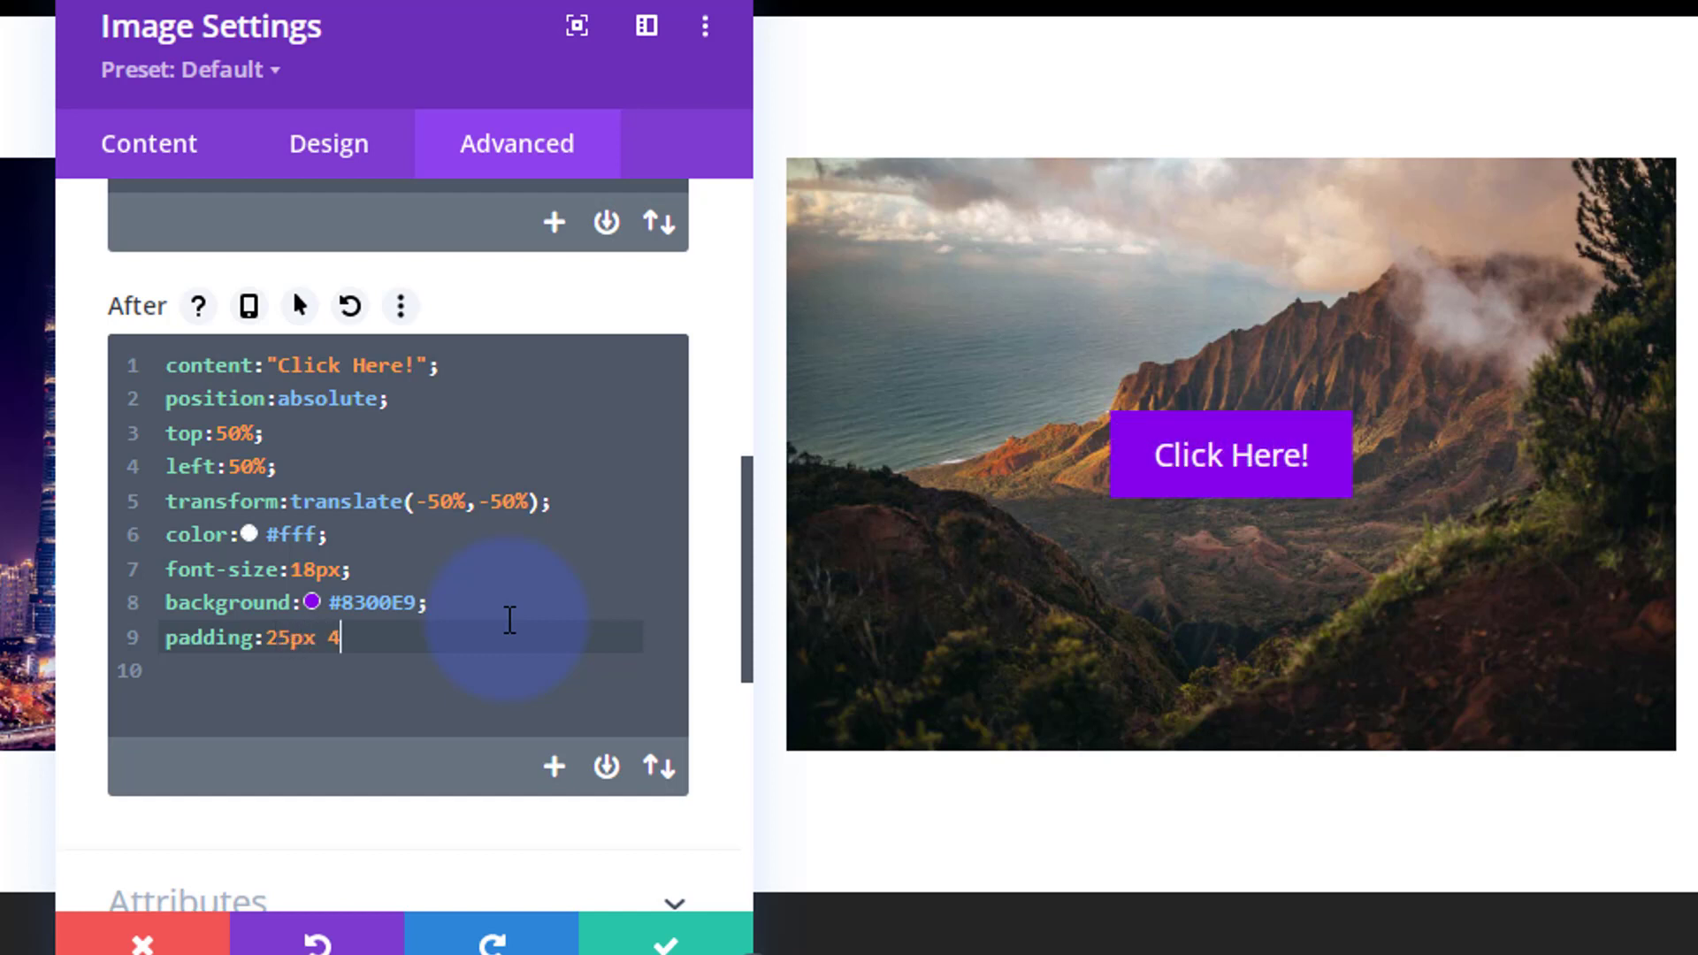
pyautogui.write('0px;')
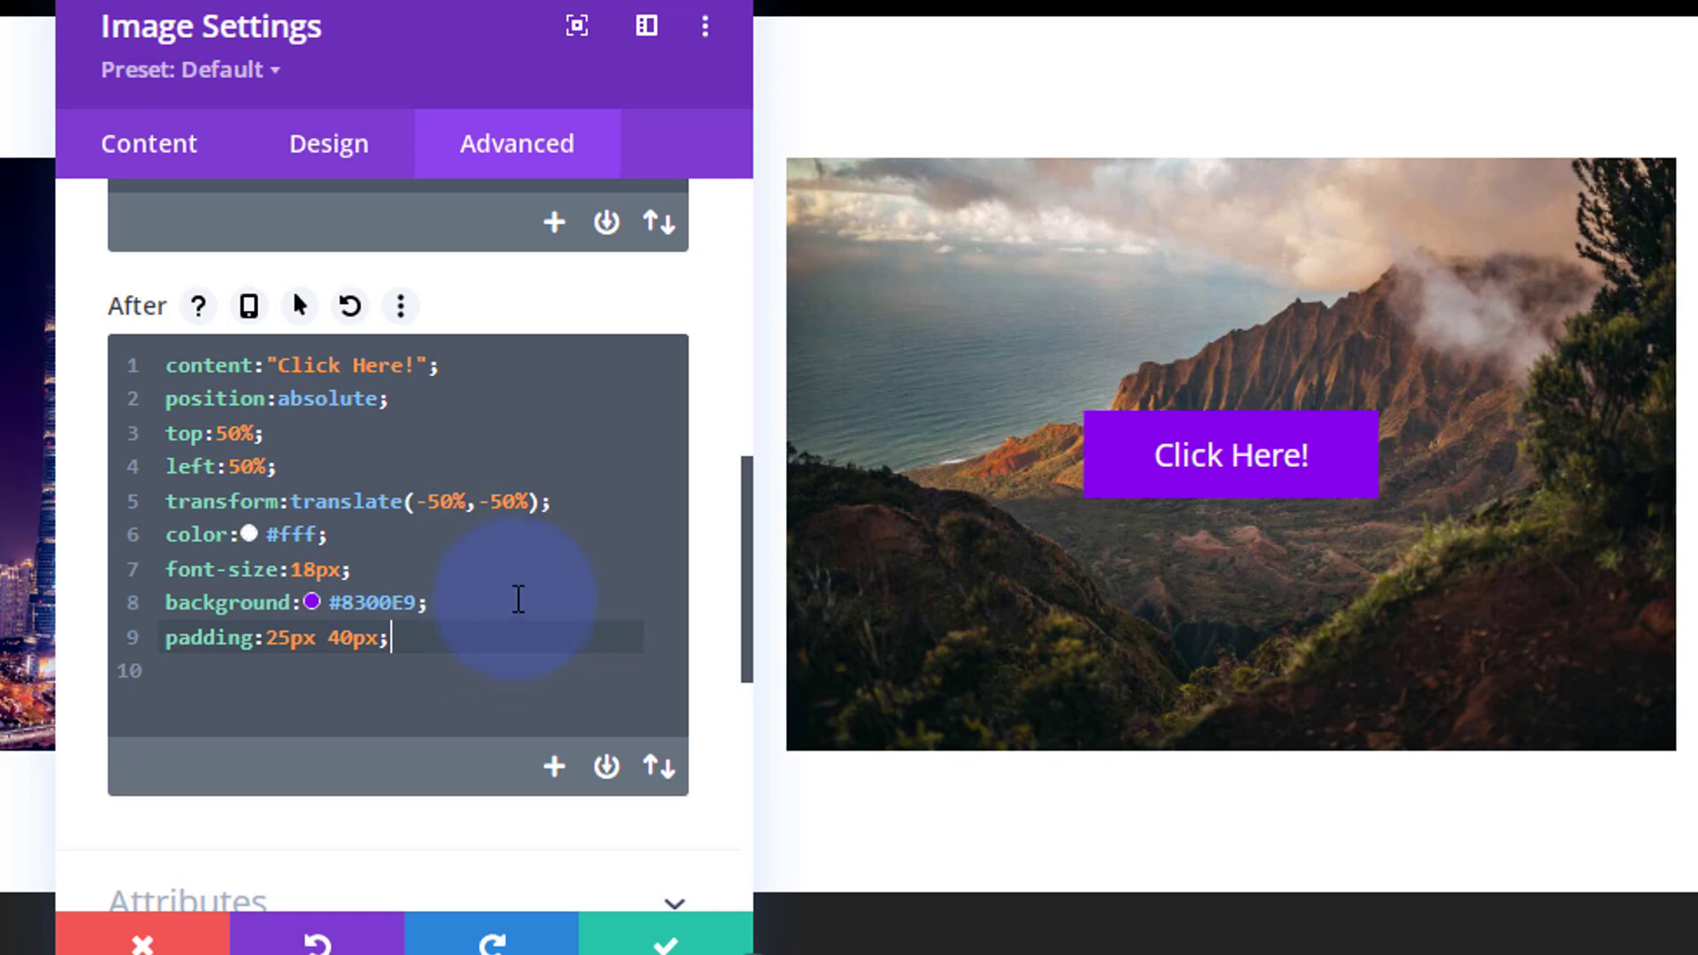
# Step: Try 15px as the After element's vertical padding and set it back to 25px
pyautogui.click(269, 640)
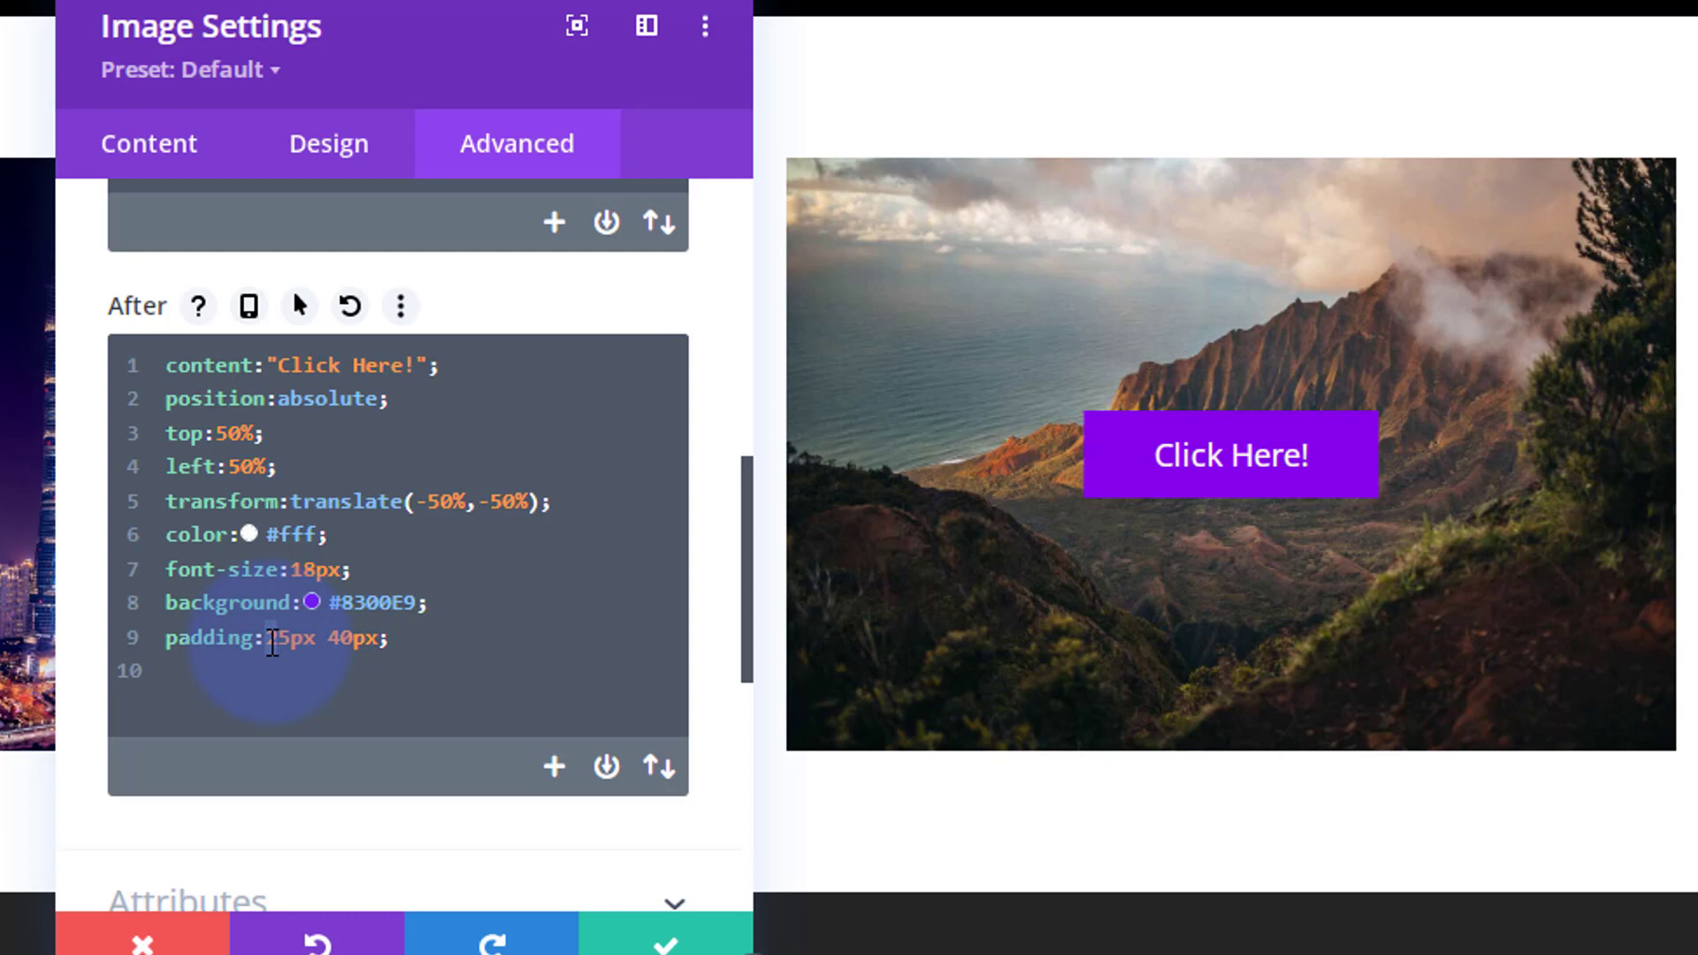
pyautogui.press('Delete')
pyautogui.write('1')
pyautogui.press('BackSpace')
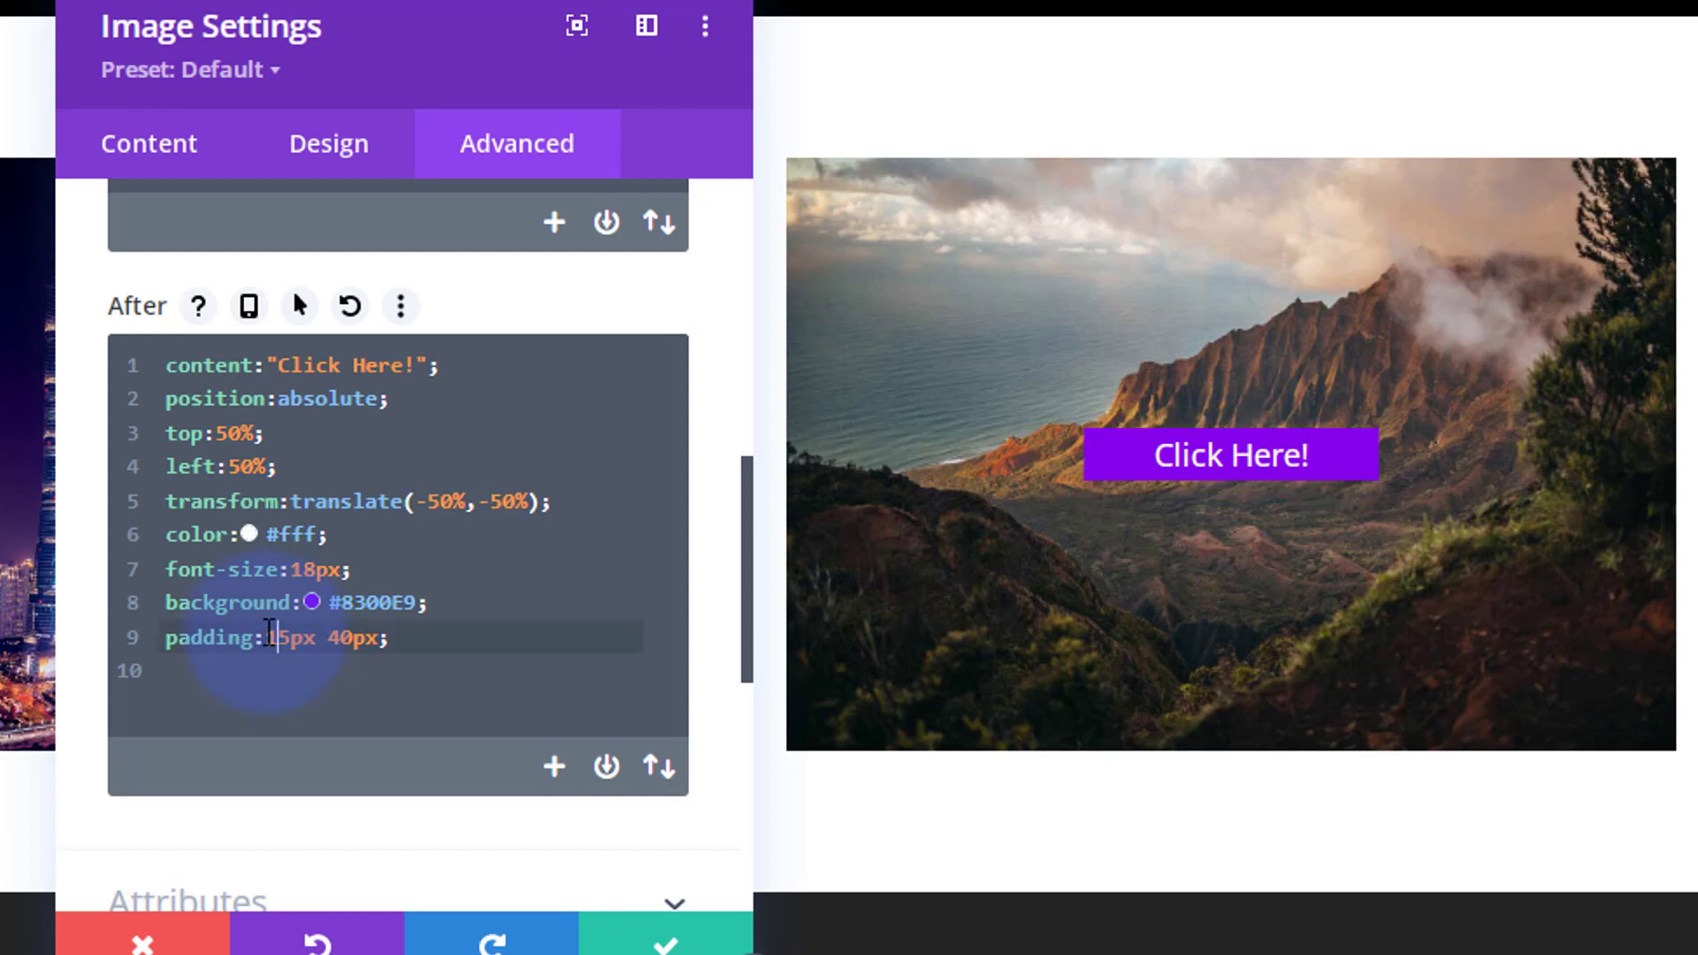
pyautogui.write('1')
pyautogui.press('BackSpace')
pyautogui.write('2')
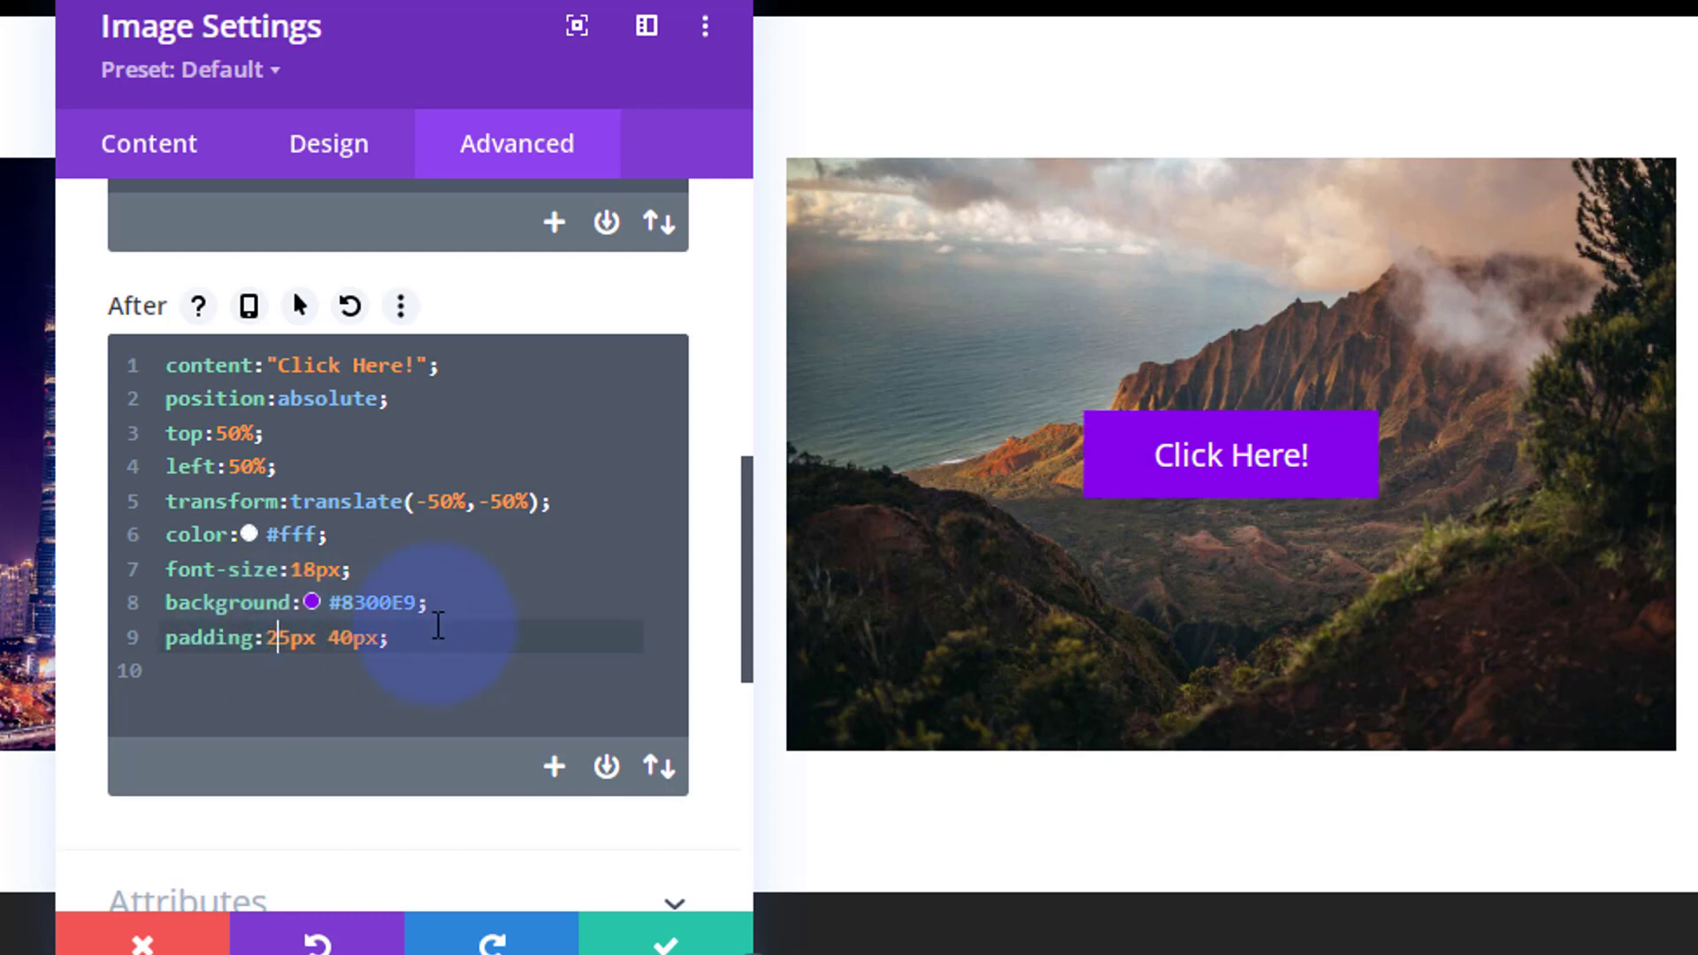
# Step: Set the After element's horizontal padding to 30px and add border-radius:5px; on a new line
pyautogui.moveTo(328, 638); pyautogui.dragTo(342, 638)
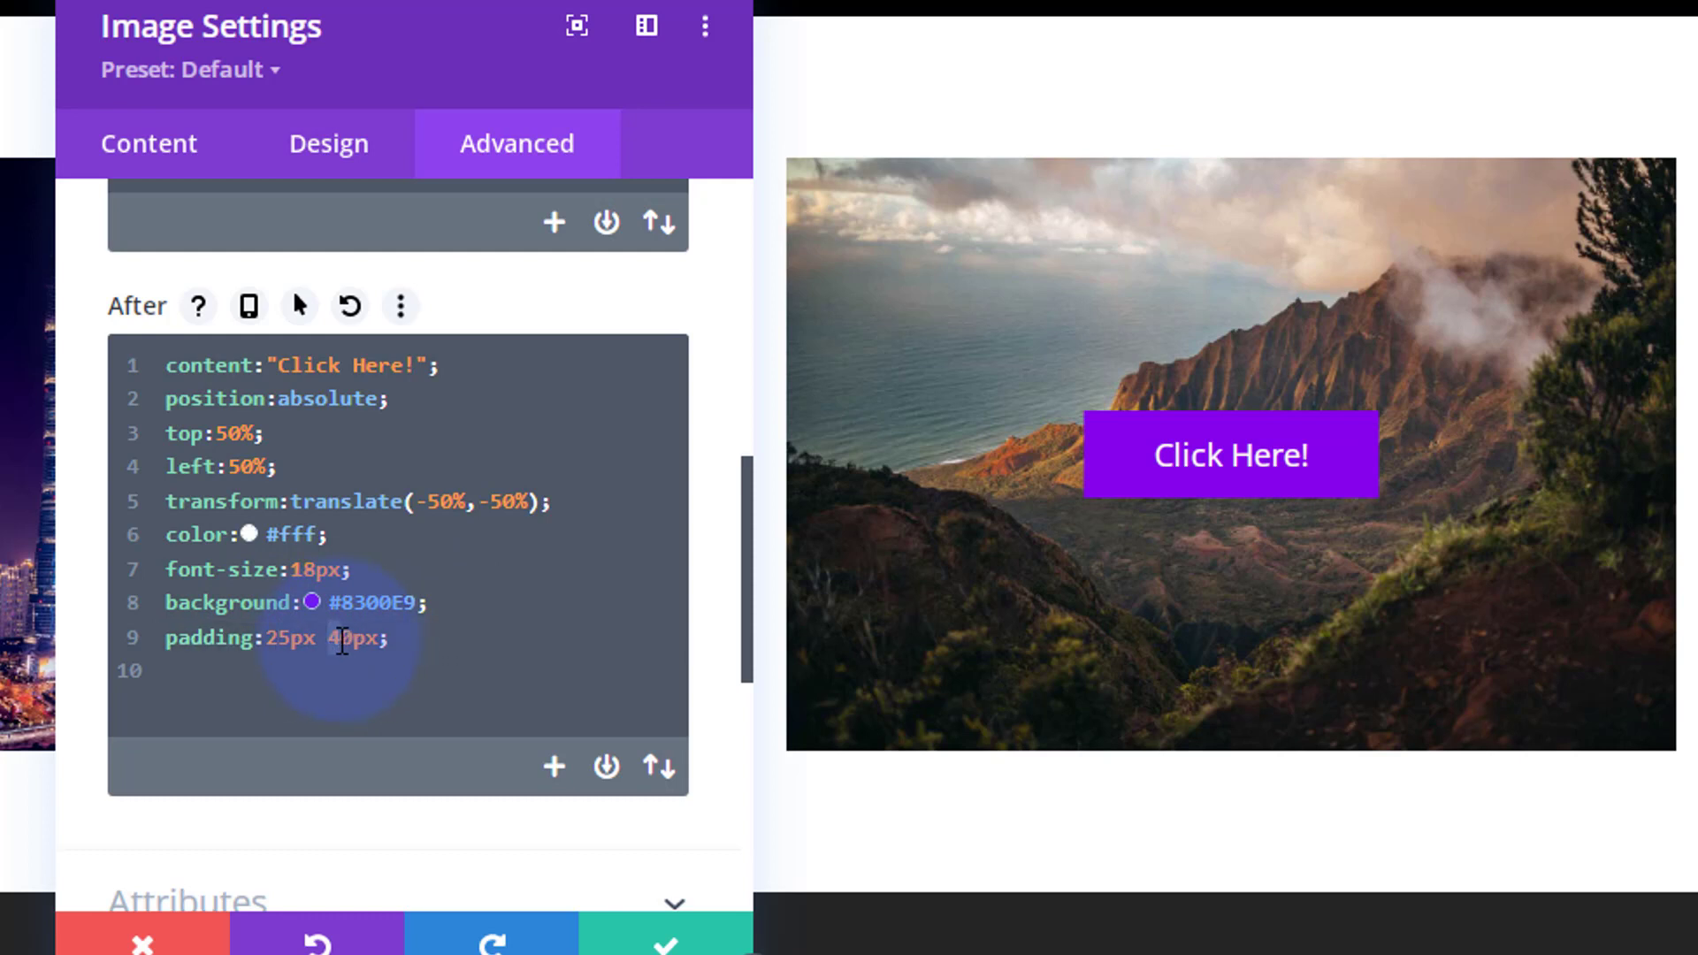
pyautogui.write('3')
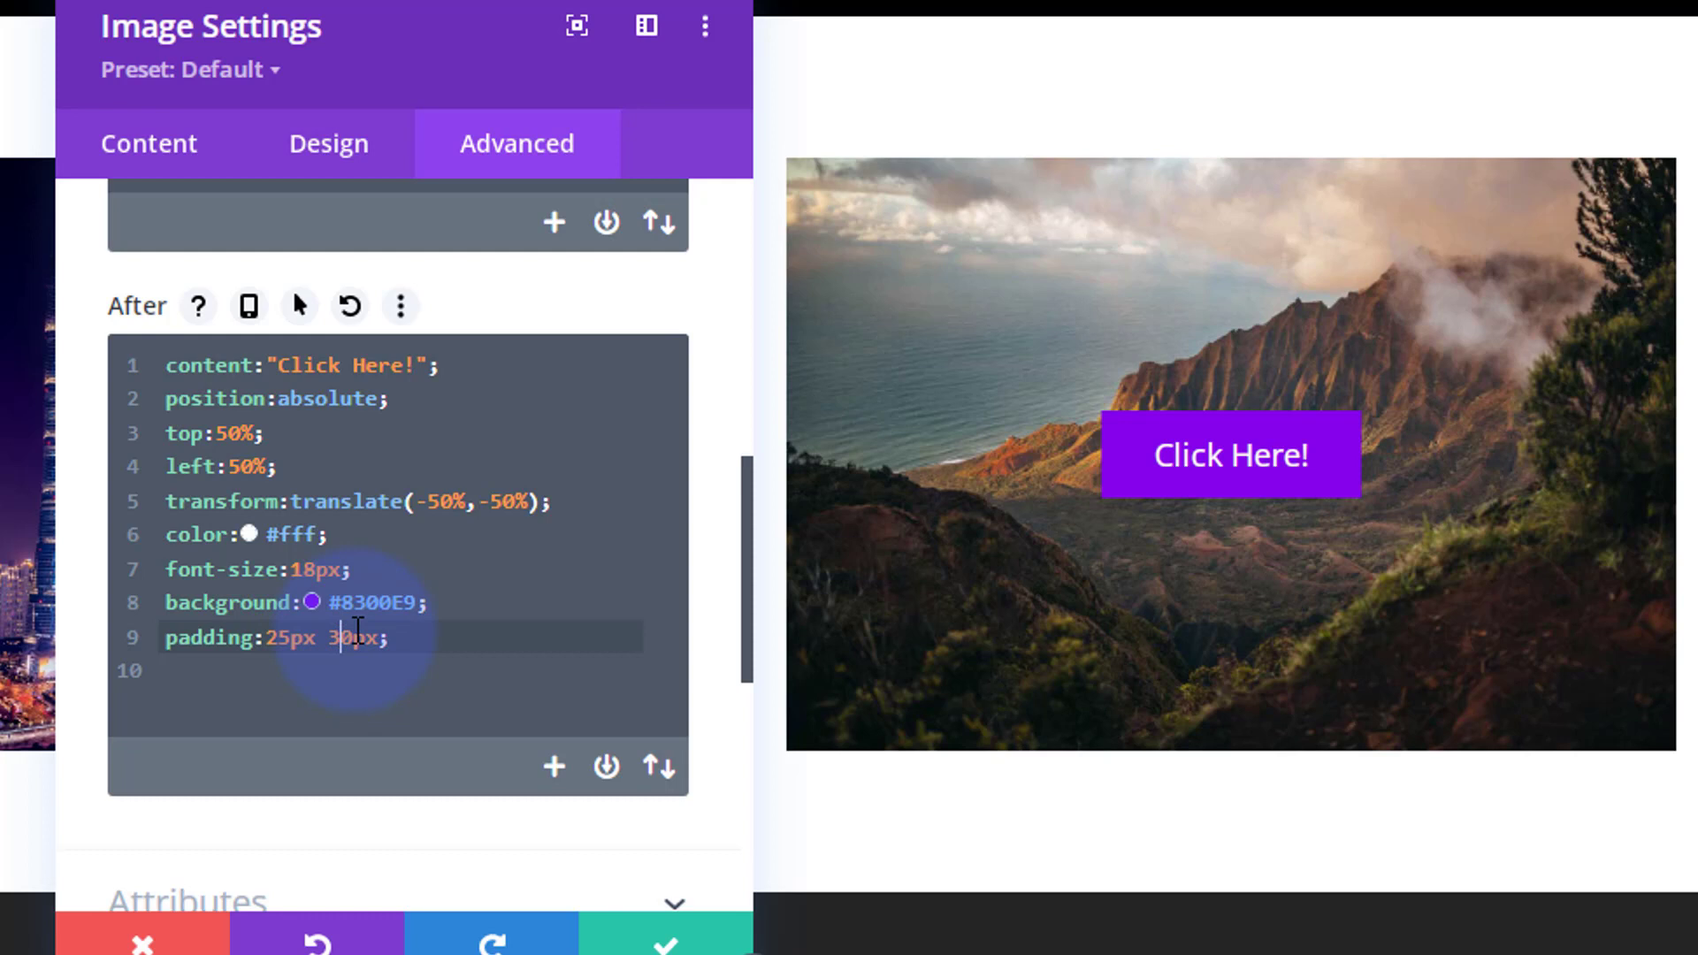
pyautogui.click(480, 641)
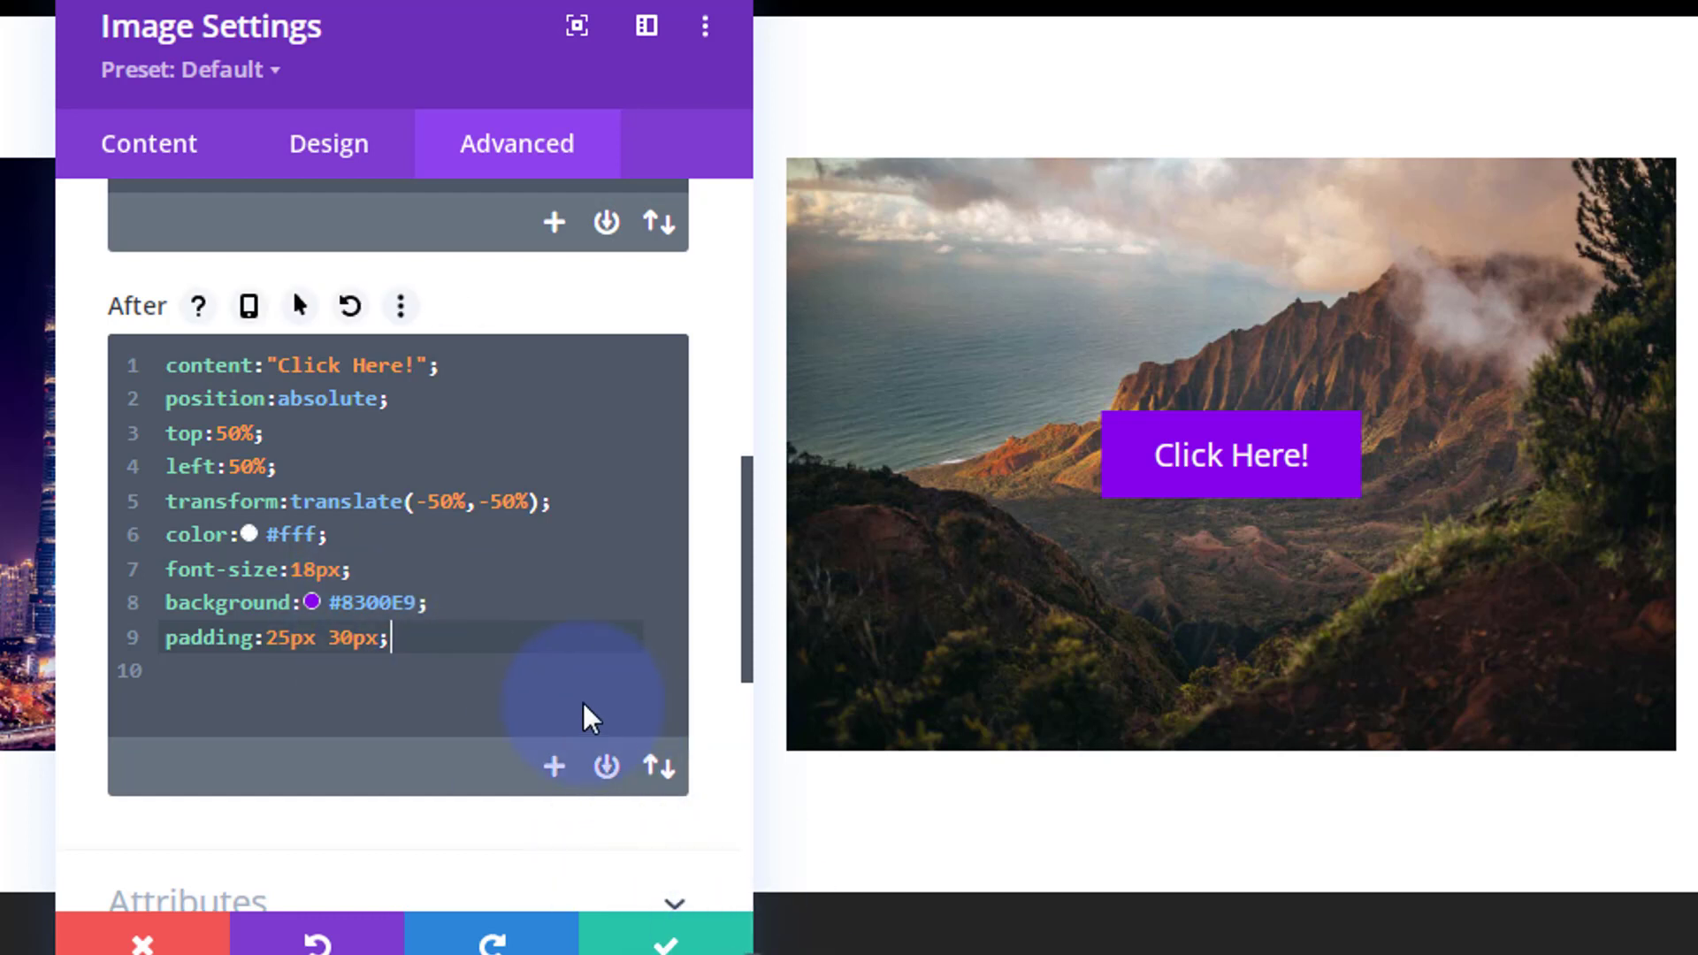
pyautogui.press('Return')
pyautogui.write('border-radius:5px;')
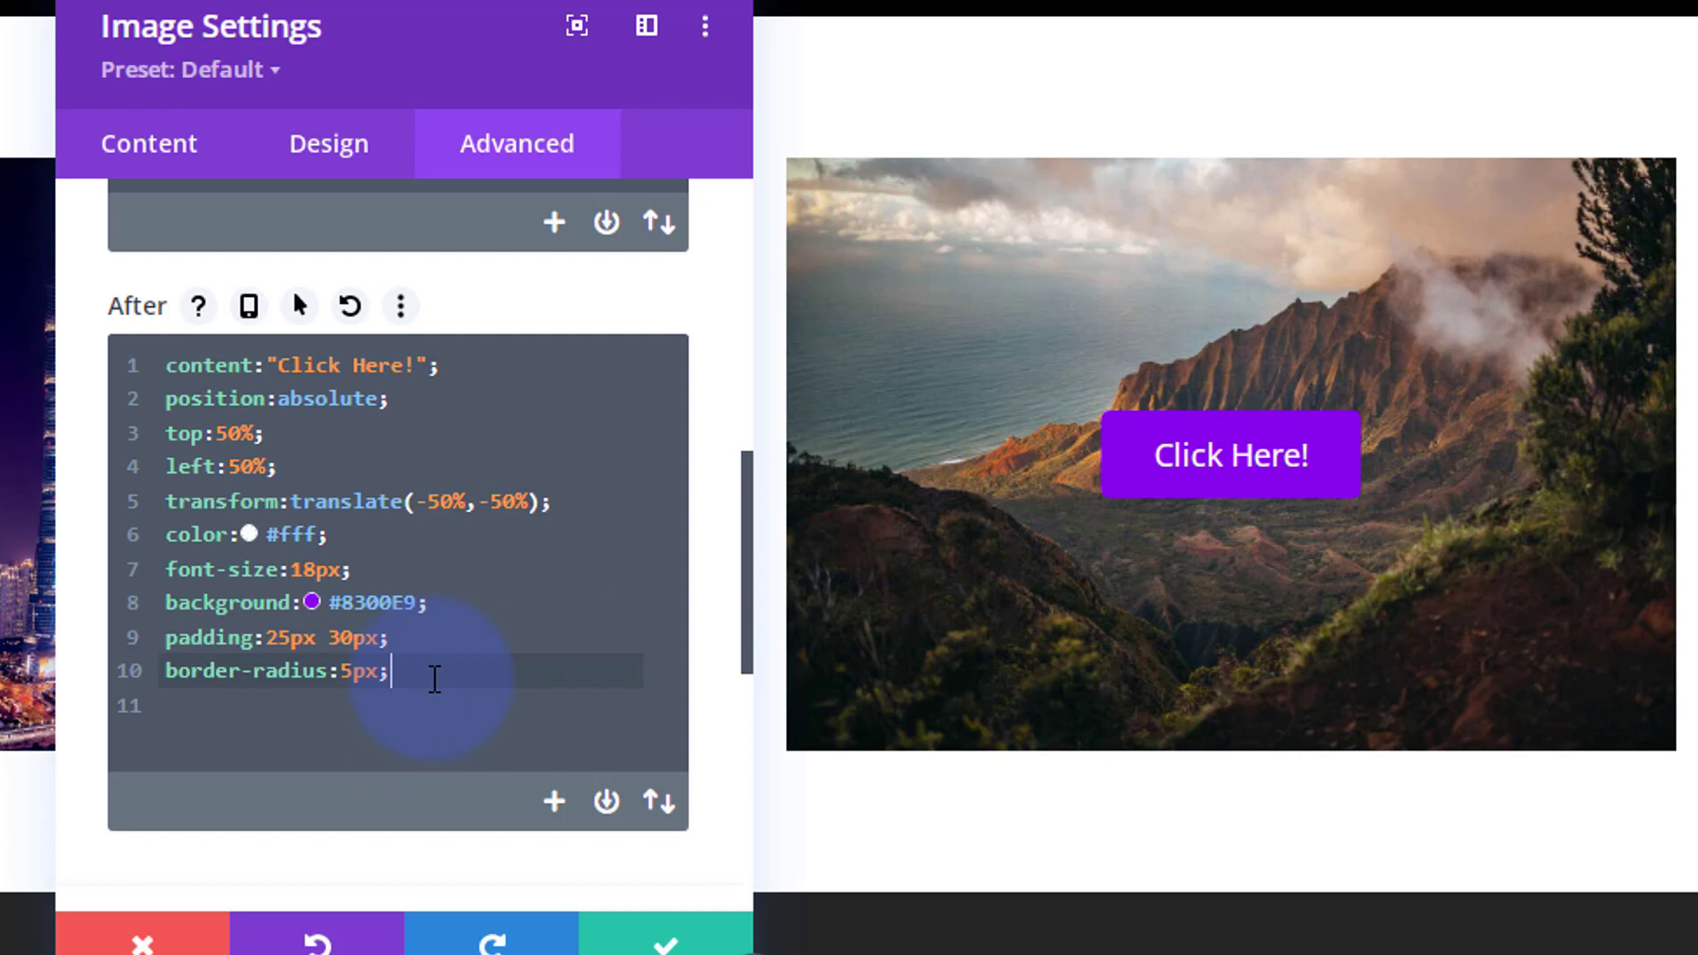
# Step: Add pointer-events:none; on a new line of the After element's CSS
pyautogui.press('Return')
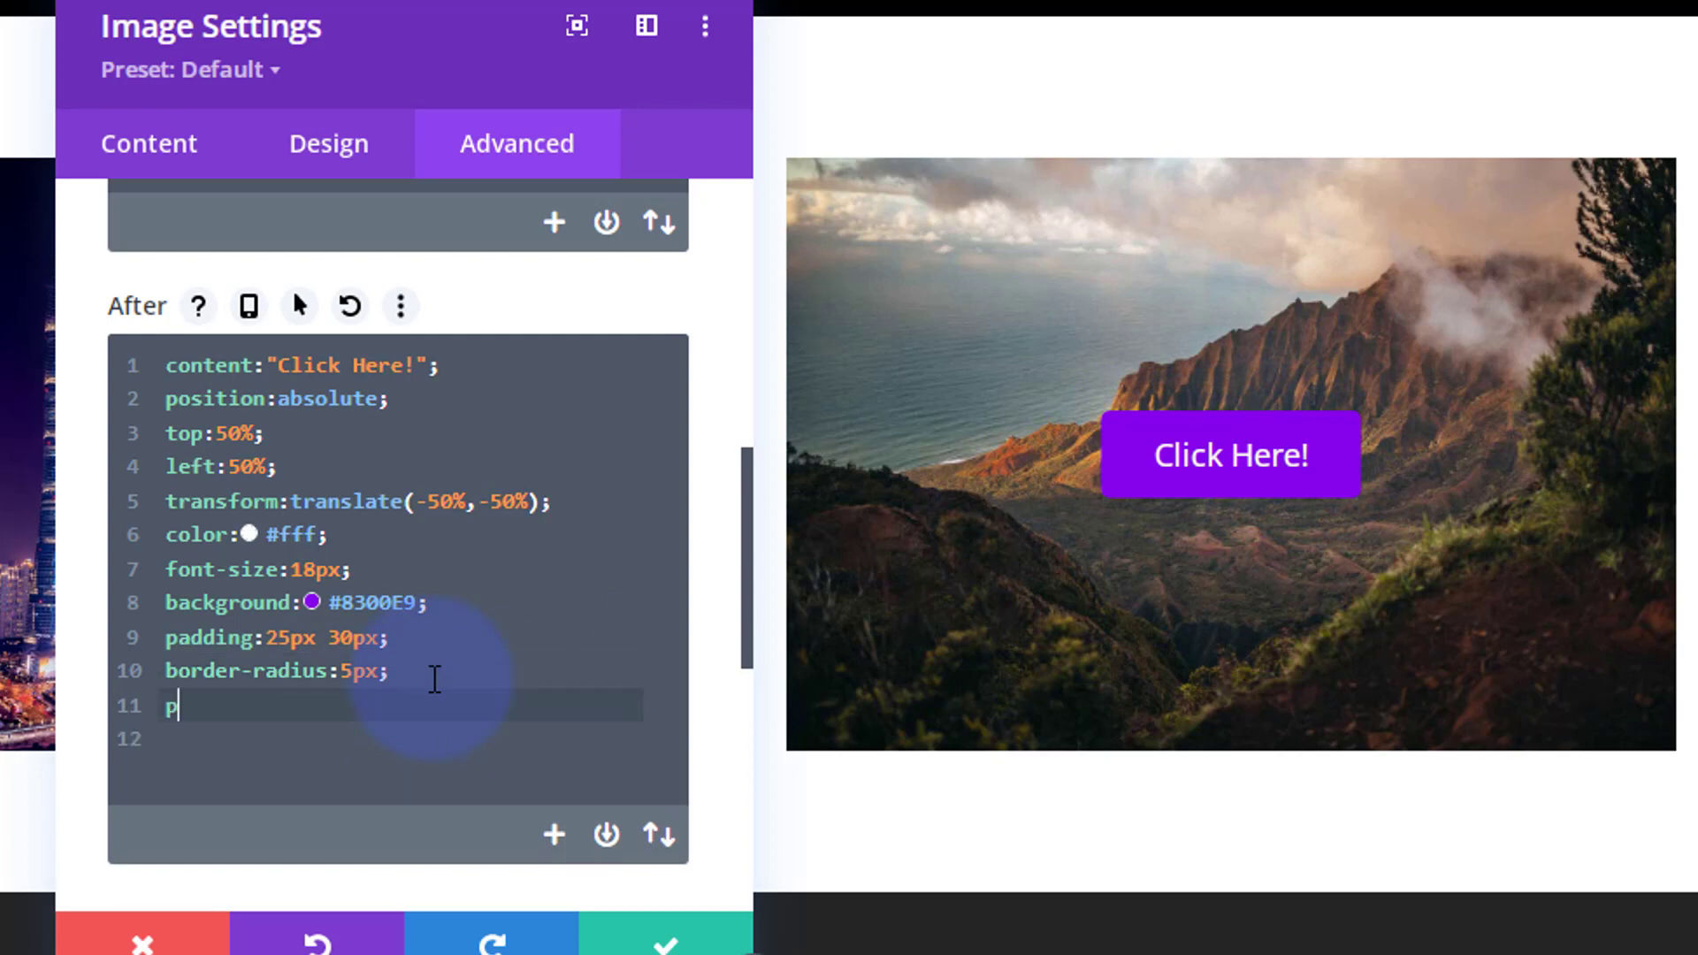
pyautogui.write('pointer-even')
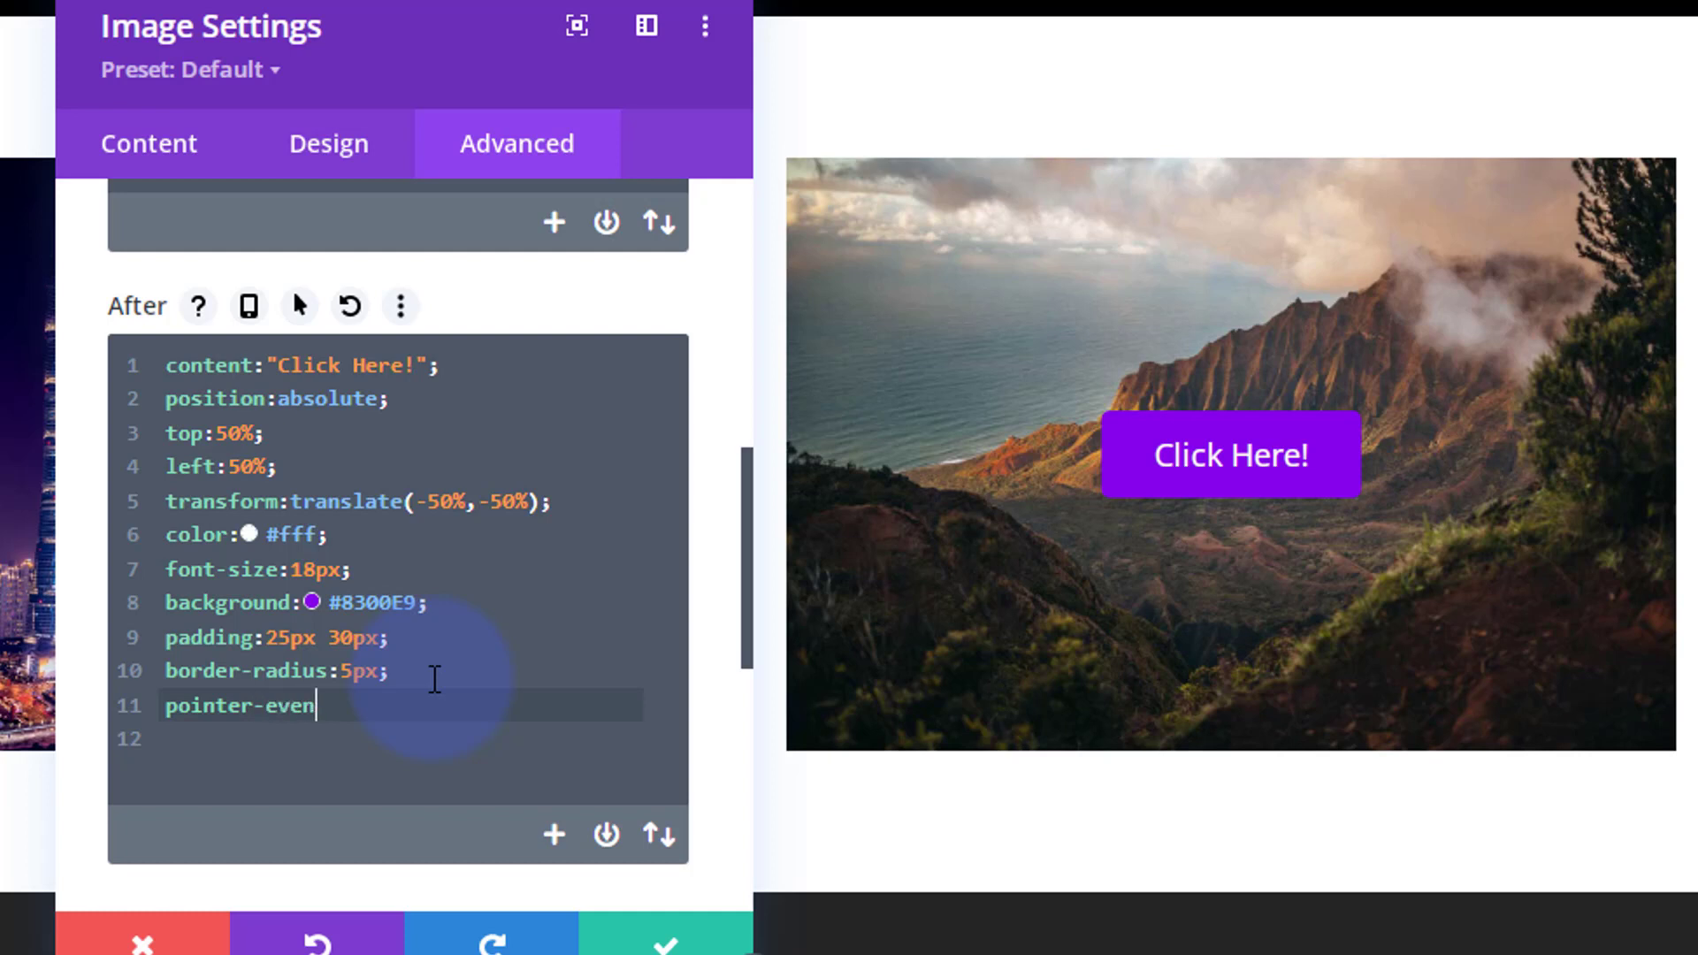
pyautogui.write('ts:none;')
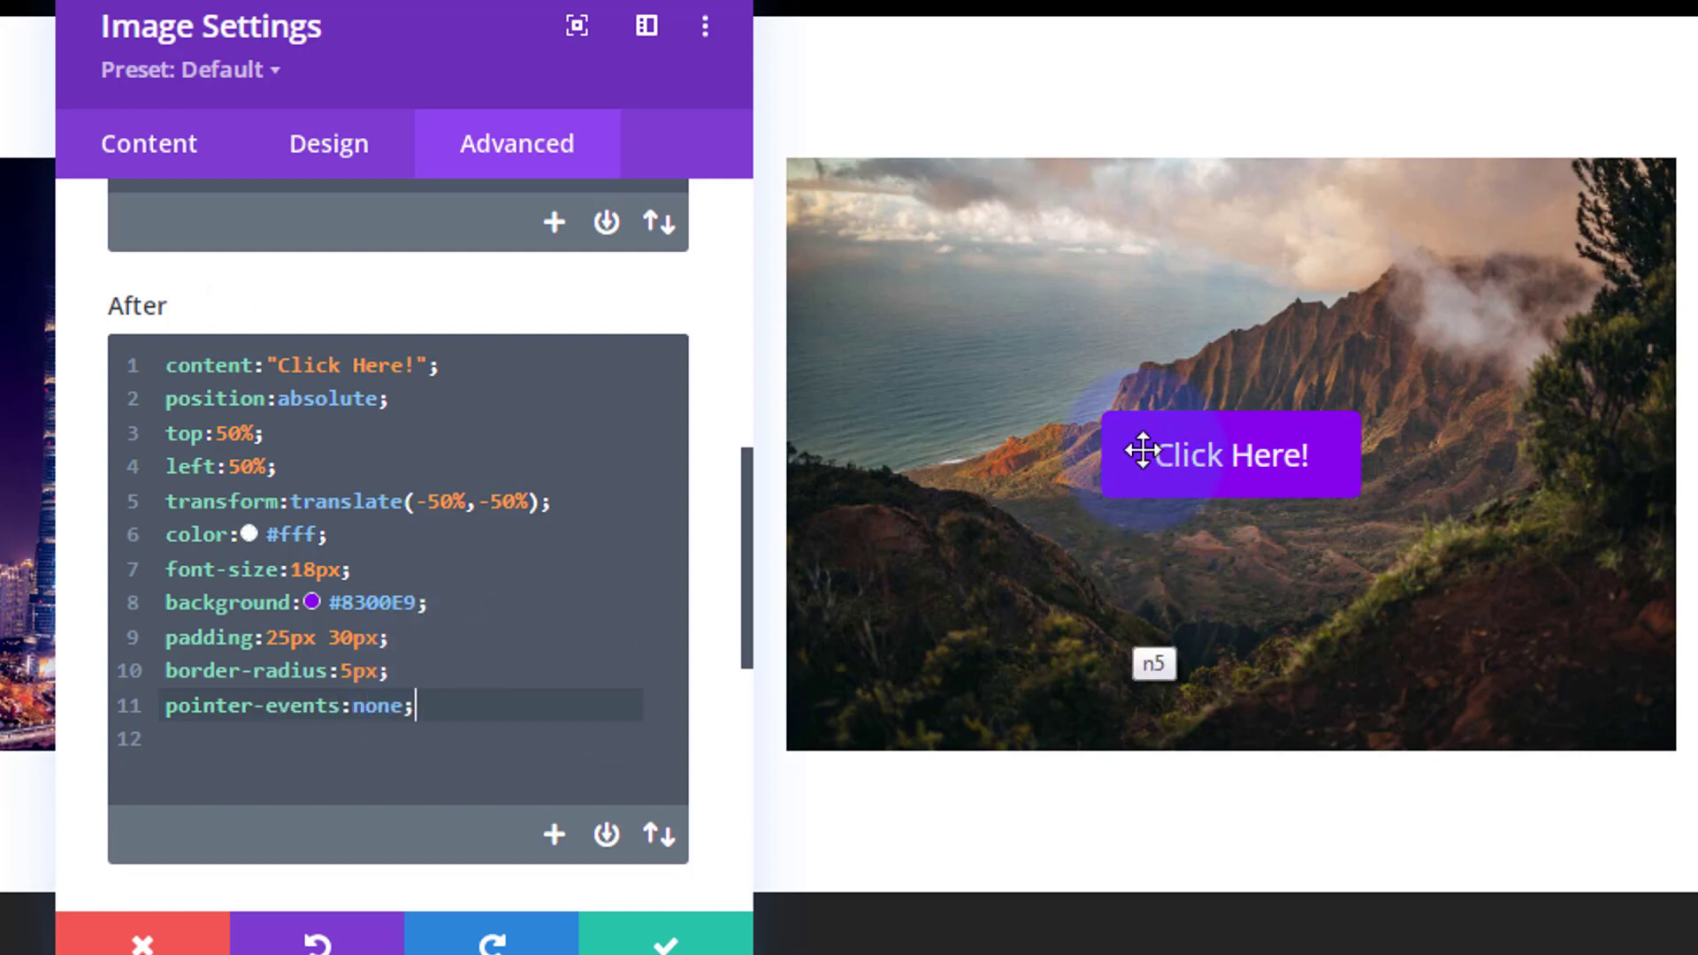
# Step: Set the image module's link URL to #
pyautogui.click(181, 152)
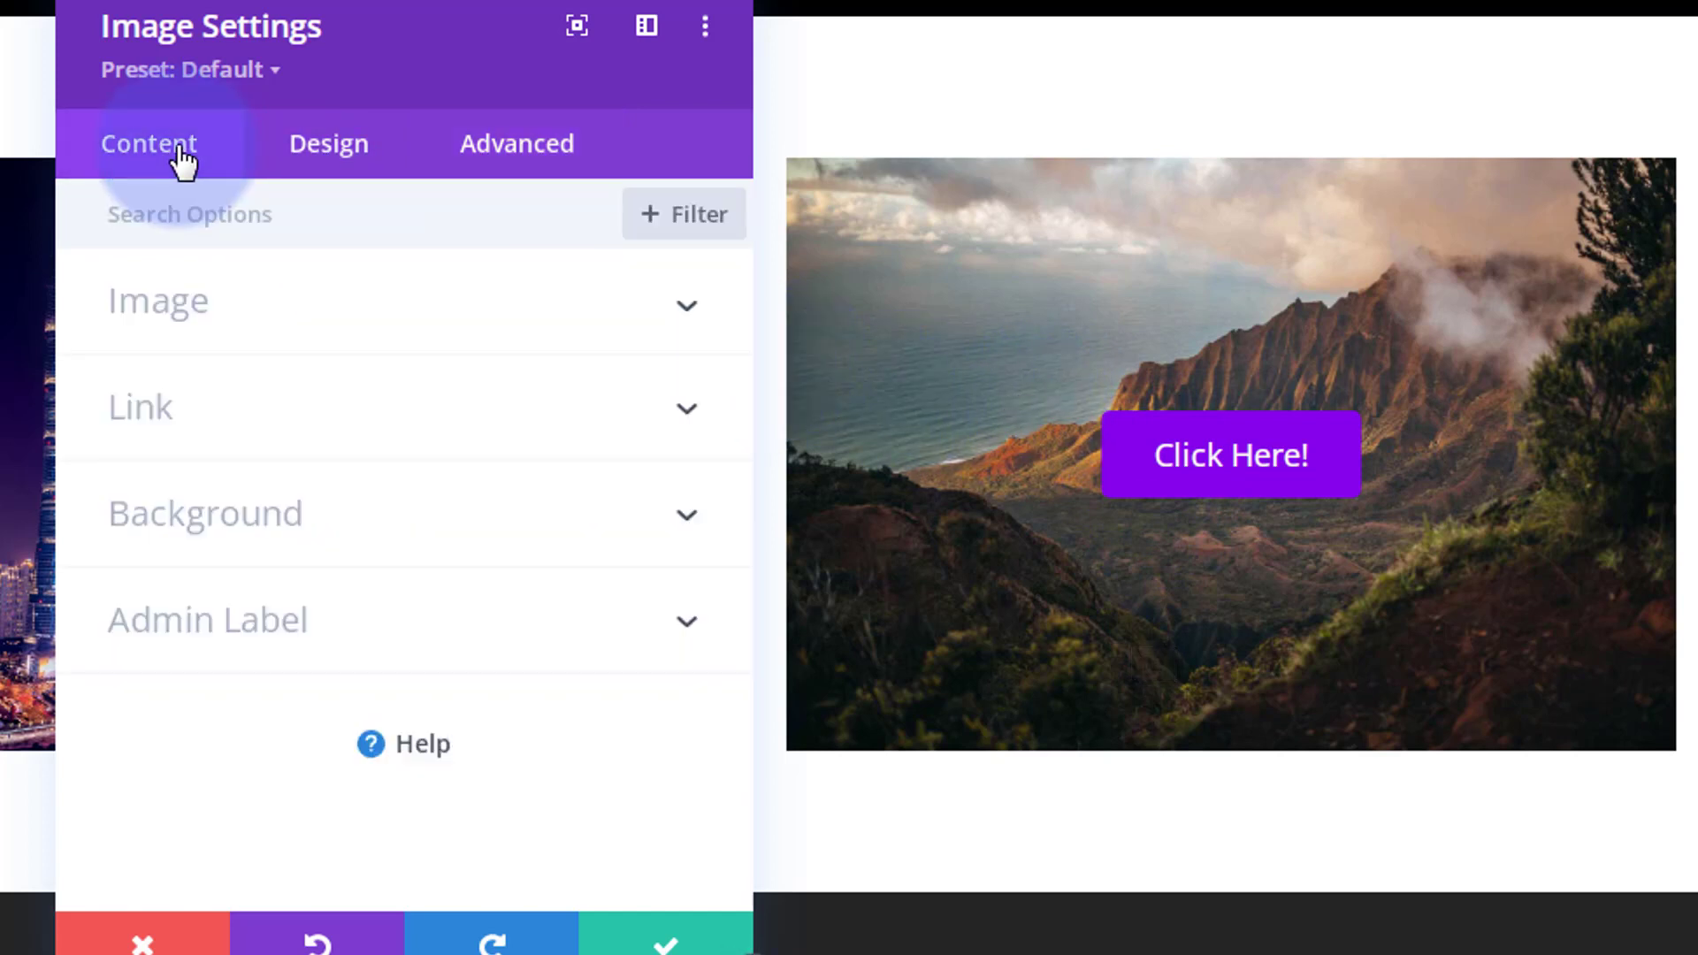
pyautogui.click(242, 406)
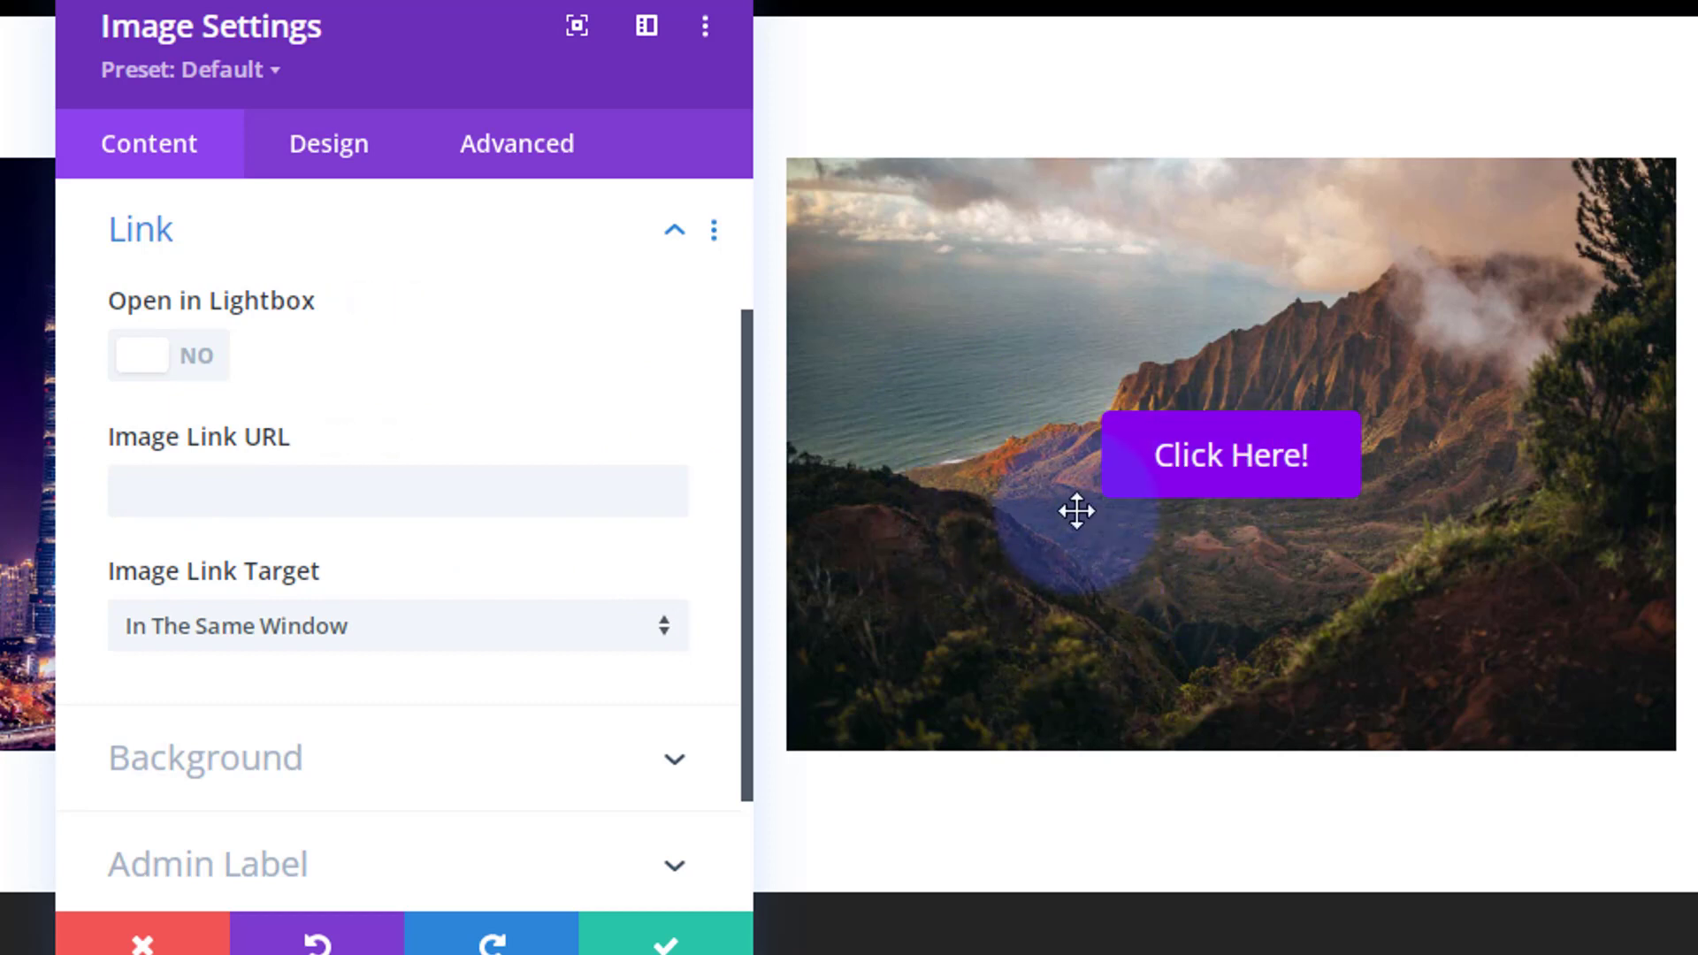
pyautogui.click(124, 502)
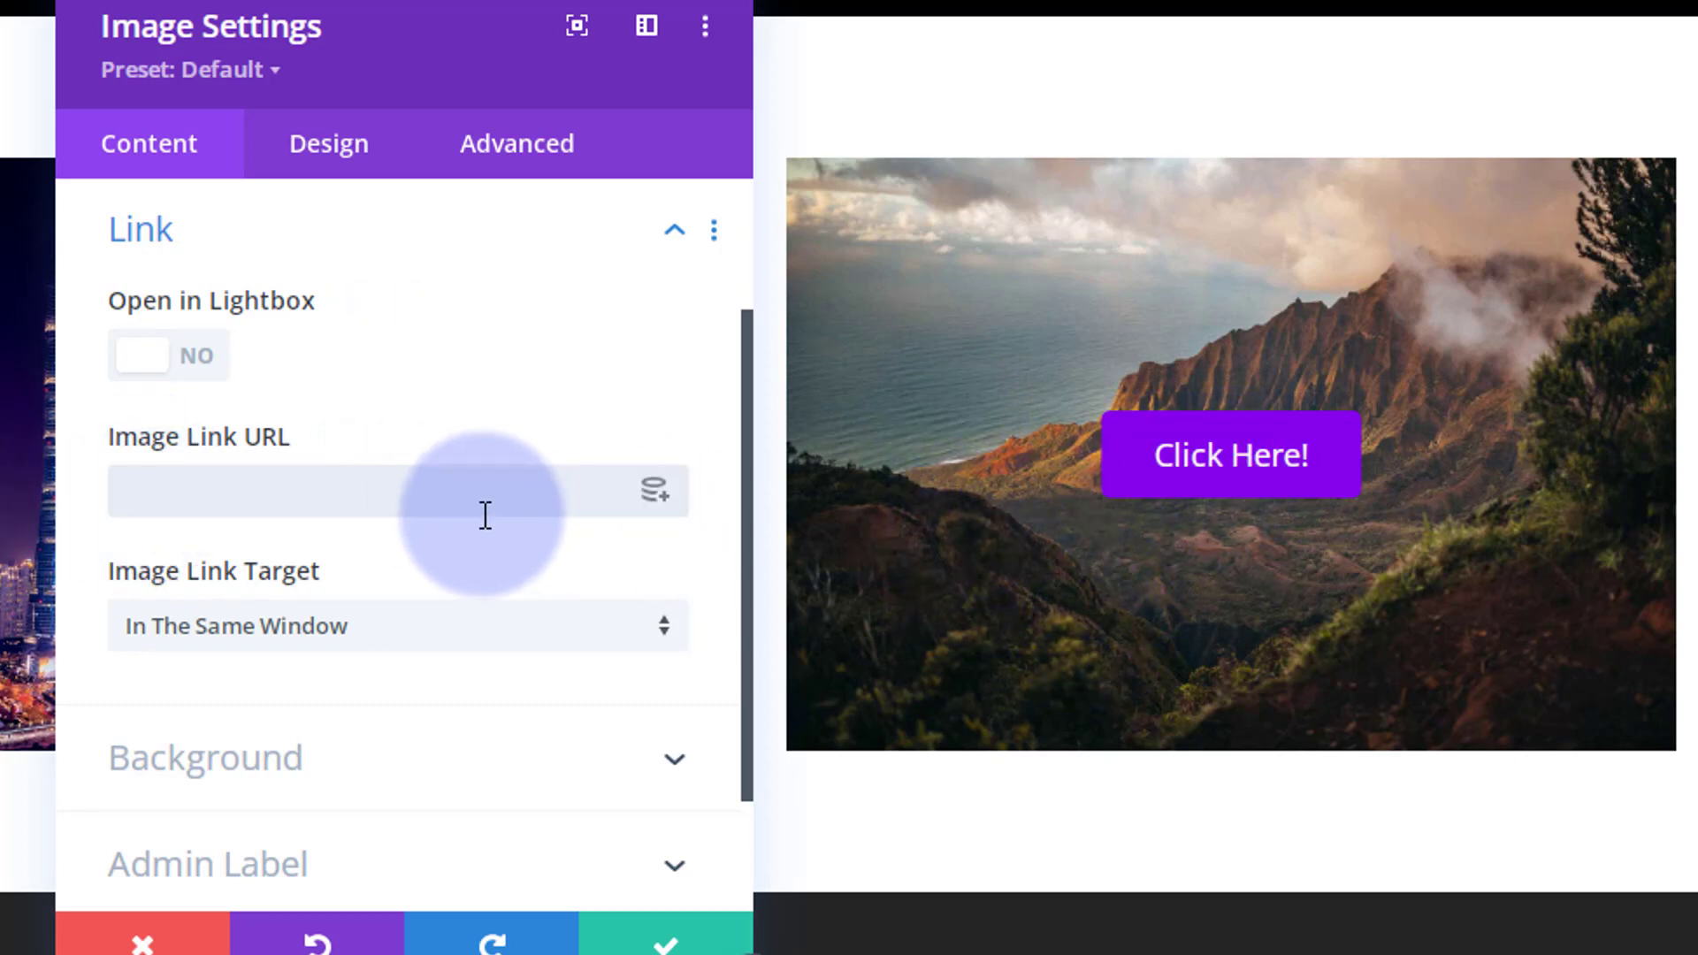
pyautogui.write('#')
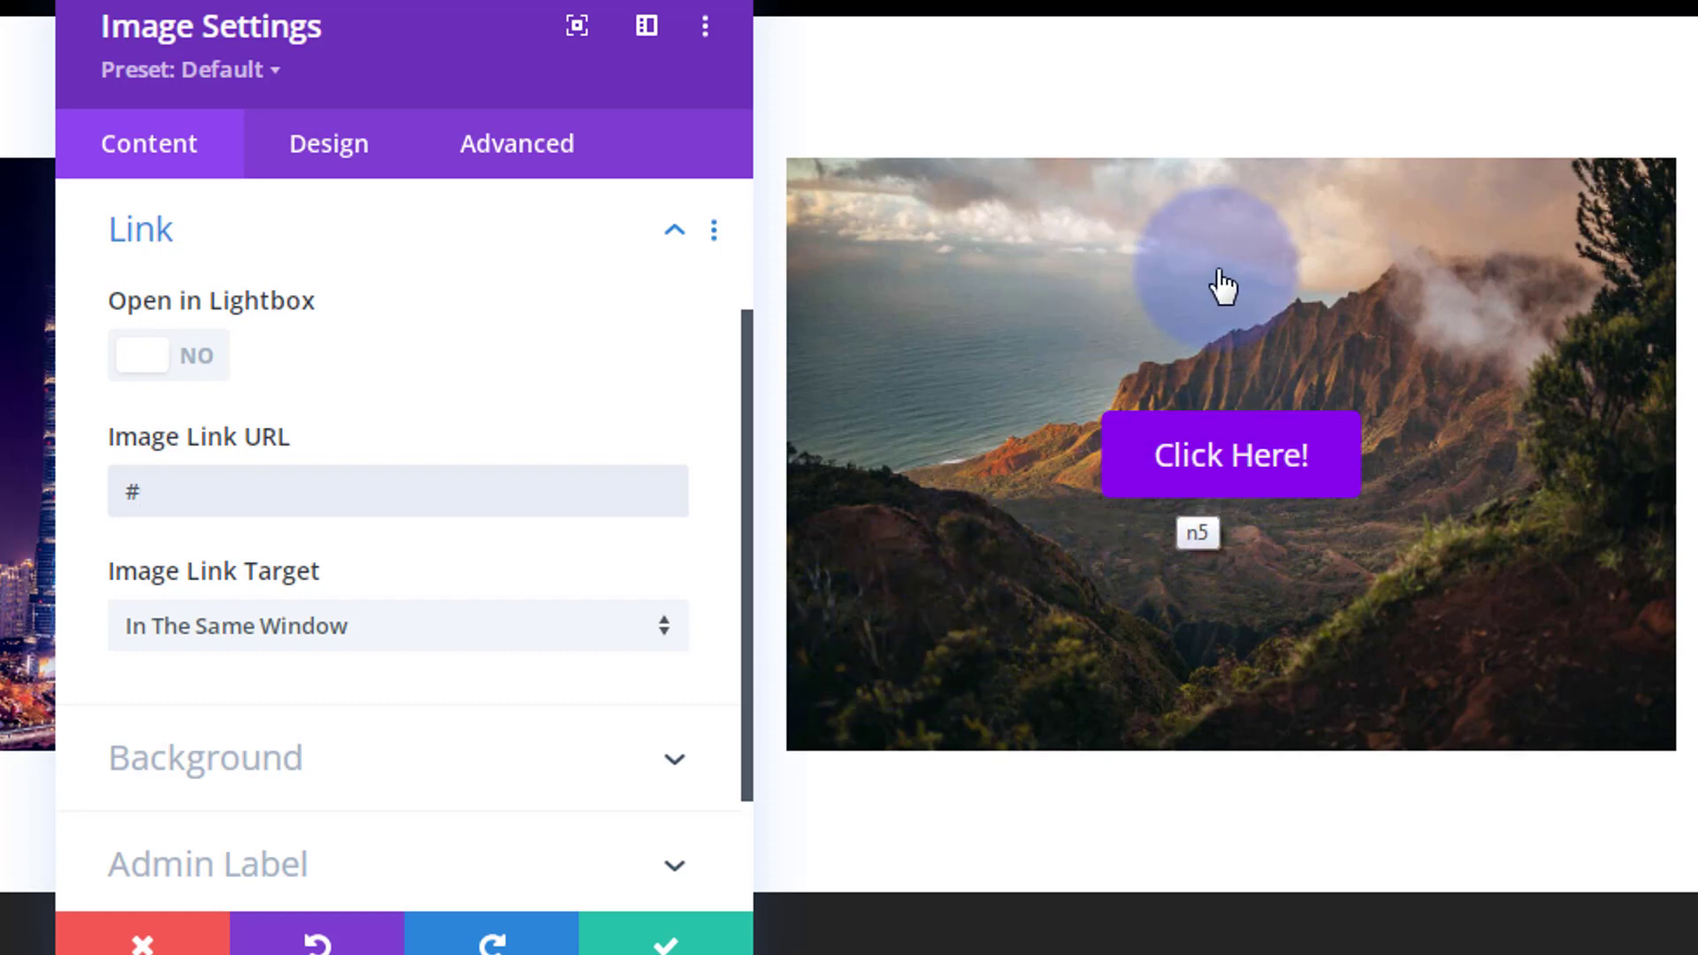
# Step: Clear the image title text in the image module's attributes
pyautogui.click(529, 164)
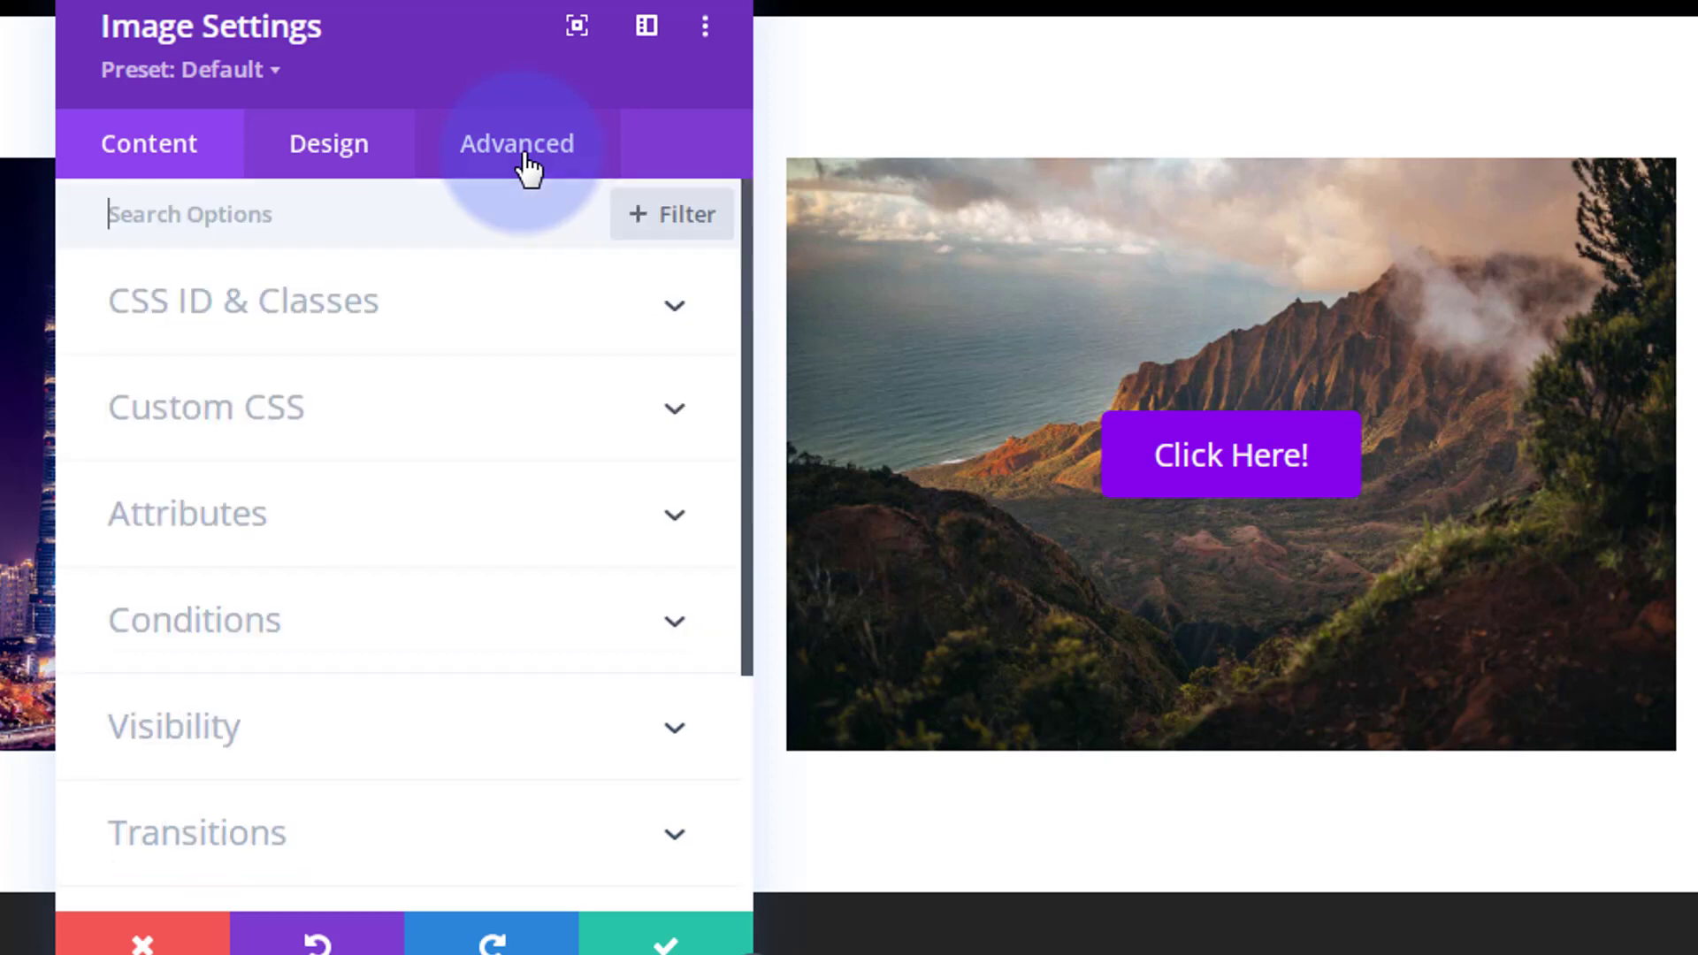
pyautogui.click(485, 539)
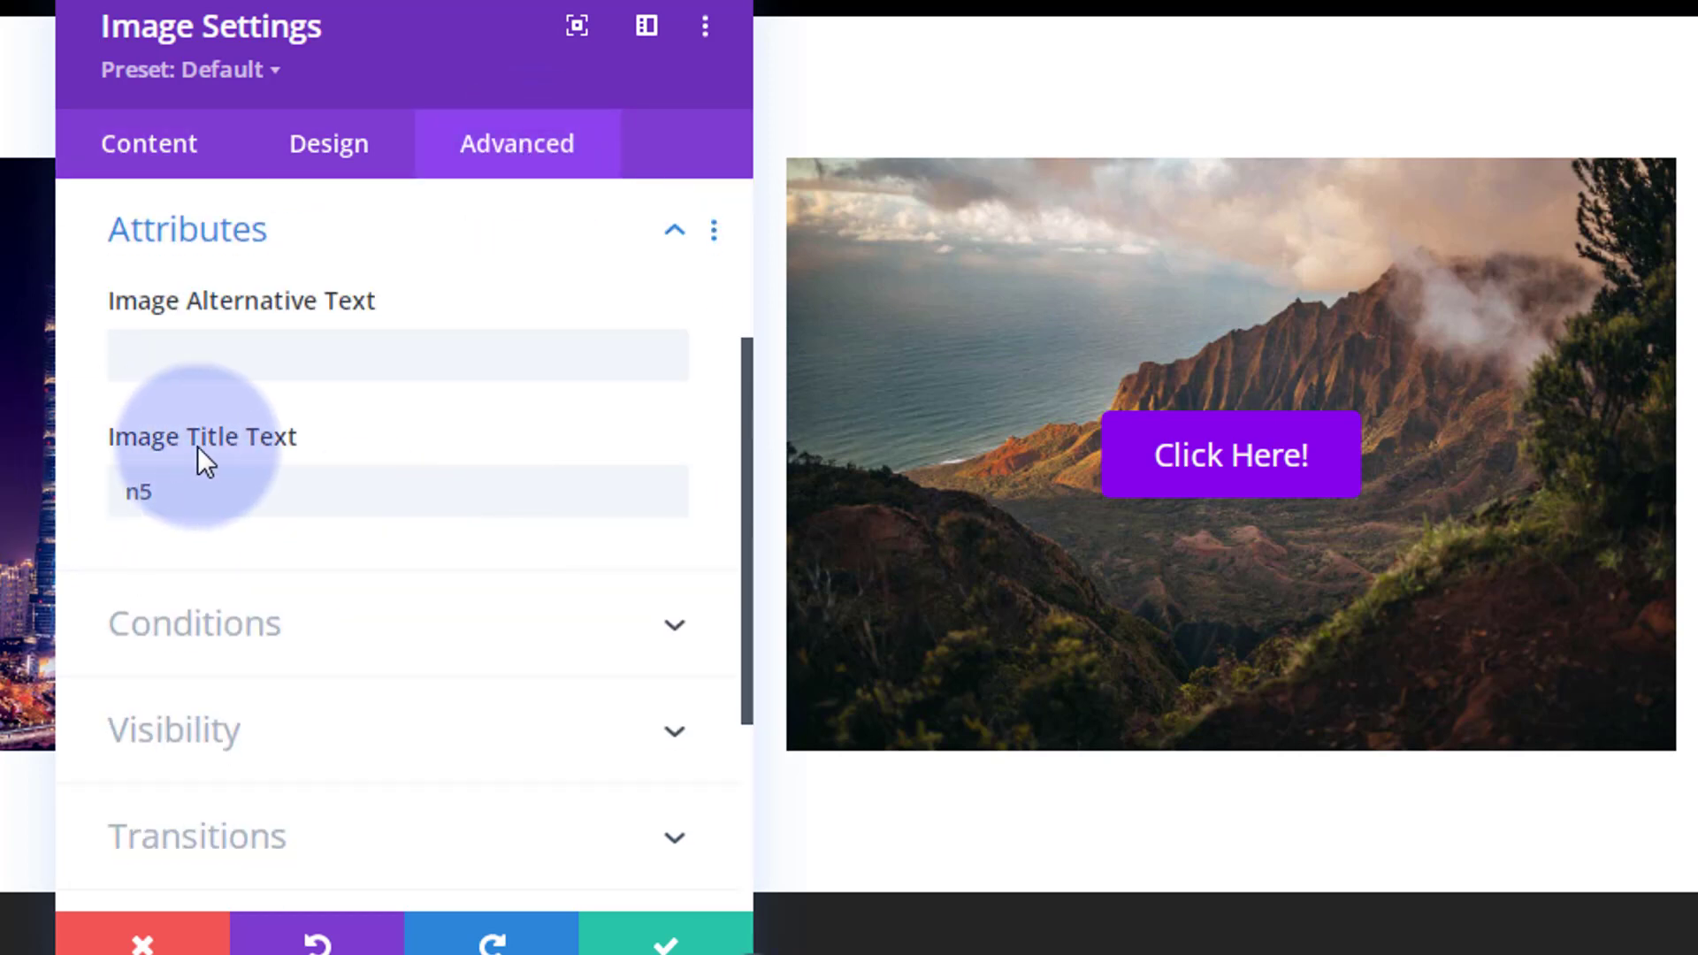
pyautogui.doubleClick(167, 504)
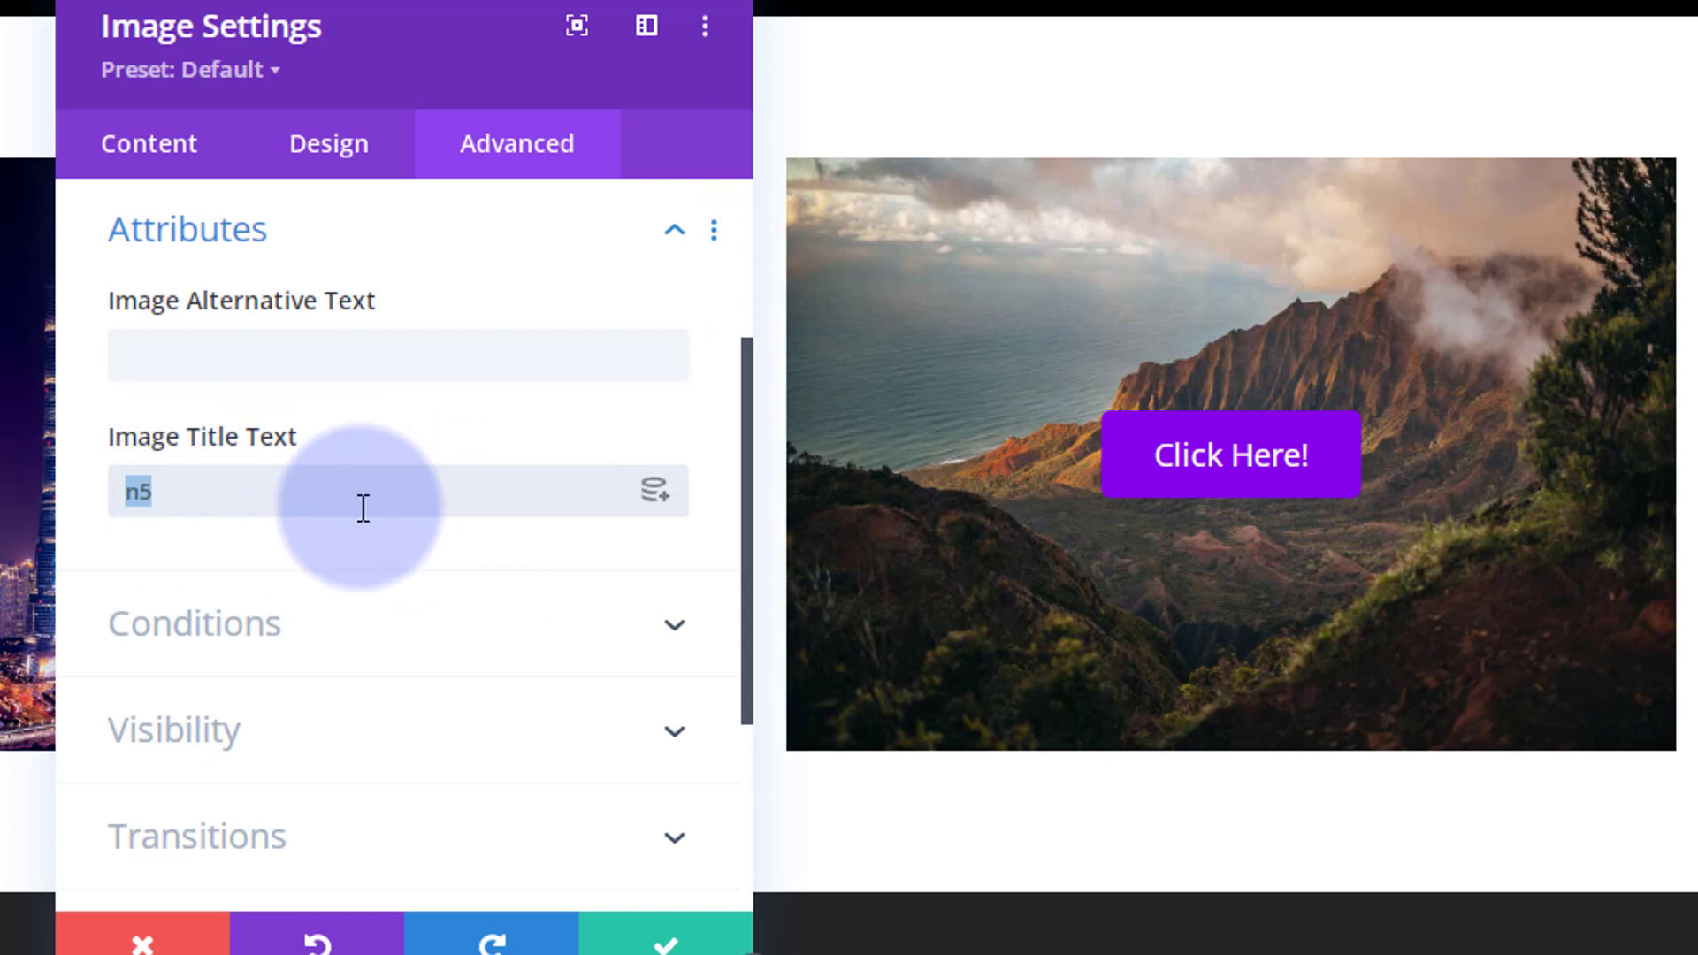
pyautogui.press('BackSpace')
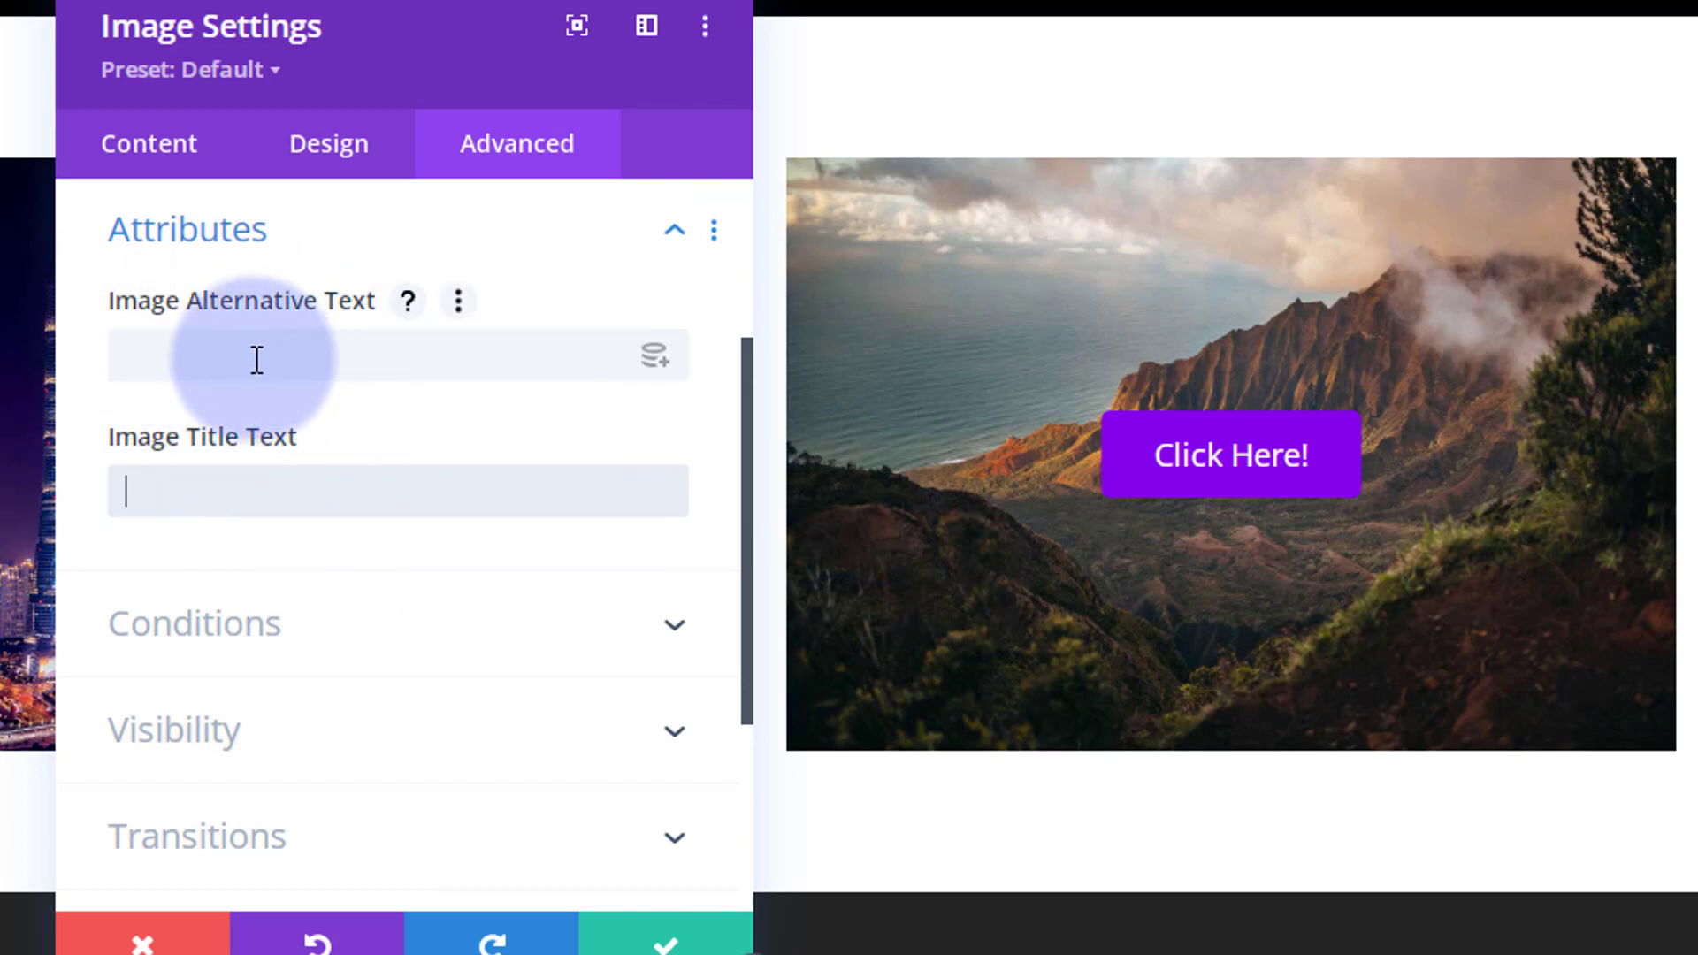
pyautogui.click(494, 360)
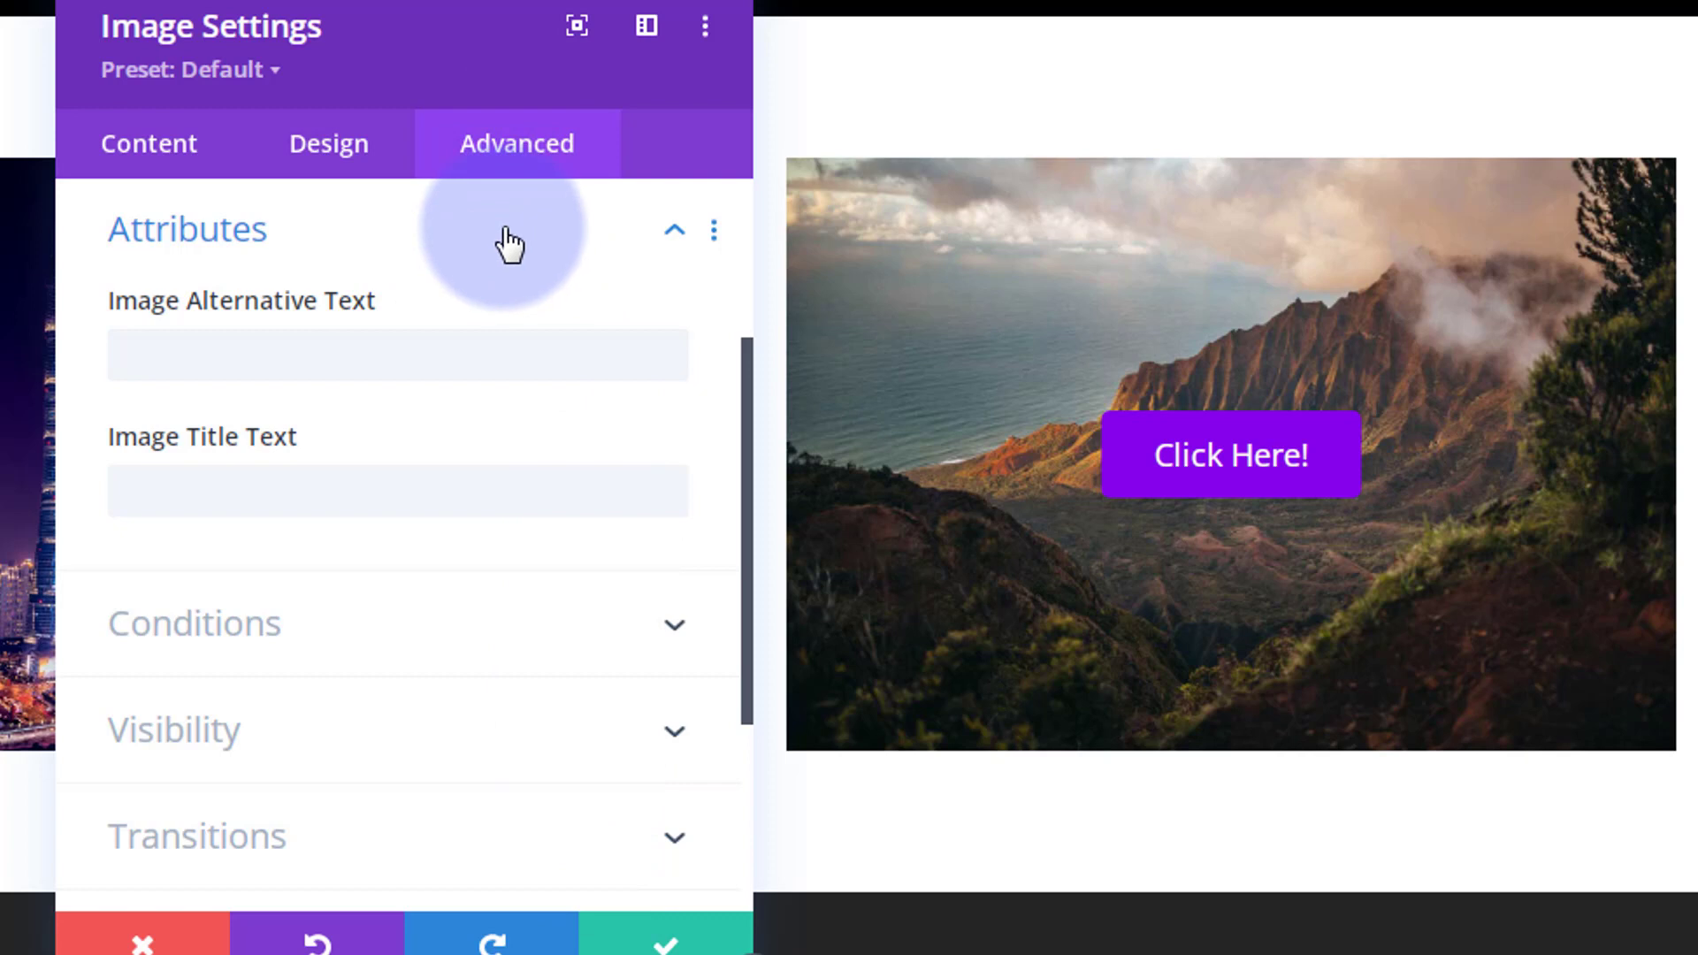
# Step: Add opacity:0; on a new line after pointer-events:none; in the After element's custom CSS
pyautogui.scroll(3, 504, 242)
pyautogui.click(386, 409)
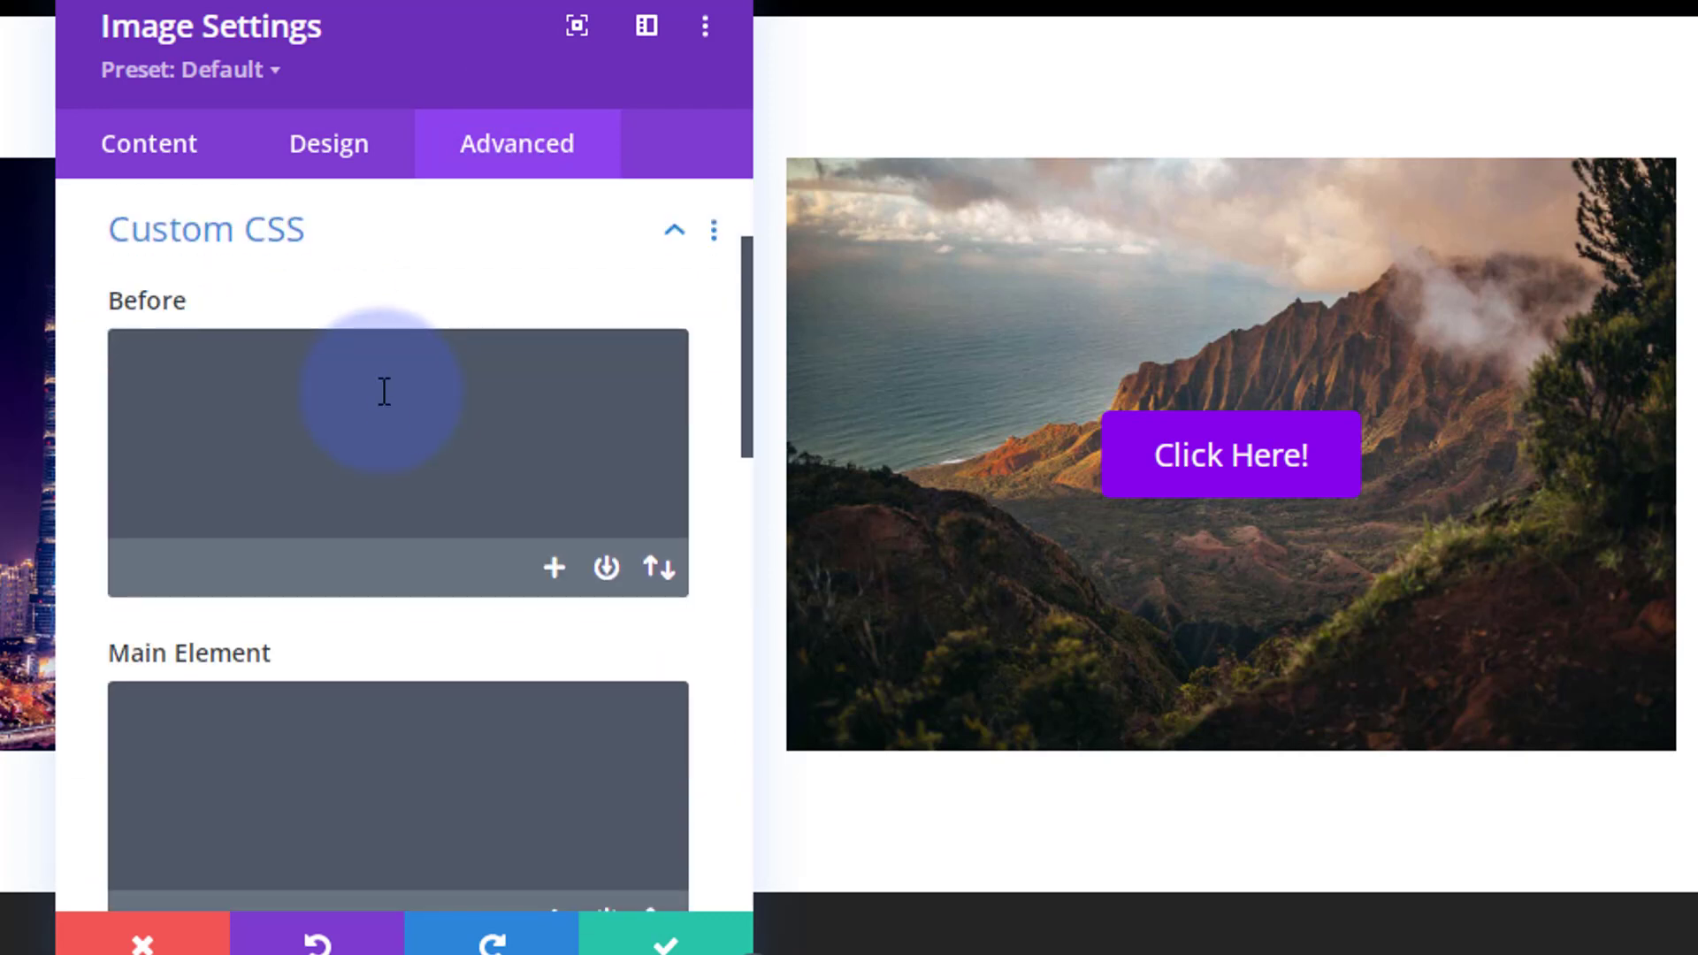
pyautogui.scroll(-8, 384, 386)
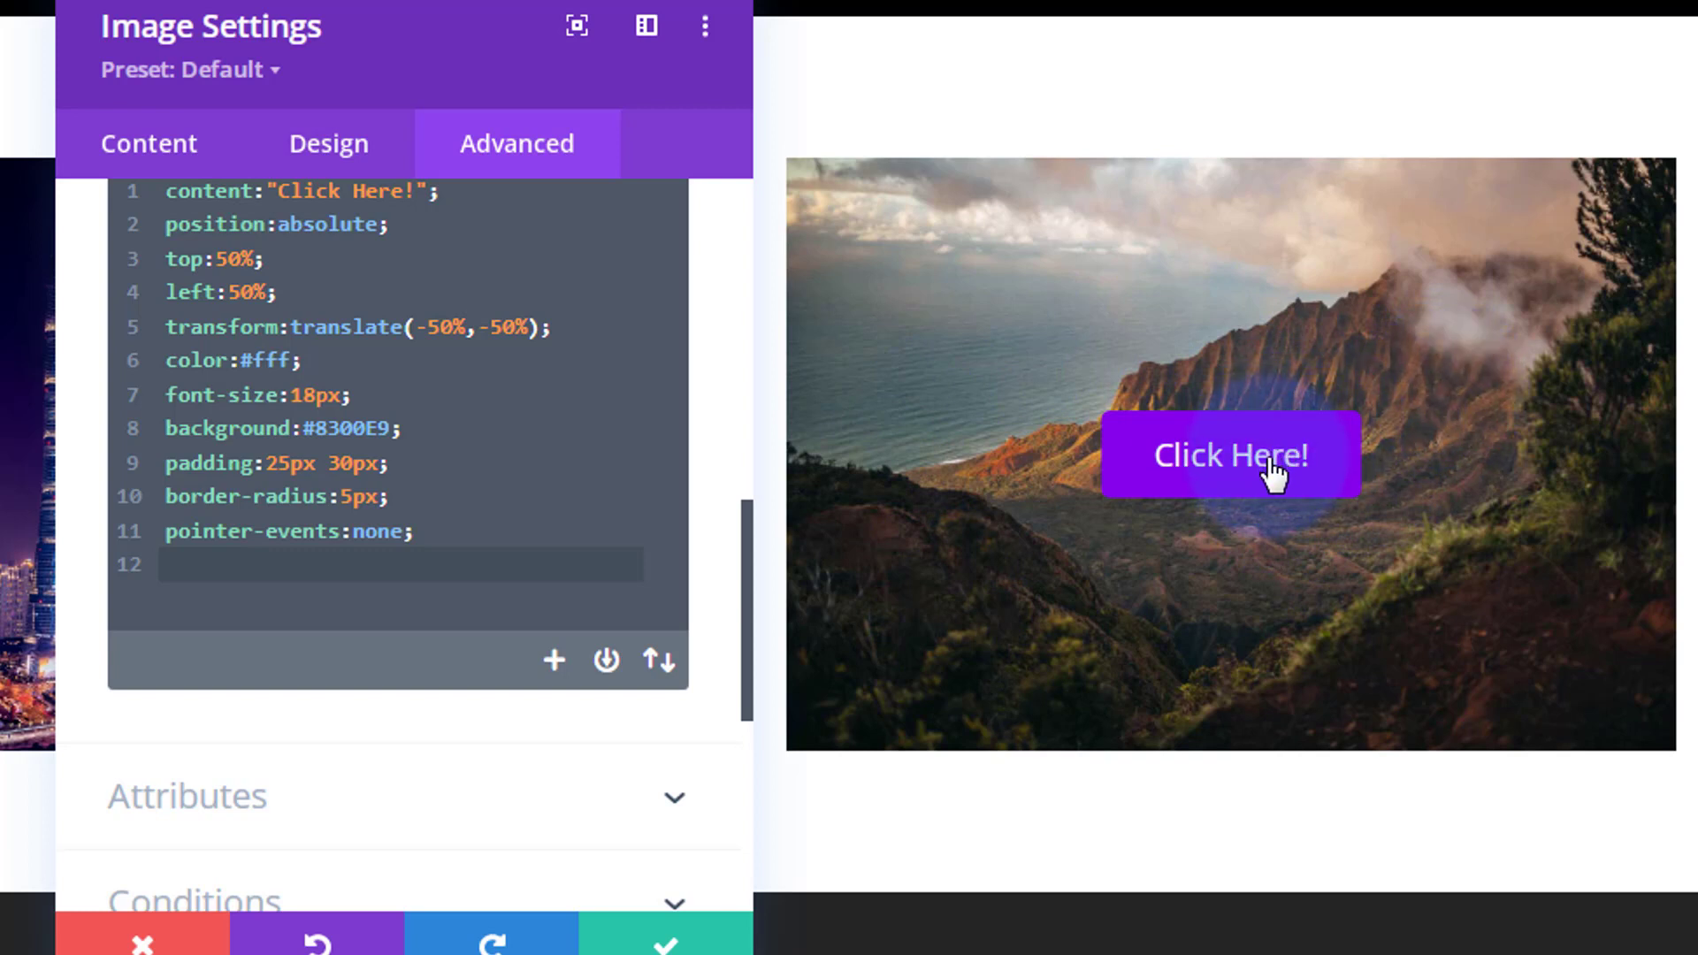
pyautogui.click(446, 526)
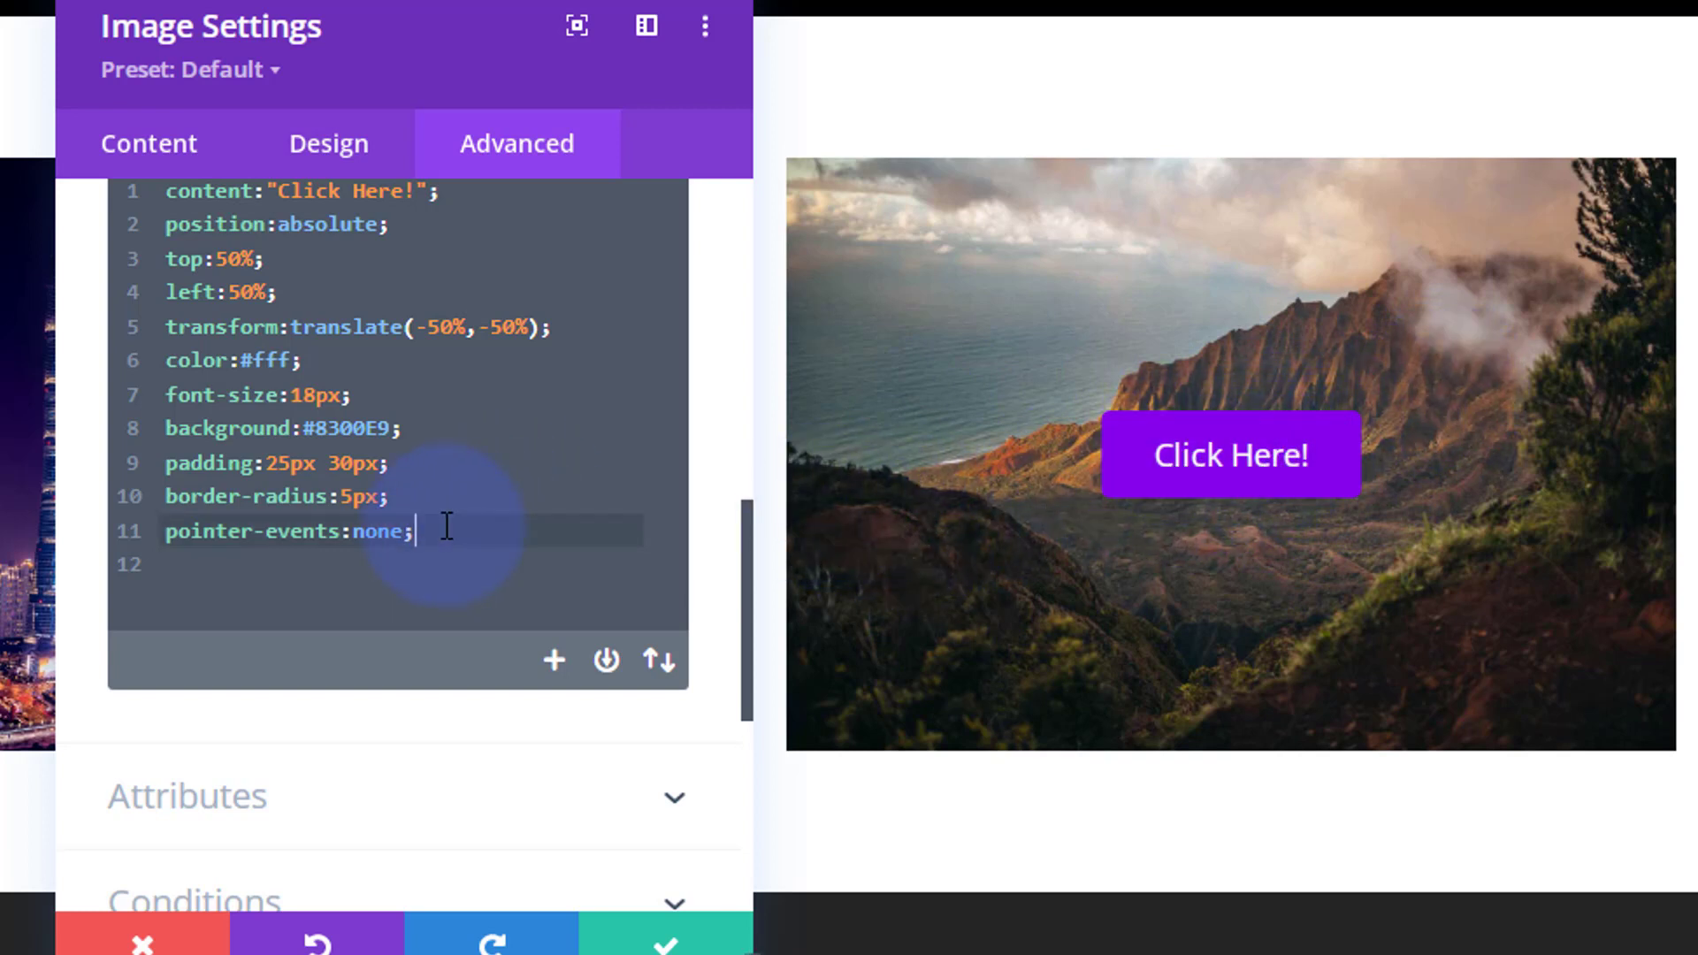
pyautogui.press('Return')
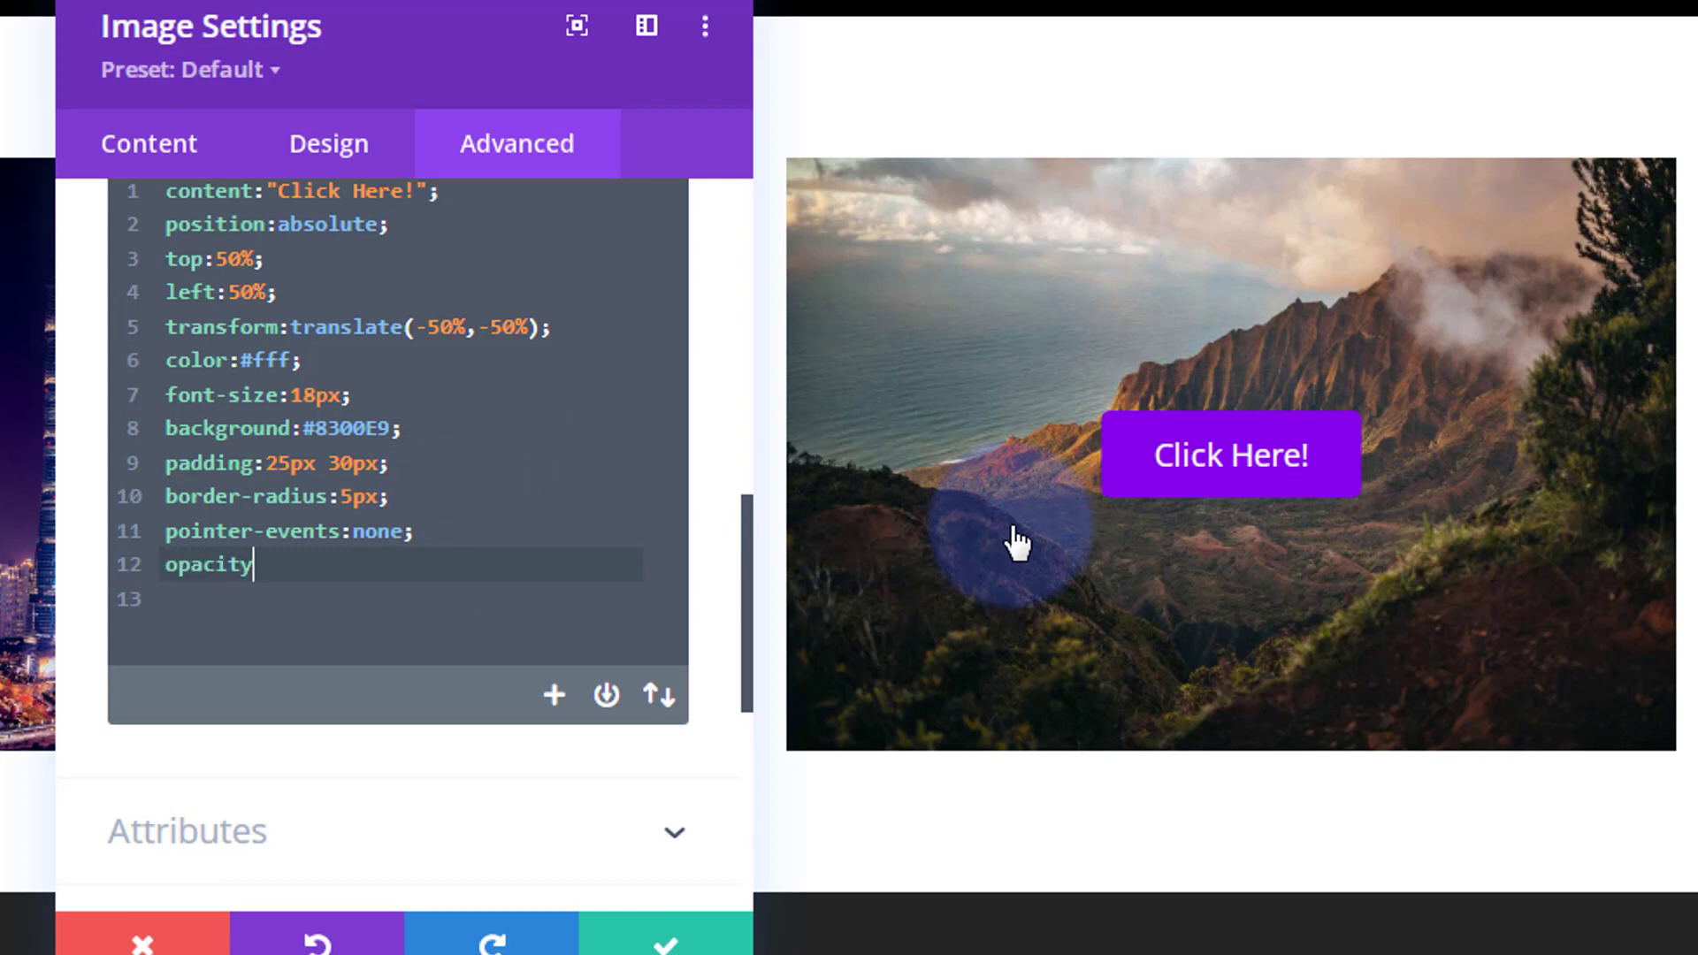
pyautogui.write('opacity:0;')
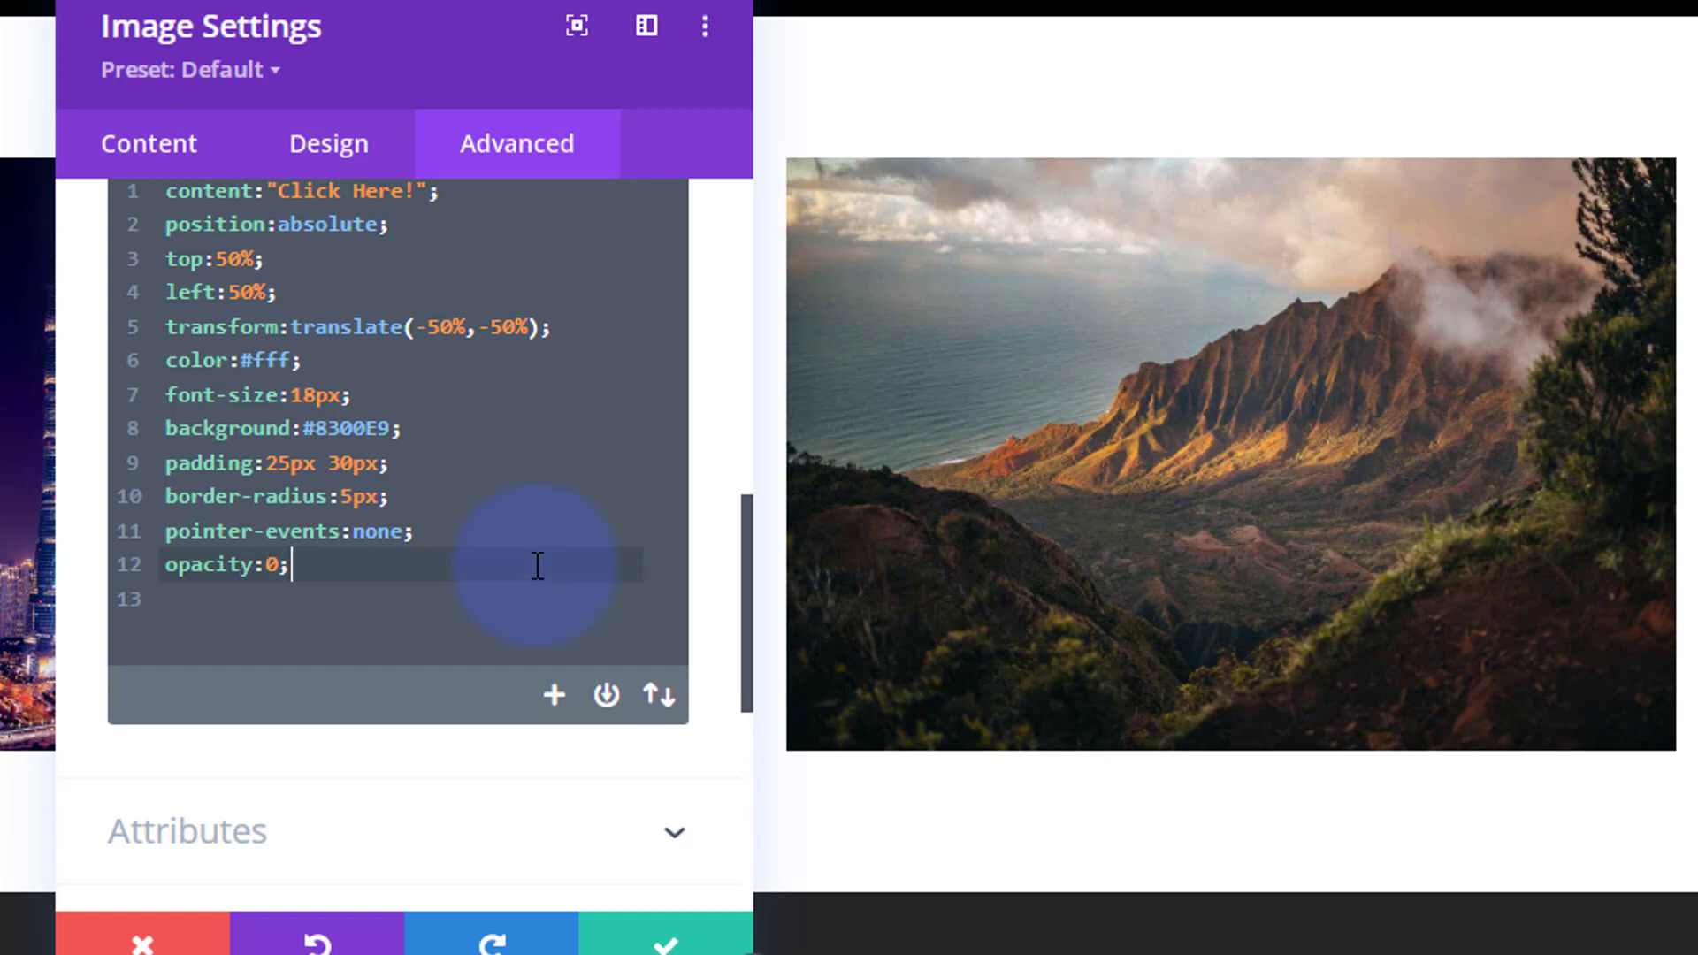
# Step: Enable hover styling for the After element's CSS and copy the opacity:0; line into its hover state
pyautogui.click(164, 567)
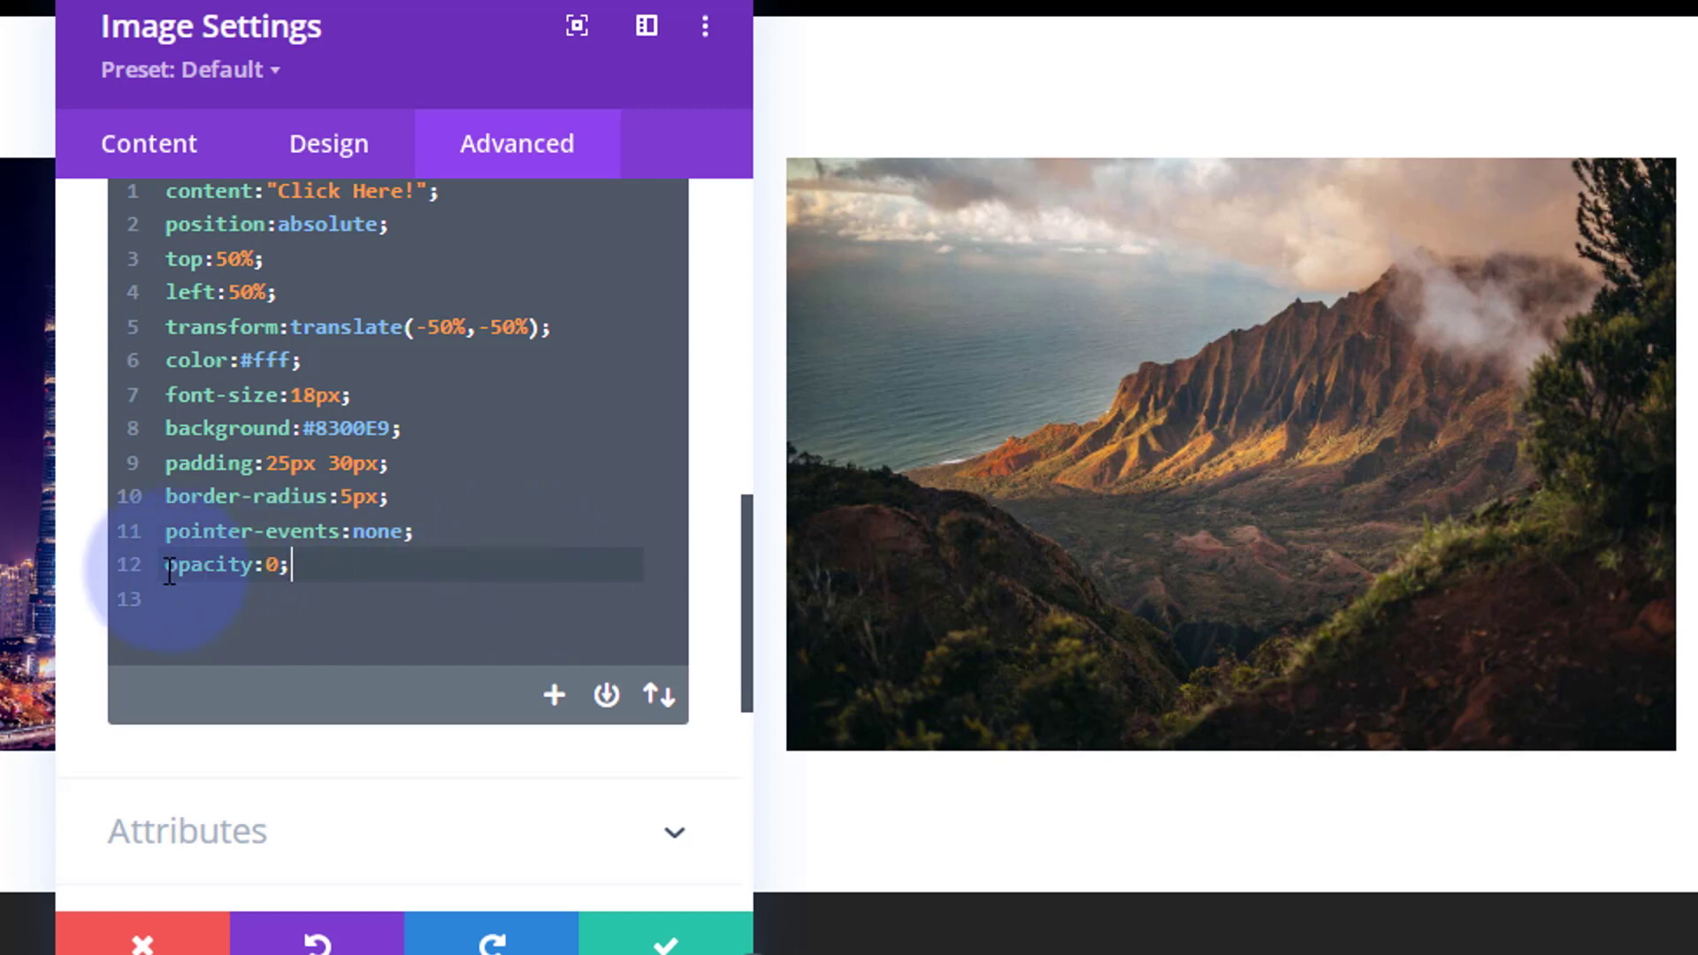
pyautogui.moveTo(184, 570); pyautogui.dragTo(299, 574)
pyautogui.hotkey('ctrl', 'c')
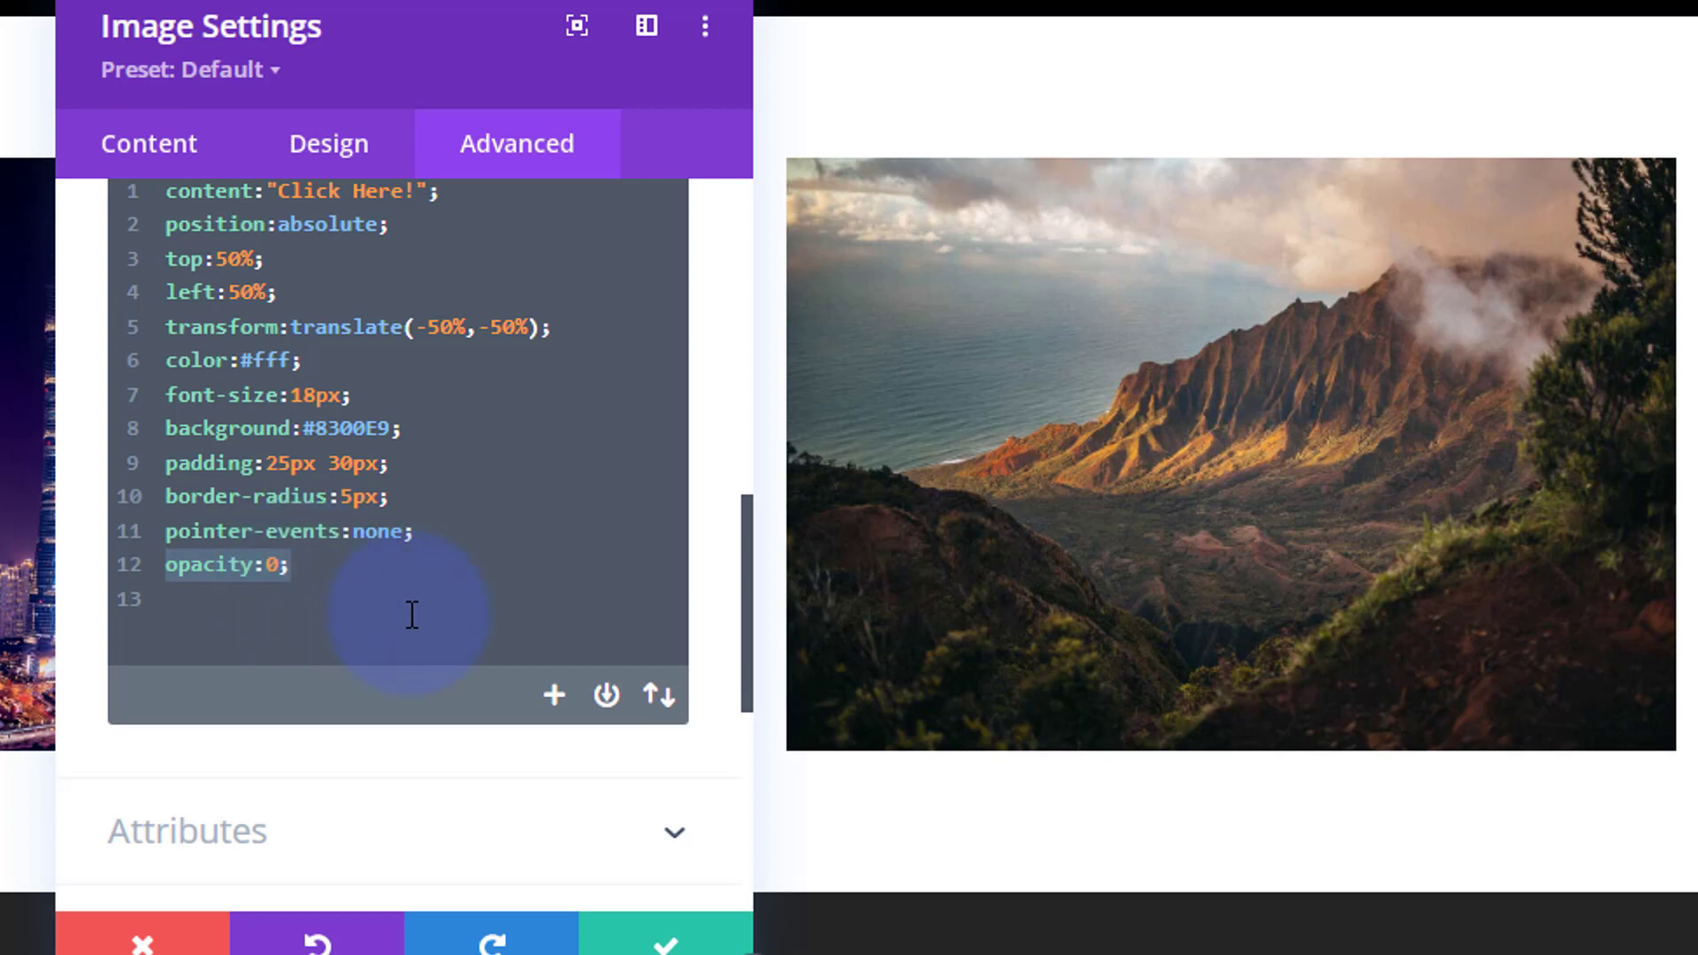
pyautogui.scroll(-5, 412, 615)
pyautogui.scroll(2, 410, 613)
pyautogui.scroll(-2, 409, 614)
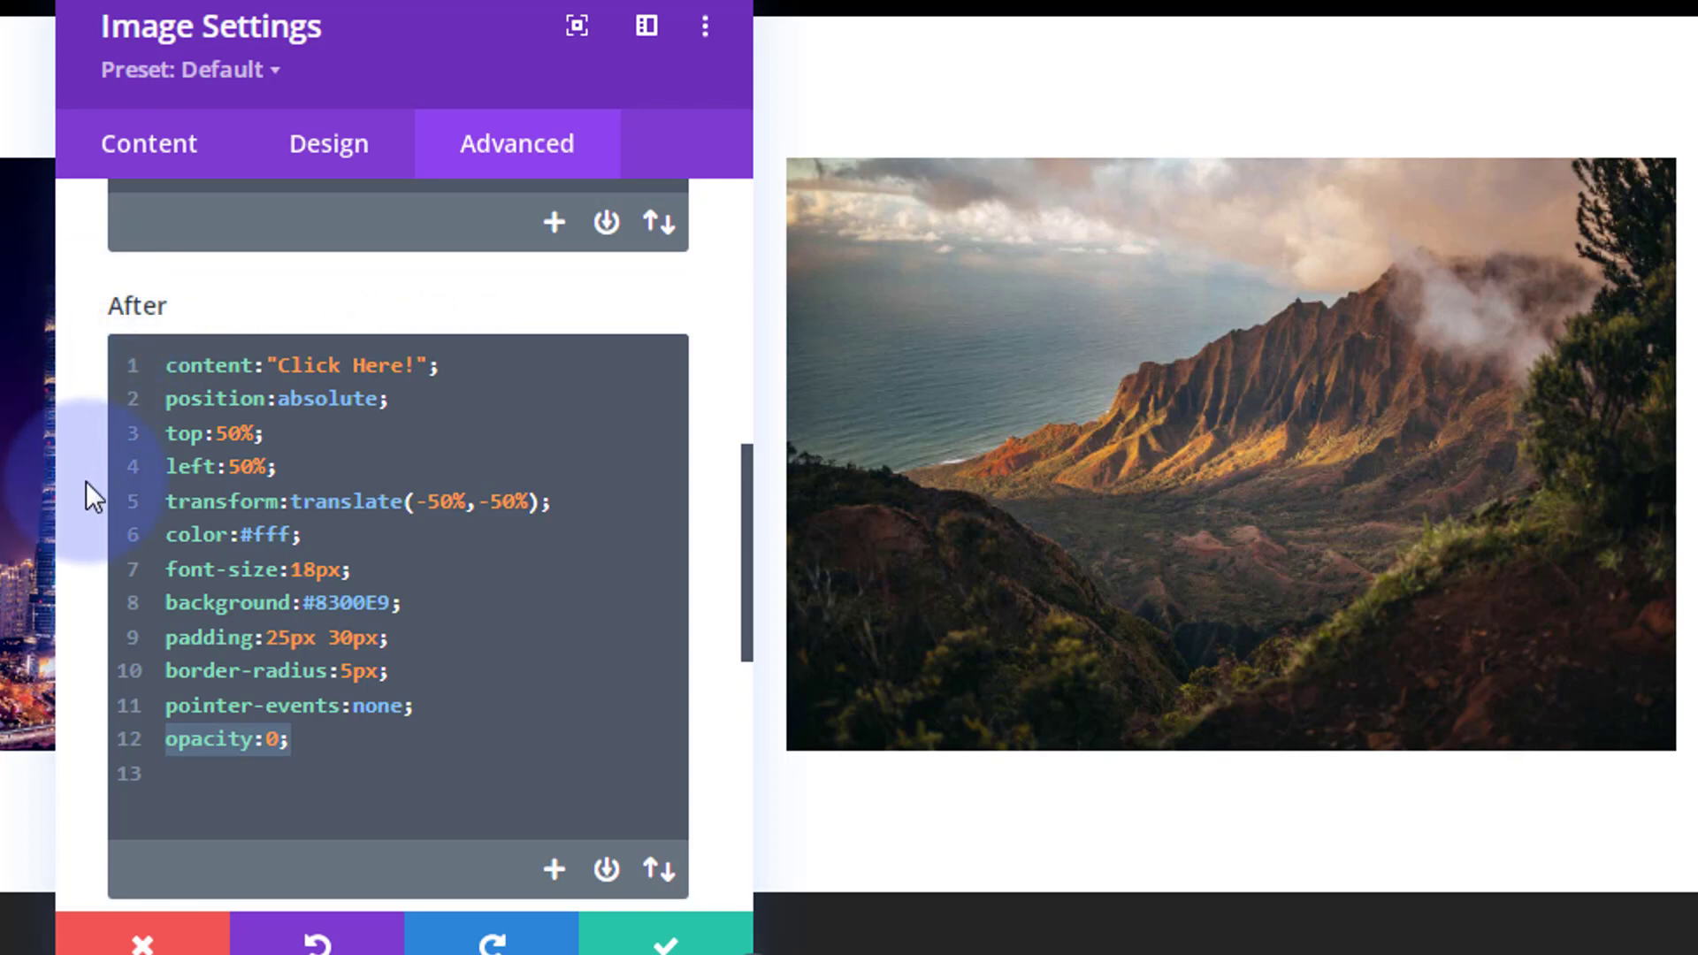
pyautogui.moveTo(123, 309)
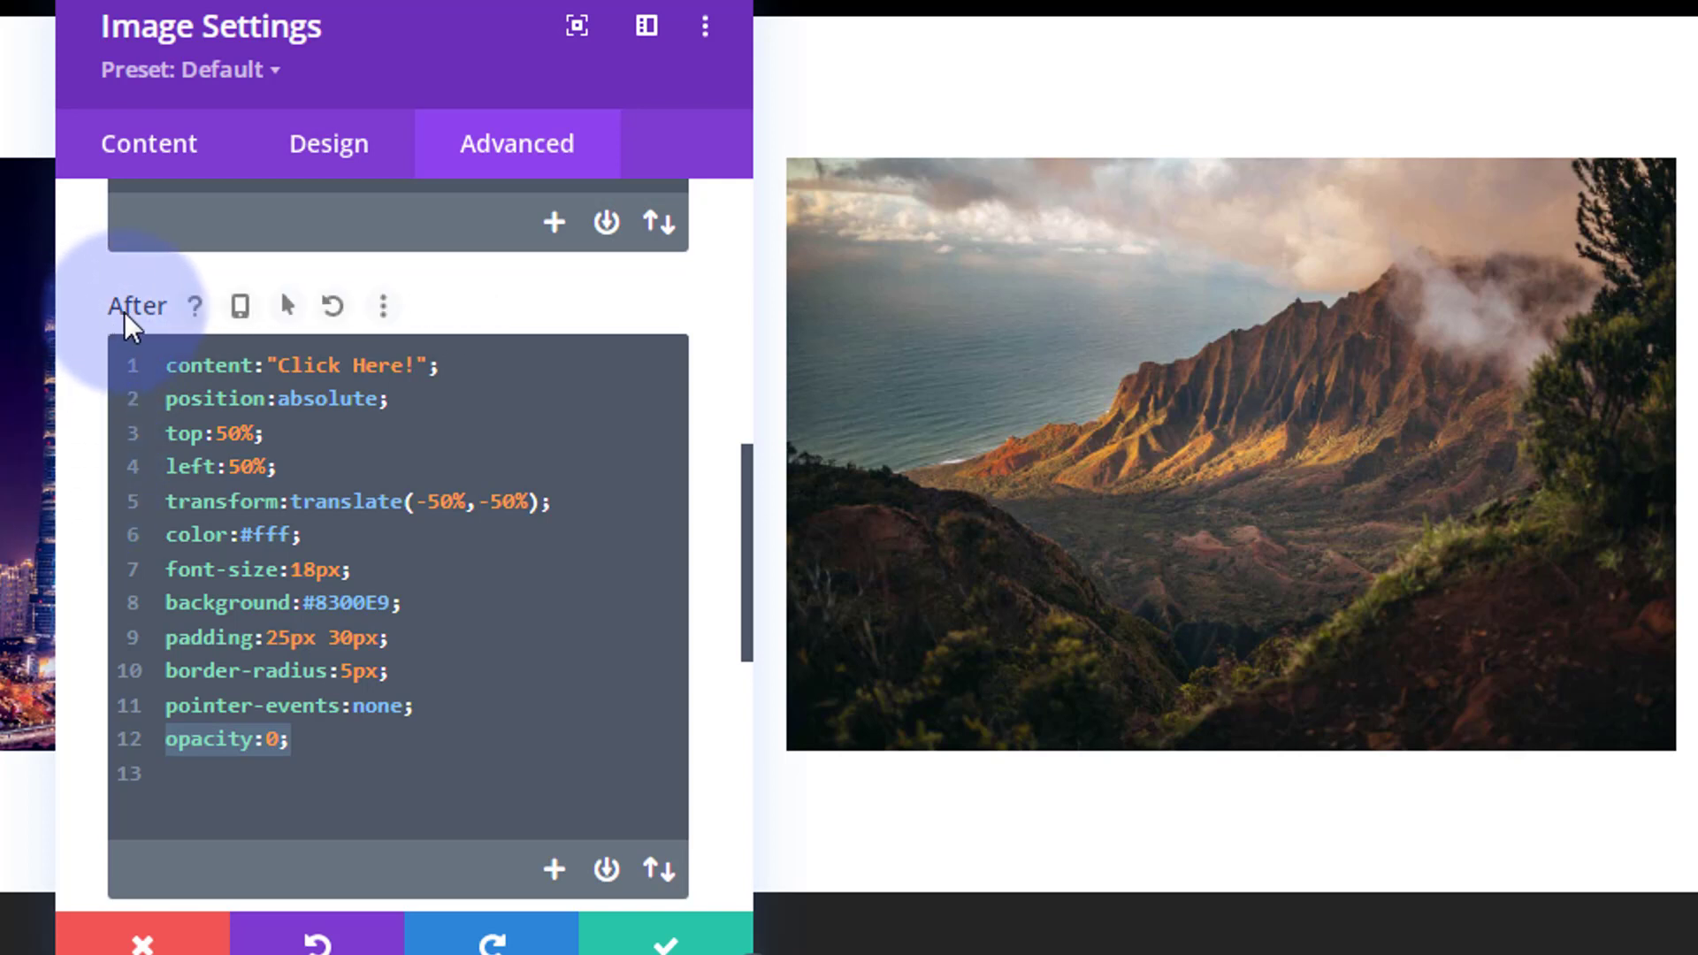
pyautogui.click(301, 305)
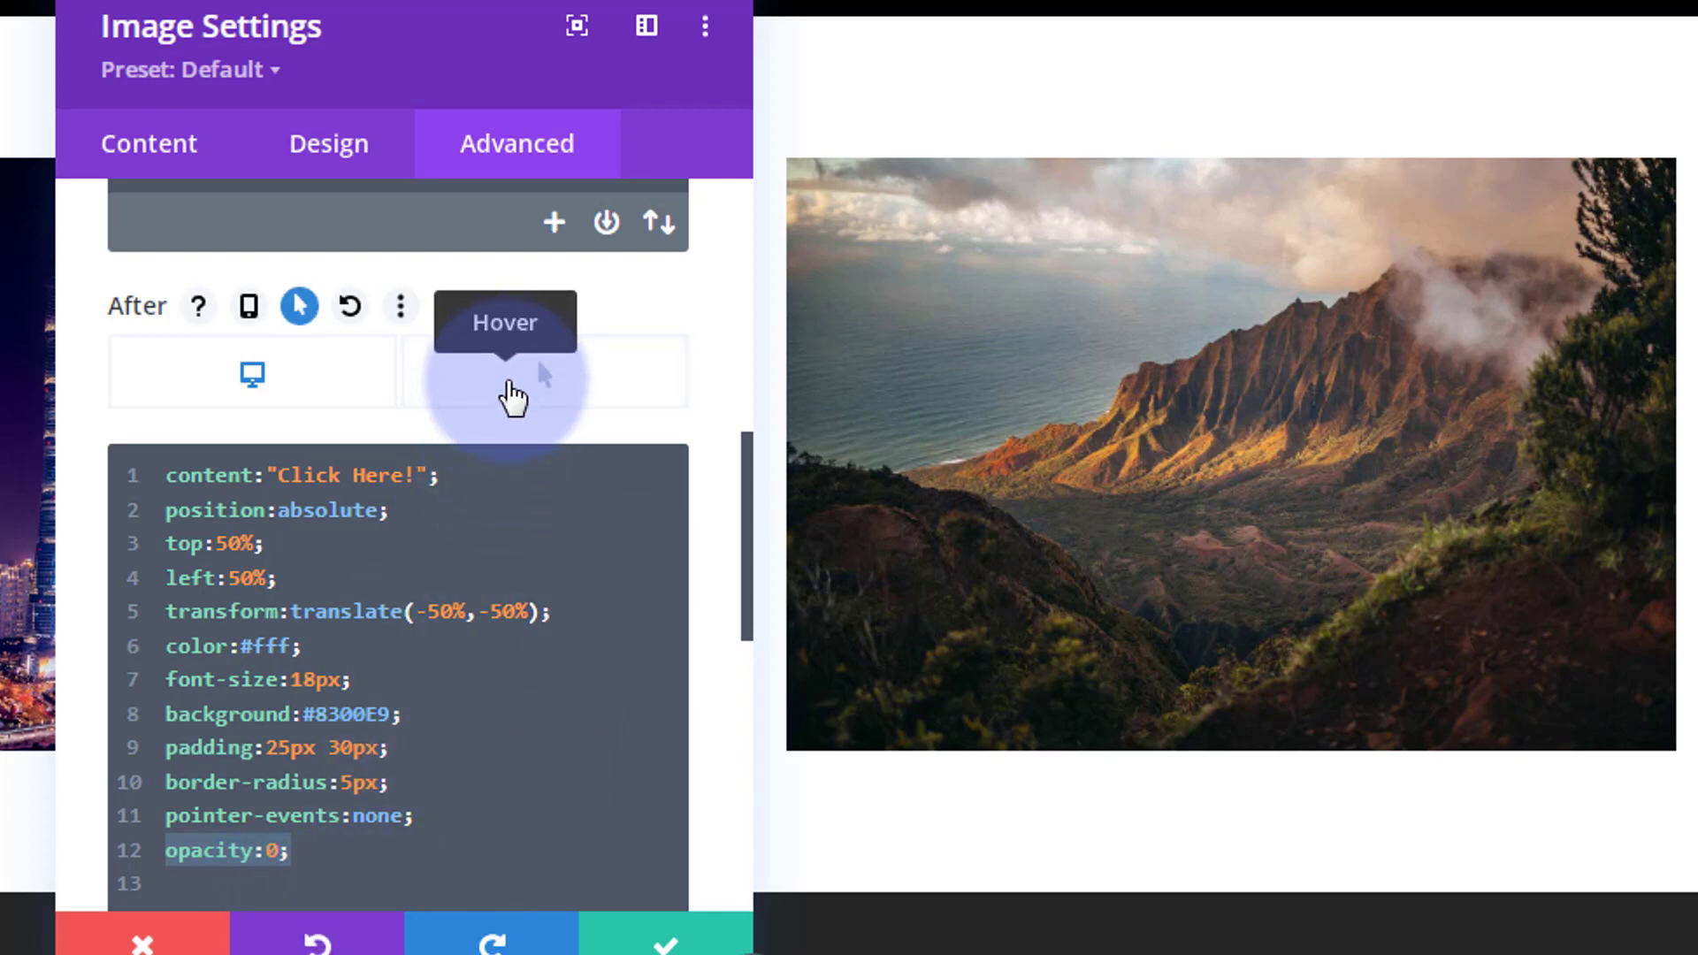
pyautogui.click(510, 385)
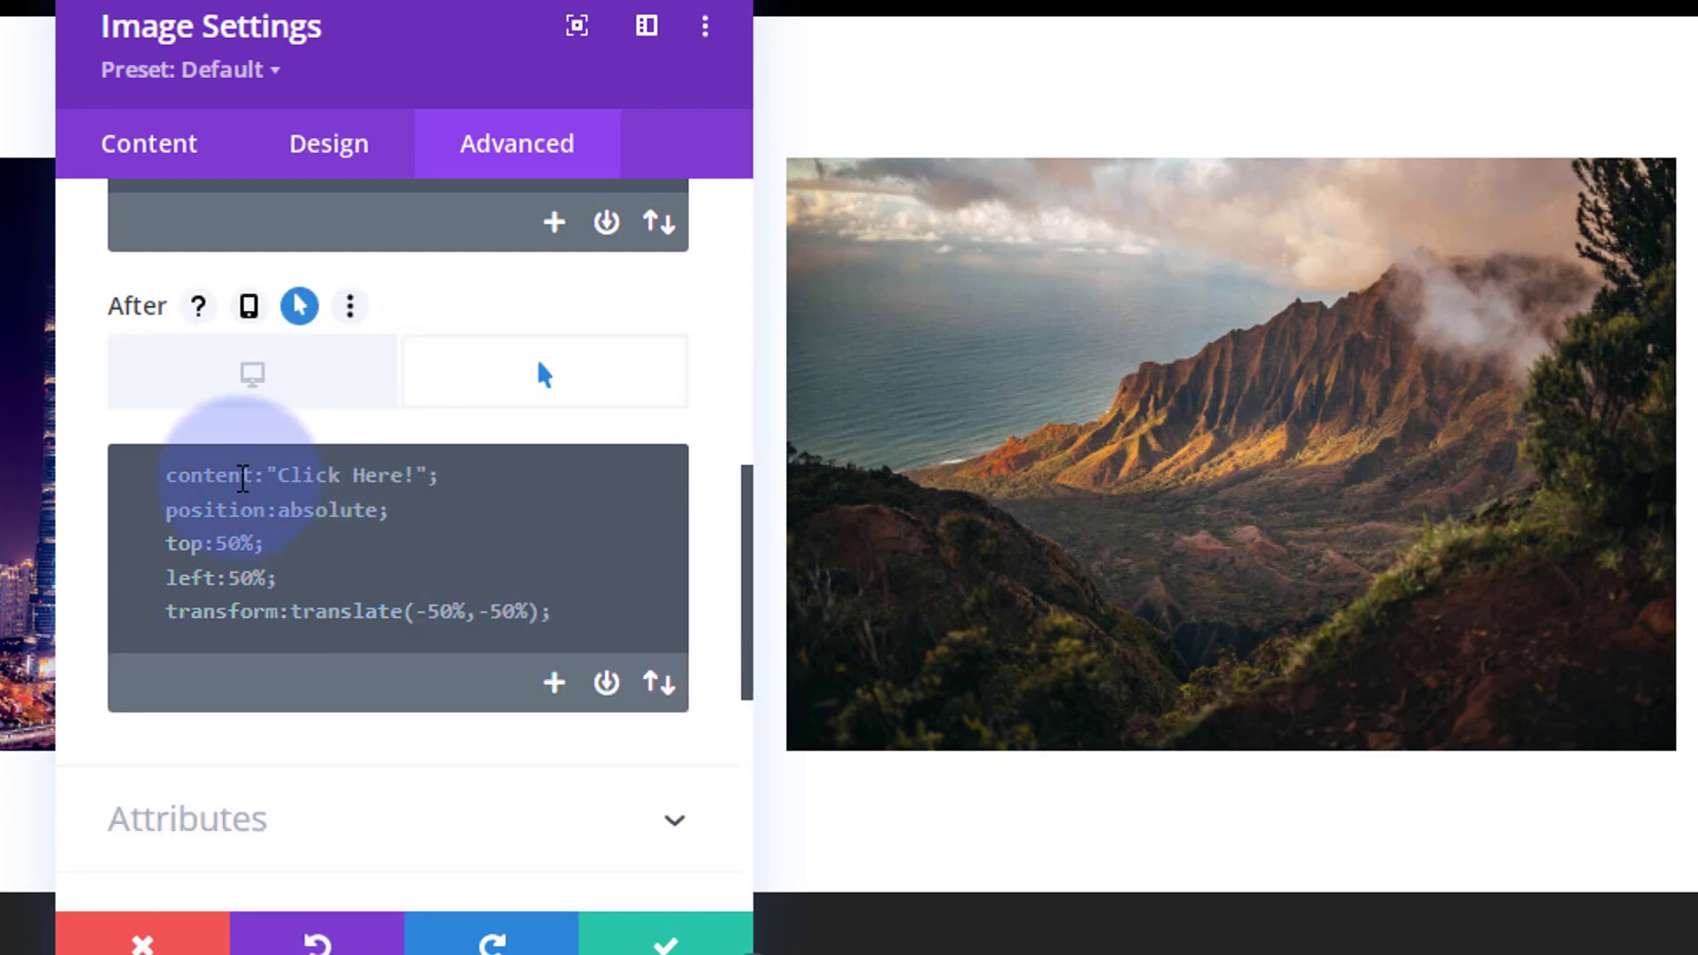
pyautogui.click(171, 476)
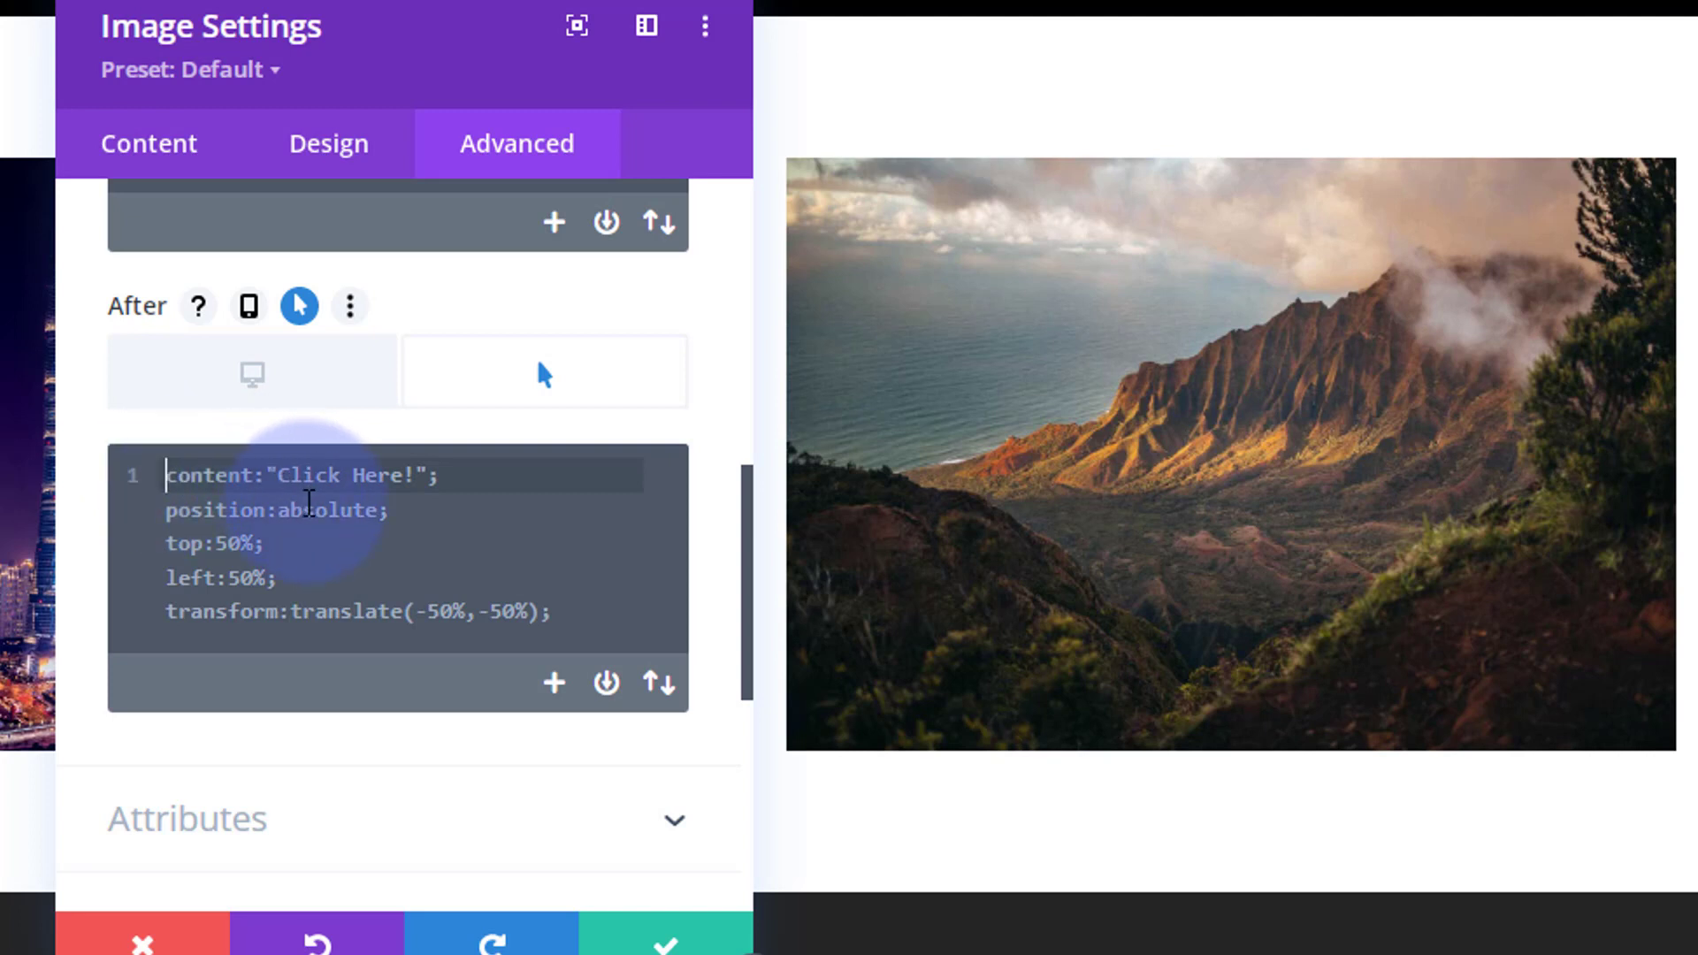
pyautogui.hotkey('ctrl', 'v')
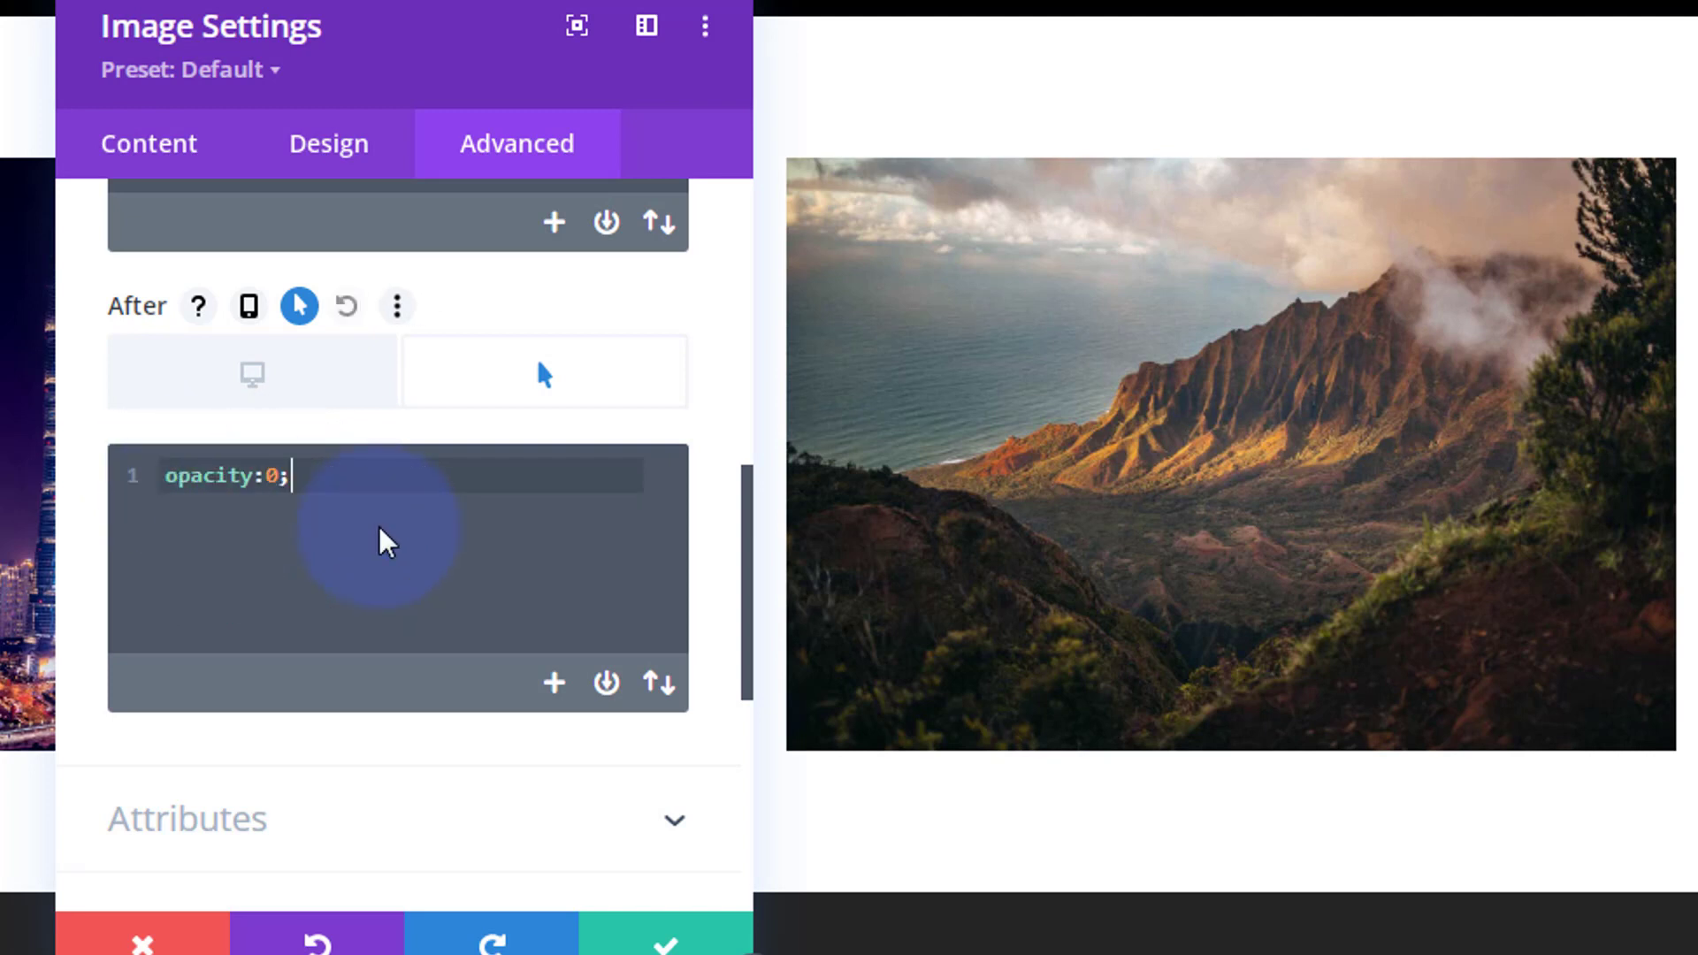
# Step: Set the opacity in the After element's hover CSS to 1
pyautogui.click(273, 474)
pyautogui.doubleClick(273, 475)
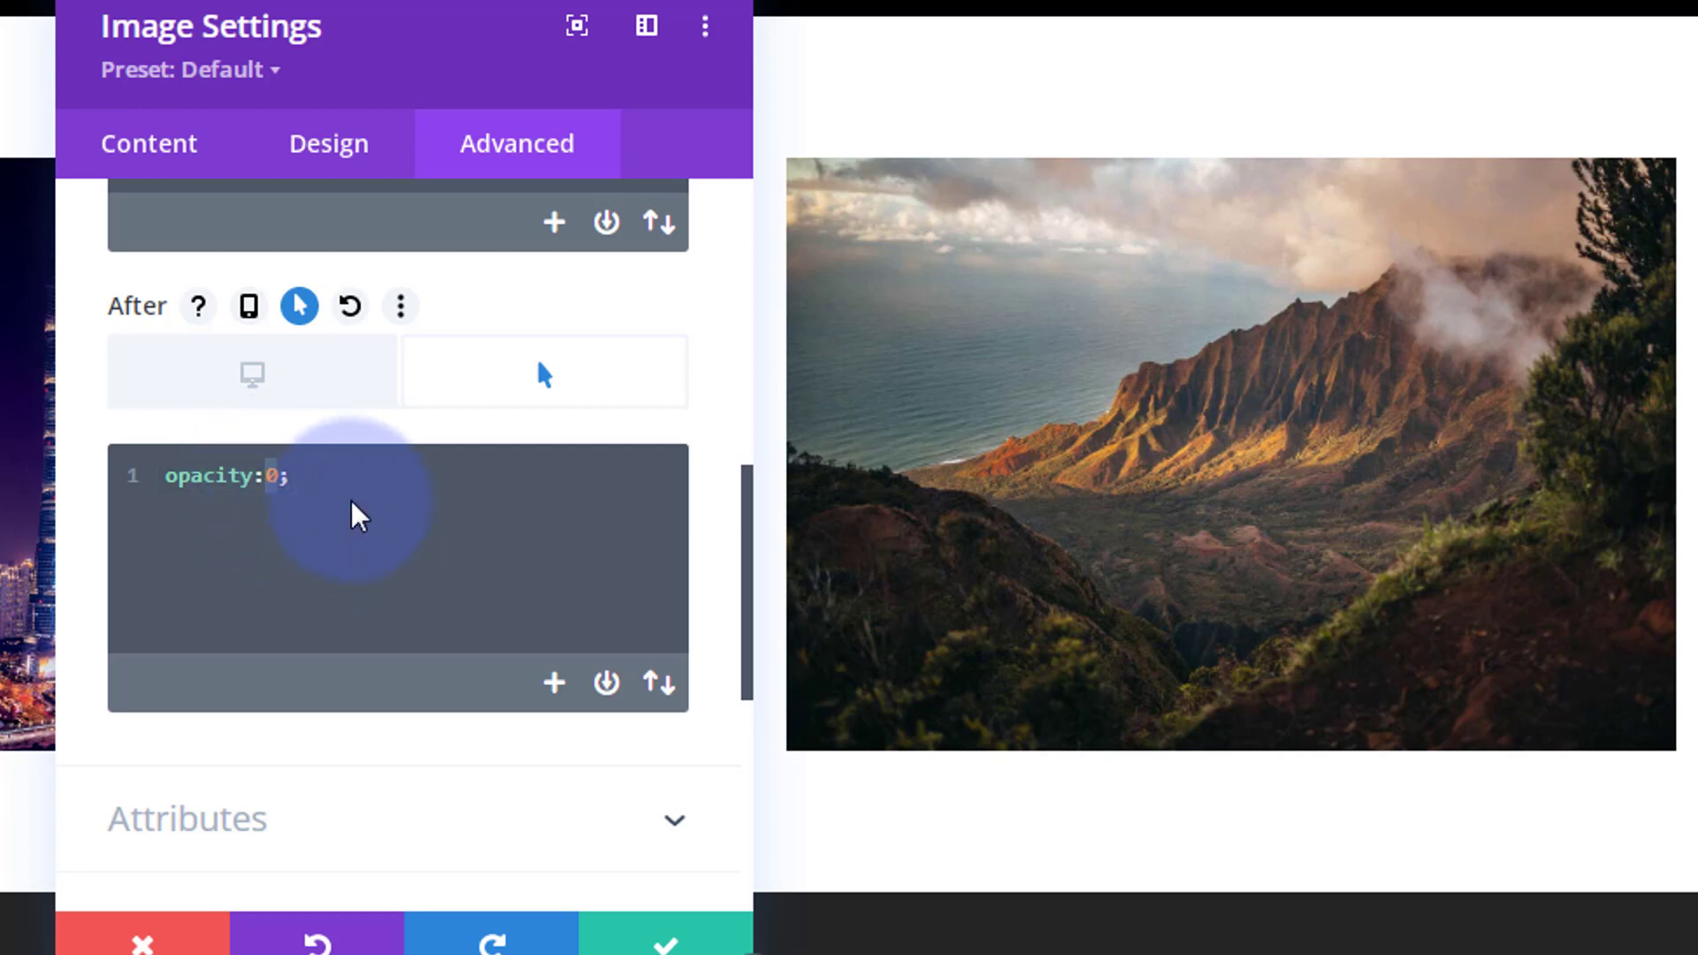
pyautogui.write('1')
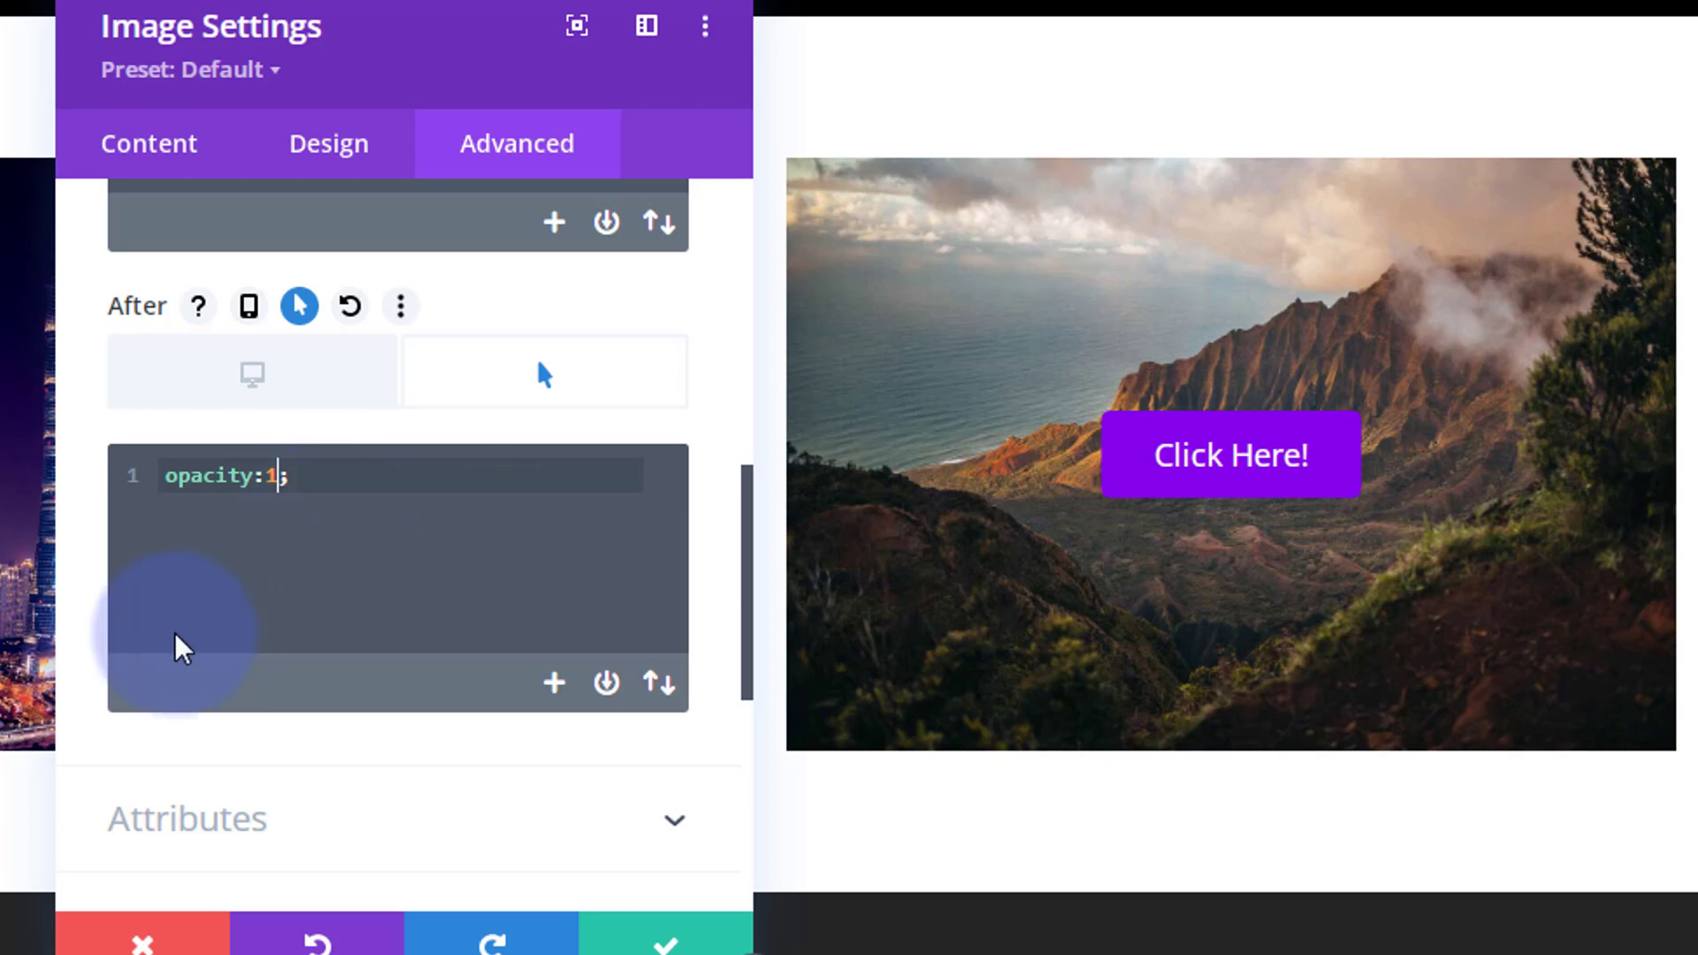
# Step: Add transition-duration:.75s; on a new line of the After element's default-state CSS and save the image module settings
pyautogui.click(290, 390)
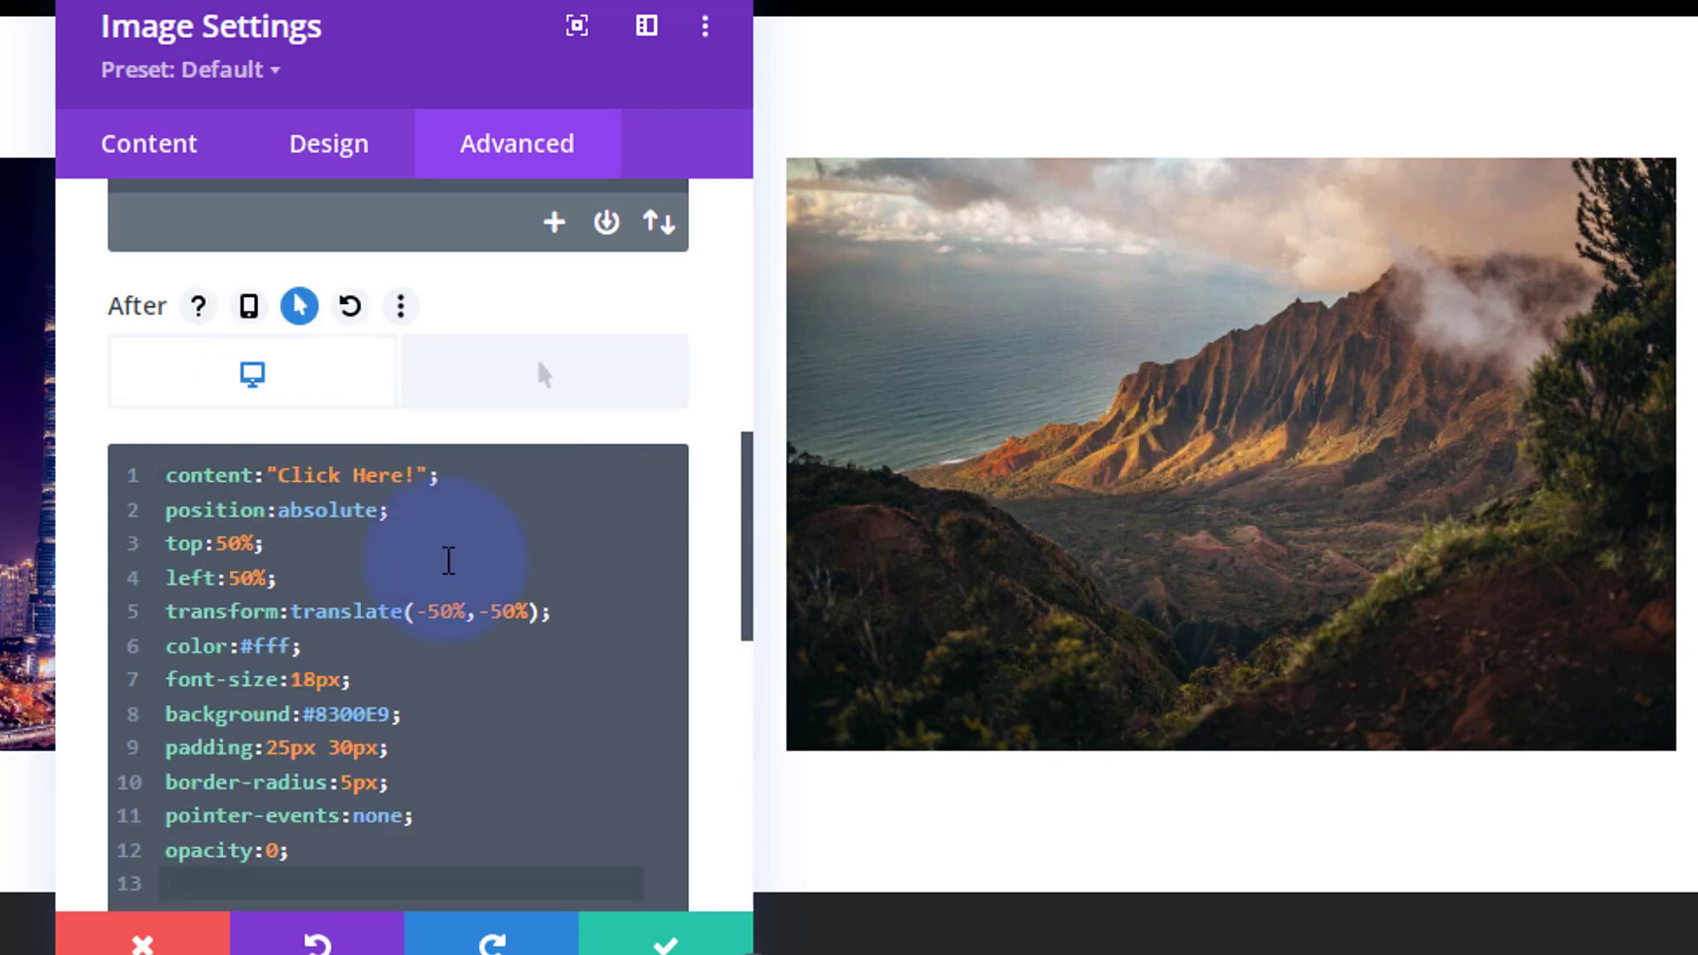
pyautogui.scroll(-4, 471, 588)
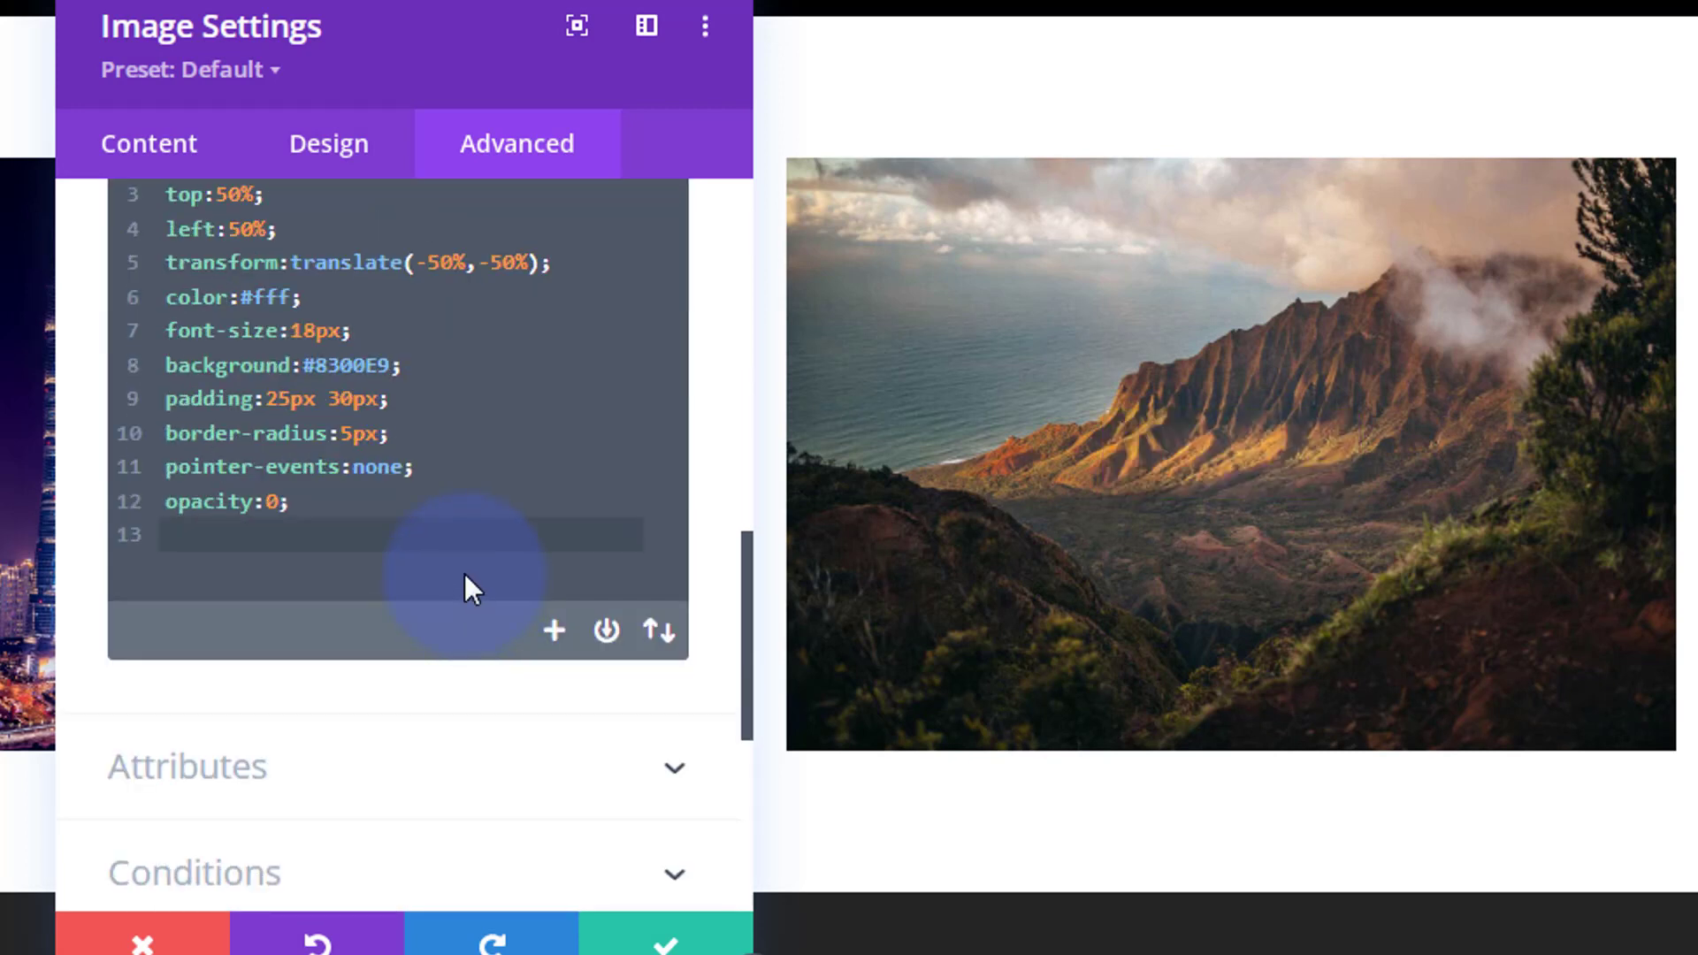
pyautogui.scroll(2, 469, 584)
pyautogui.scroll(2, 481, 518)
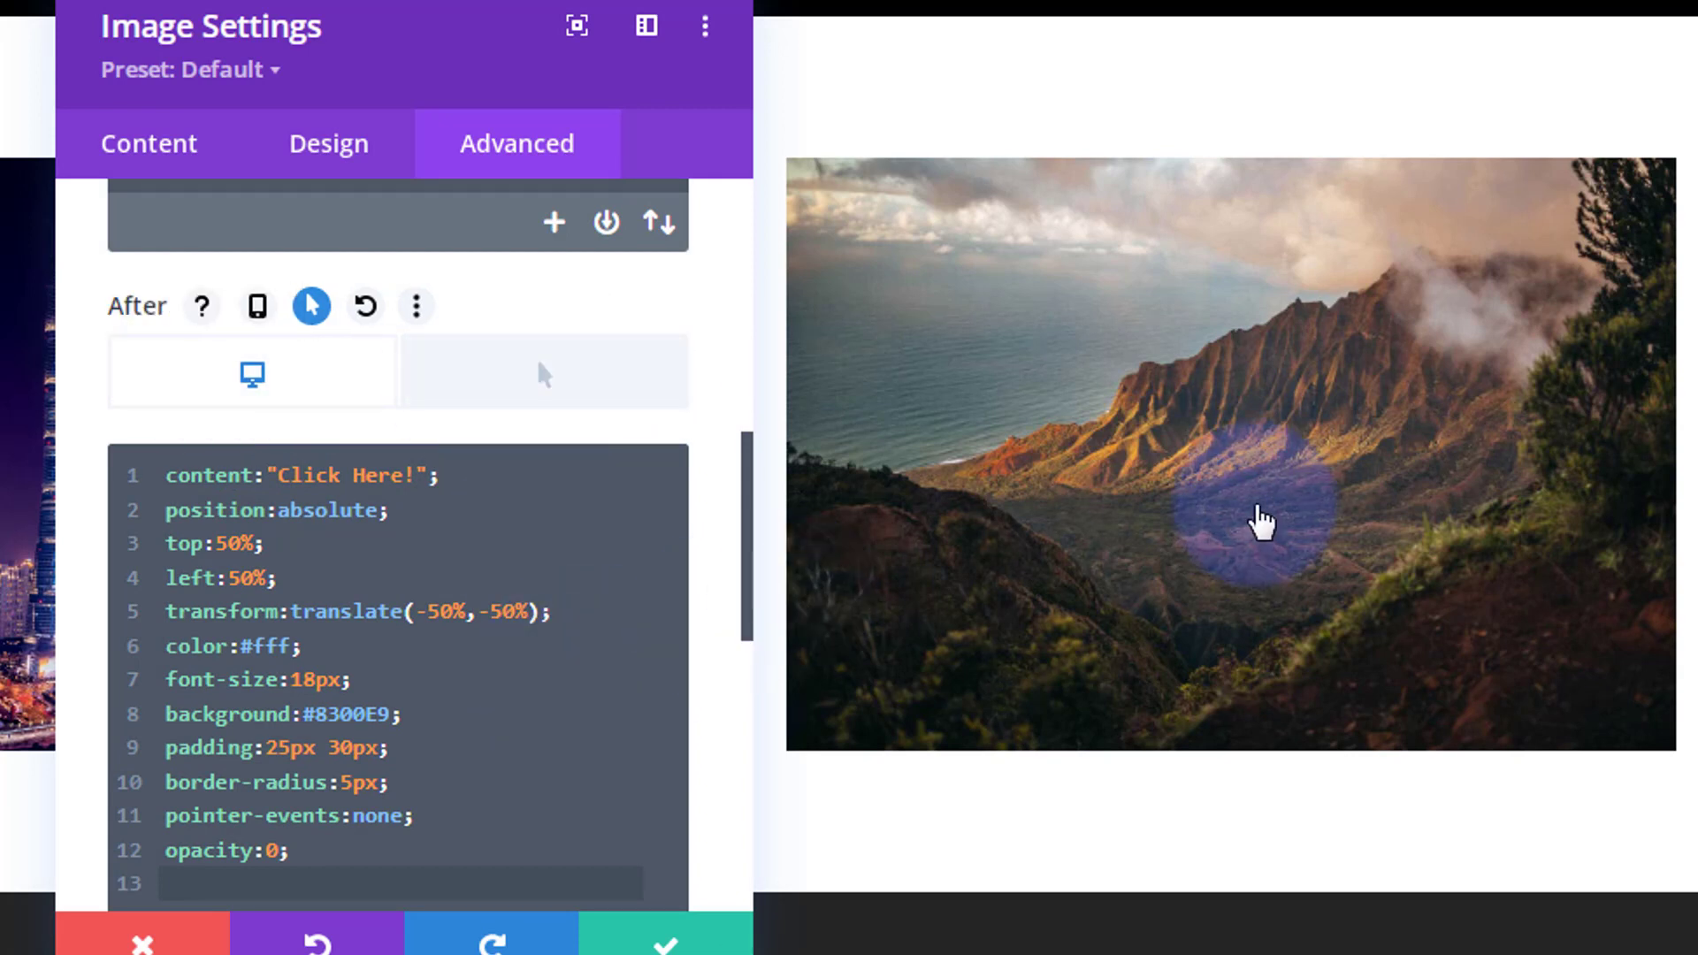
pyautogui.scroll(-2, 595, 607)
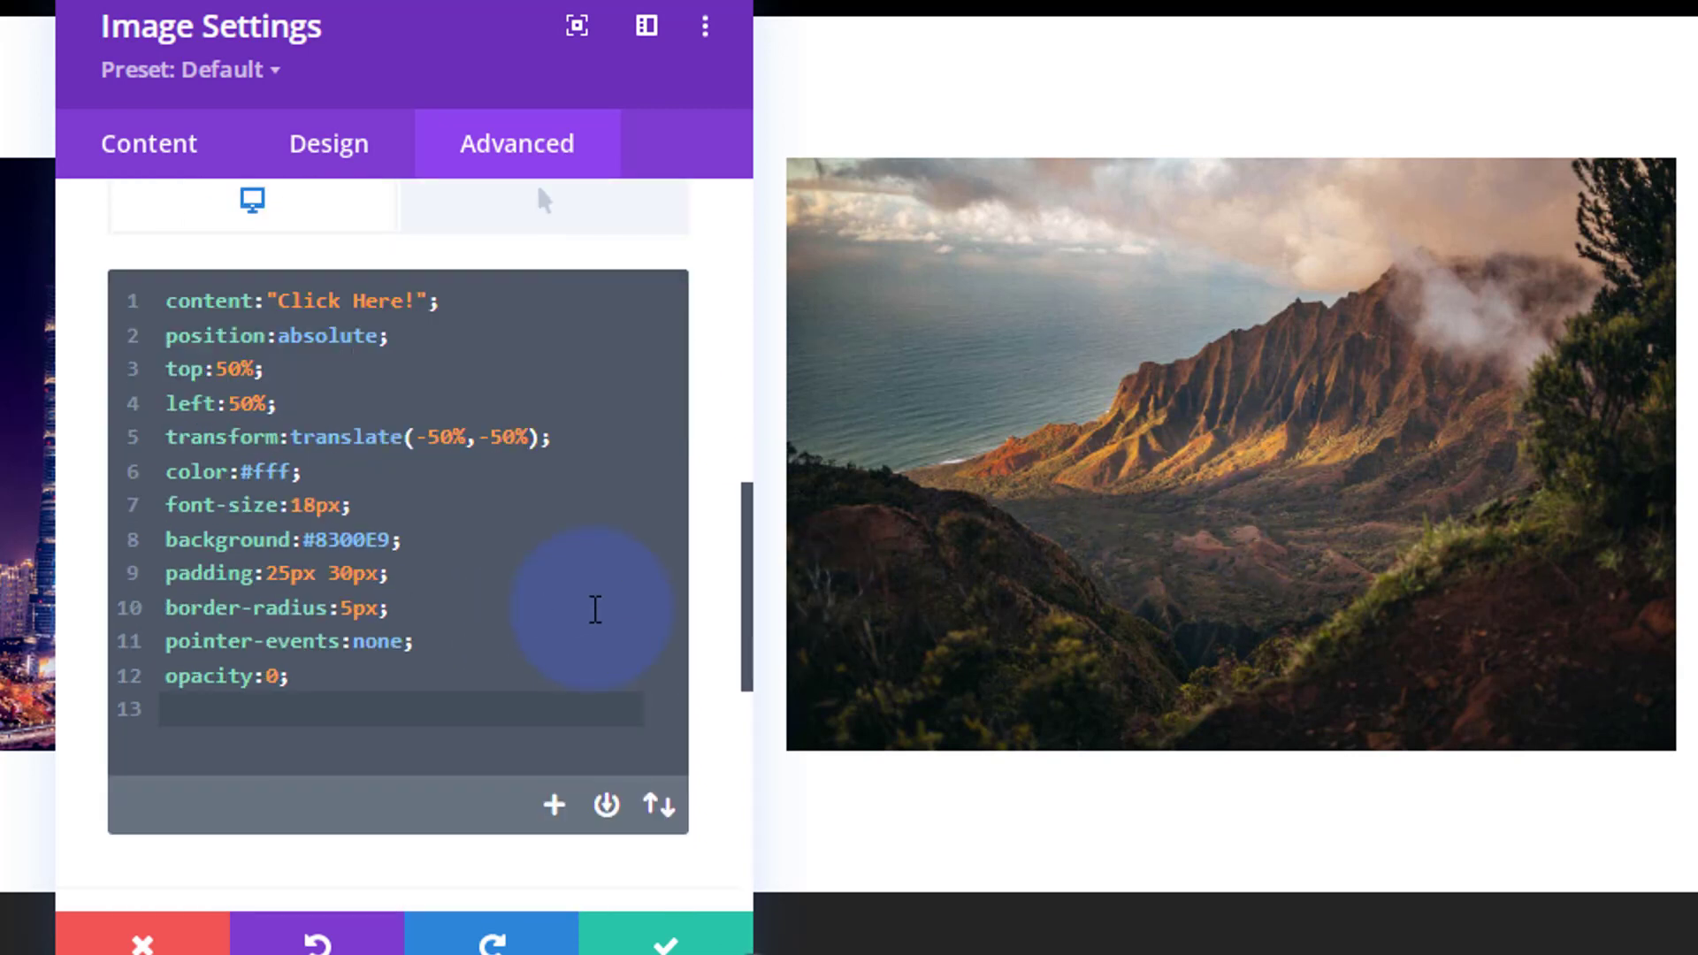
pyautogui.click(327, 662)
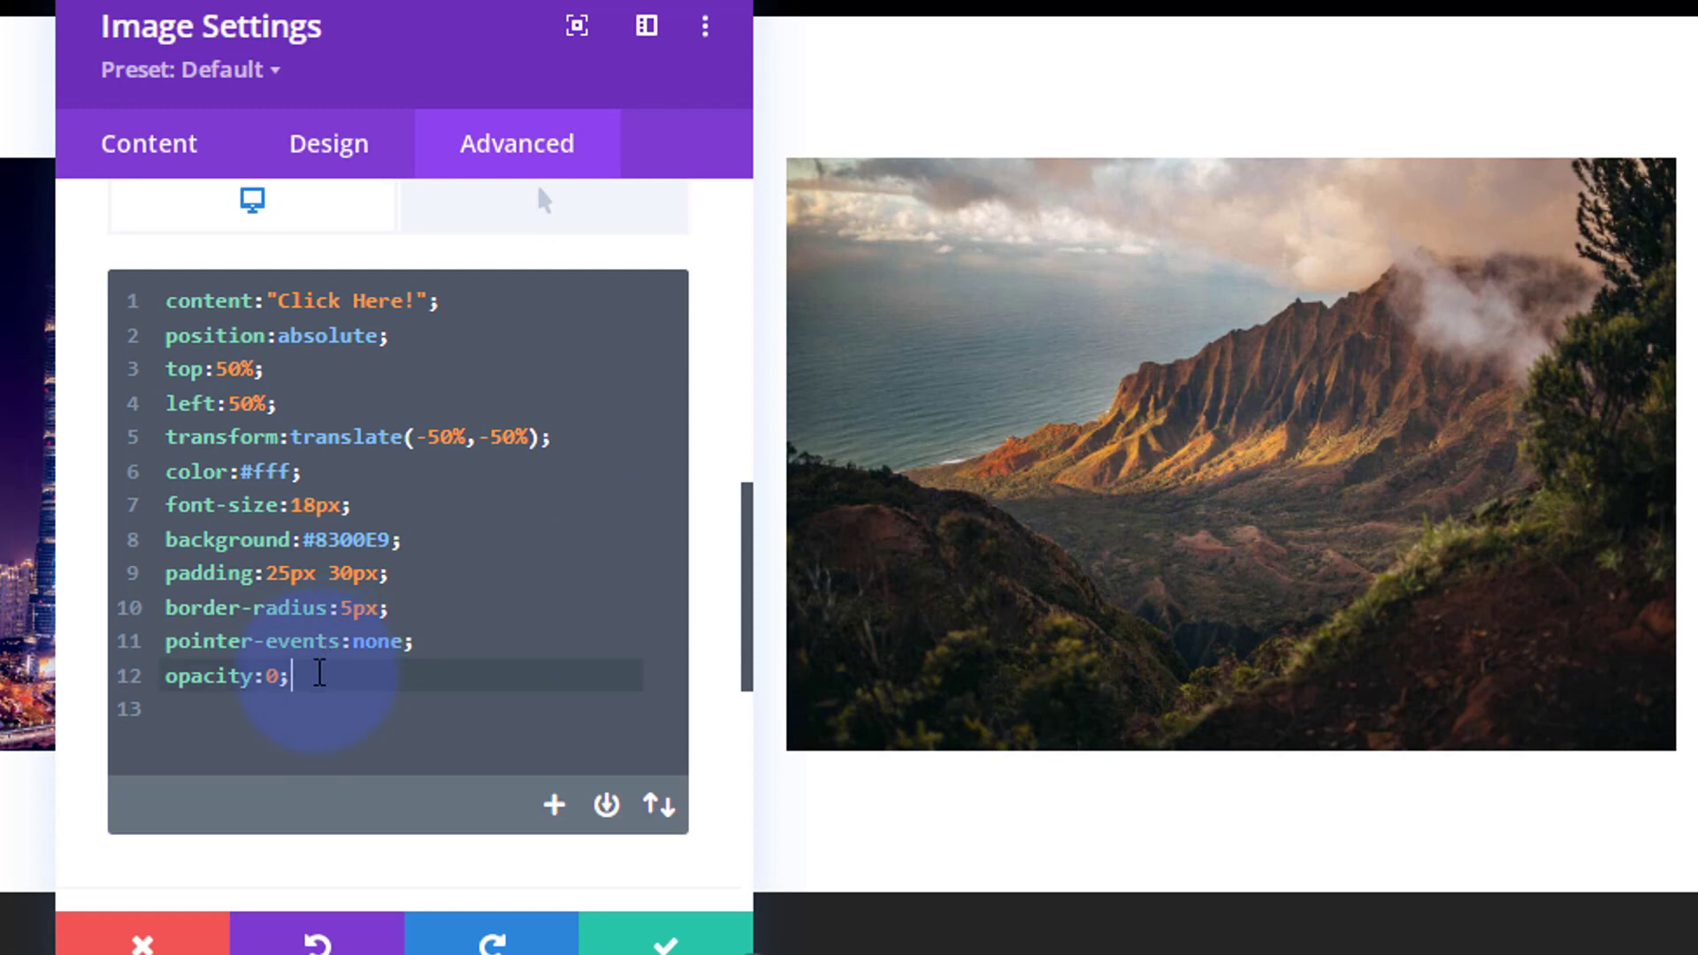
pyautogui.press('Return')
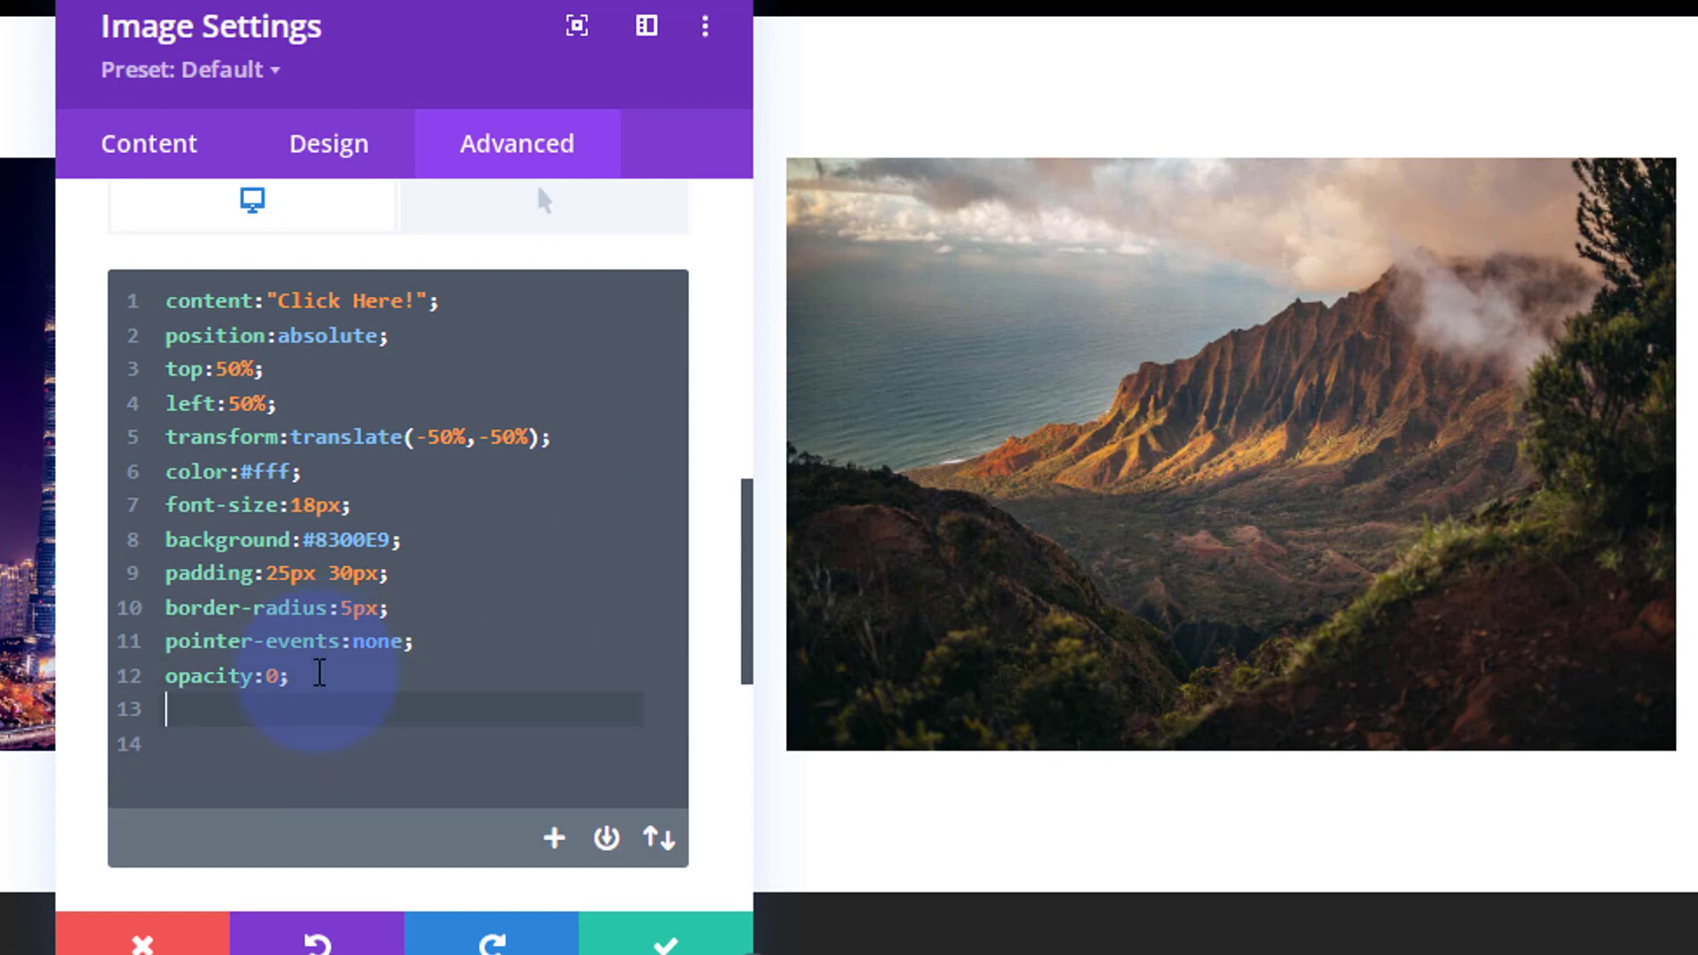
pyautogui.write('transition-duration:.75')
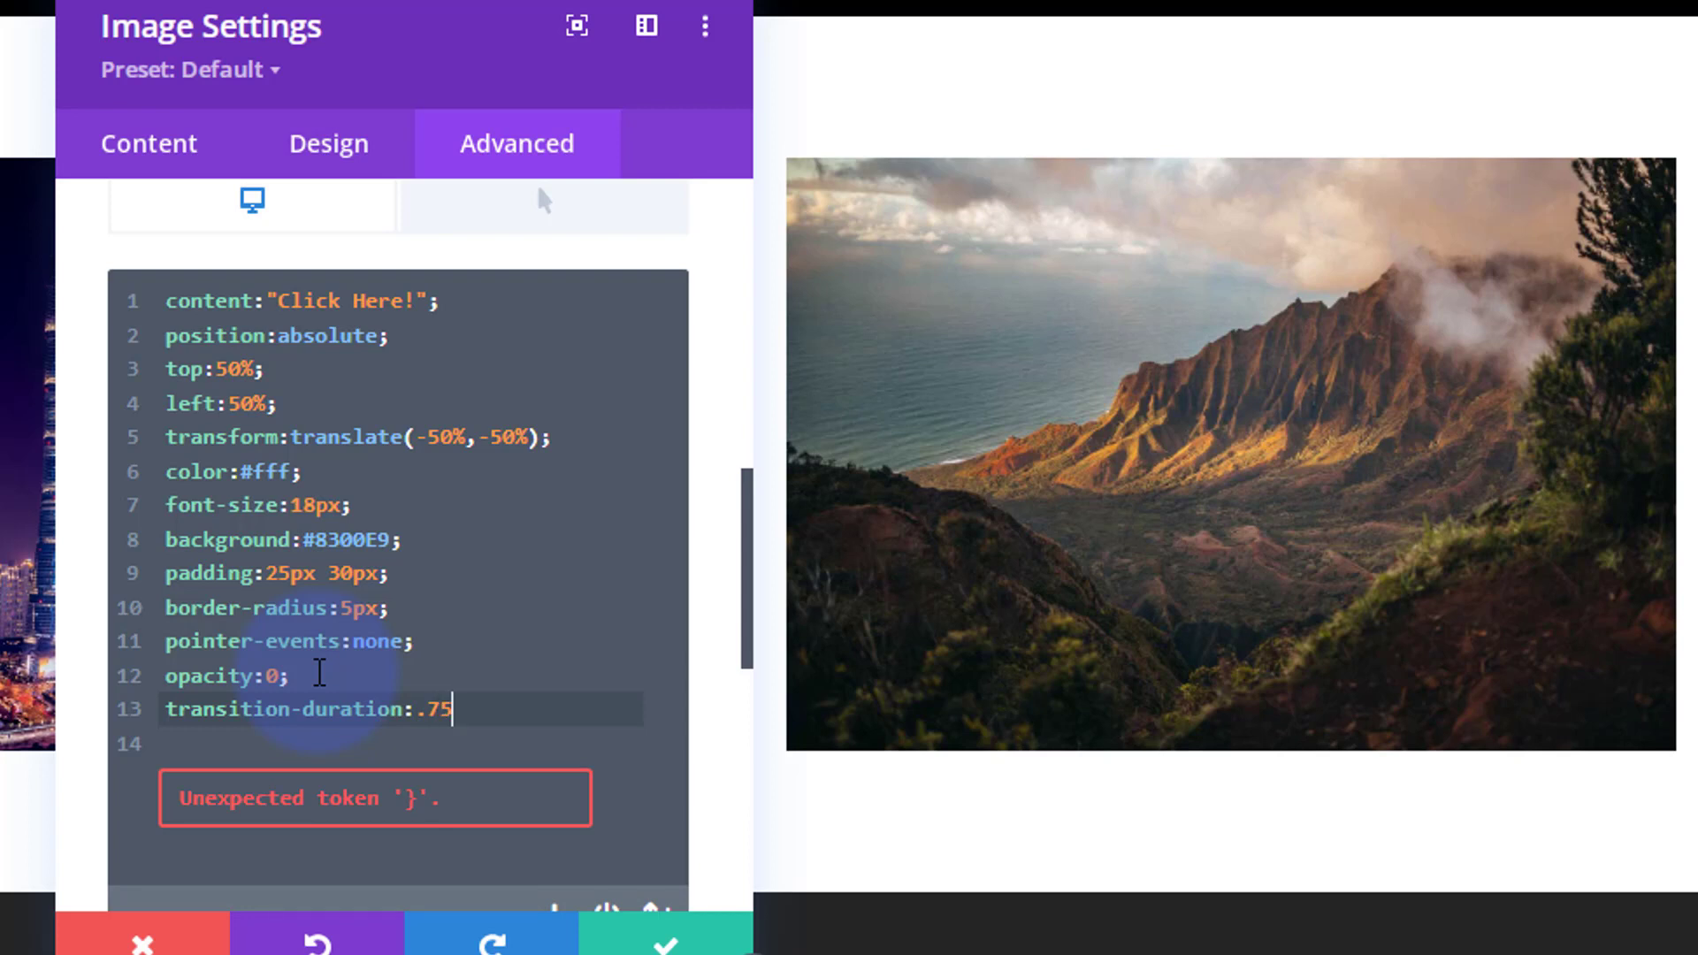
pyautogui.write('s;')
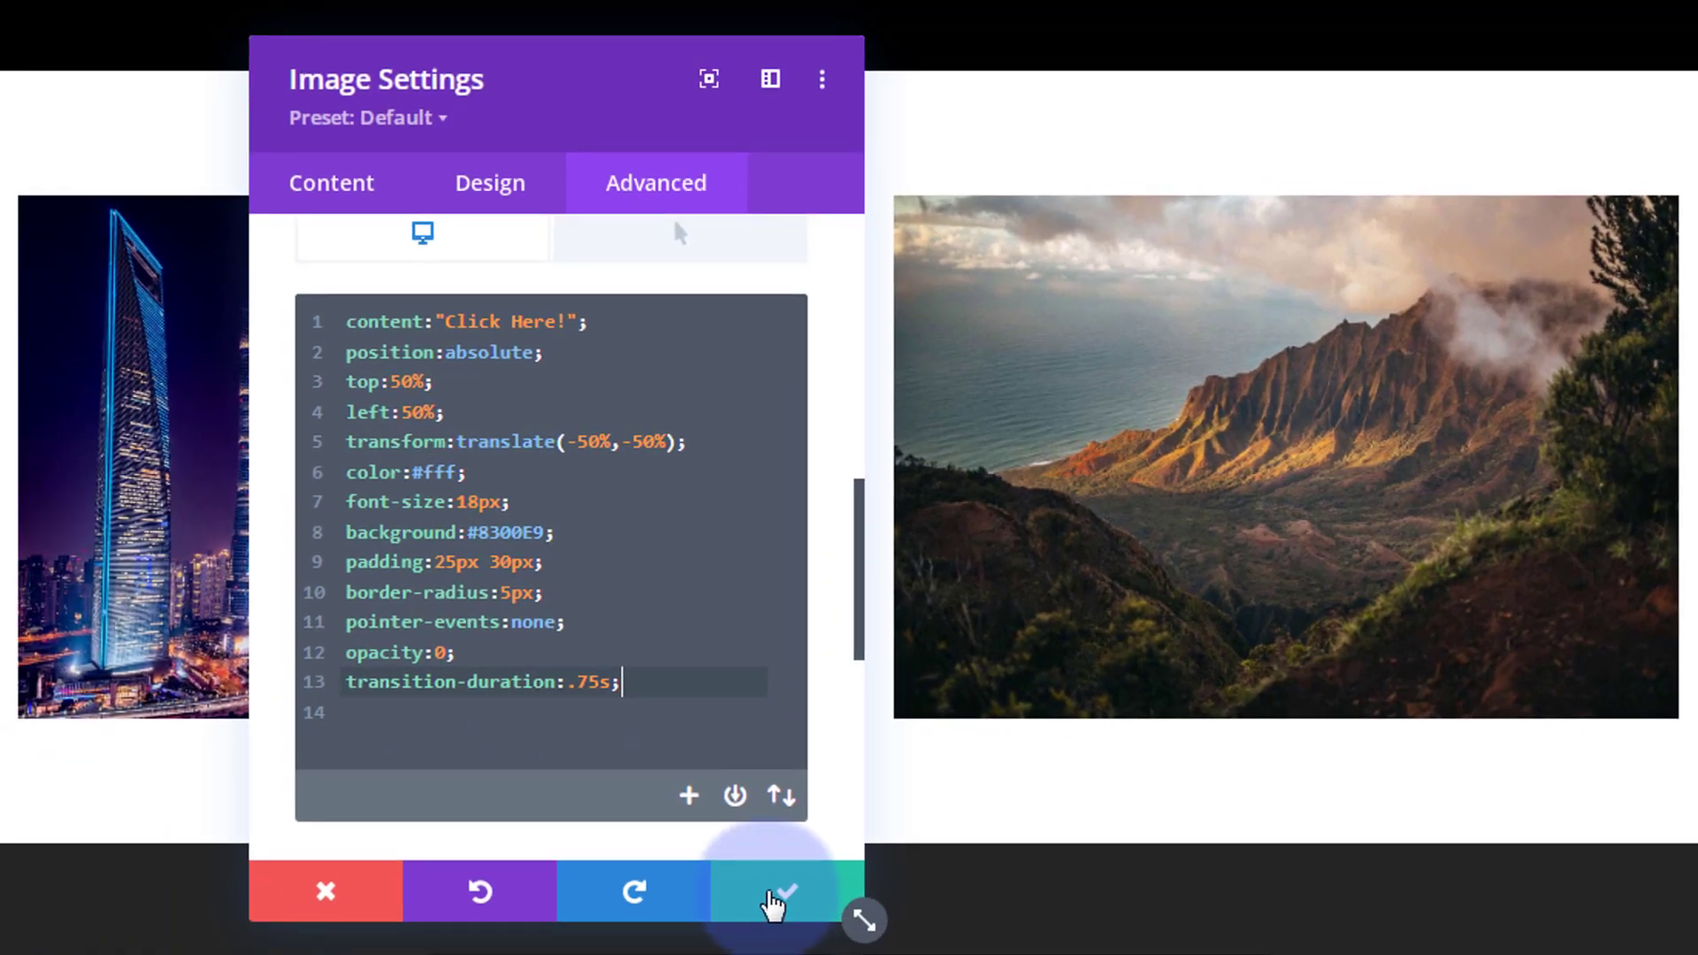
pyautogui.click(771, 902)
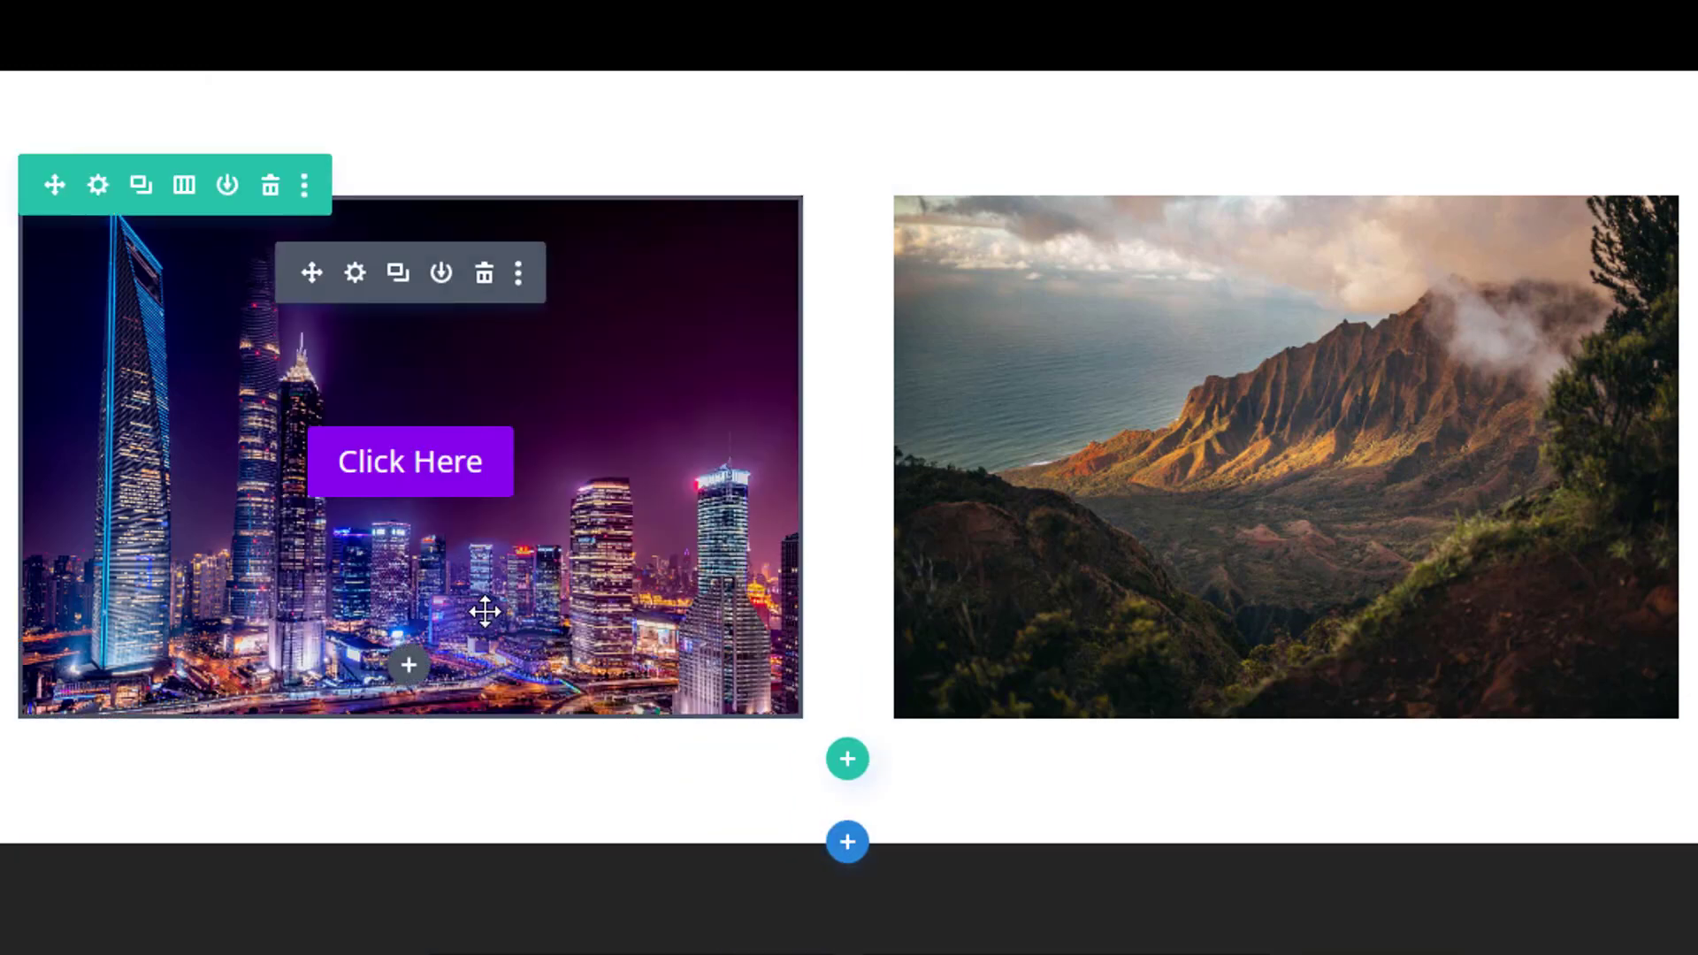
# Step: Set the transition duration of the Call To Action module over the city image to 750ms
pyautogui.moveTo(576, 394); pyautogui.dragTo(716, 389)
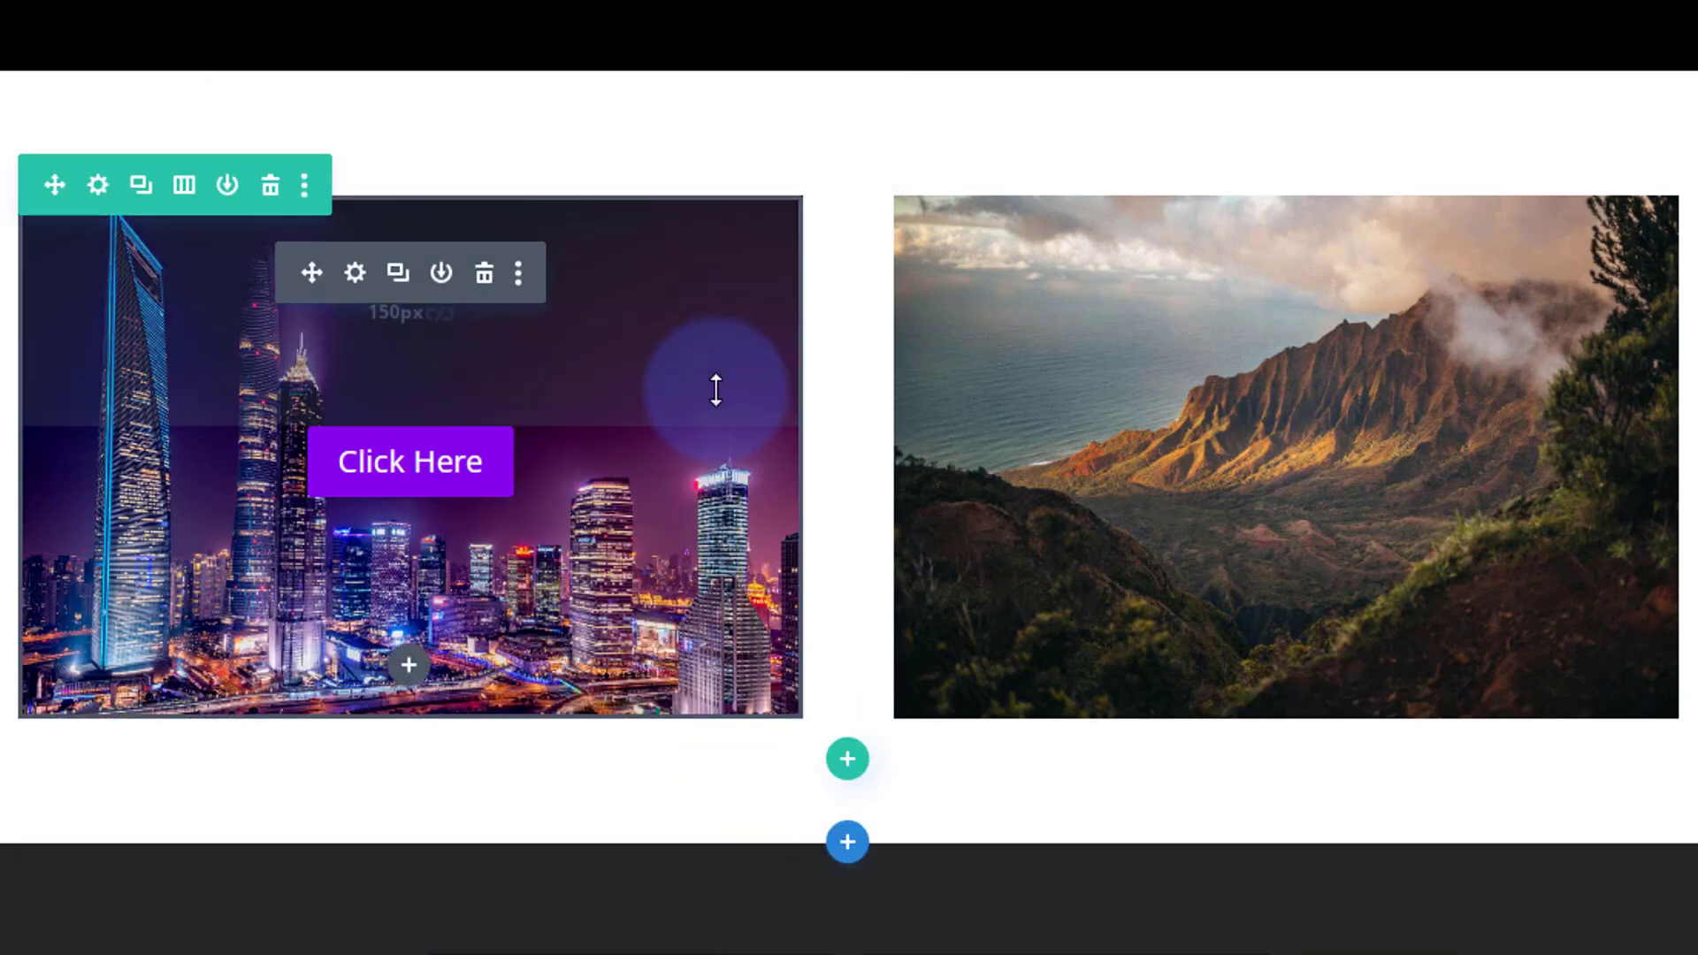
pyautogui.click(358, 274)
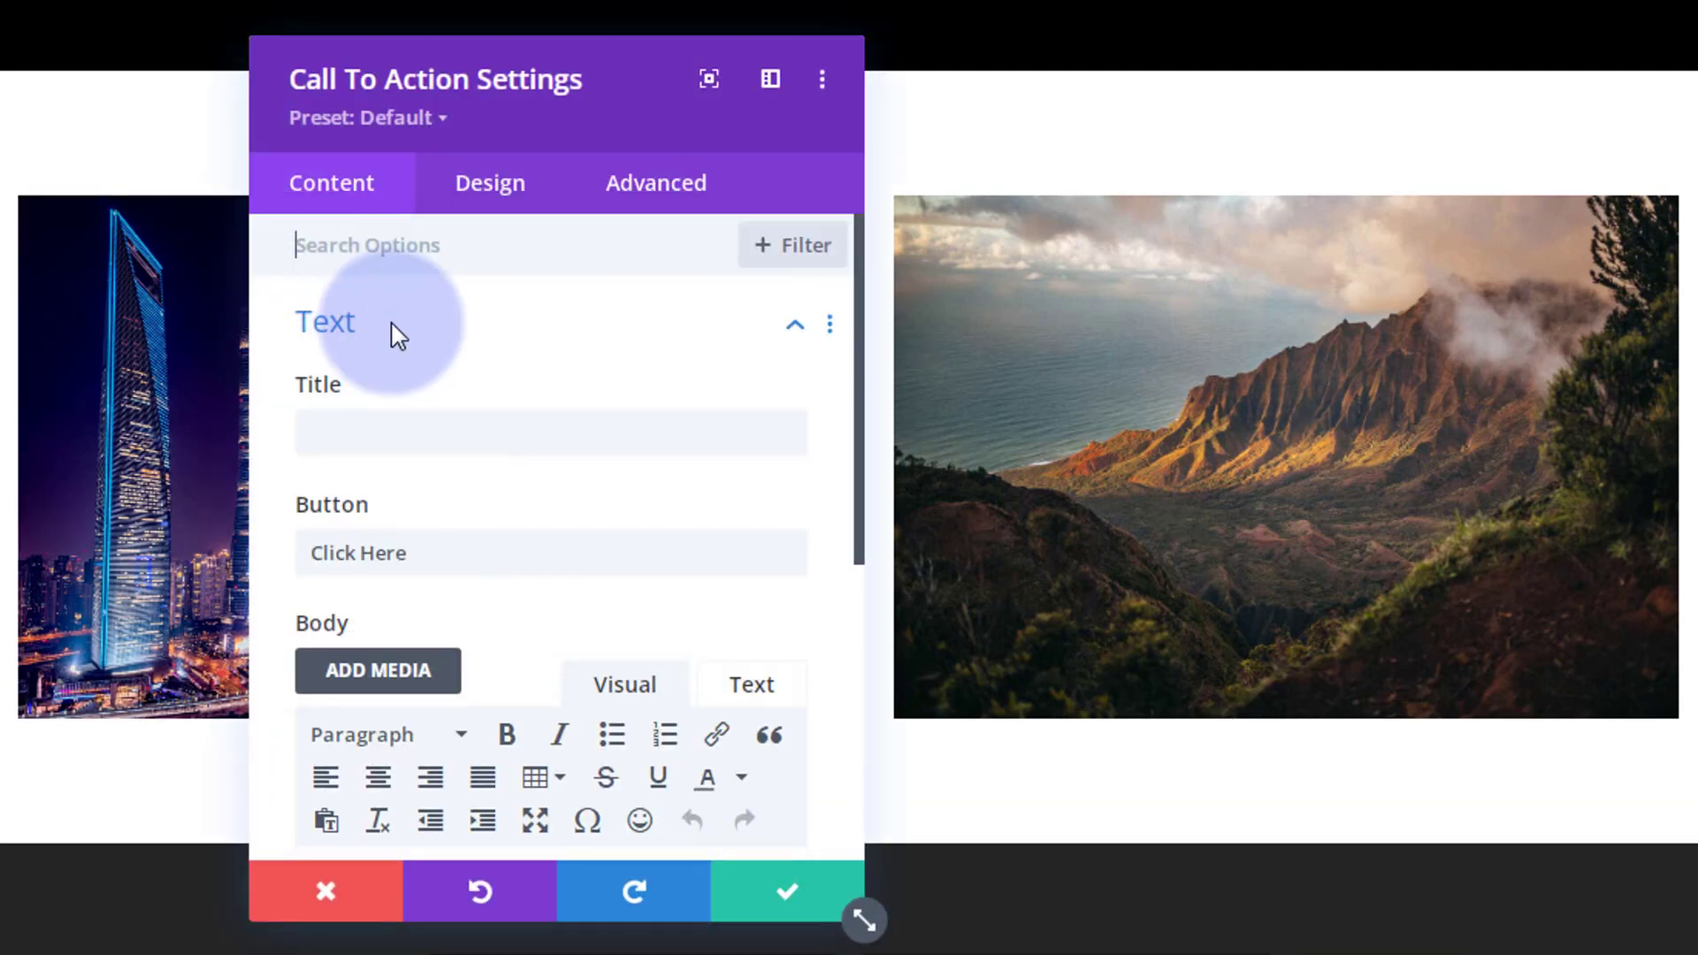
pyautogui.click(686, 209)
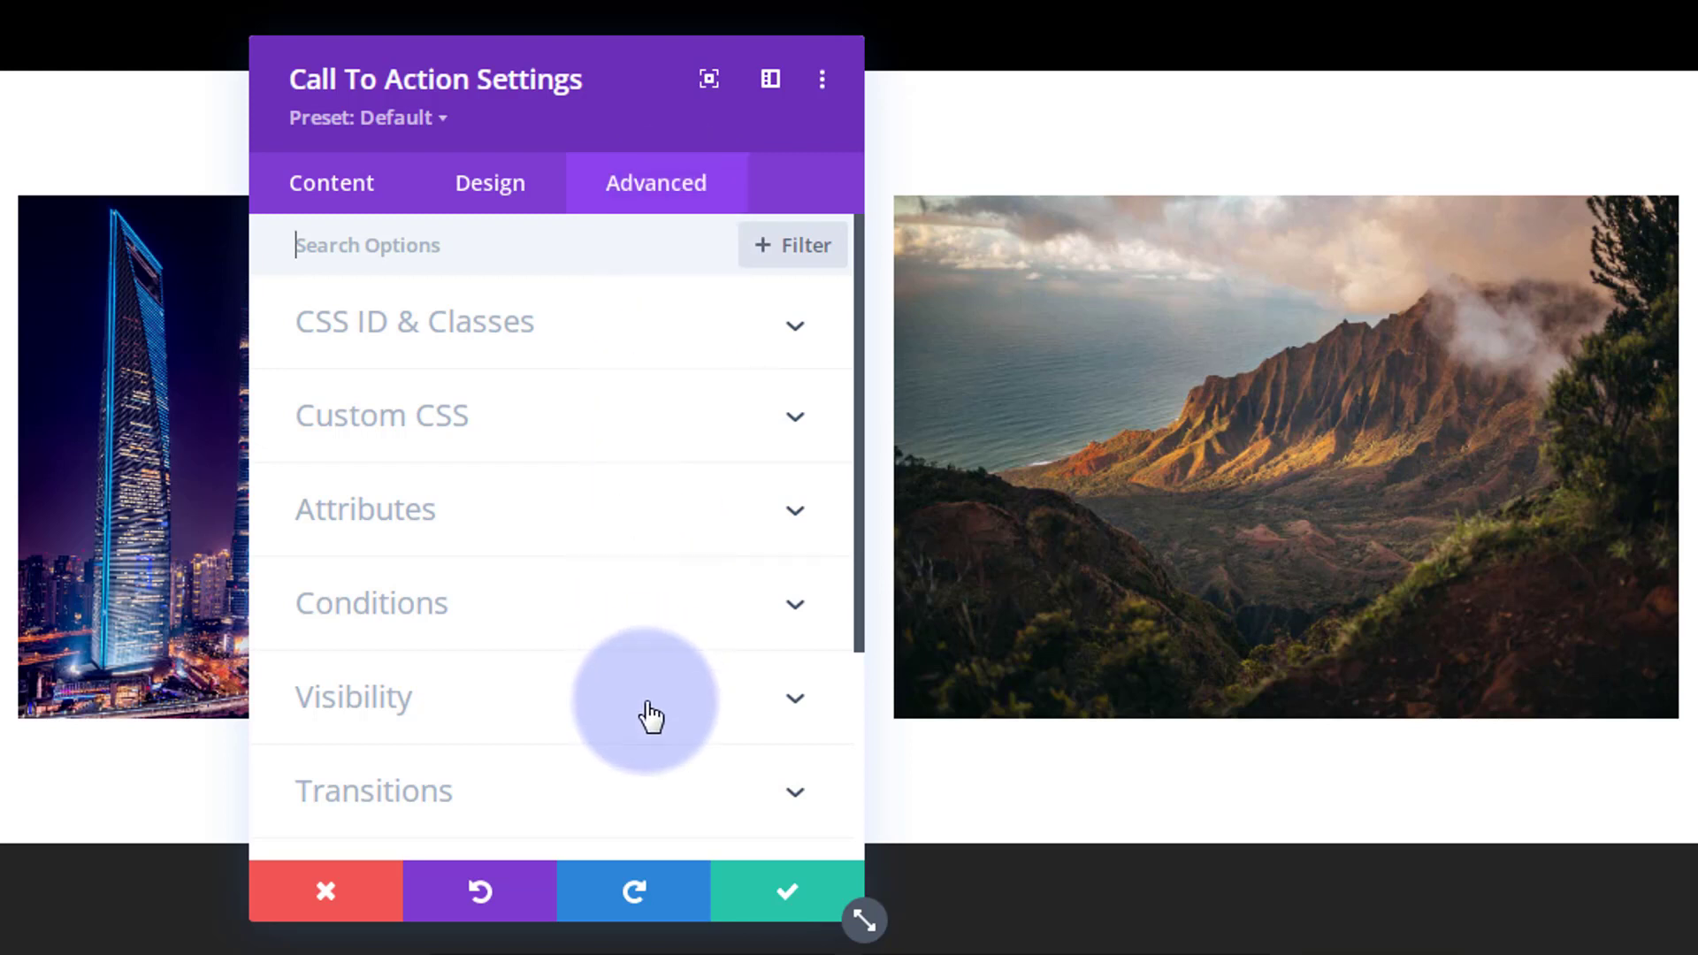
pyautogui.click(626, 796)
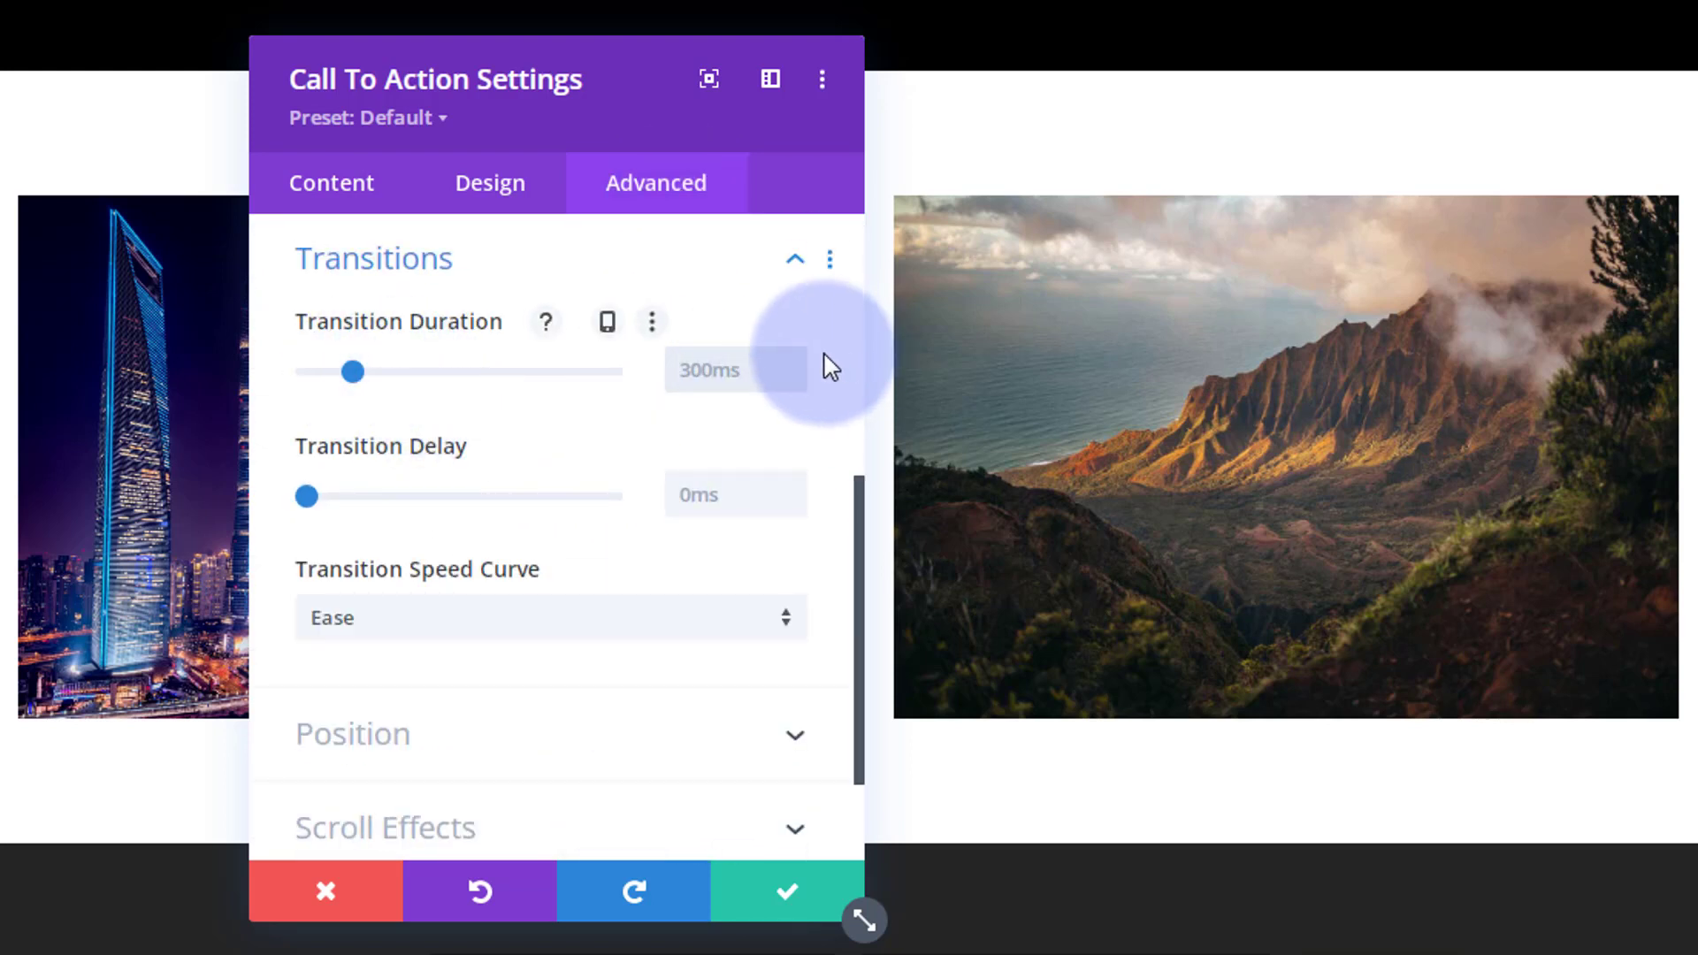
pyautogui.moveTo(341, 370); pyautogui.dragTo(423, 379)
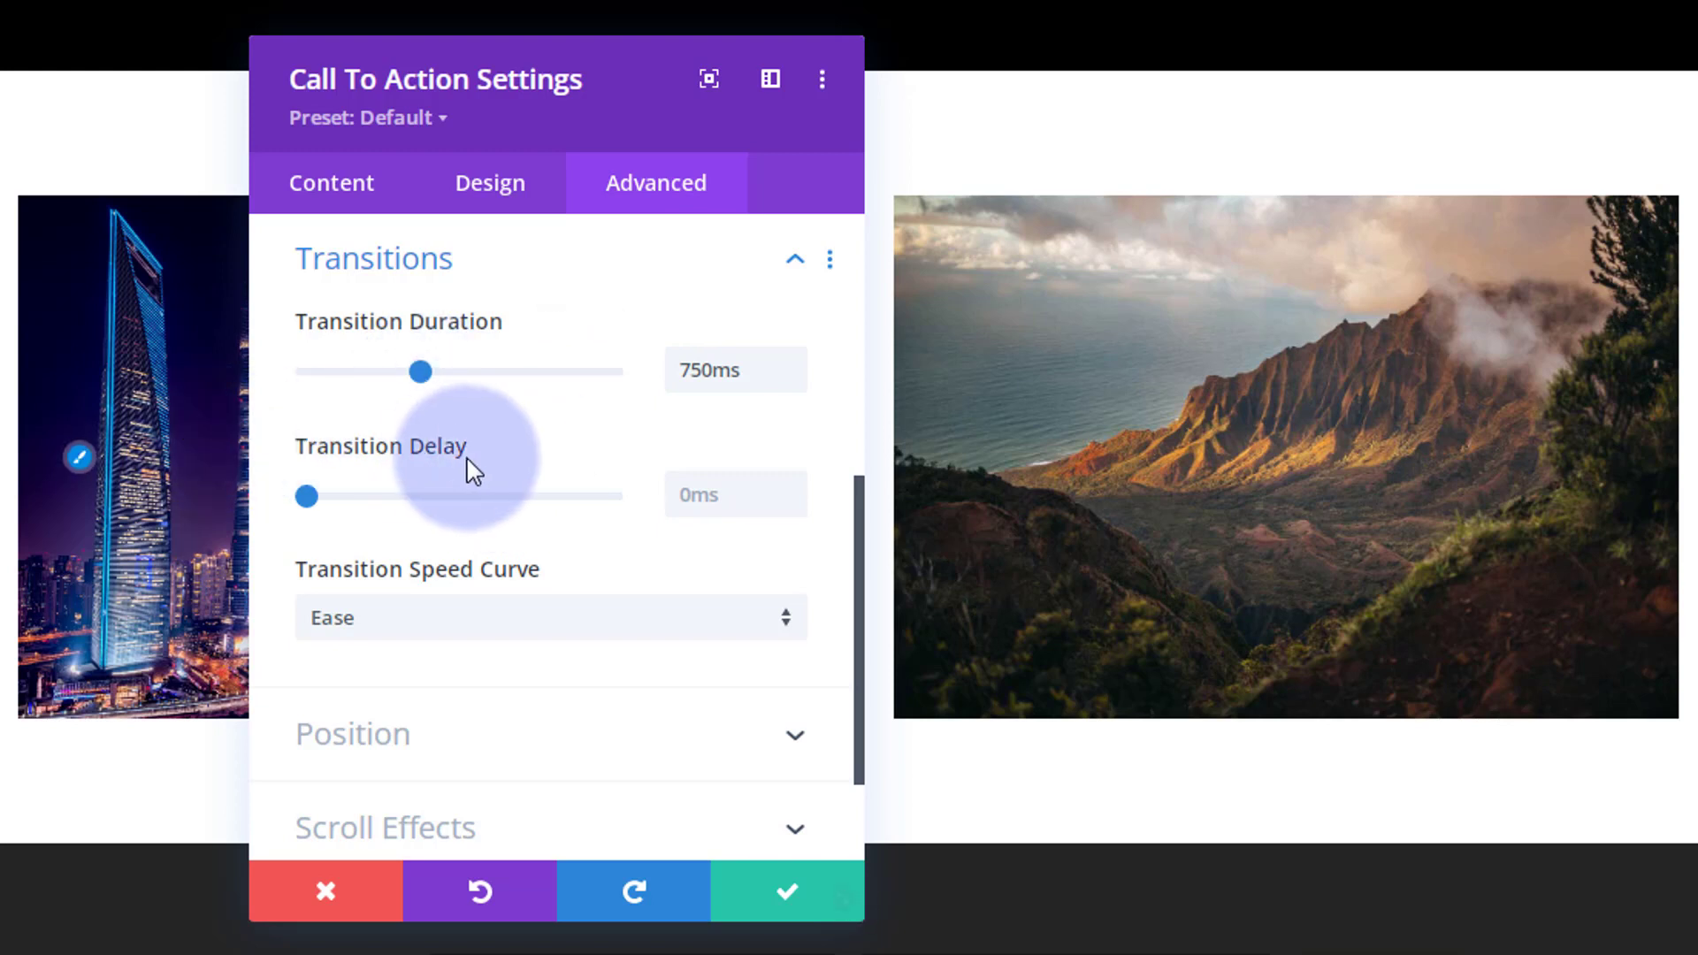
# Step: Set the Call To Action module's transition speed curve to Ease-In-Out and save the module settings
pyautogui.scroll(-2, 619, 579)
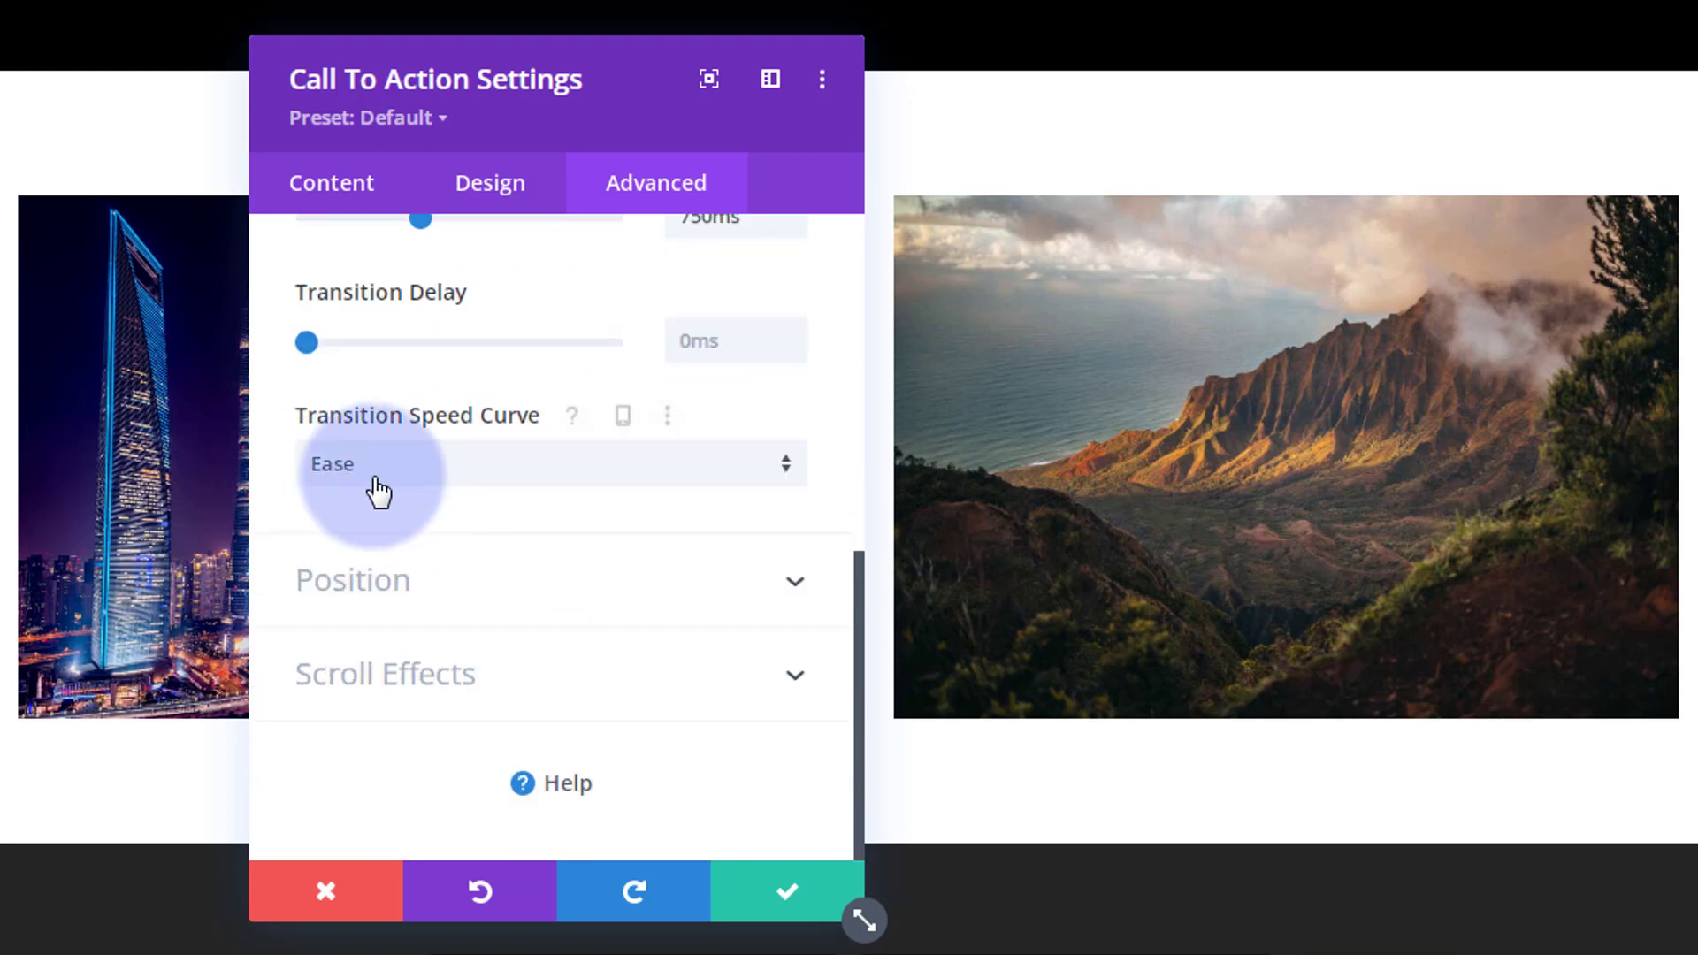
pyautogui.click(532, 478)
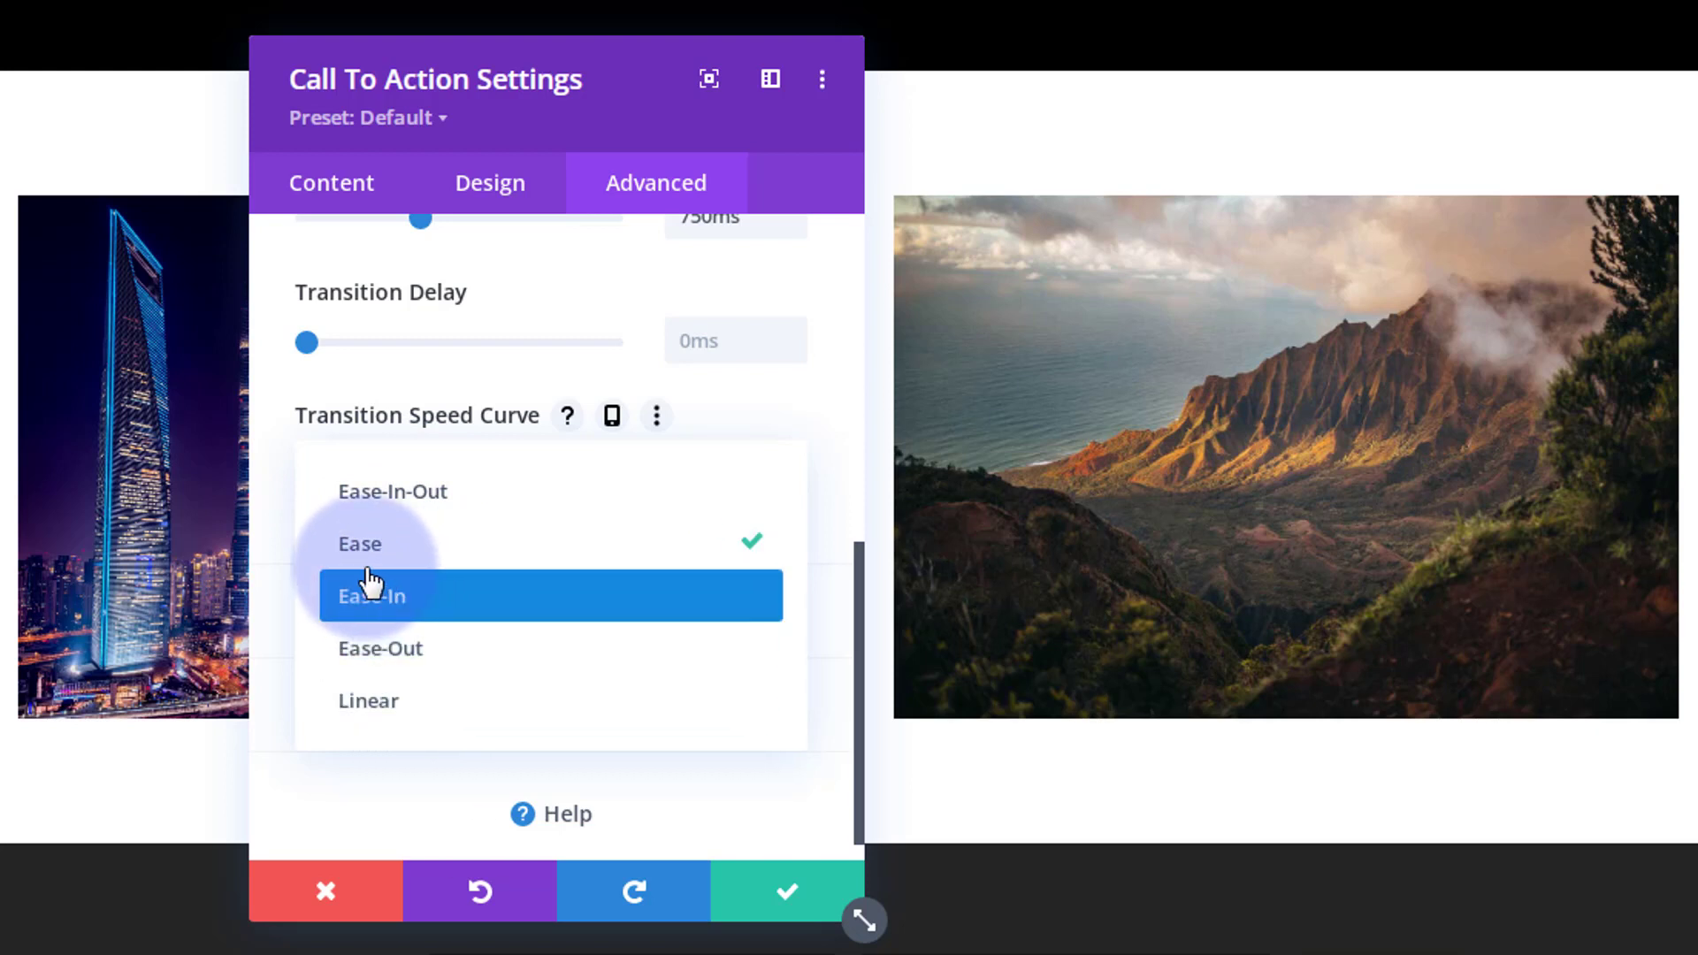
pyautogui.click(387, 501)
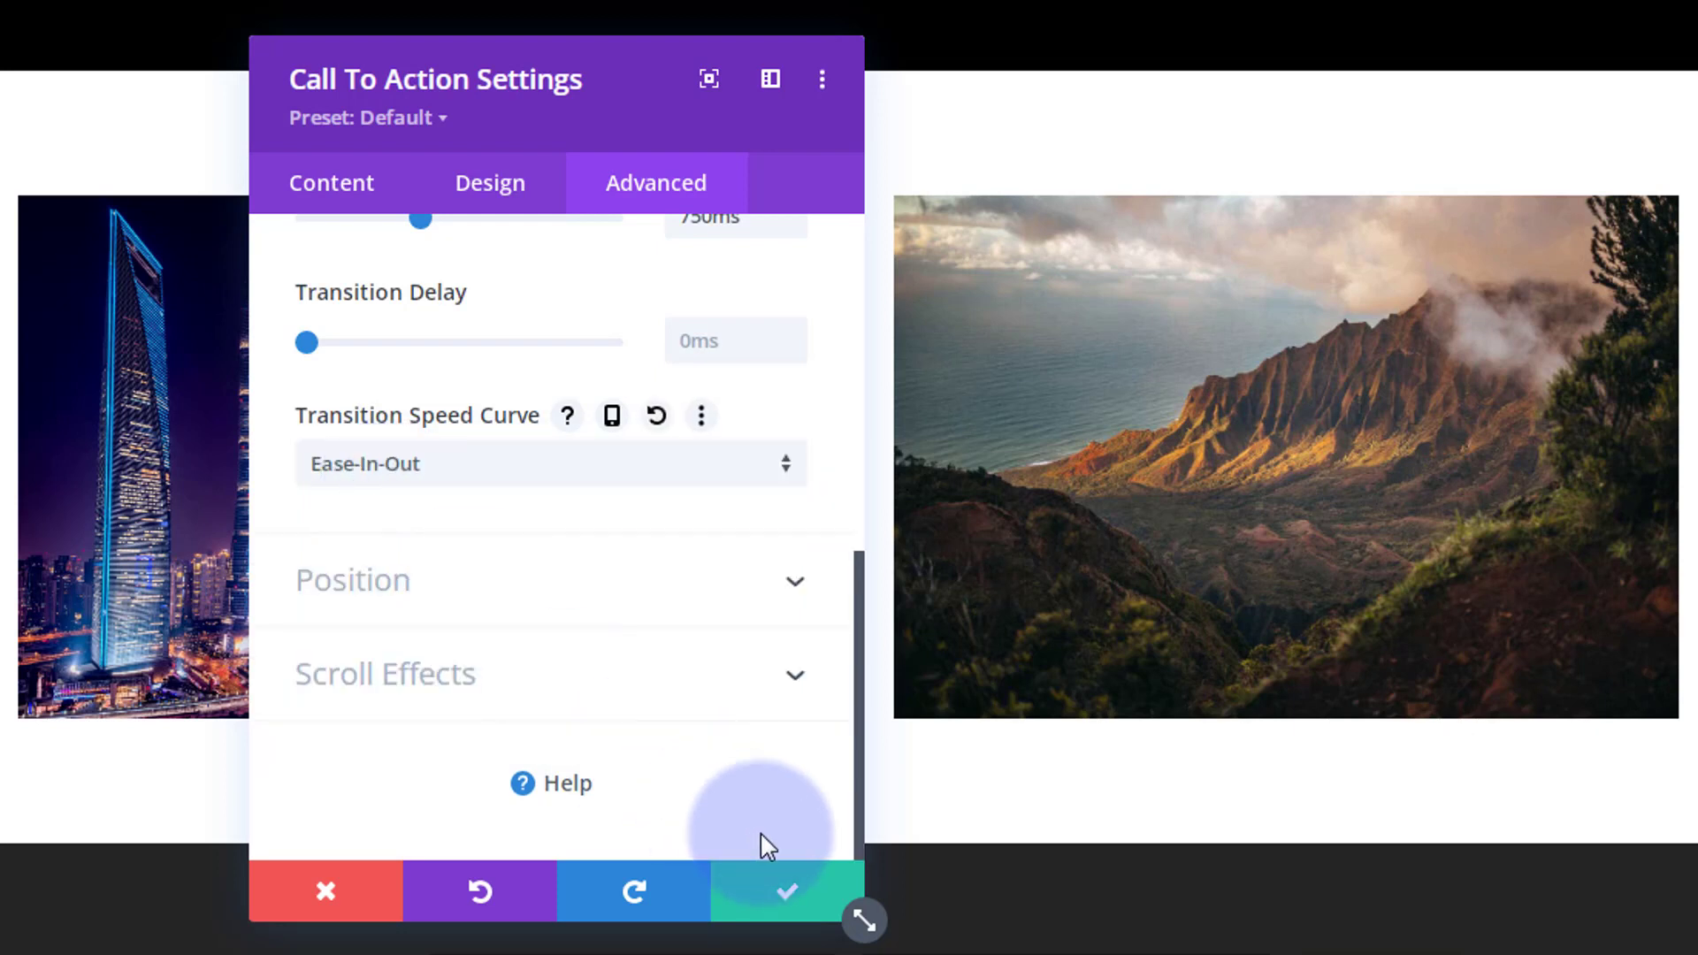
pyautogui.click(782, 898)
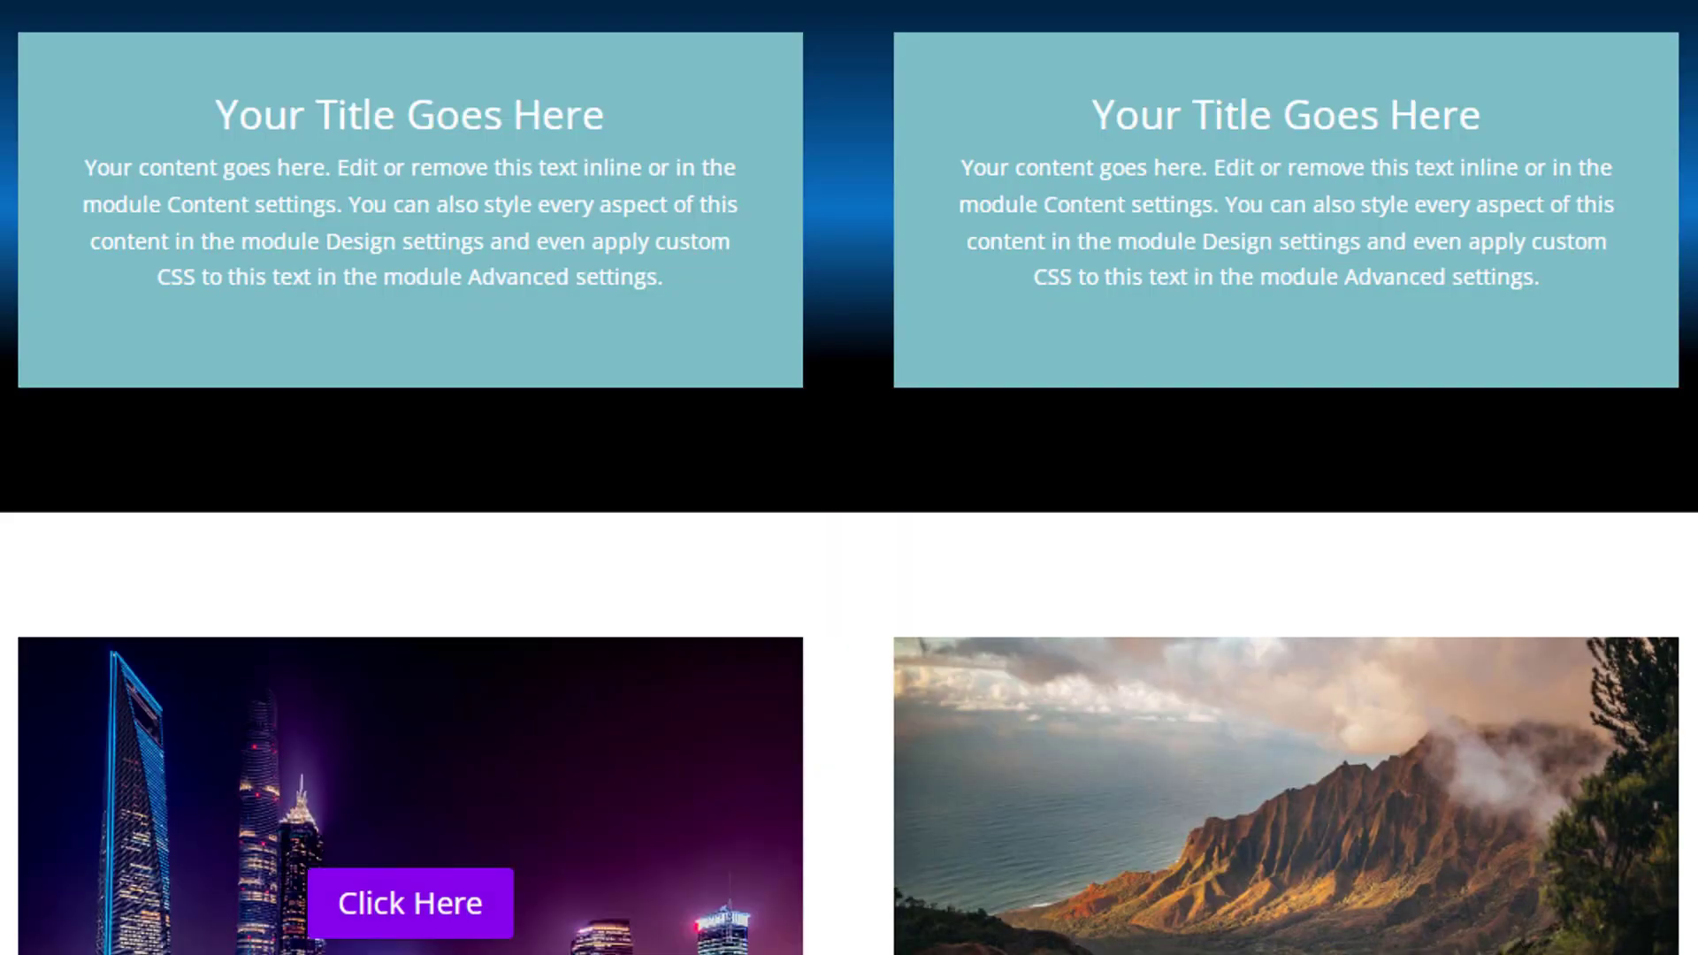
# Step: Reload the page and check how the button over the city image behaves on hover
pyautogui.scroll(-5, 849, 477)
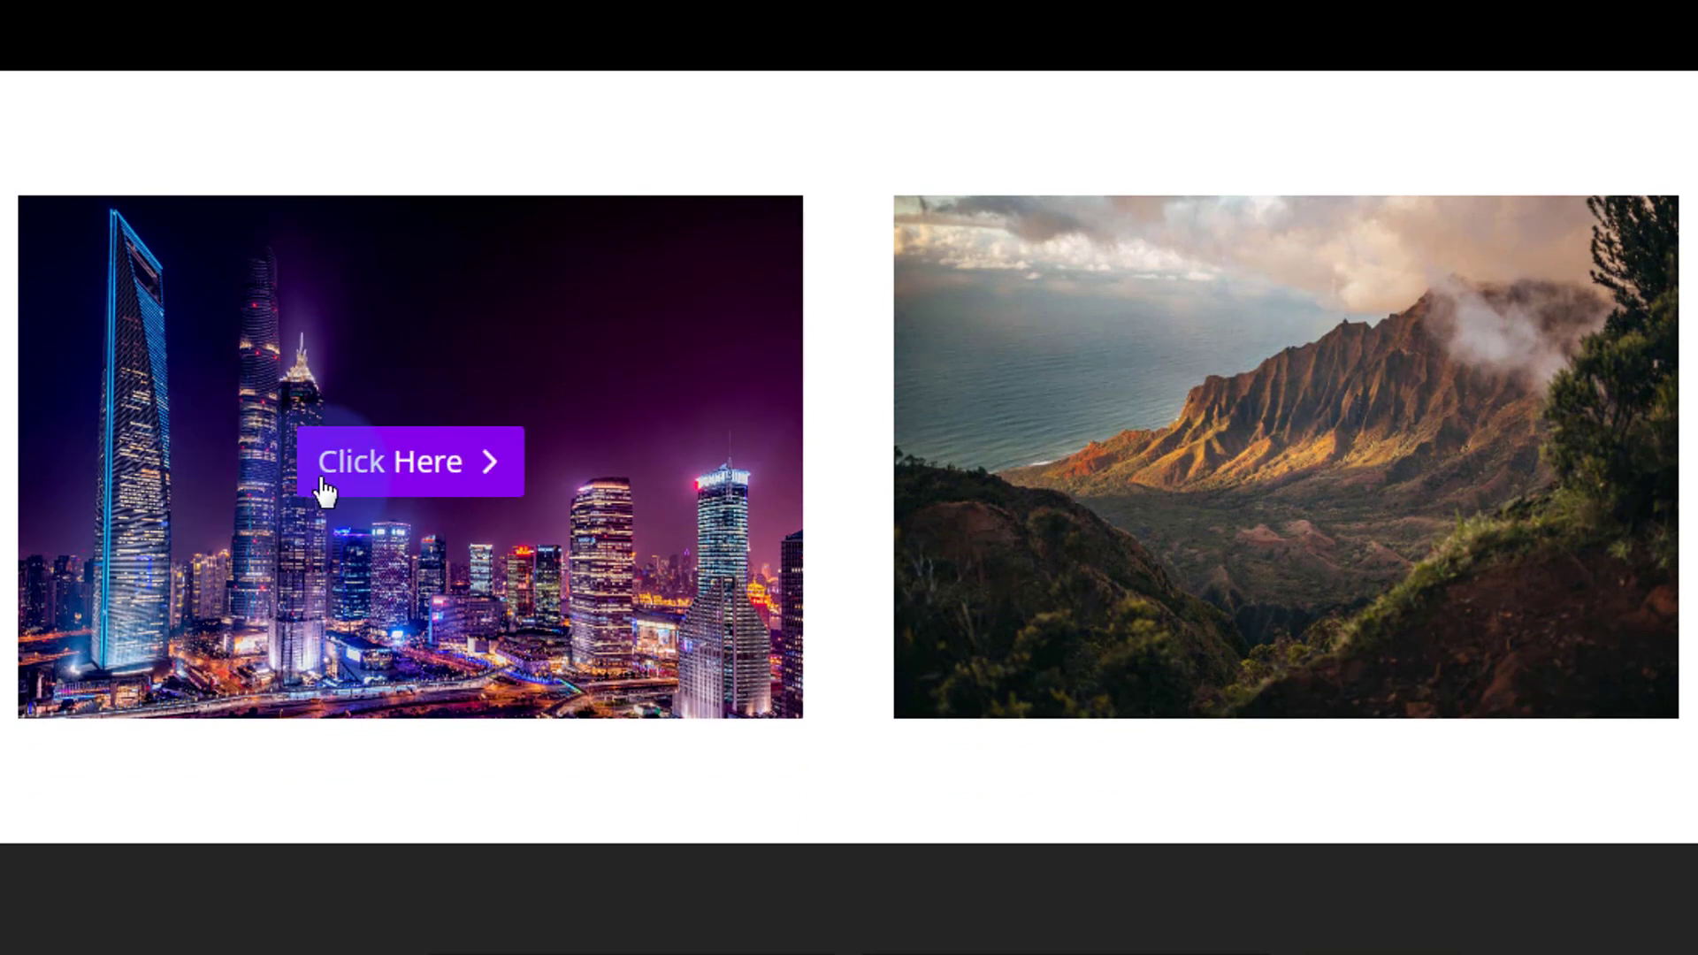
pyautogui.moveTo(1203, 644)
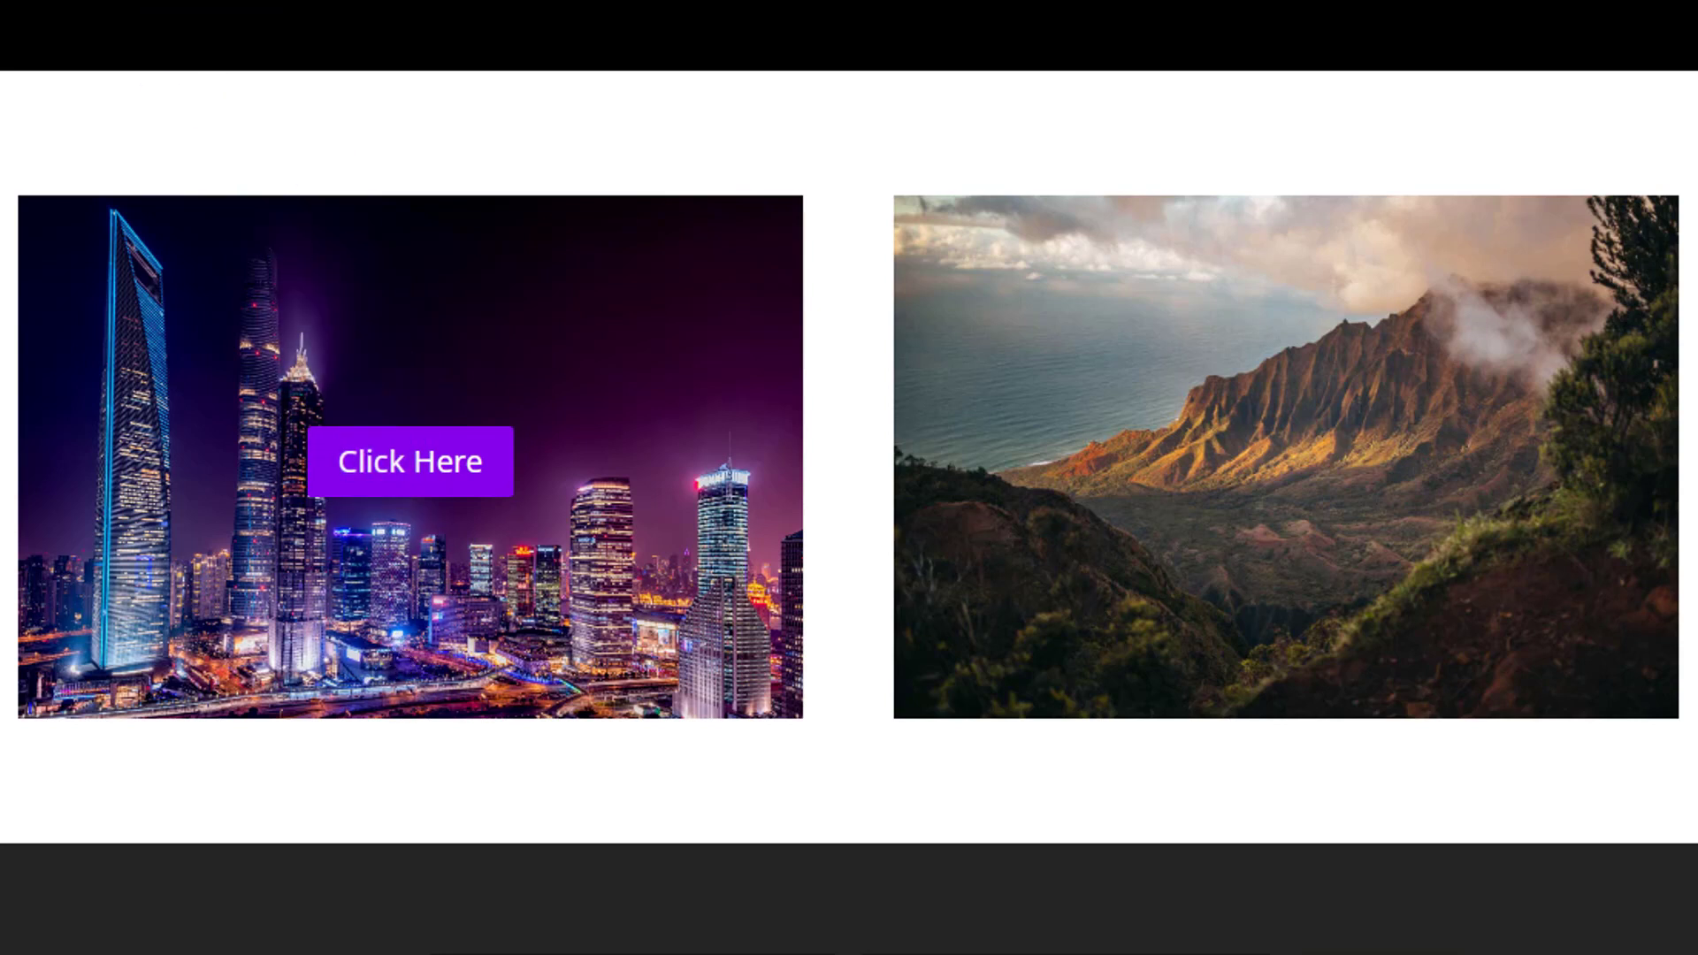
pyautogui.press('F5')
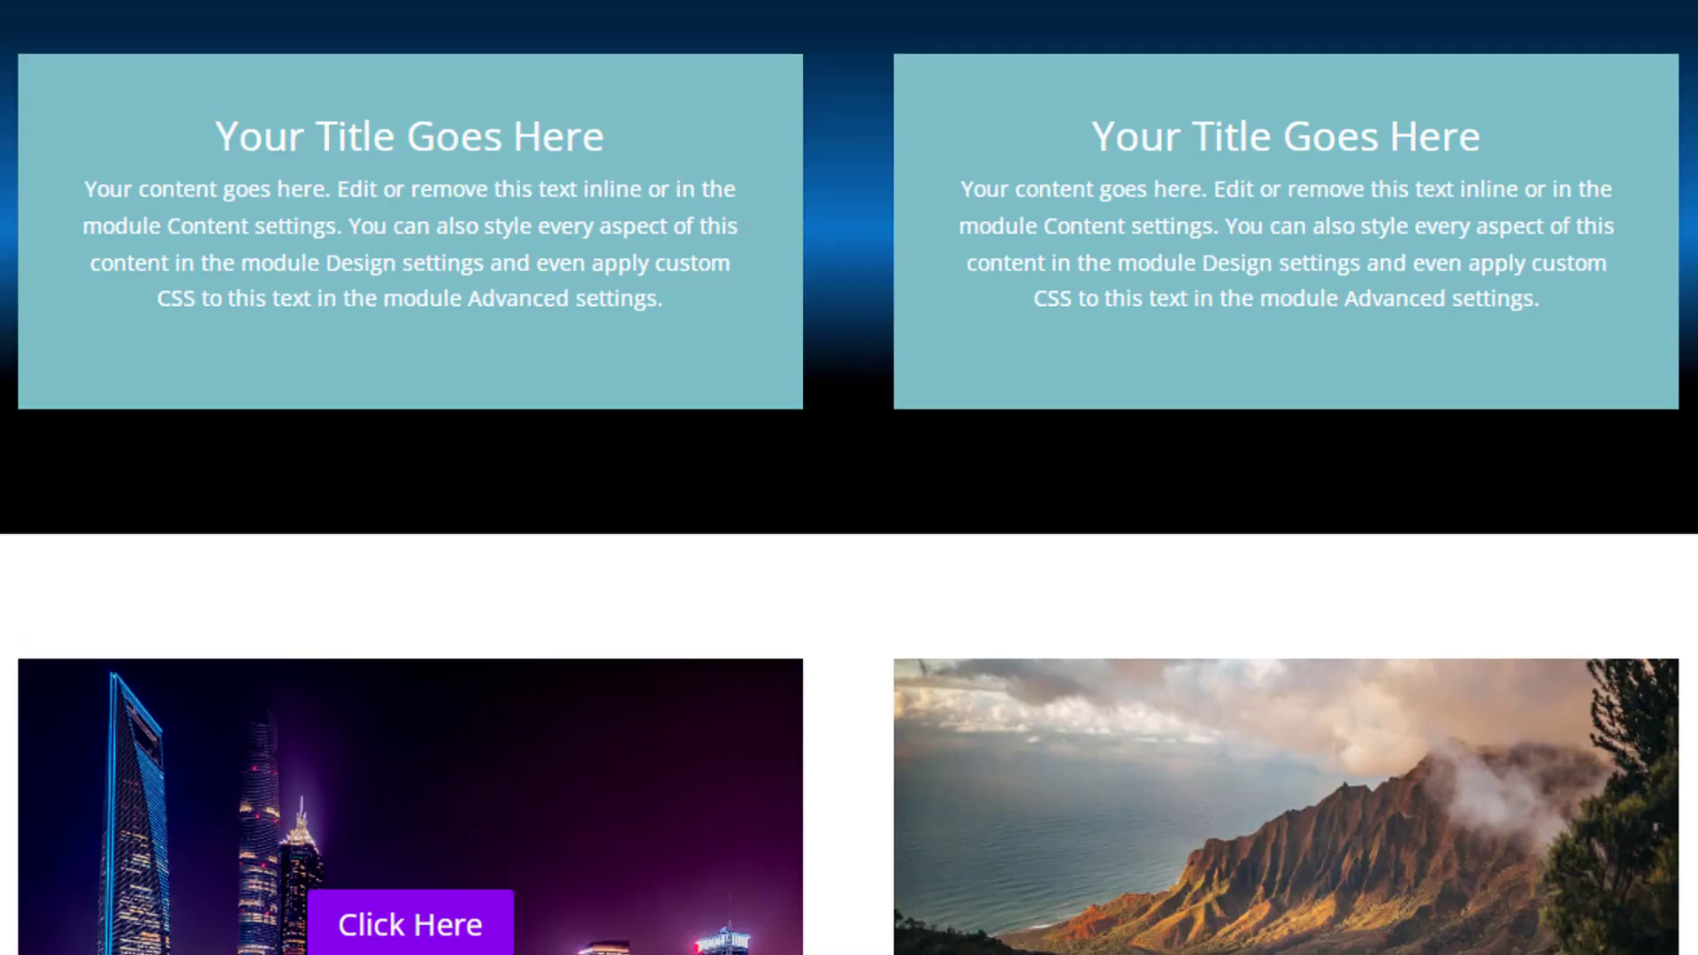
pyautogui.scroll(-5, 12, 152)
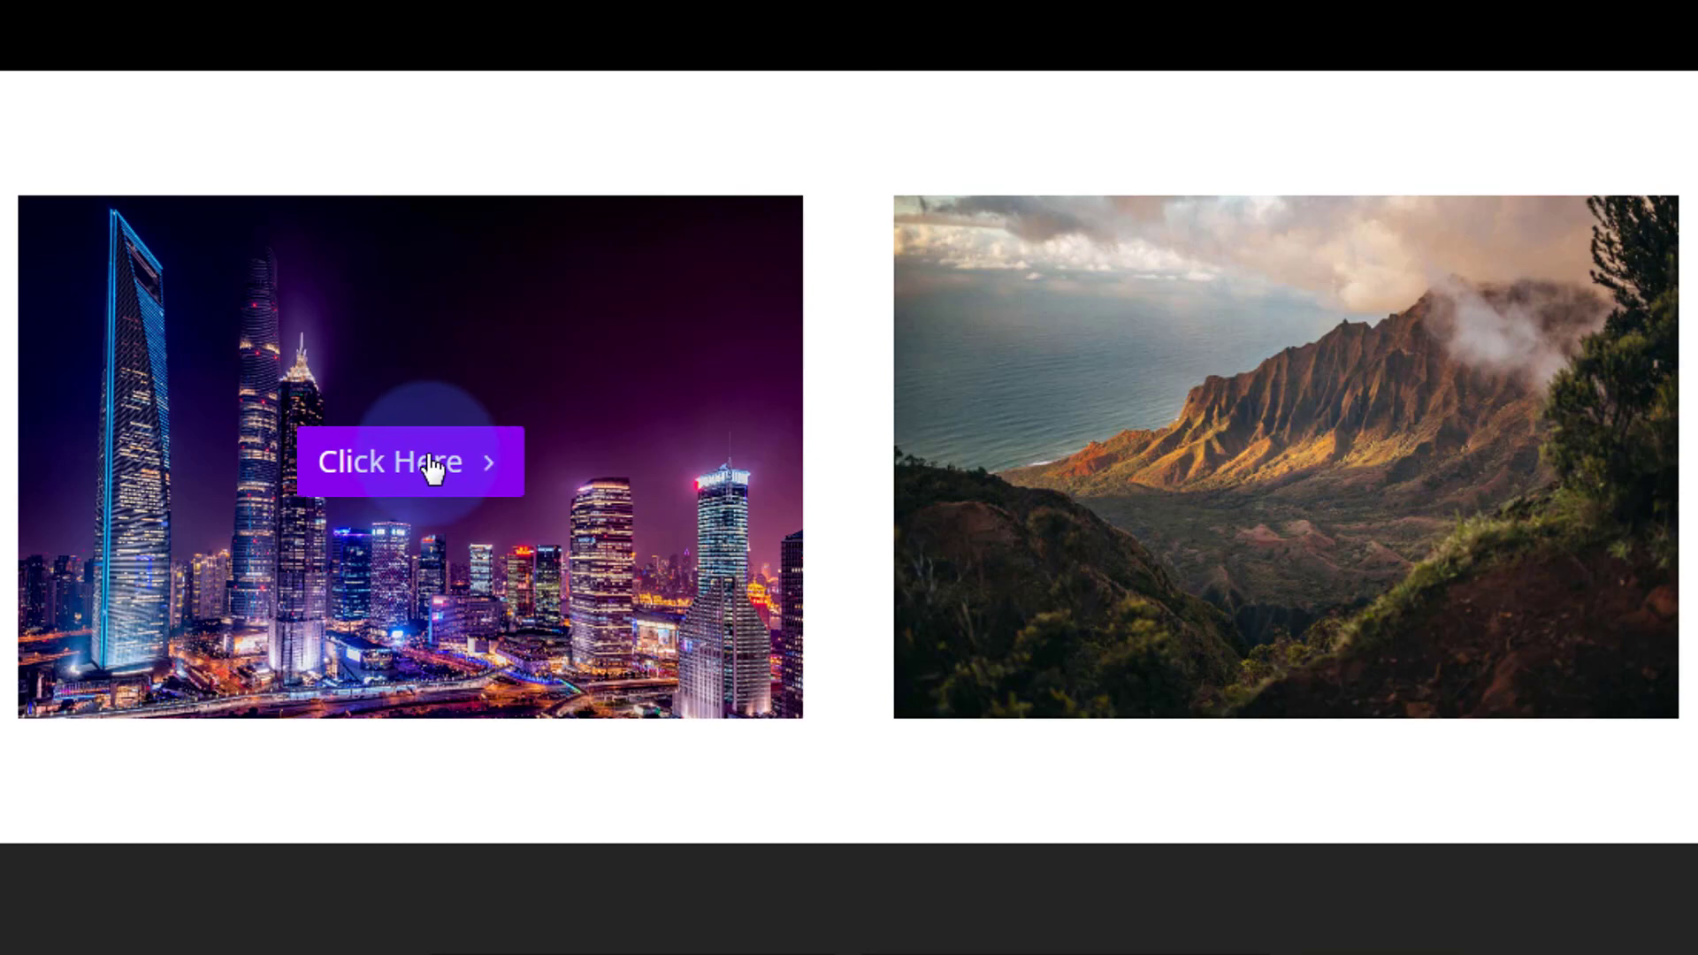
pyautogui.moveTo(486, 461)
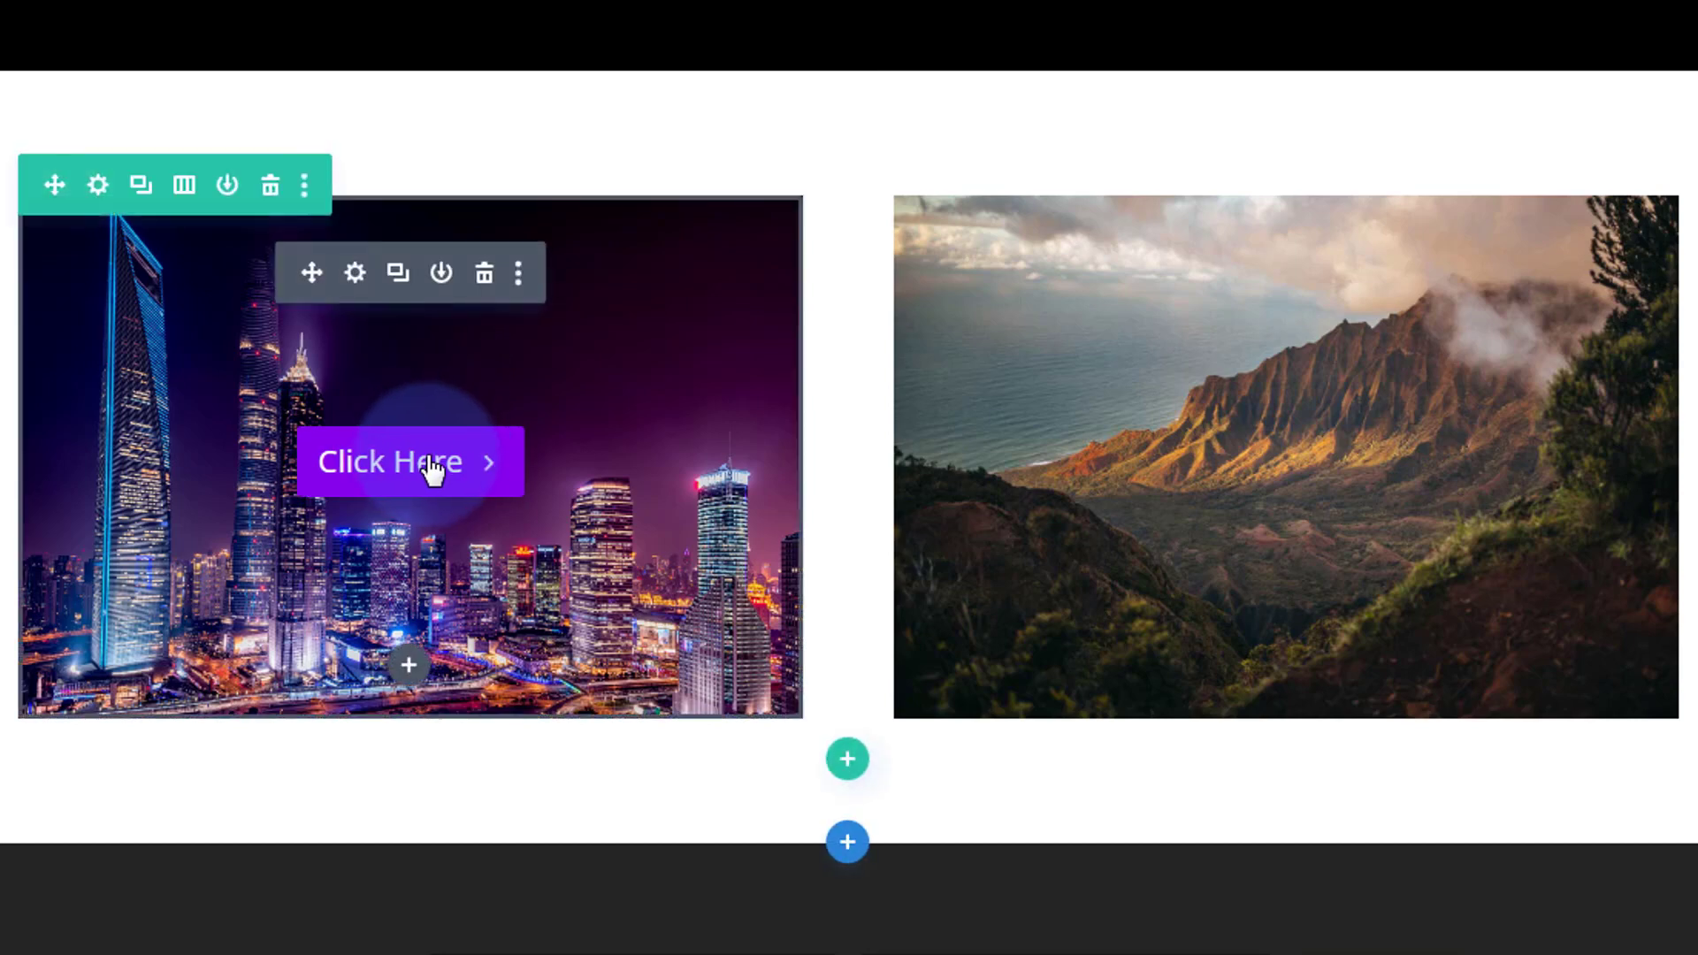
# Step: Enable hover styling for the Call To Action module's opacity filter and set its default-state opacity to 0%
pyautogui.click(355, 274)
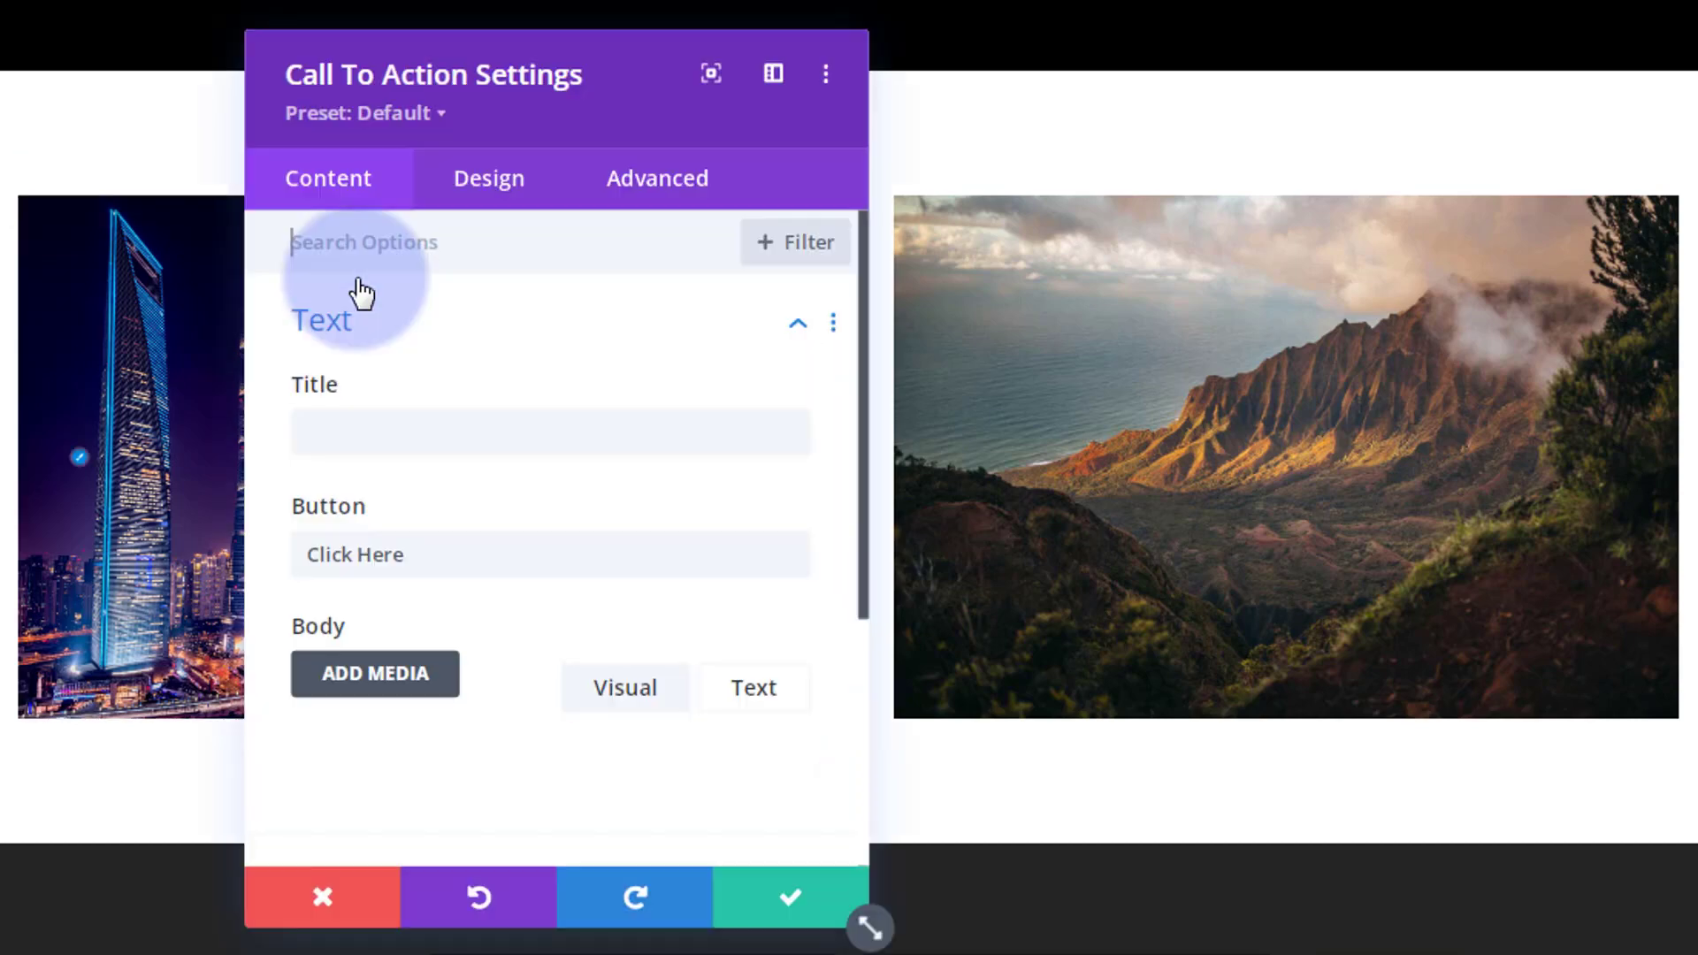
pyautogui.click(486, 192)
pyautogui.moveTo(575, 129); pyautogui.dragTo(1164, 123)
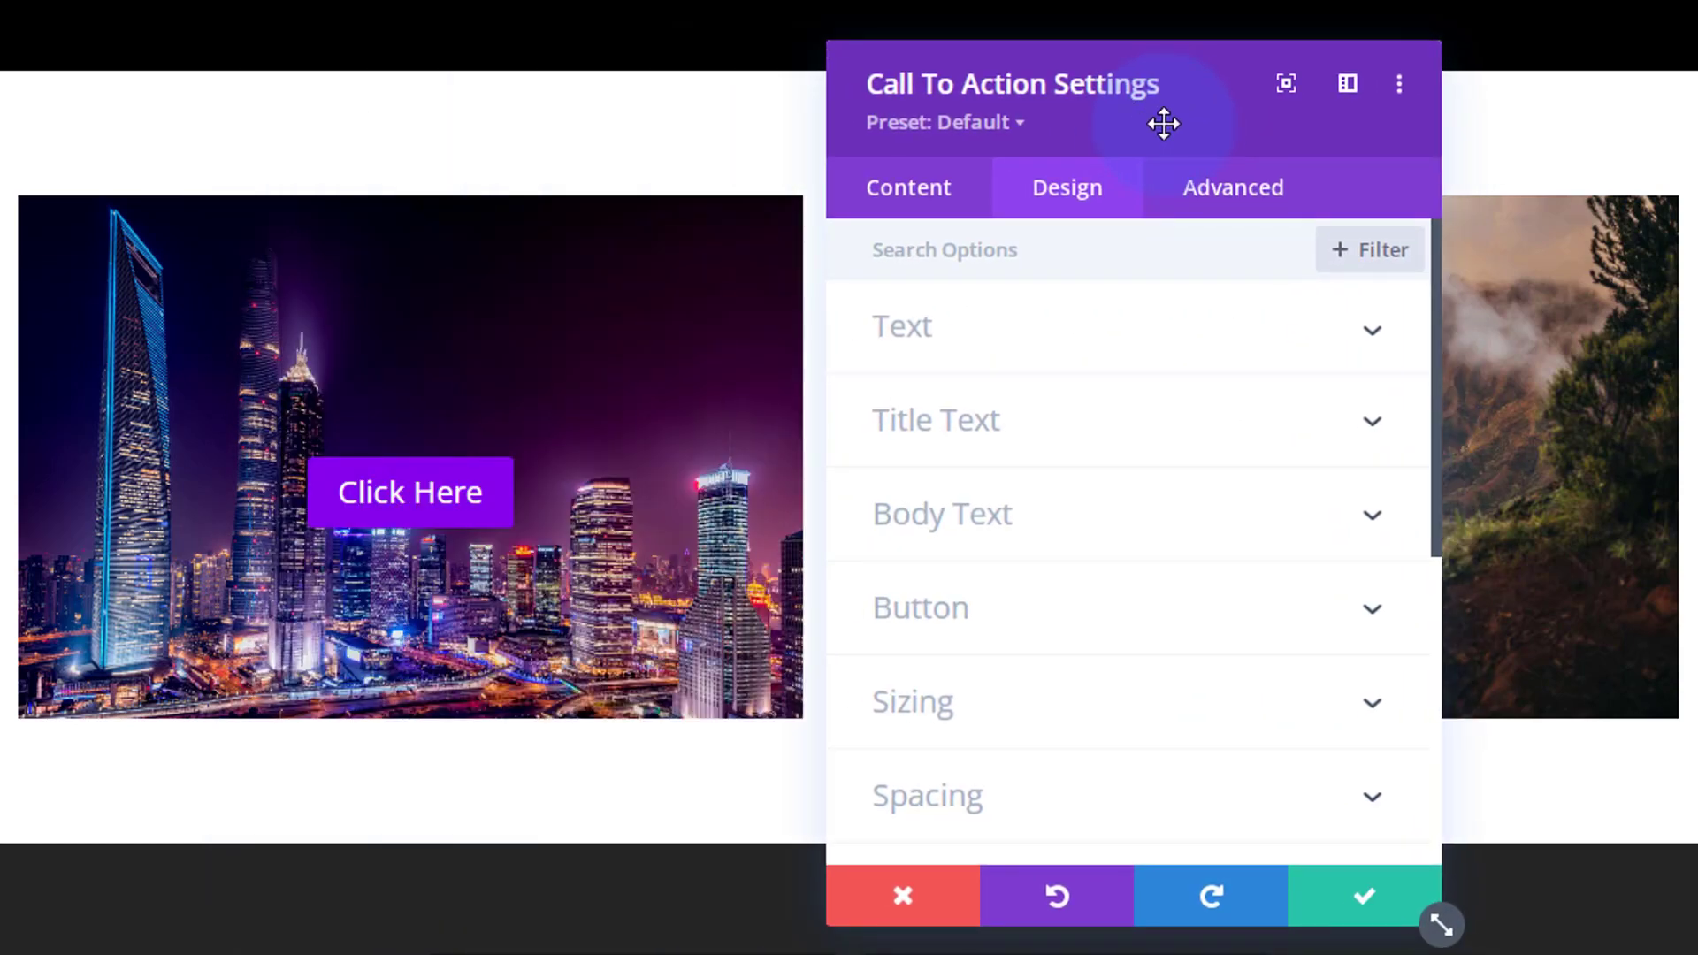
pyautogui.scroll(-6, 1080, 379)
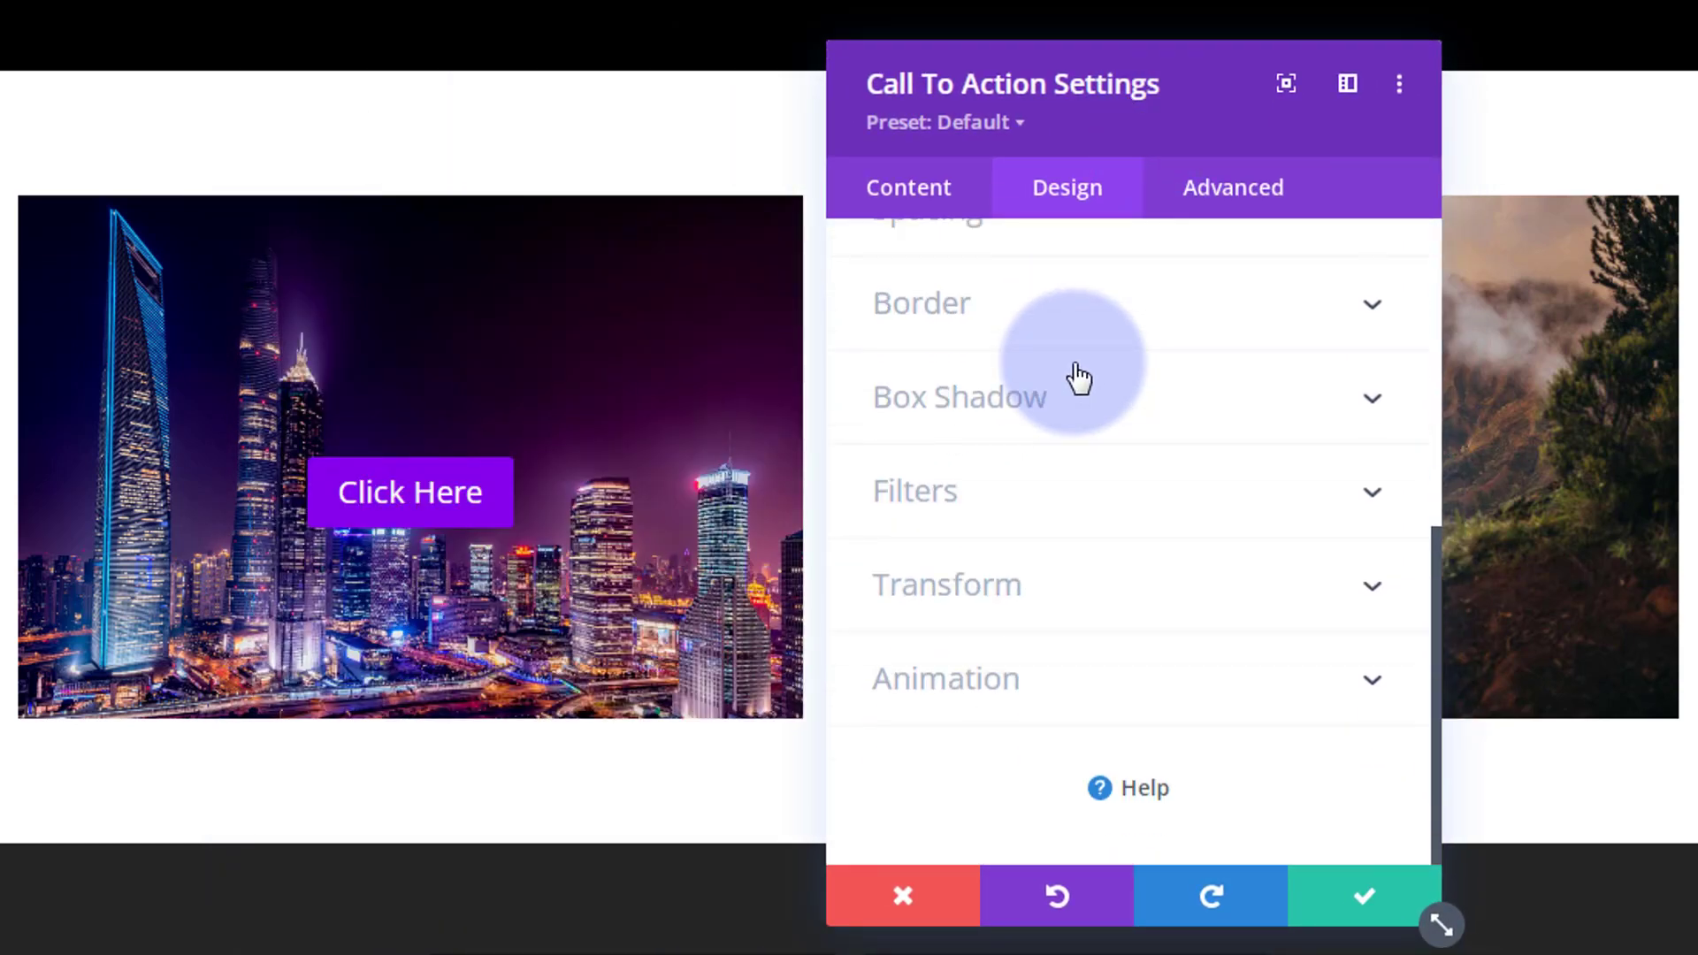
pyautogui.click(1065, 506)
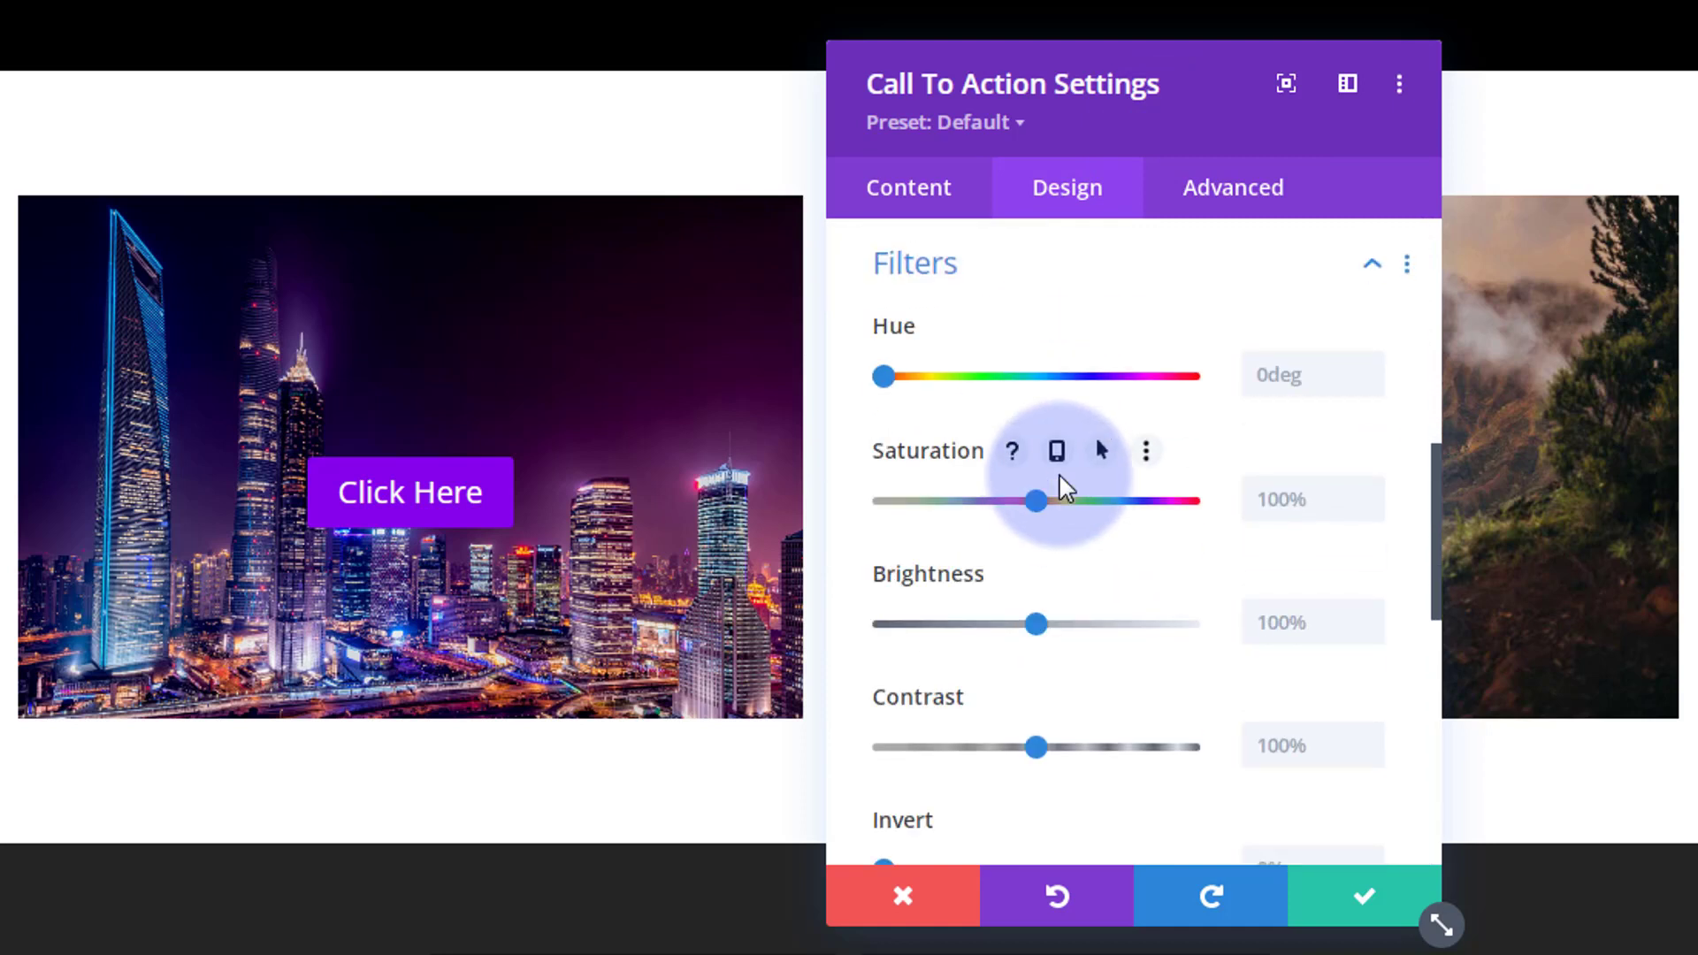
pyautogui.scroll(-7, 1033, 340)
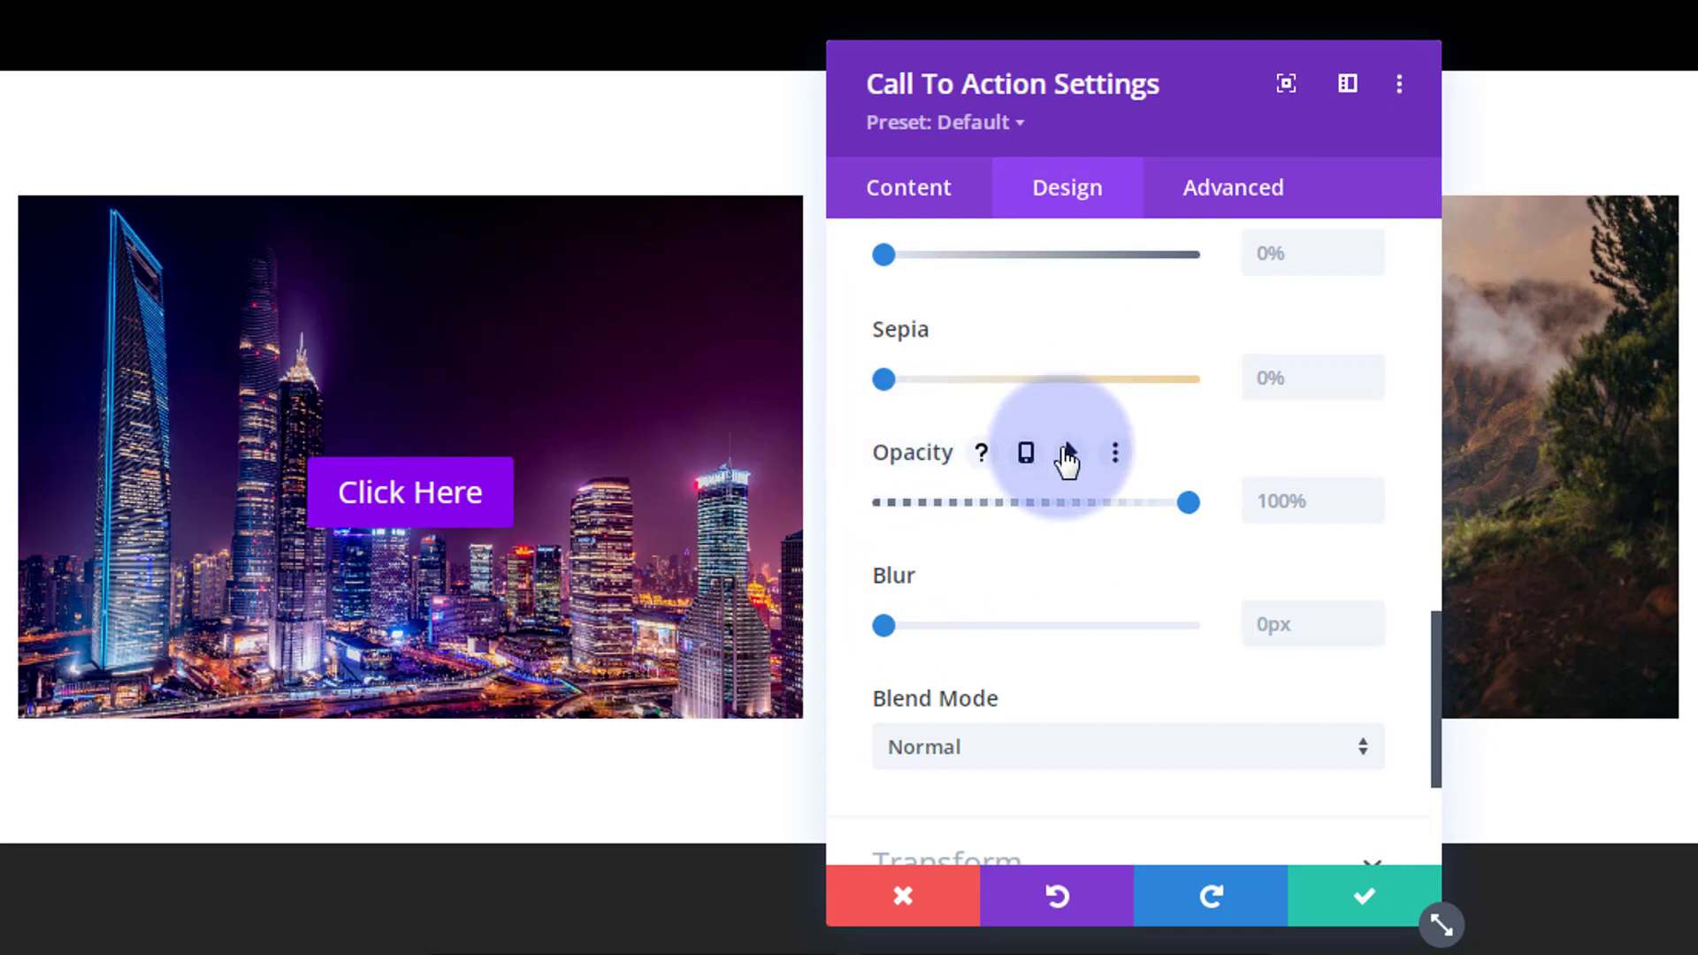
pyautogui.click(1071, 455)
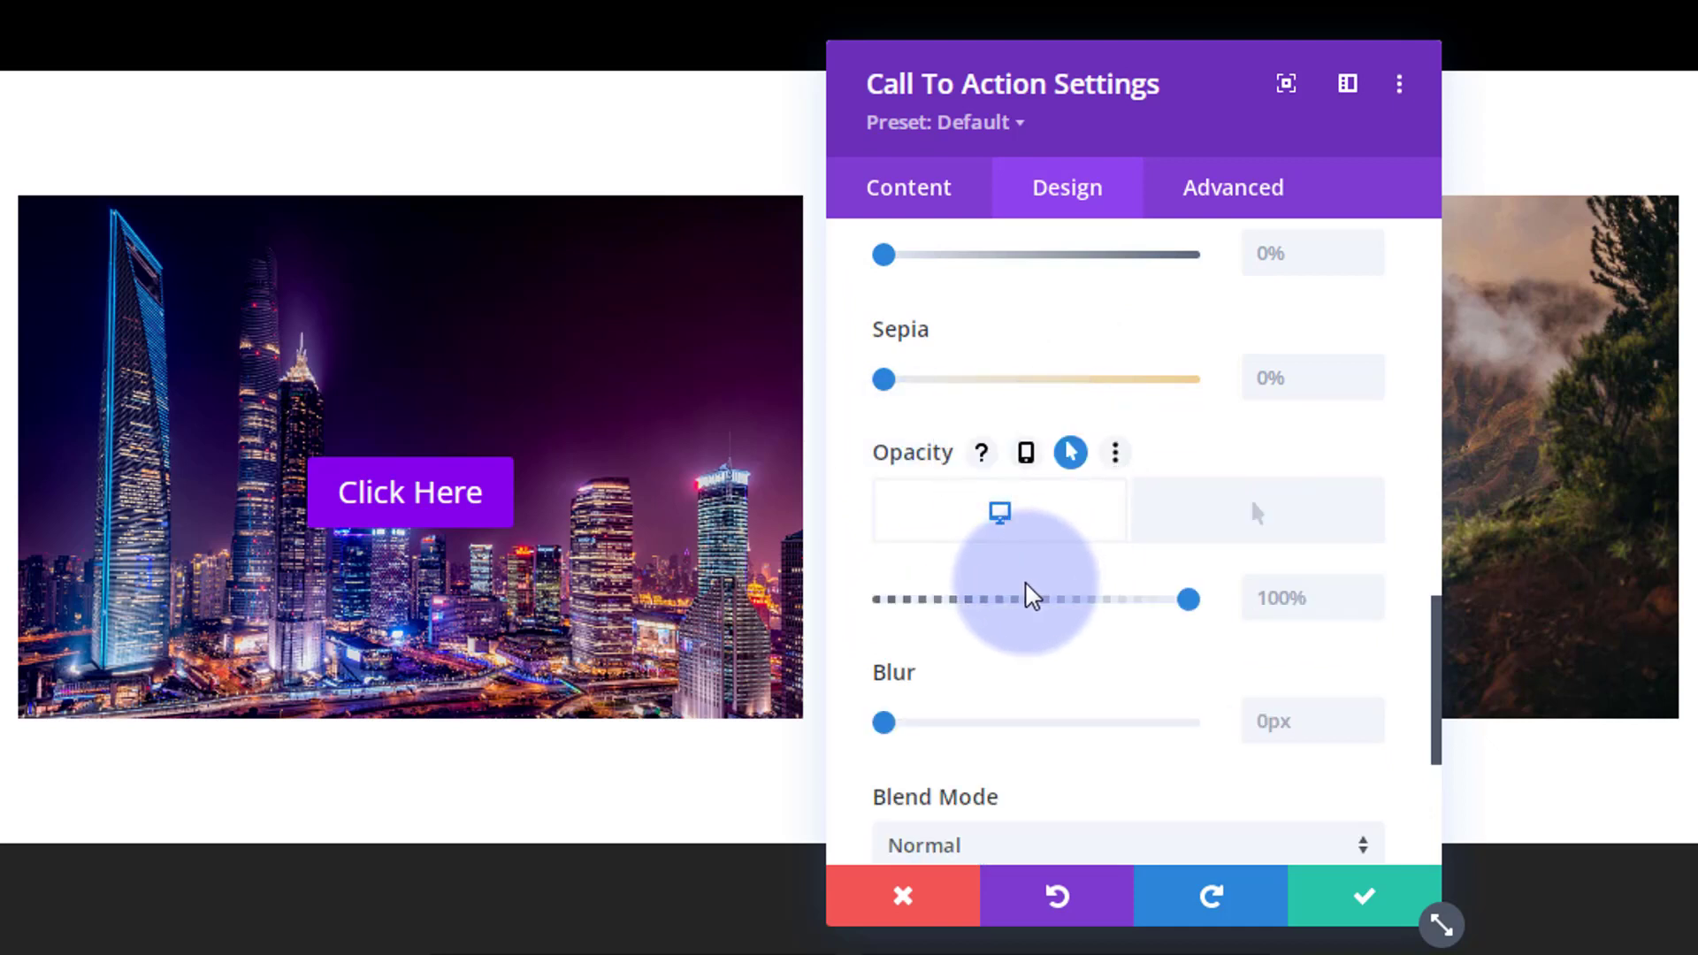
pyautogui.moveTo(1190, 604); pyautogui.dragTo(875, 614)
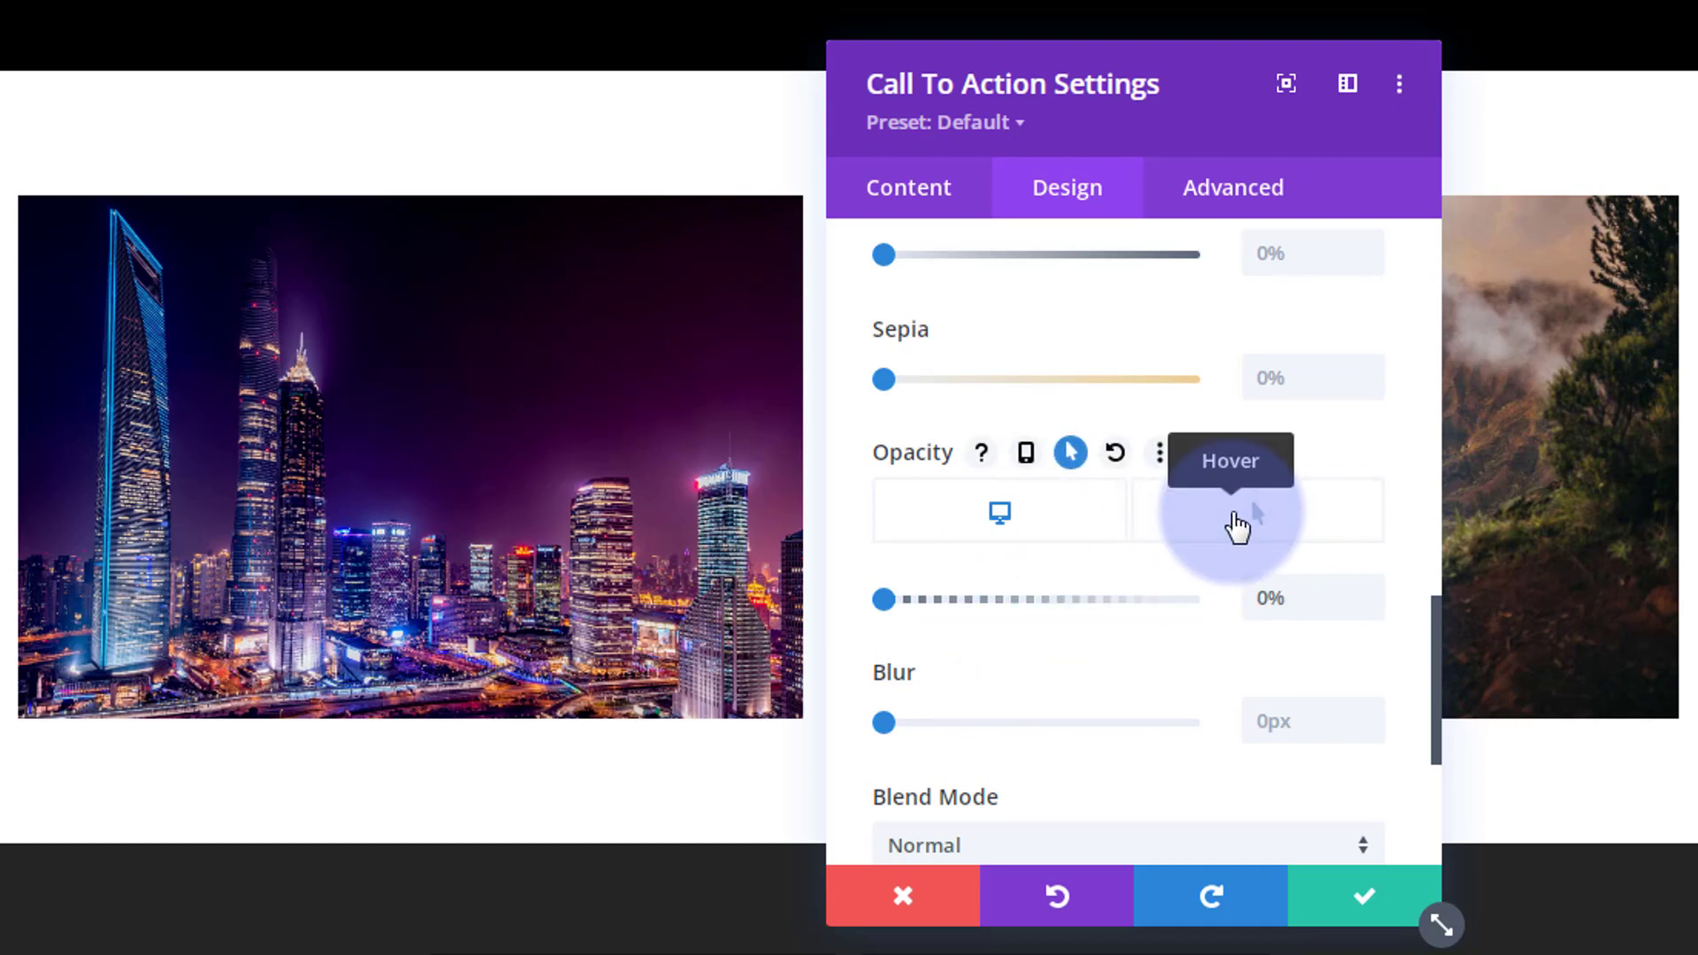
# Step: Set the Call To Action module's hover opacity to 100%, review its transition settings, and save the module
pyautogui.click(1236, 526)
pyautogui.click(884, 601)
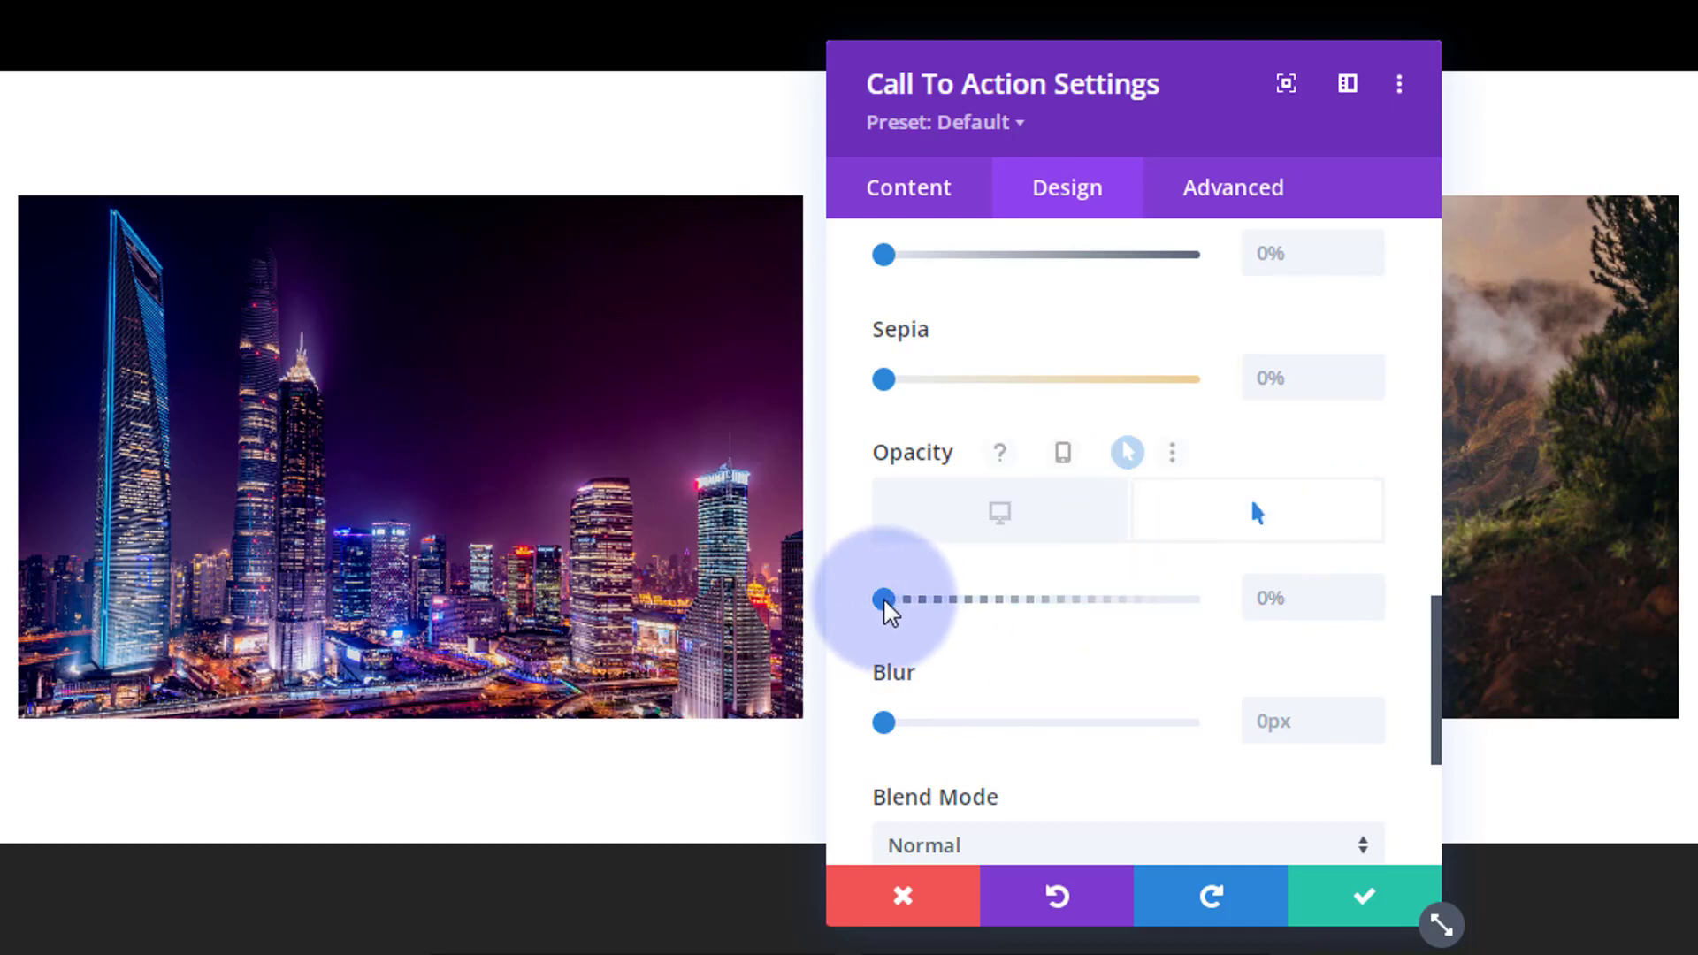
pyautogui.moveTo(885, 601); pyautogui.dragTo(1223, 601)
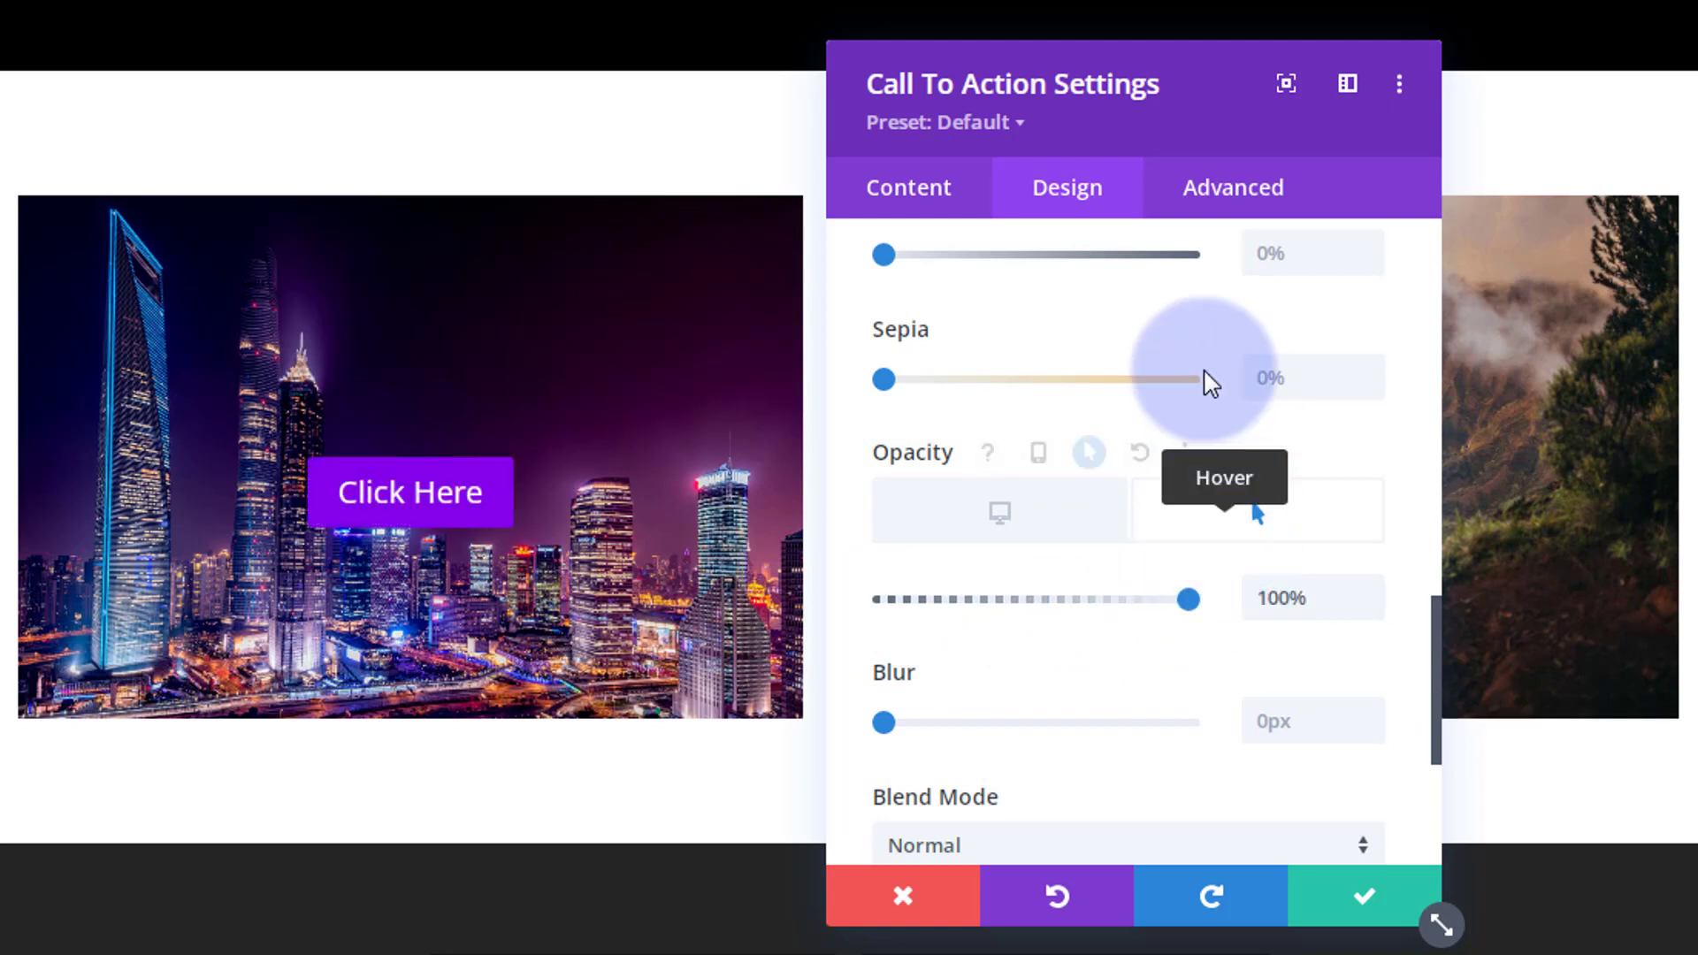
pyautogui.click(1248, 195)
pyautogui.click(1092, 785)
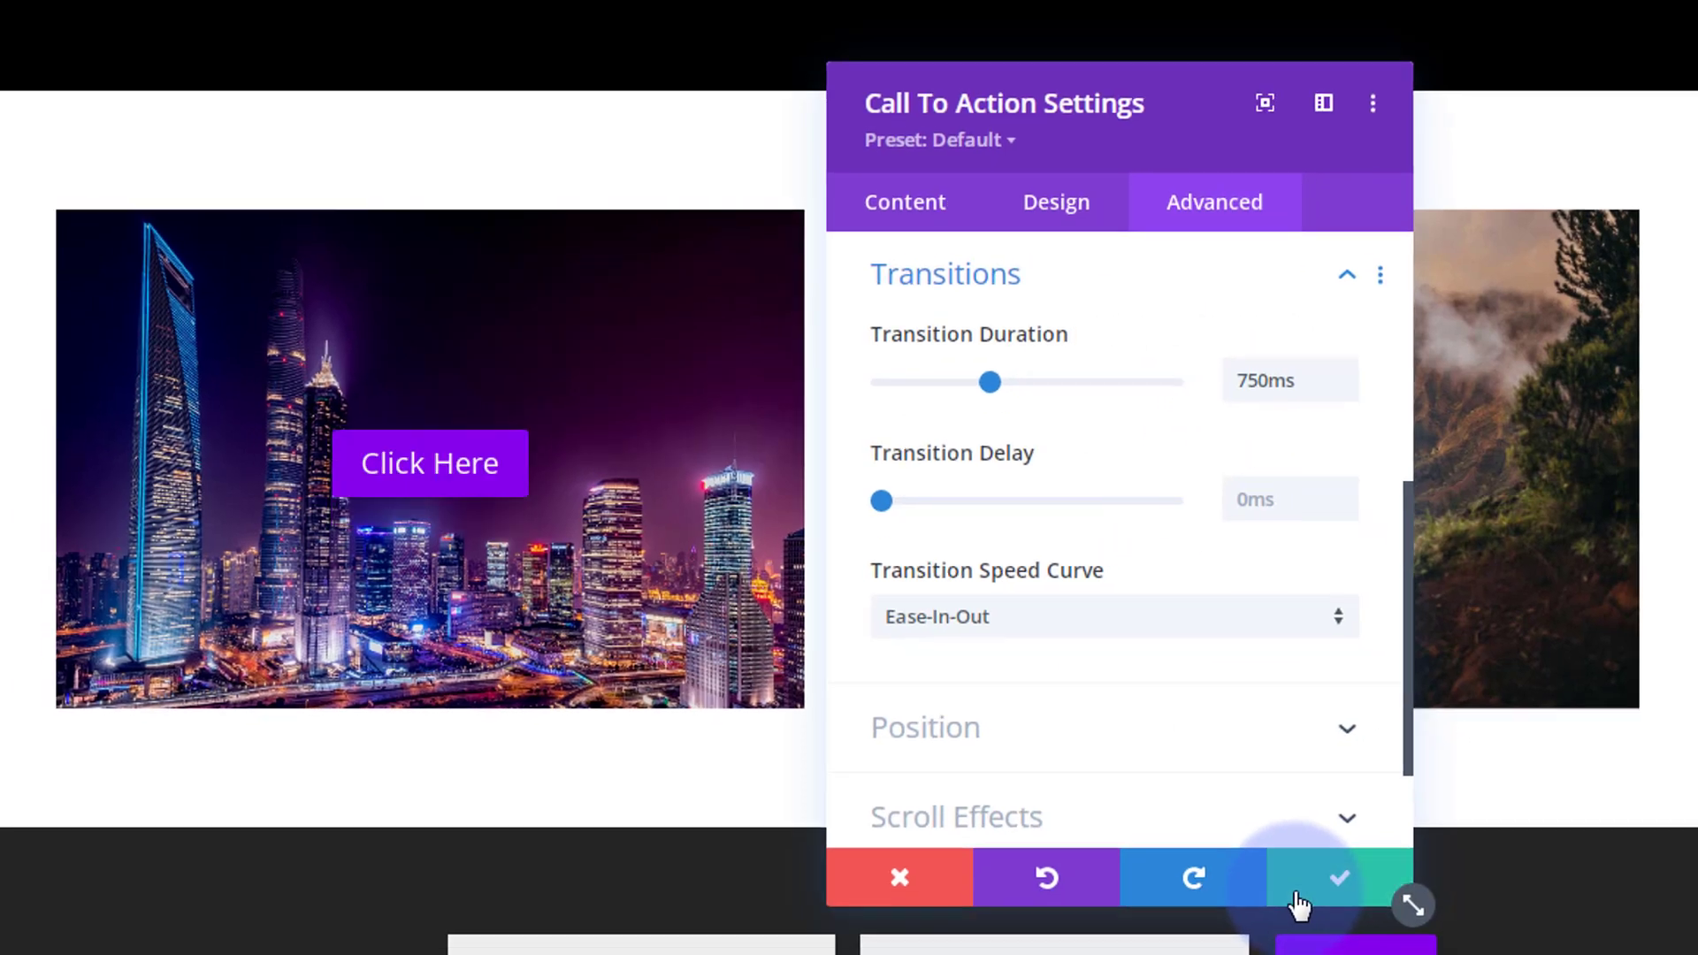
pyautogui.click(1298, 901)
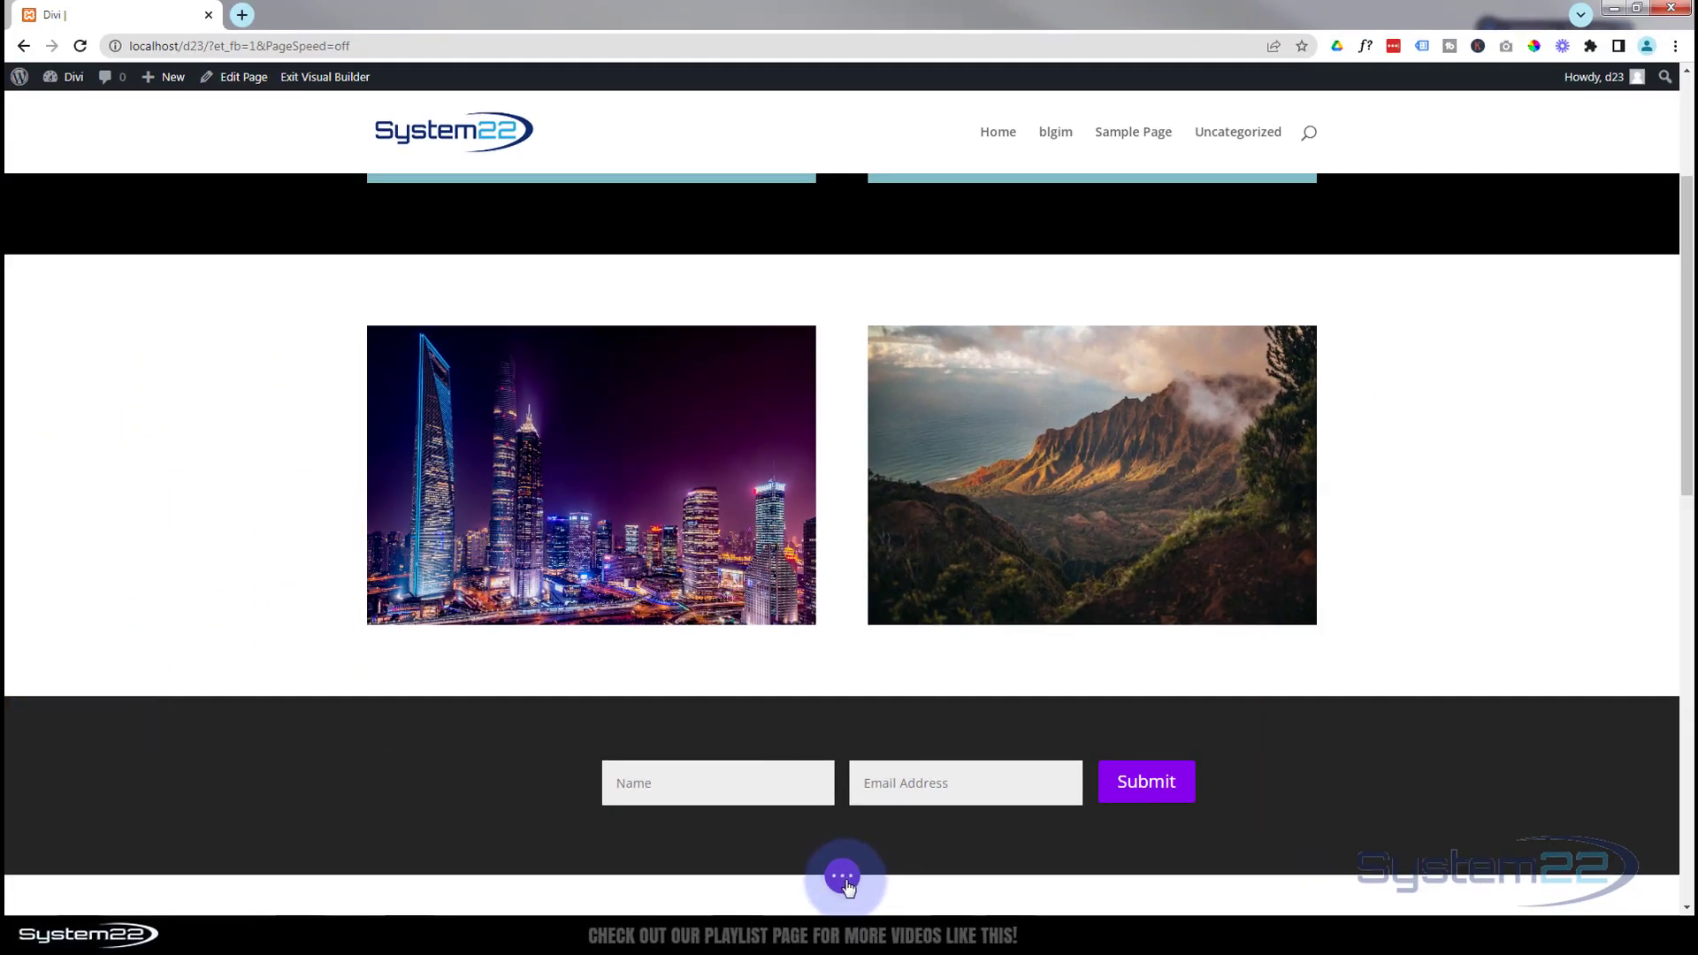
# Step: Save the page and exit the Visual Builder to view the image row on the live page
pyautogui.click(843, 878)
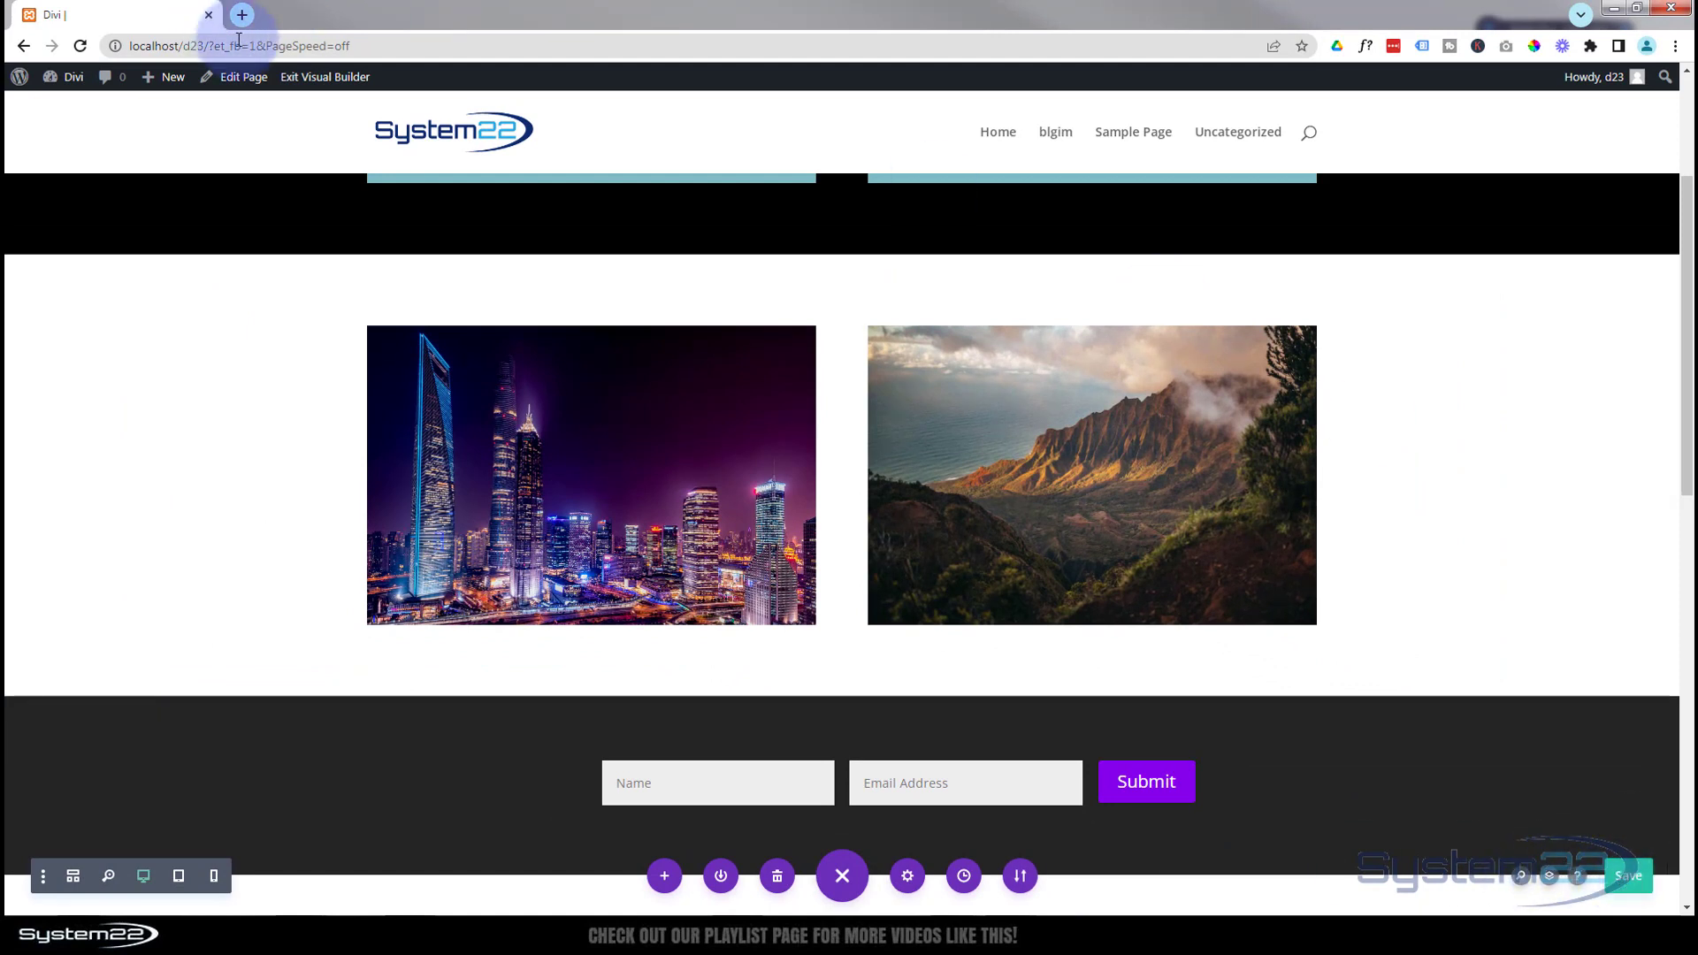
pyautogui.click(308, 80)
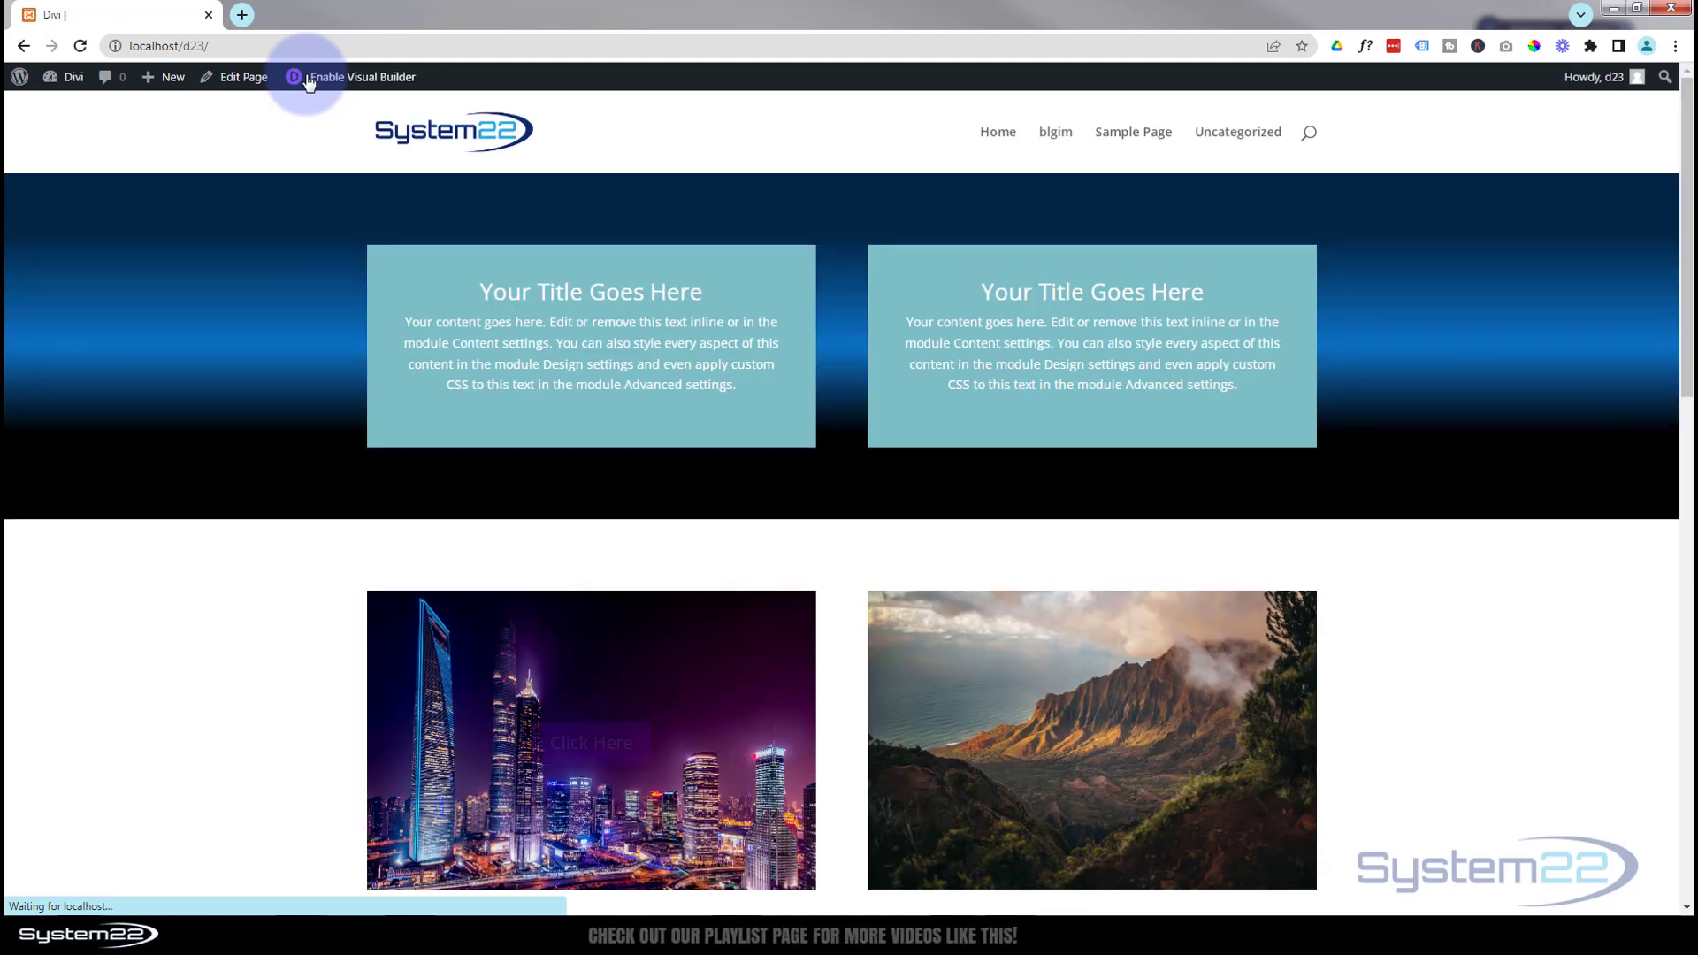
pyautogui.scroll(-3, 235, 294)
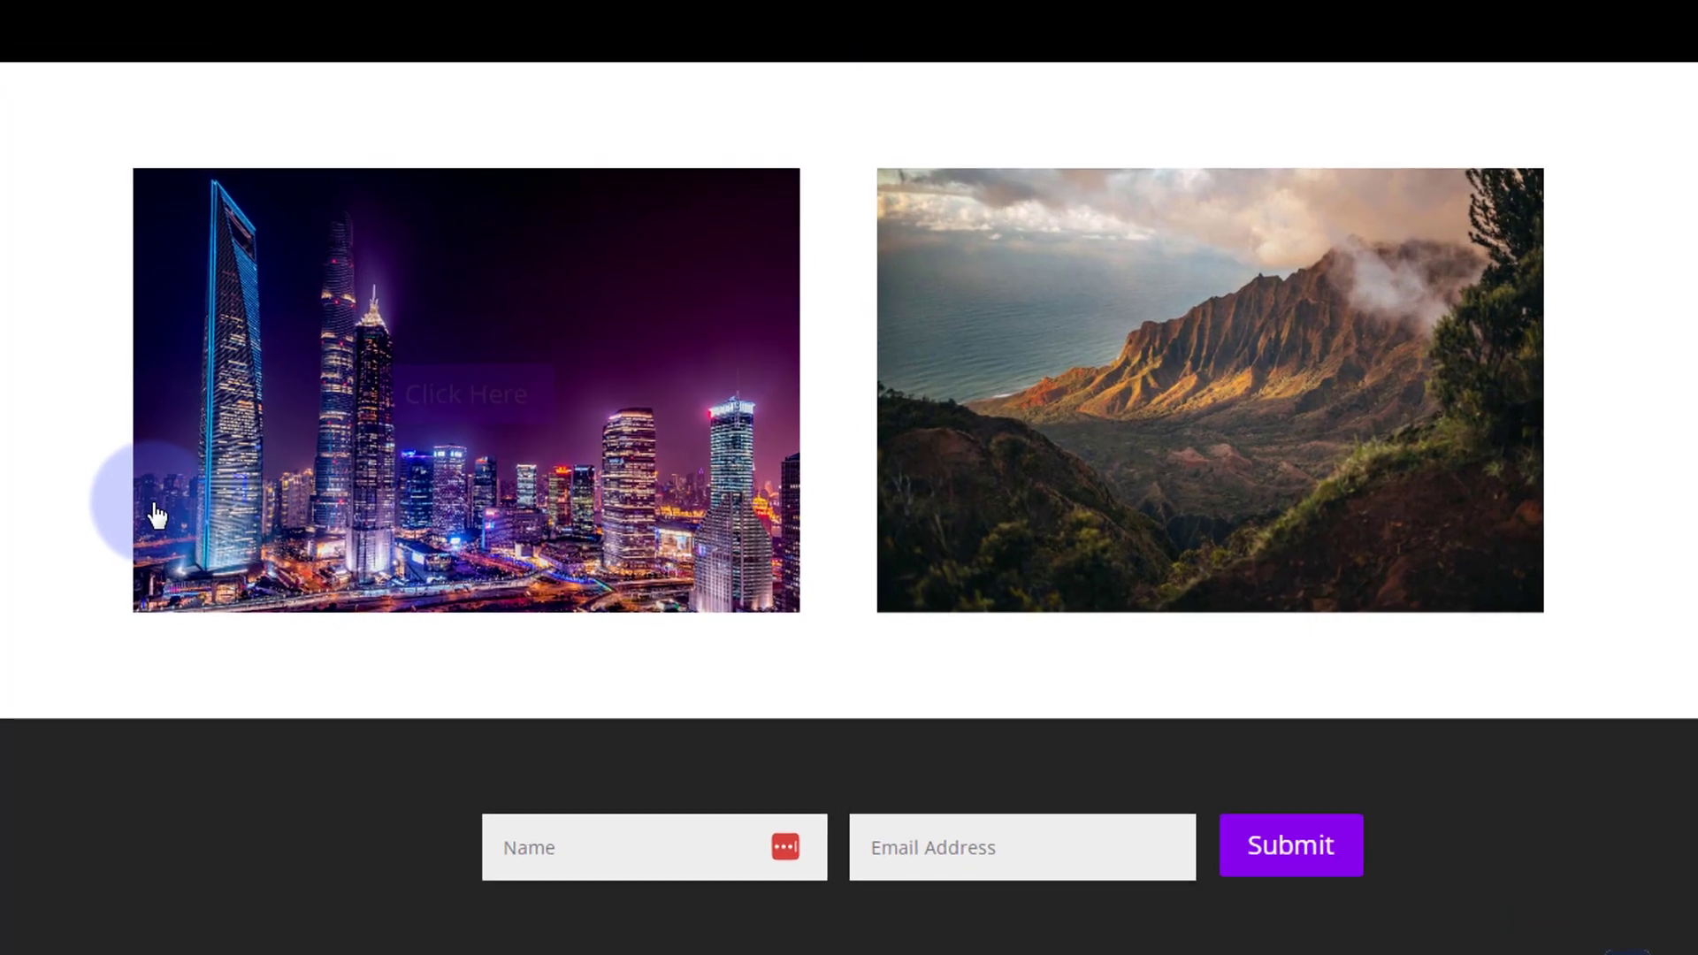
# Step: Test the hover reveal of the buttons over the city and mountain images on the live page
pyautogui.moveTo(383, 550)
pyautogui.click(415, 423)
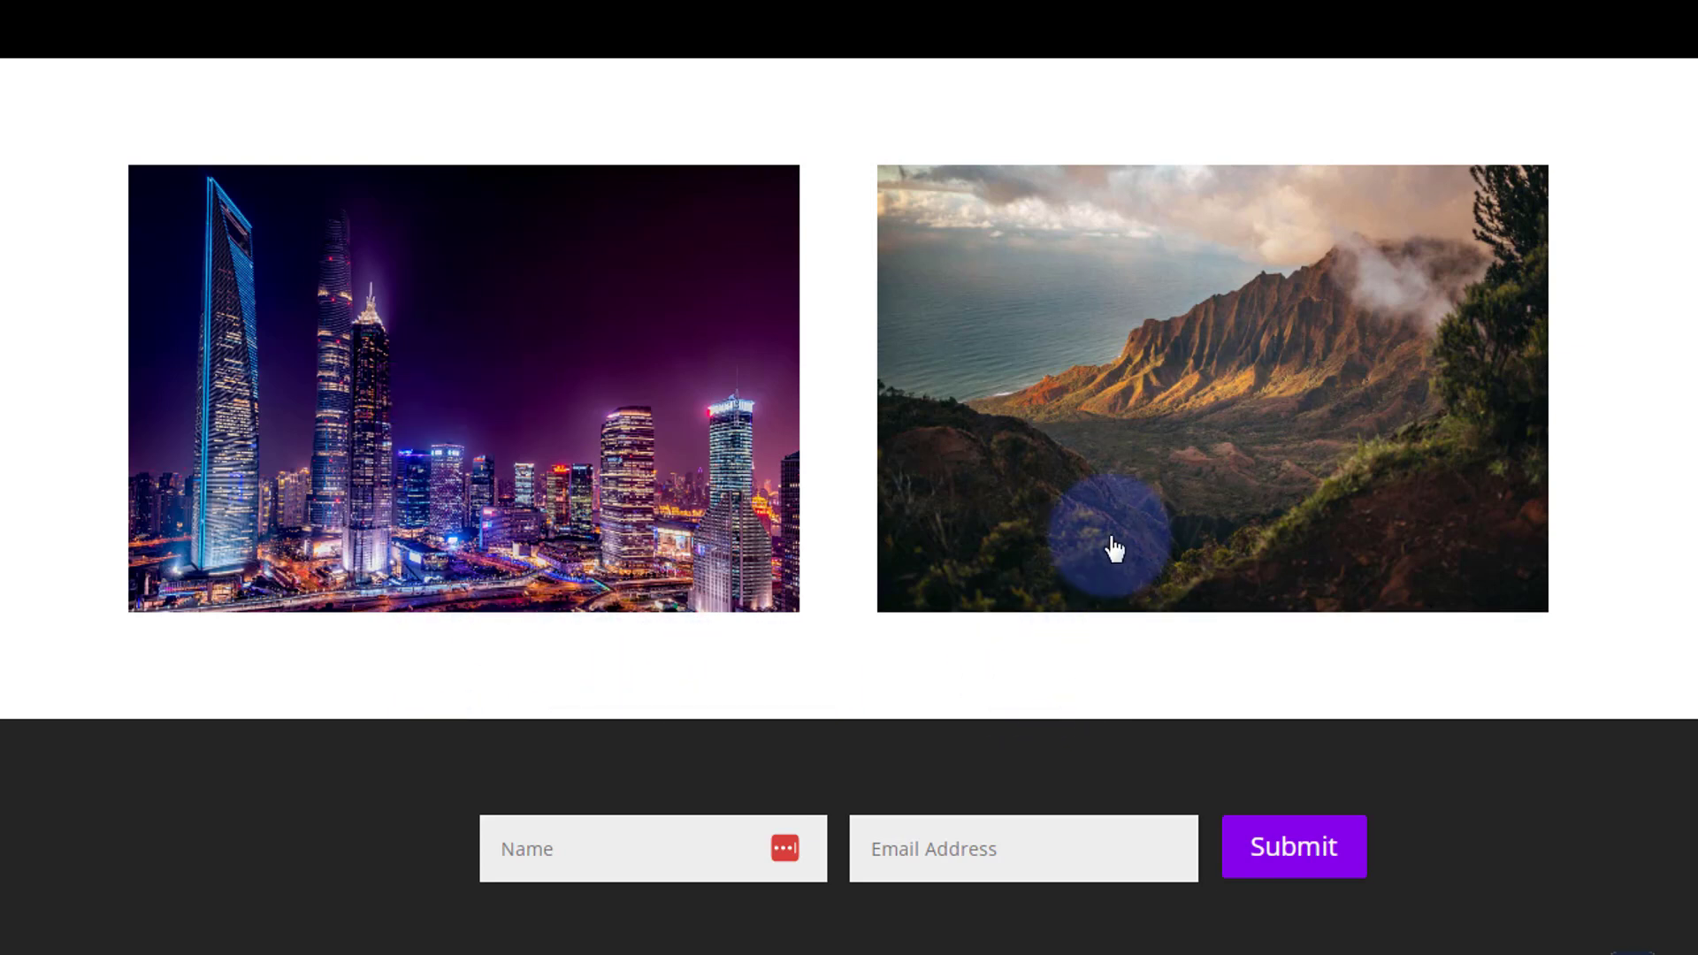
pyautogui.moveTo(1113, 537)
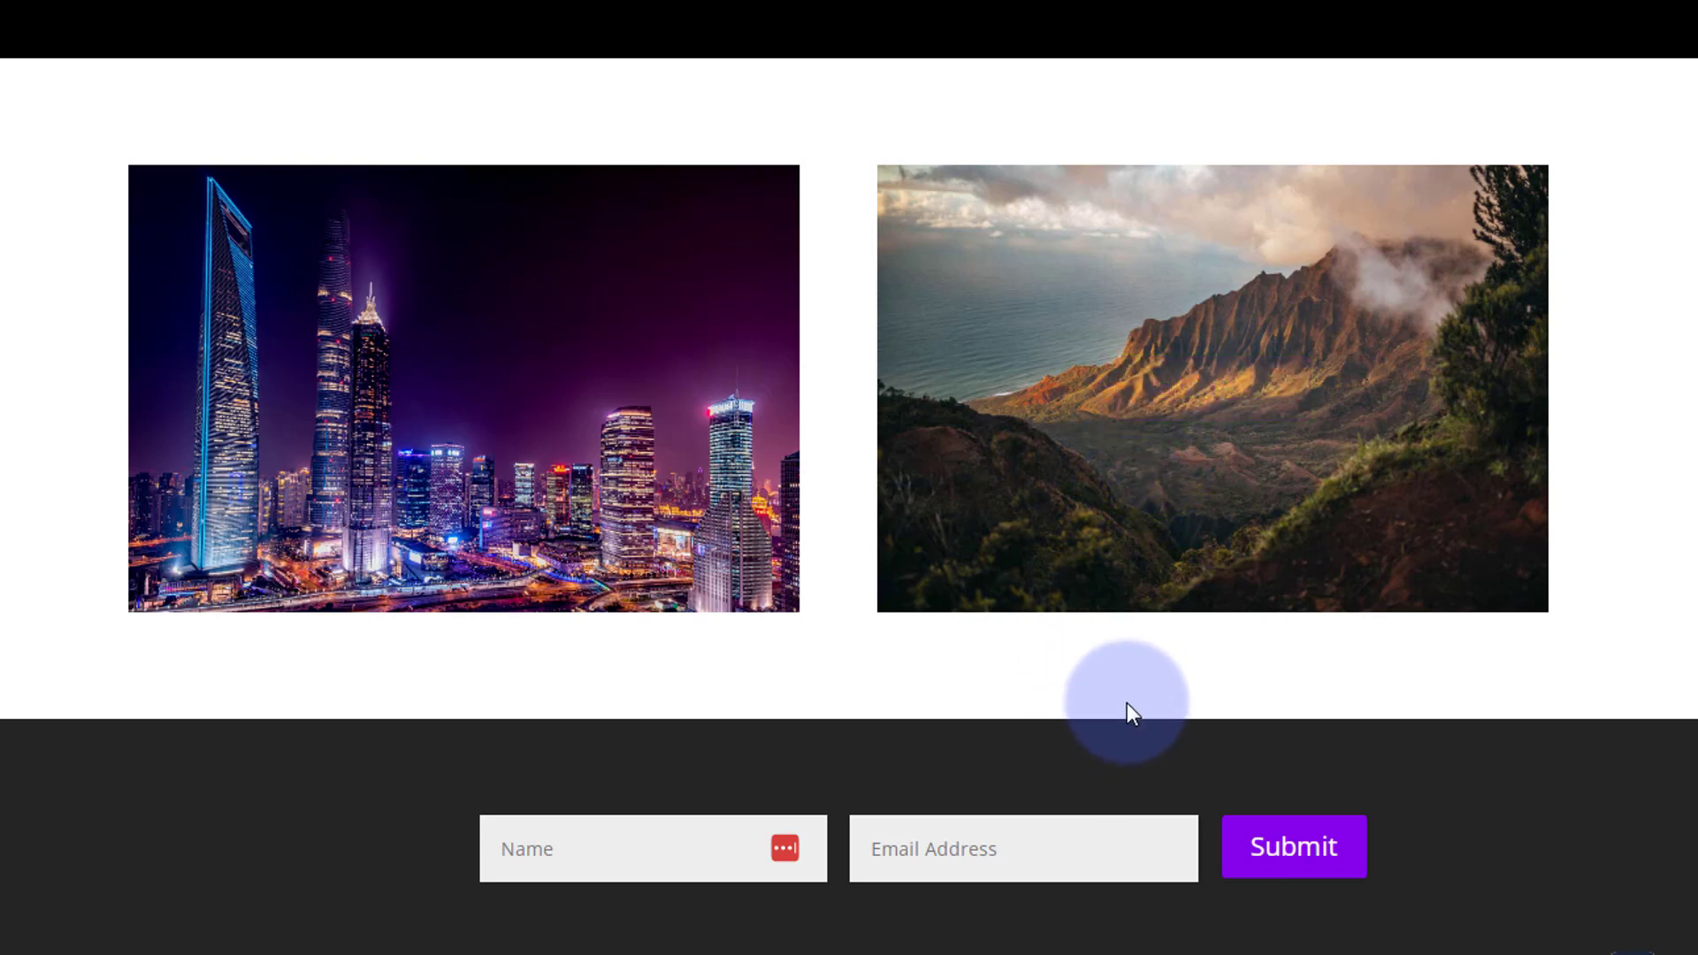
pyautogui.moveTo(1156, 519)
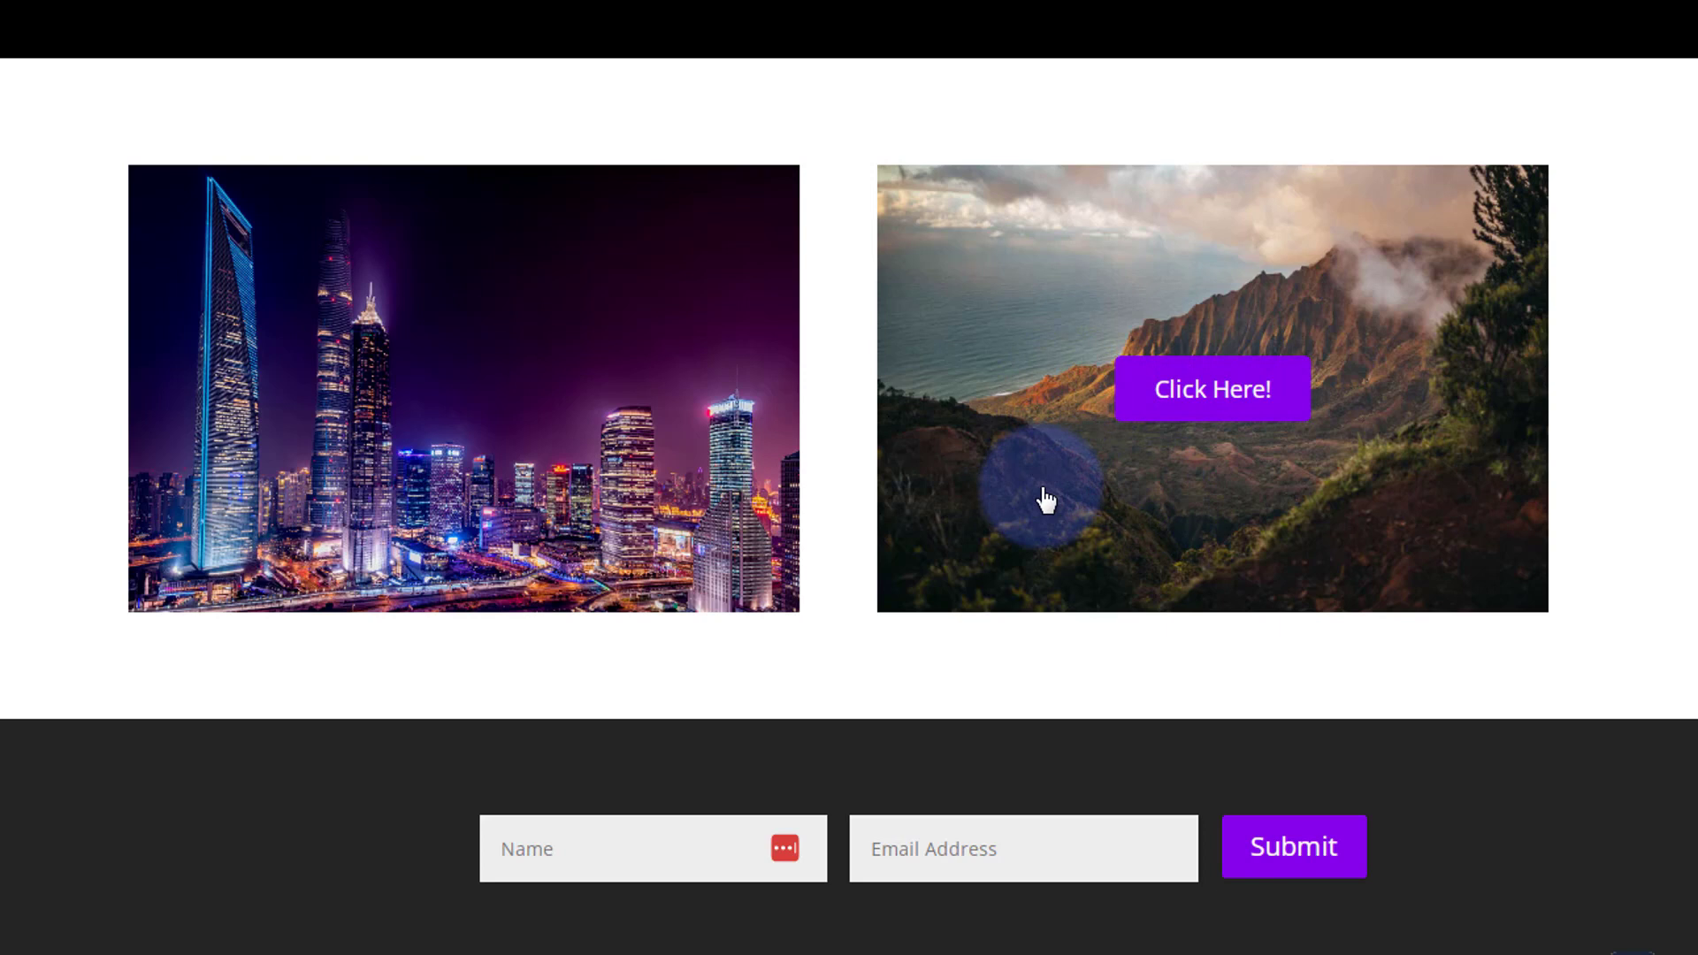
pyautogui.moveTo(314, 426)
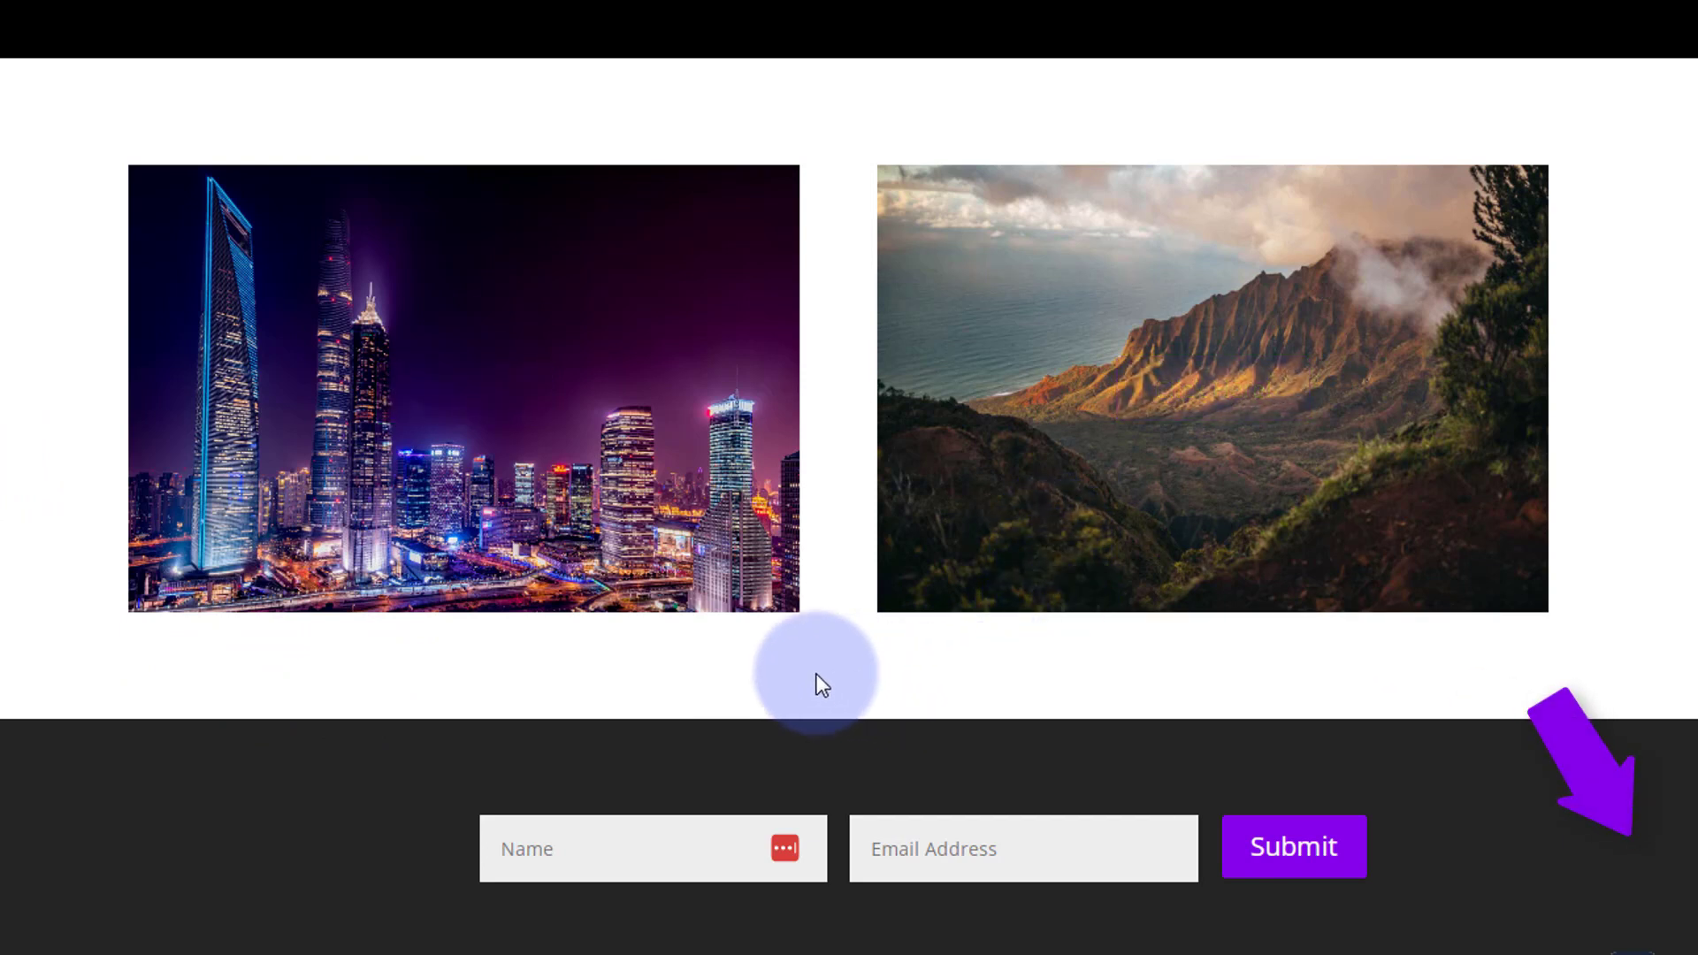
pyautogui.moveTo(572, 518)
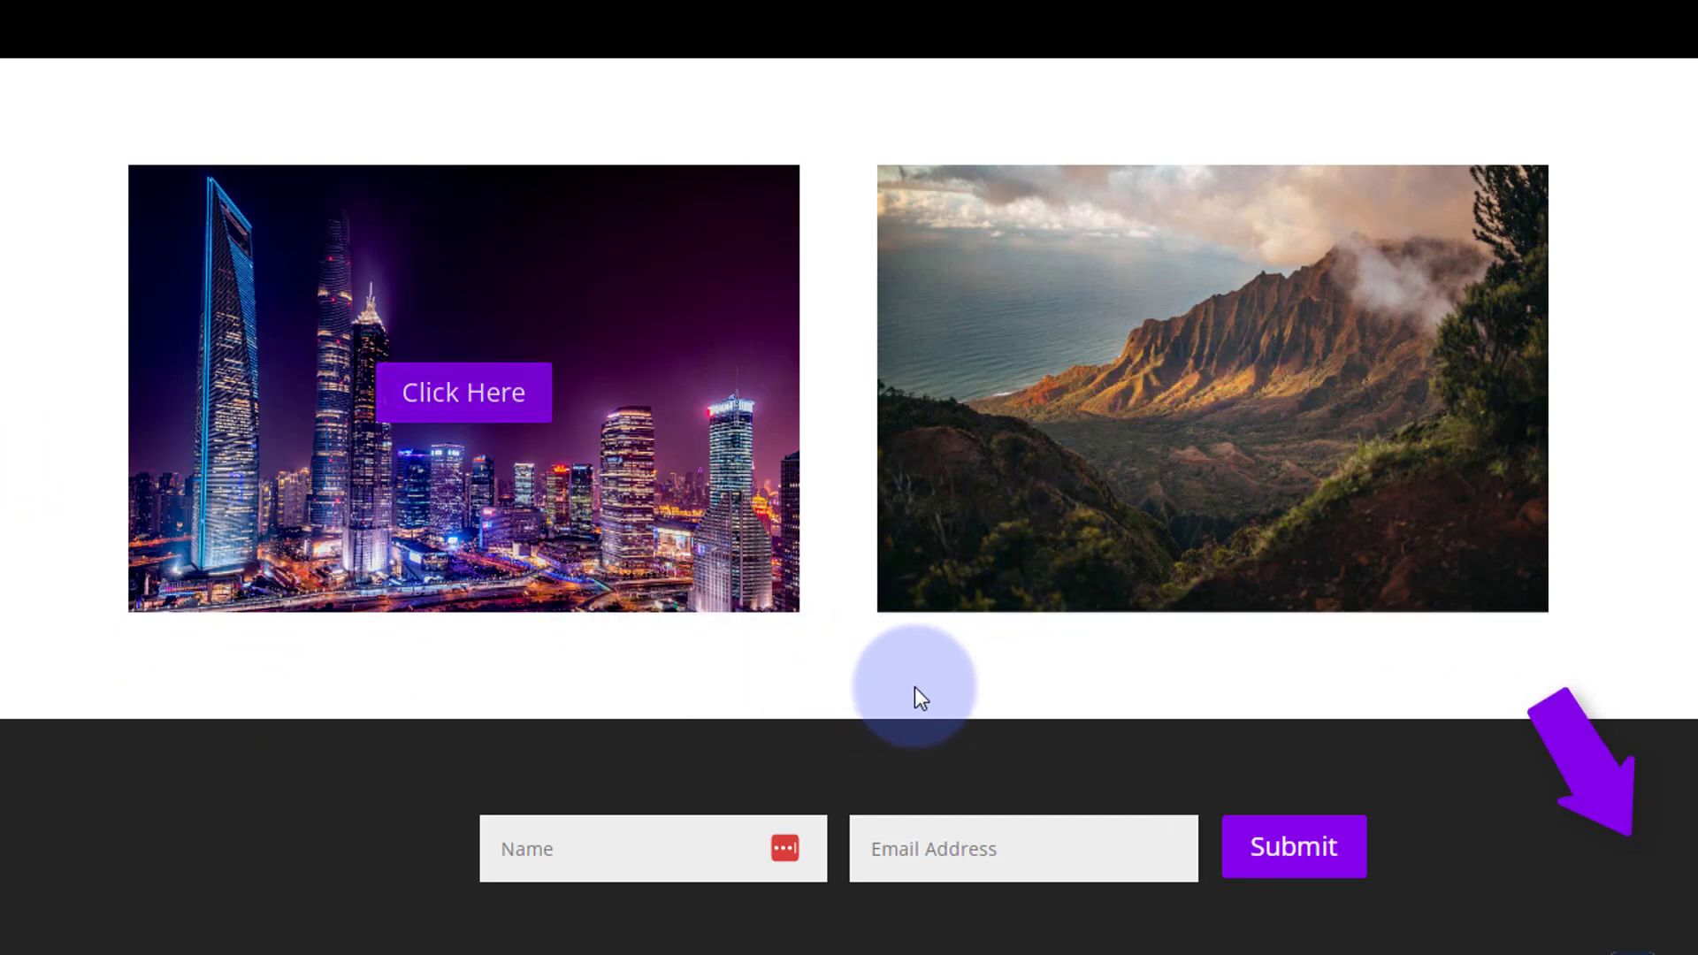